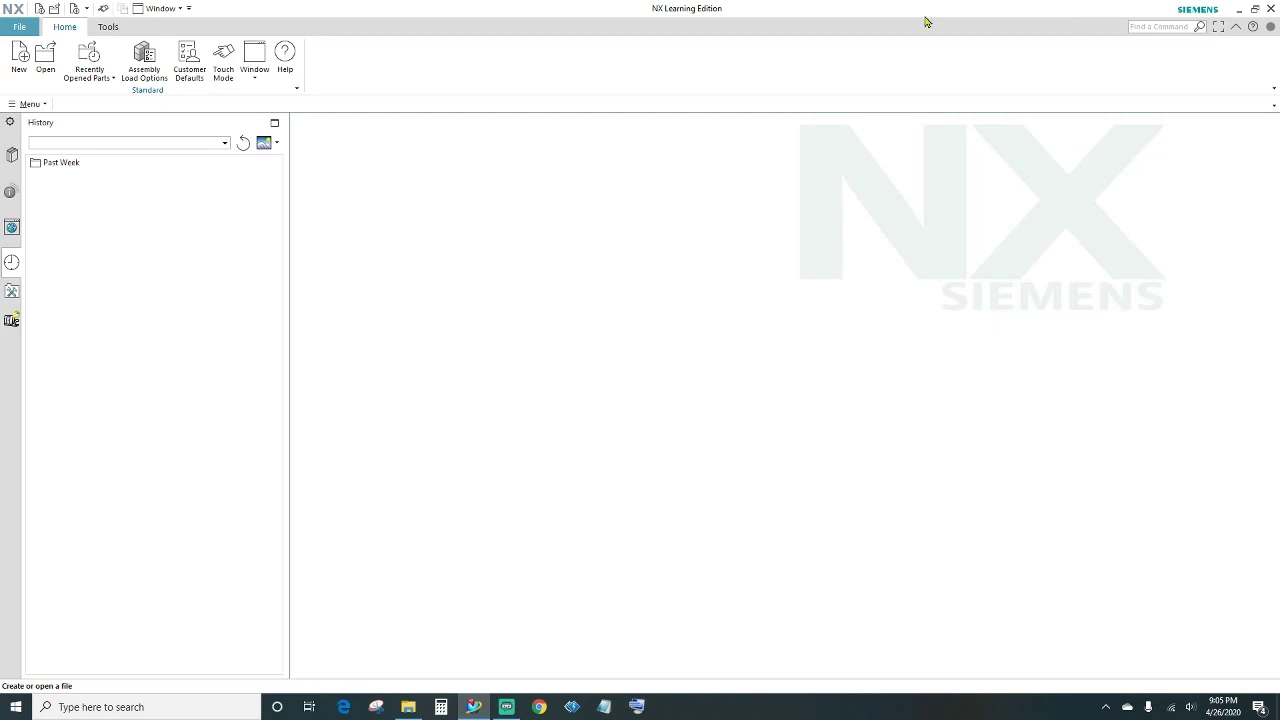
- Create a new millimetre part from the Model template and name it slot
click(18, 62)
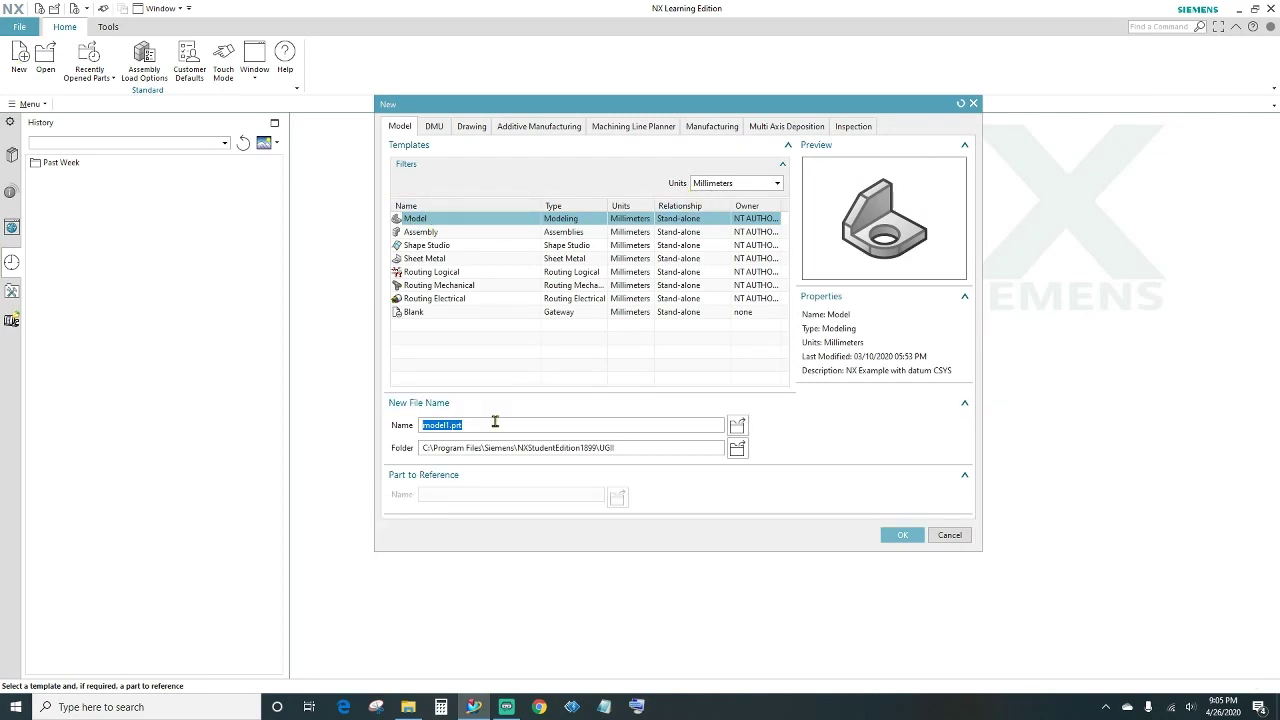
text(slot)
click(902, 537)
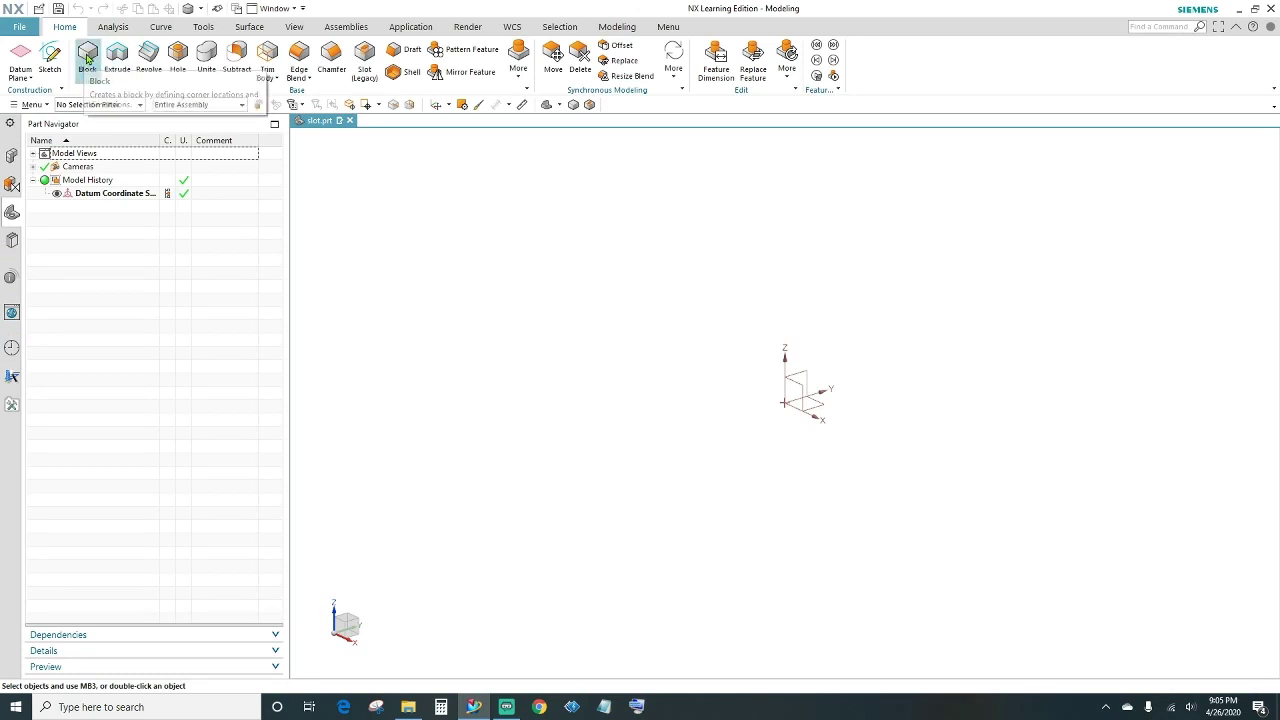
- Create a block at the origin with length 10 mm, width 40 mm and height 100 mm
click(87, 54)
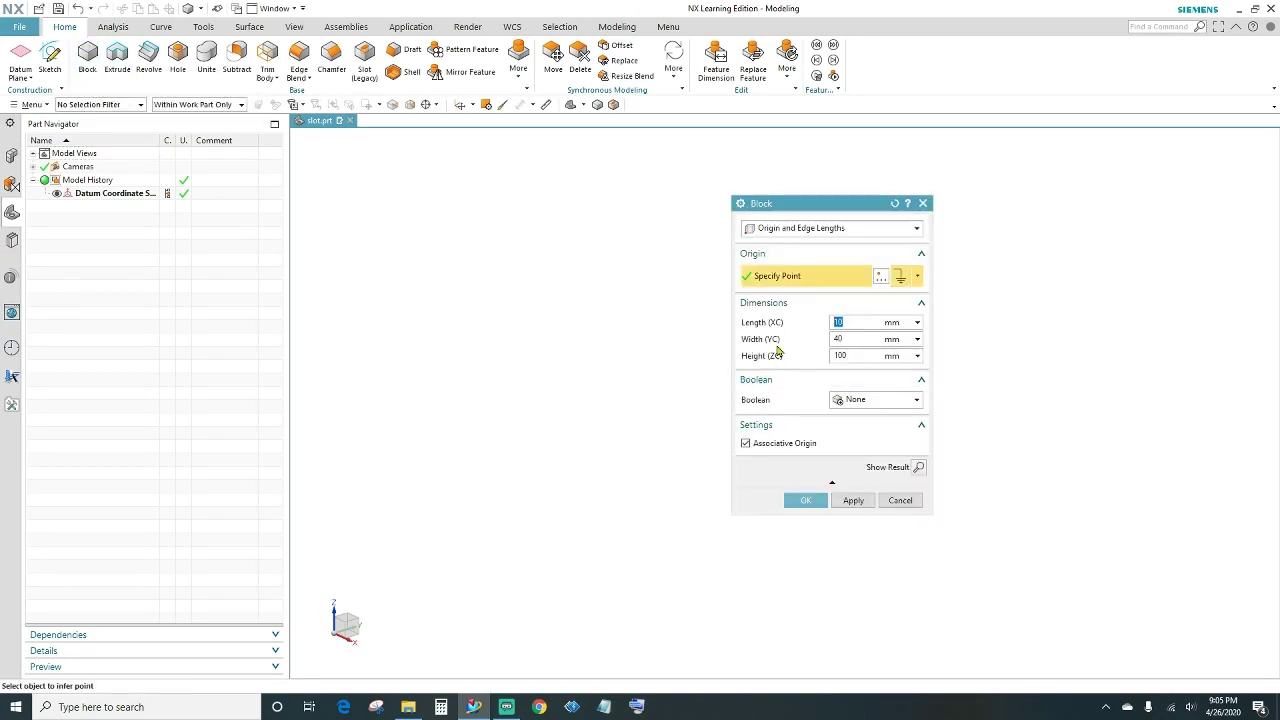
drag(847, 207, 562, 183)
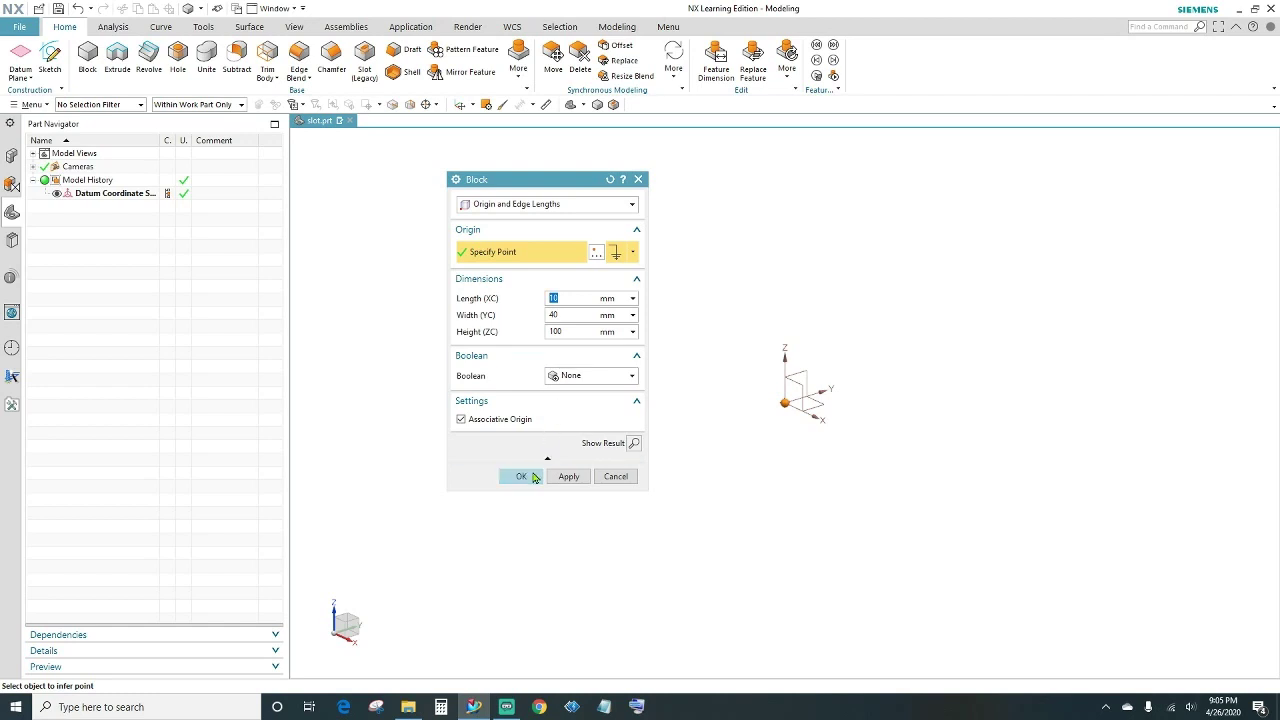
click(521, 477)
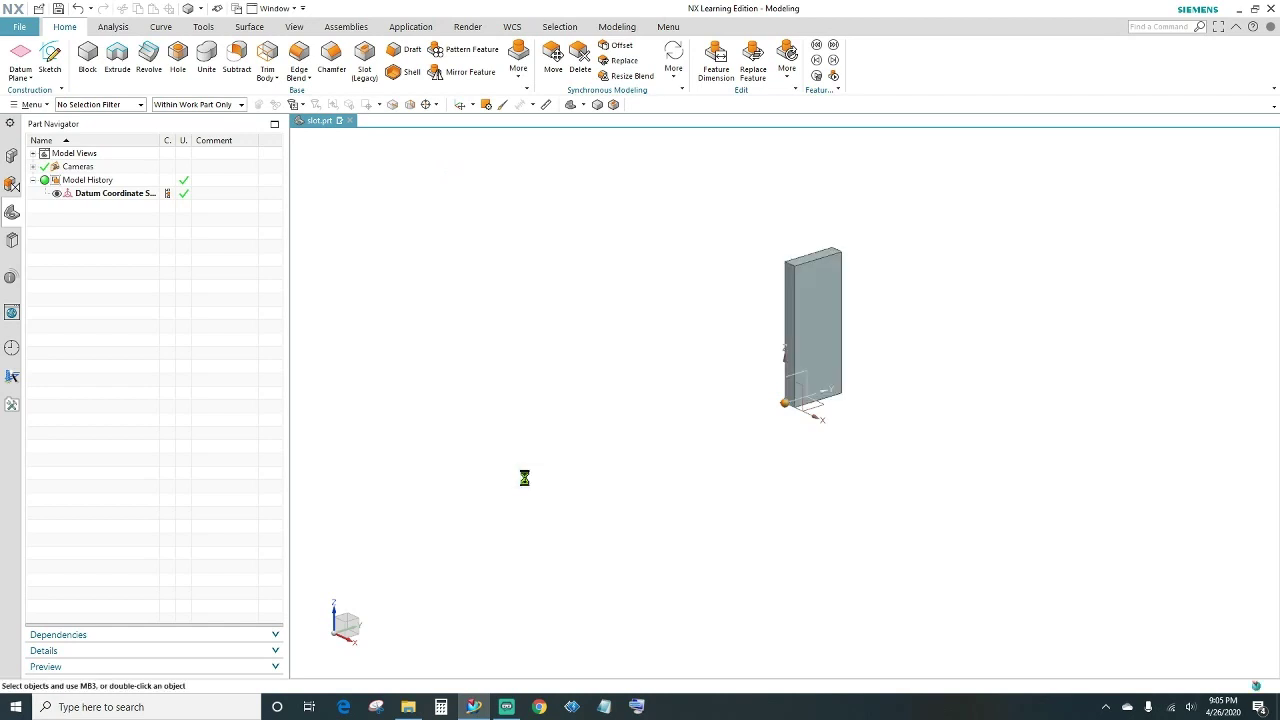
- Set up an Extrude from the bottom edge of the block's large back face, directed along the XC-axis across the block
scroll(709, 429, up, 4)
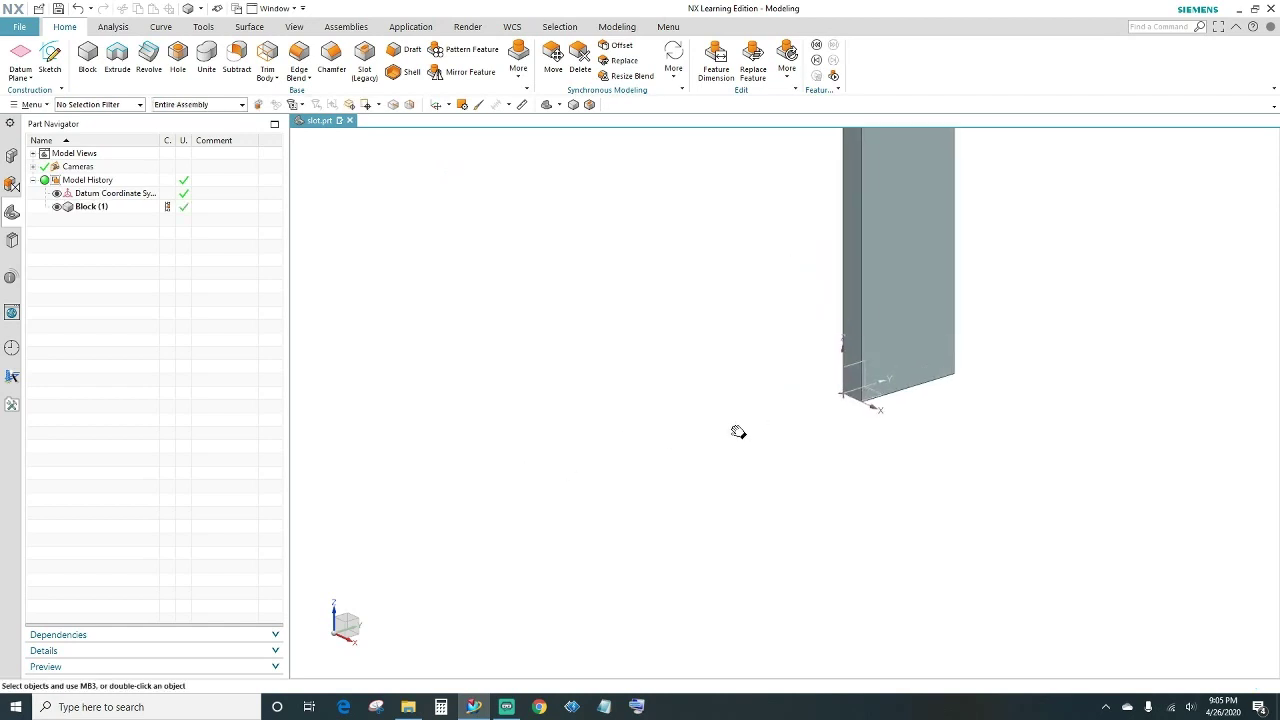
scroll(597, 514, down, 3)
middle_drag(597, 514, 689, 503)
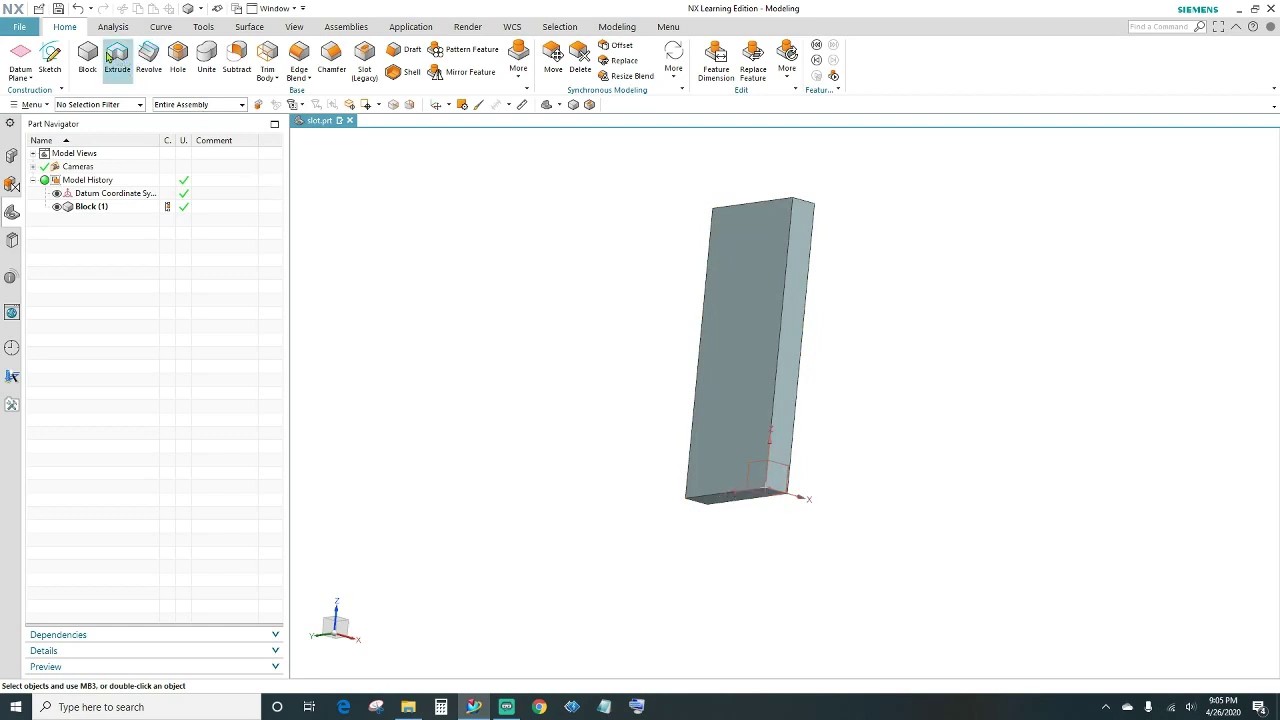
click(157, 80)
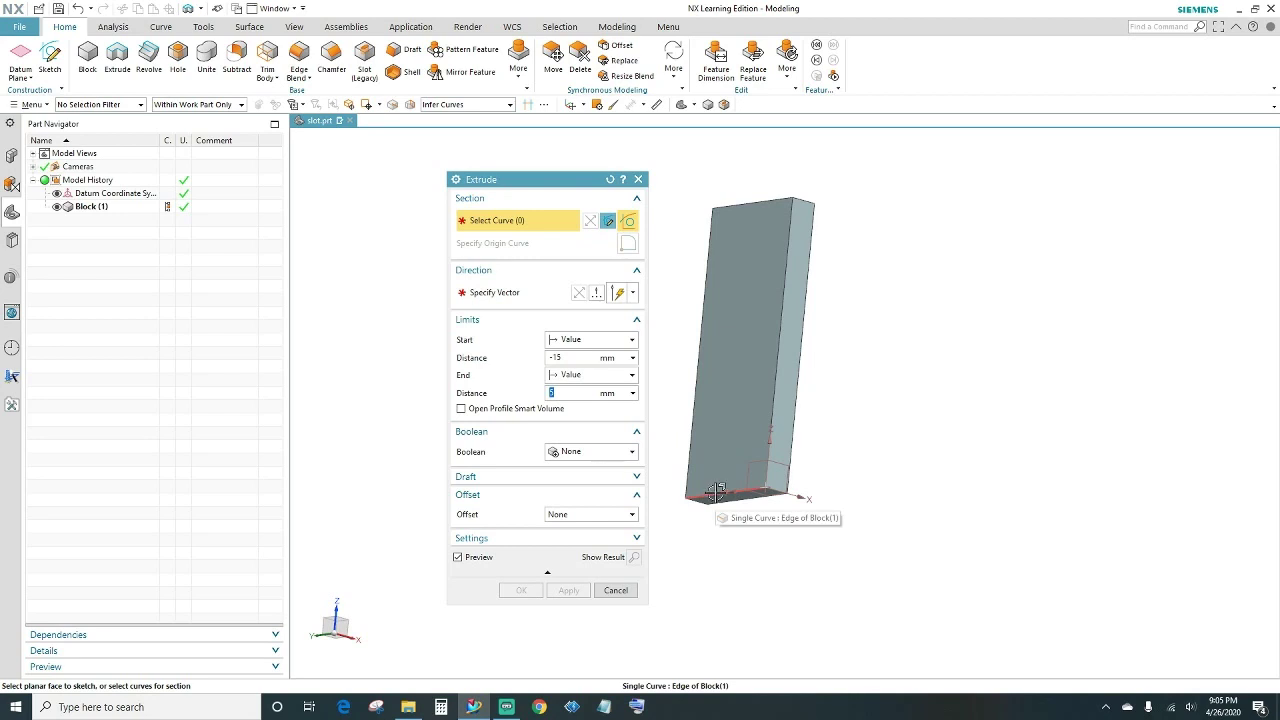
click(716, 492)
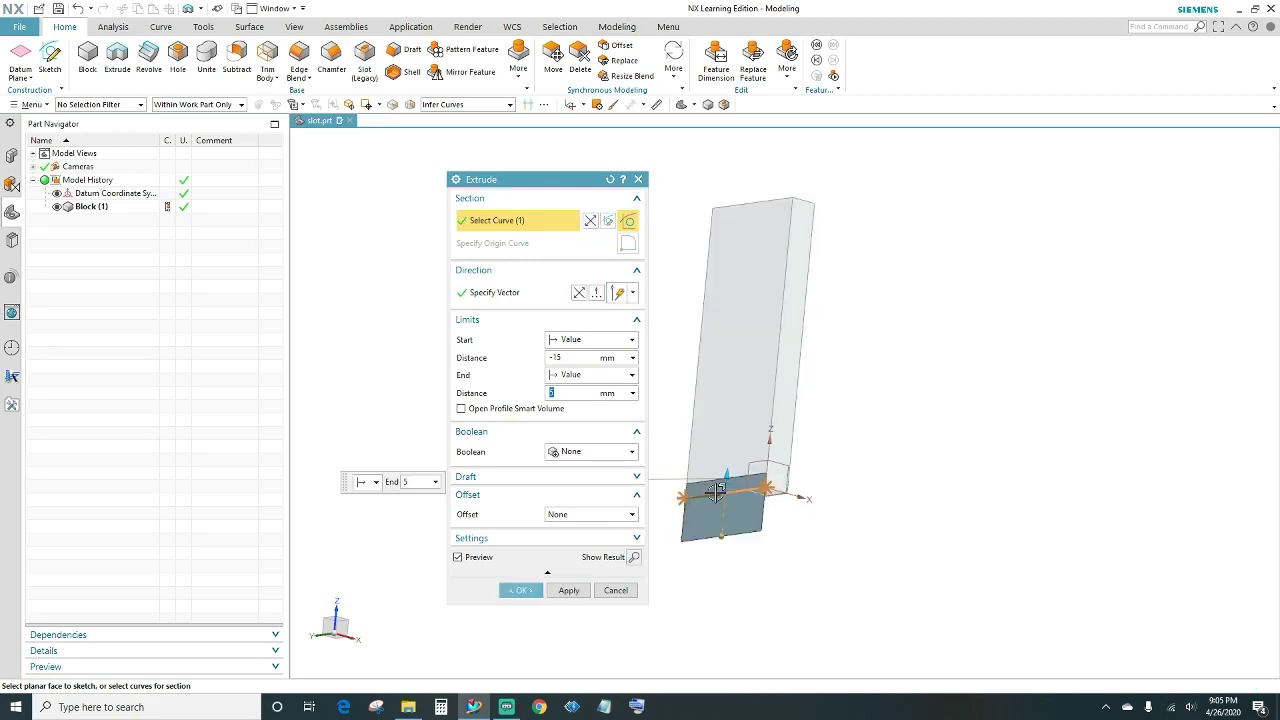
middle_drag(914, 498, 866, 500)
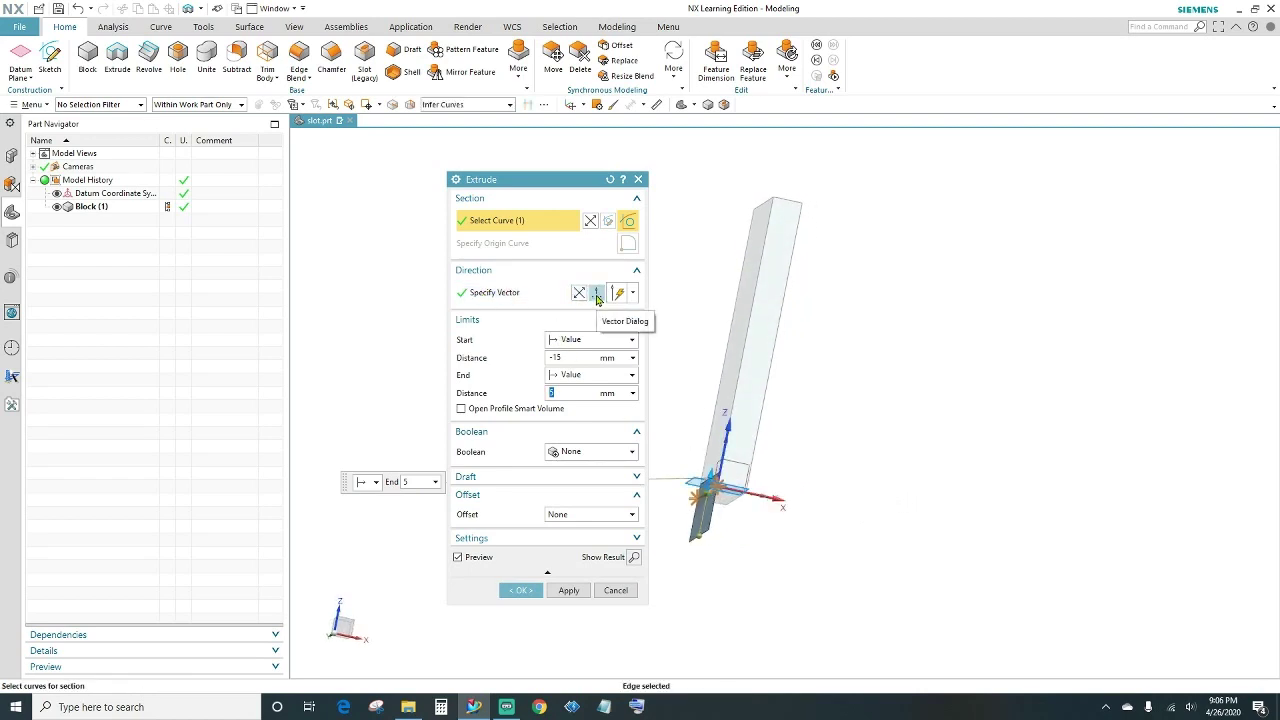
click(597, 295)
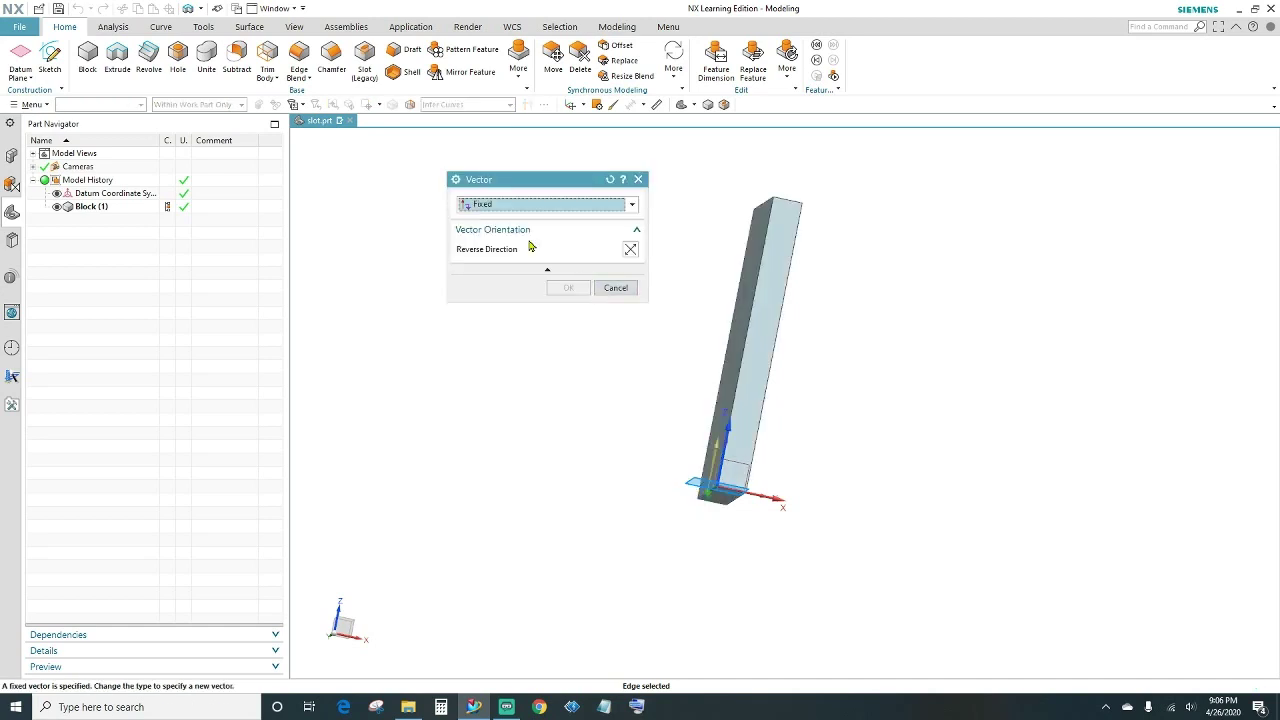
click(528, 207)
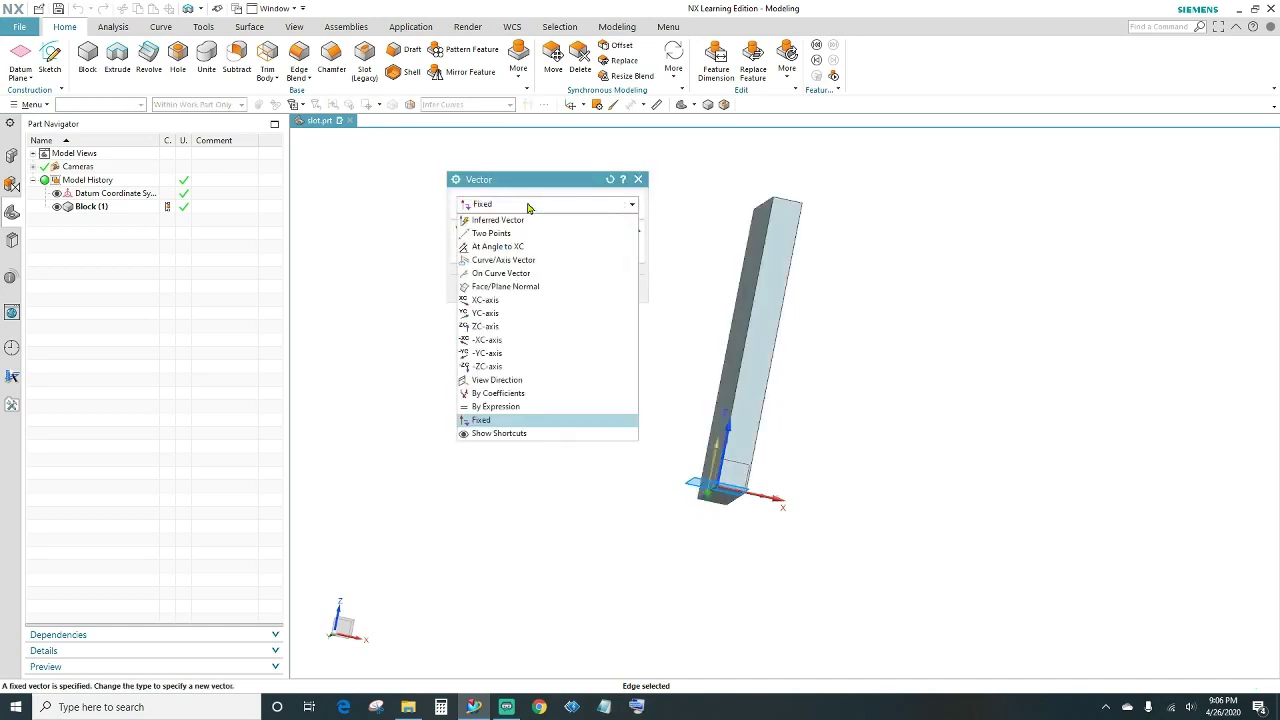
click(493, 302)
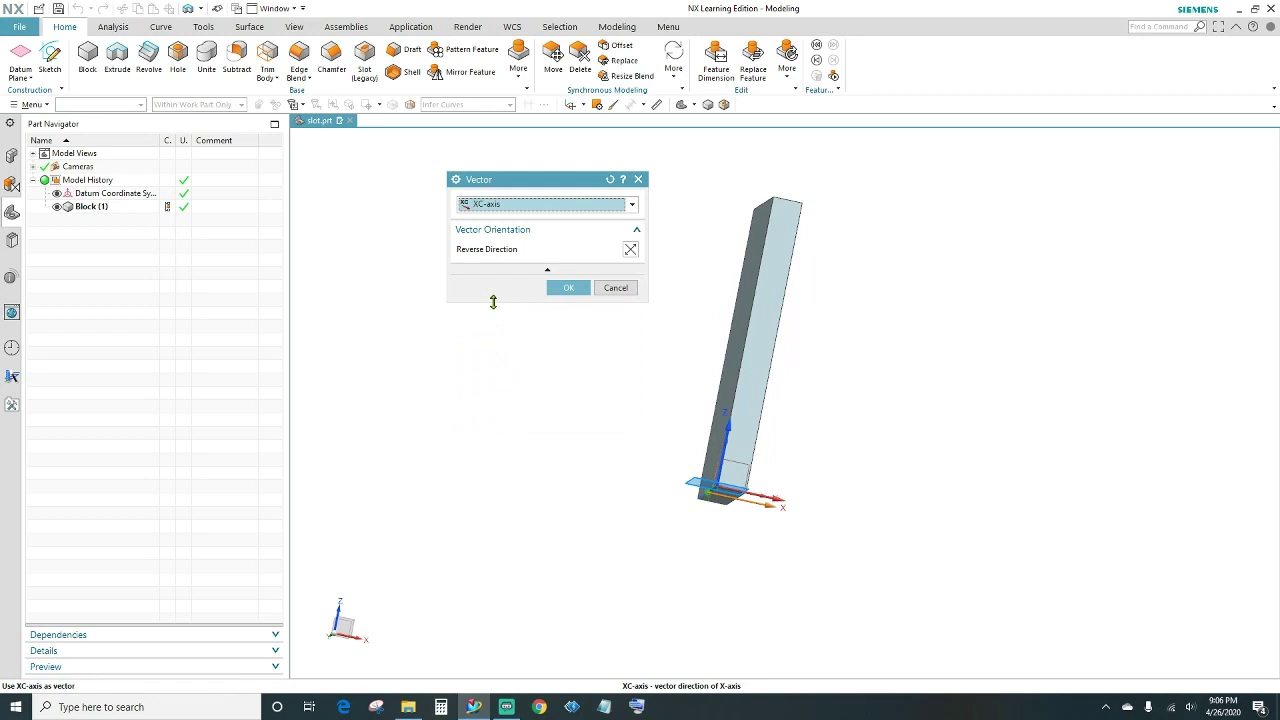
click(567, 288)
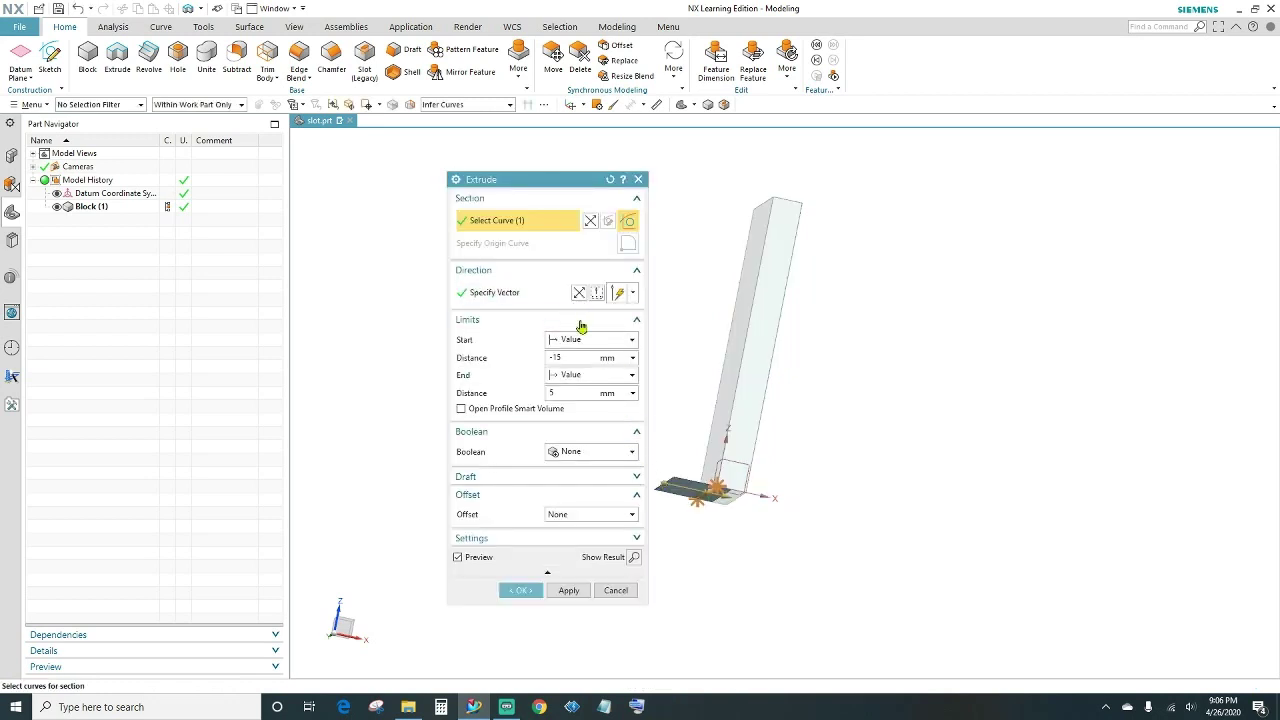
click(580, 296)
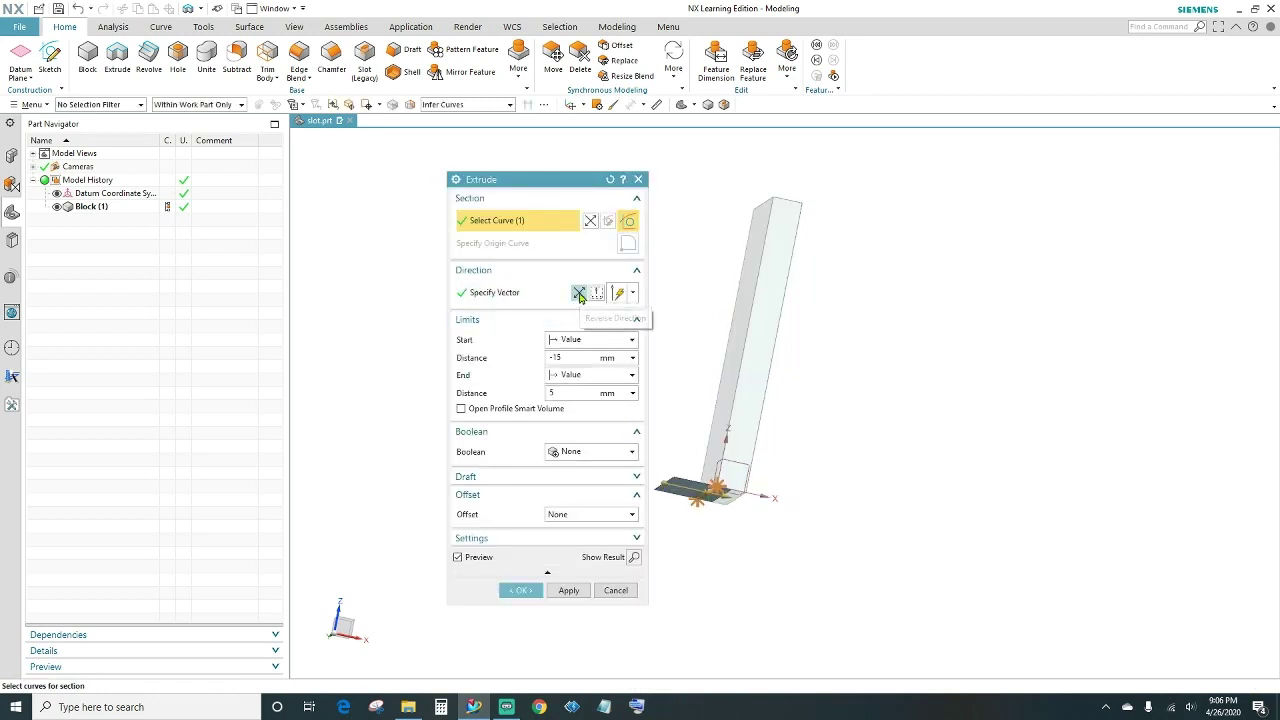
scroll(757, 530, up, 2)
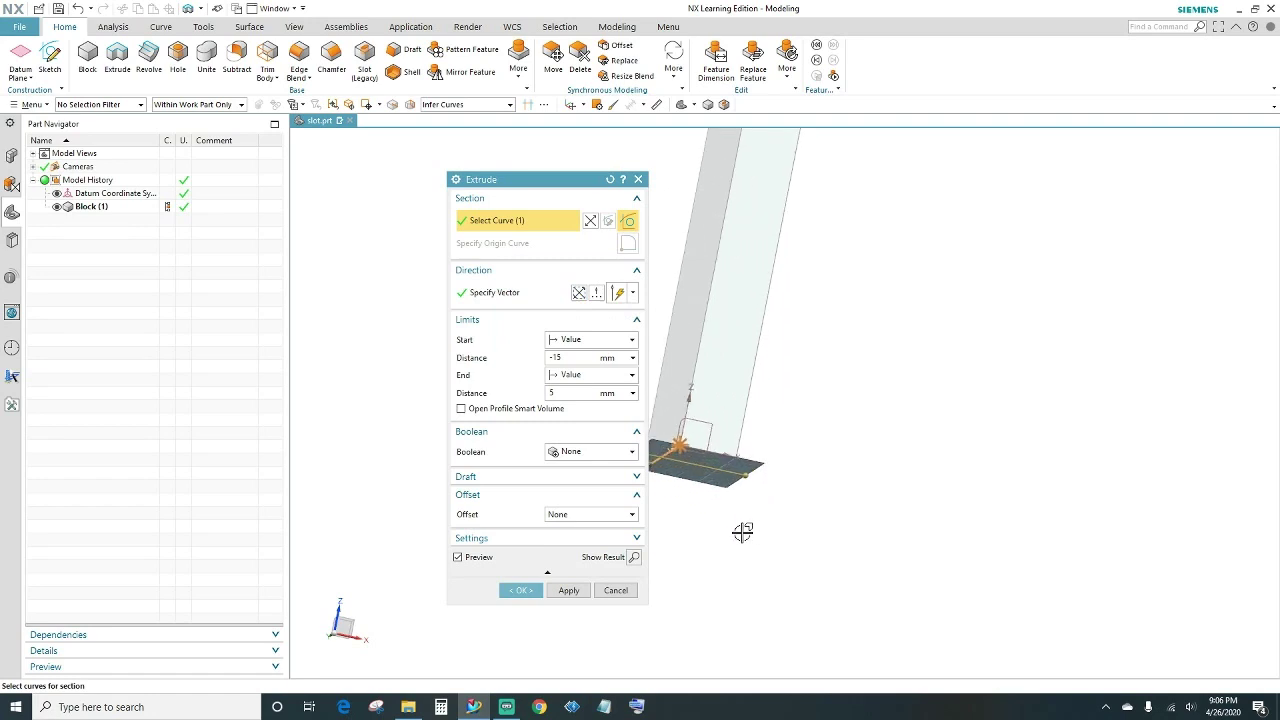
shift+middle_drag(743, 531, 820, 591)
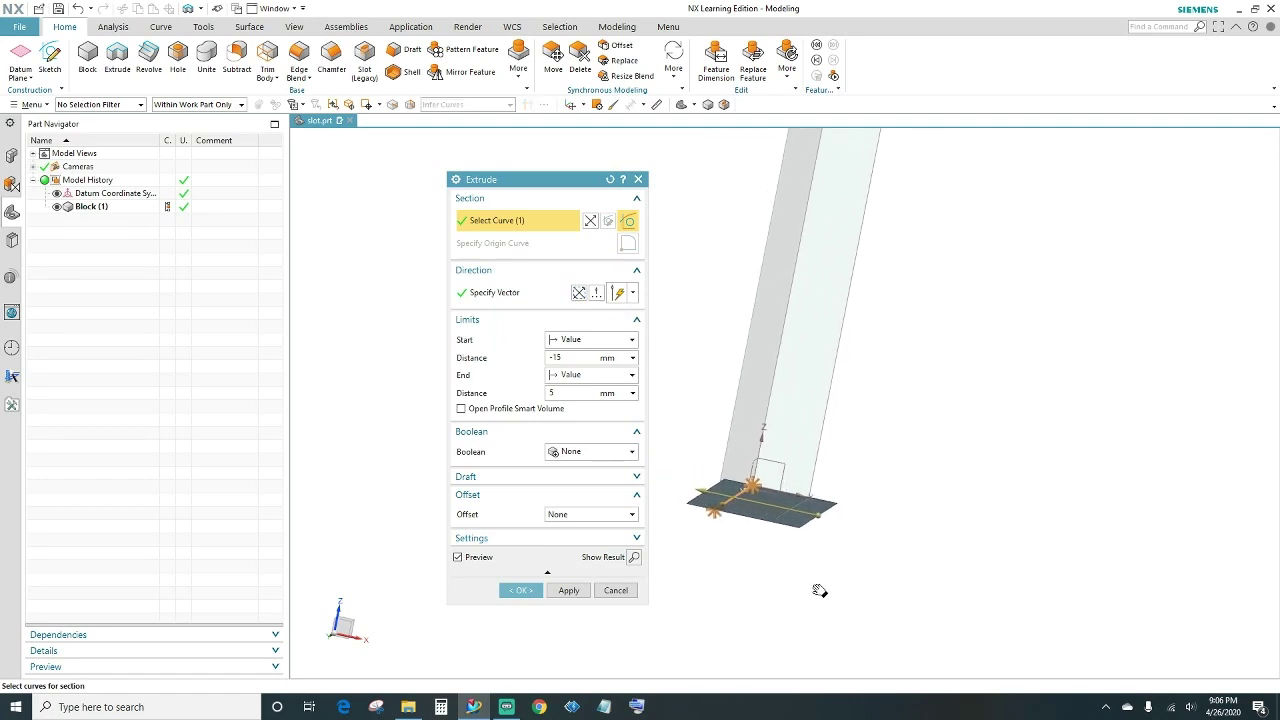
click(597, 293)
- Extrude the edge from 0 to 50 mm with a two-sided offset starting at 0 mm to form the base leg
double_click(562, 357)
text(0)
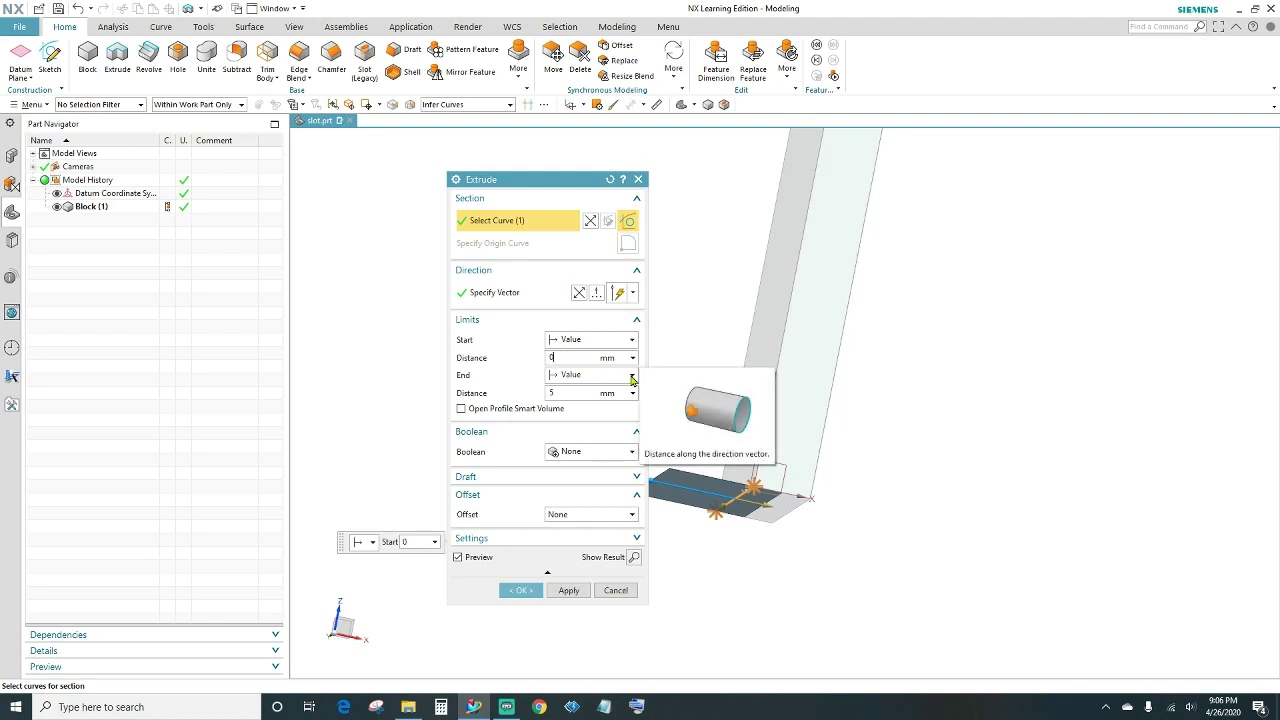
key(Tab)
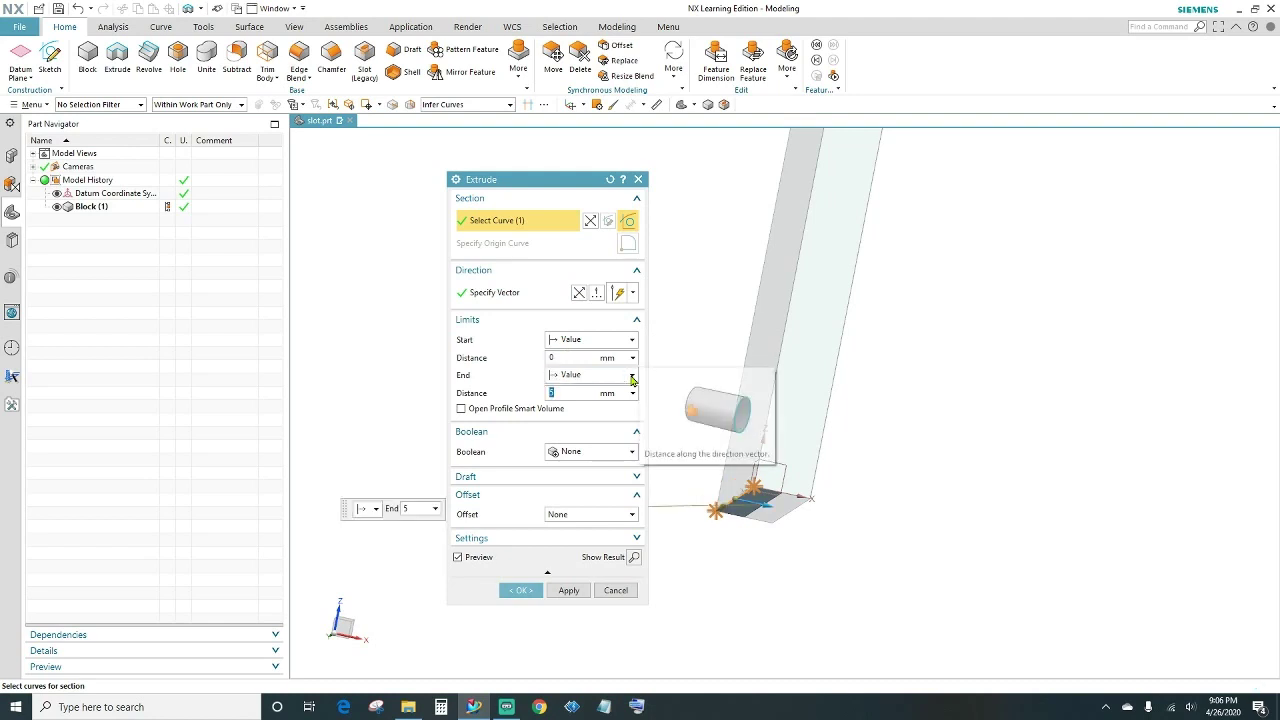
text(50)
key(Tab)
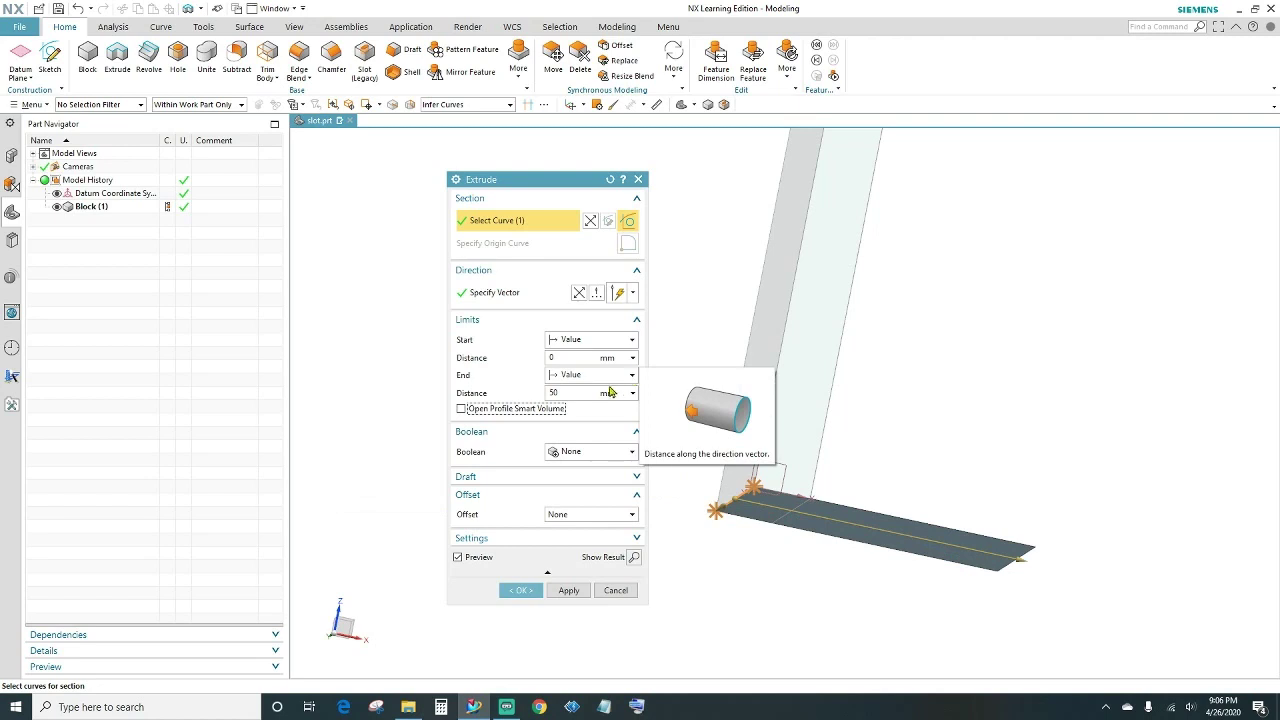
click(592, 516)
click(568, 551)
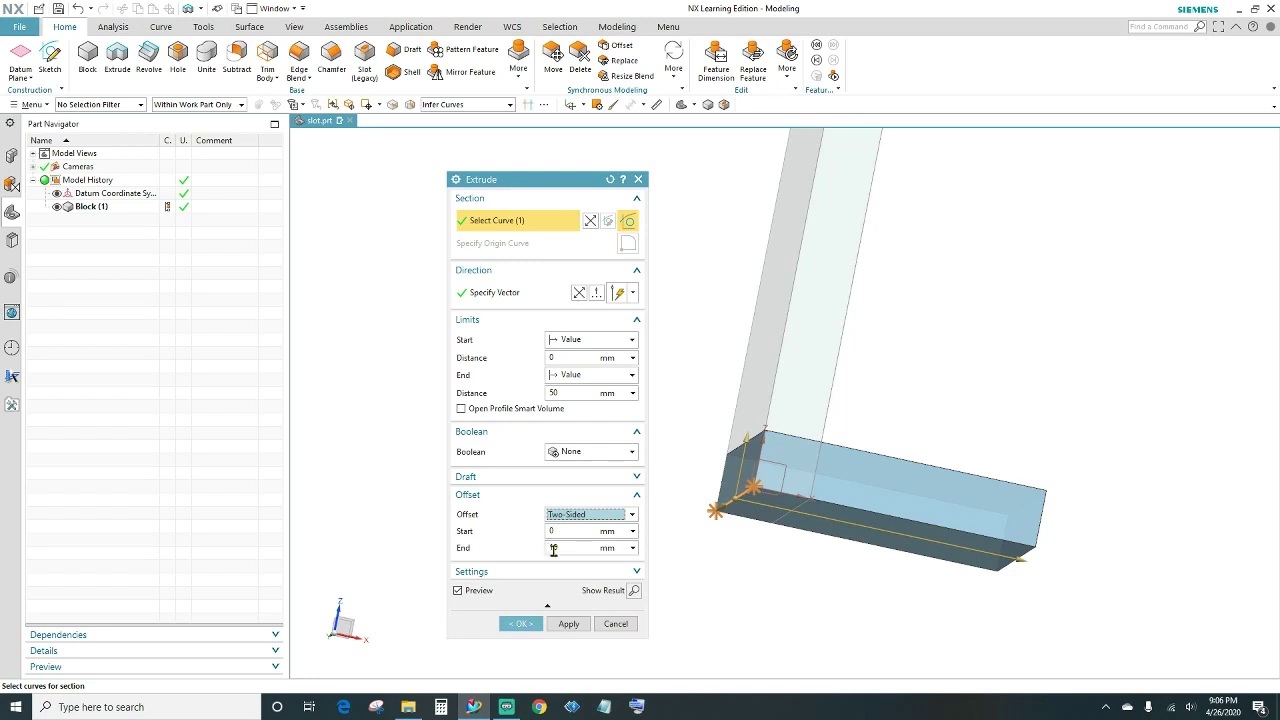
click(530, 625)
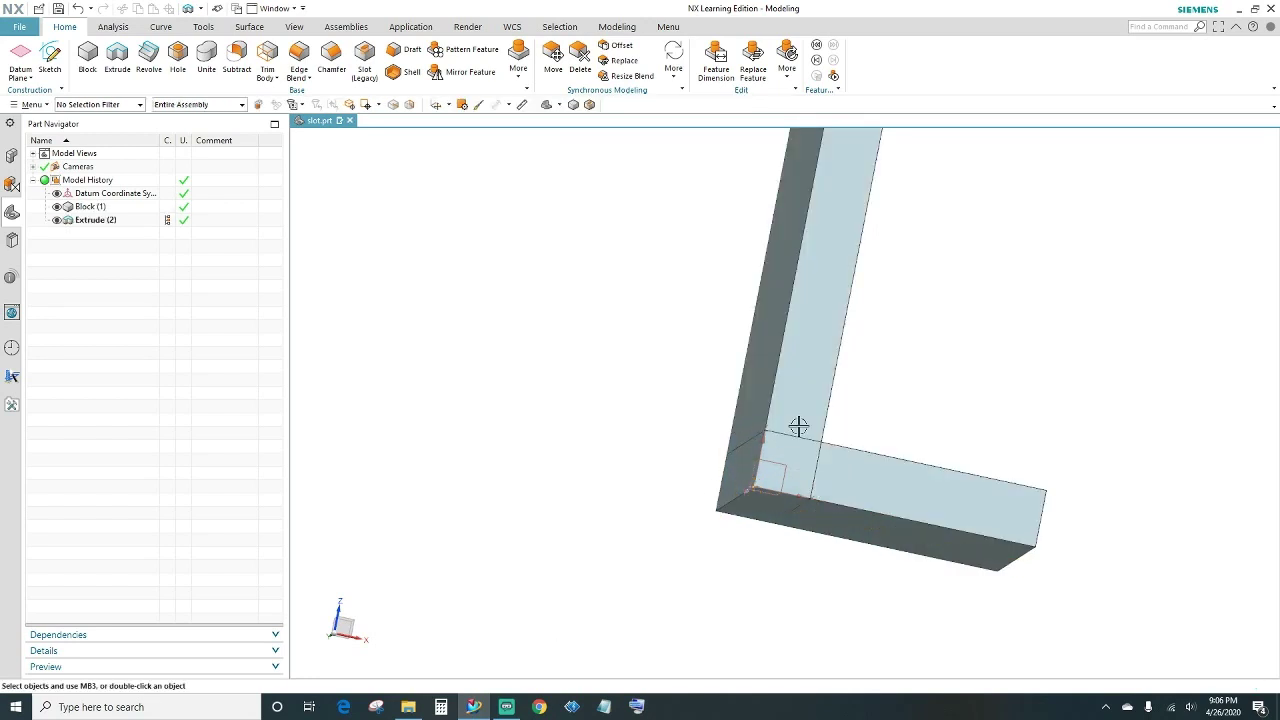
- Unite the extruded base leg with the upright block as the target body
middle_drag(665, 343, 629, 369)
scroll(574, 431, down, 3)
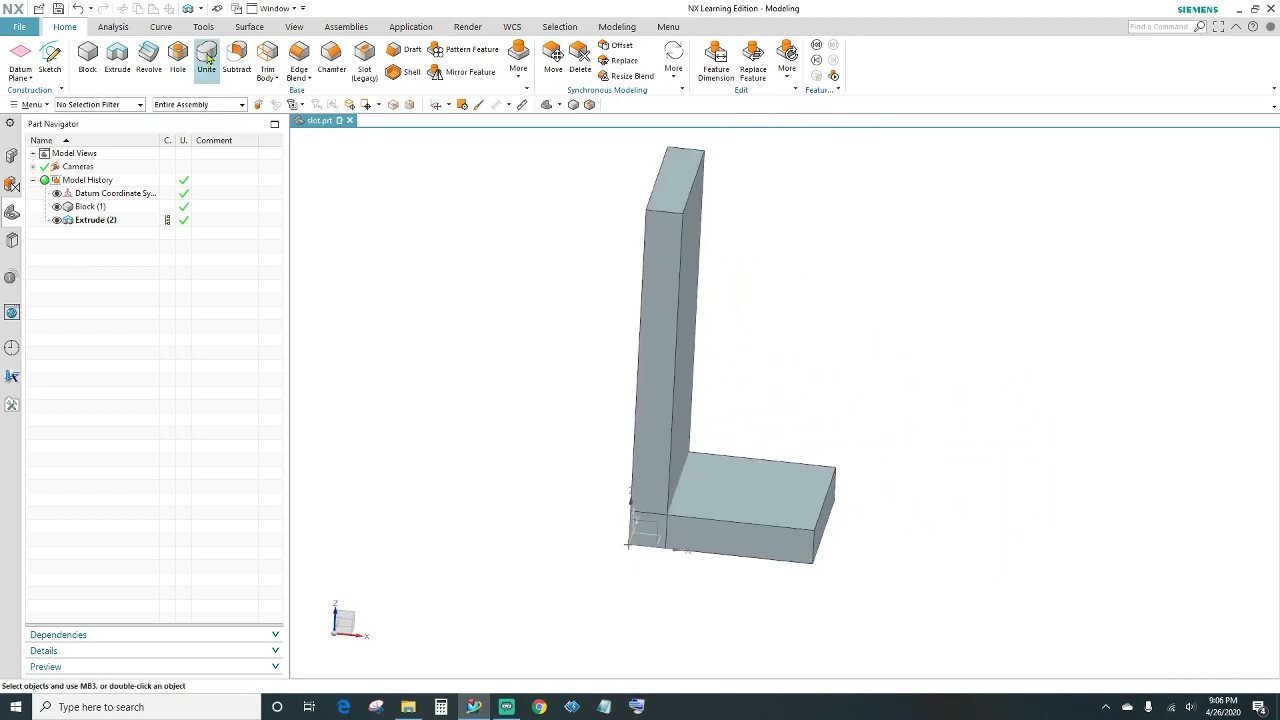
click(207, 57)
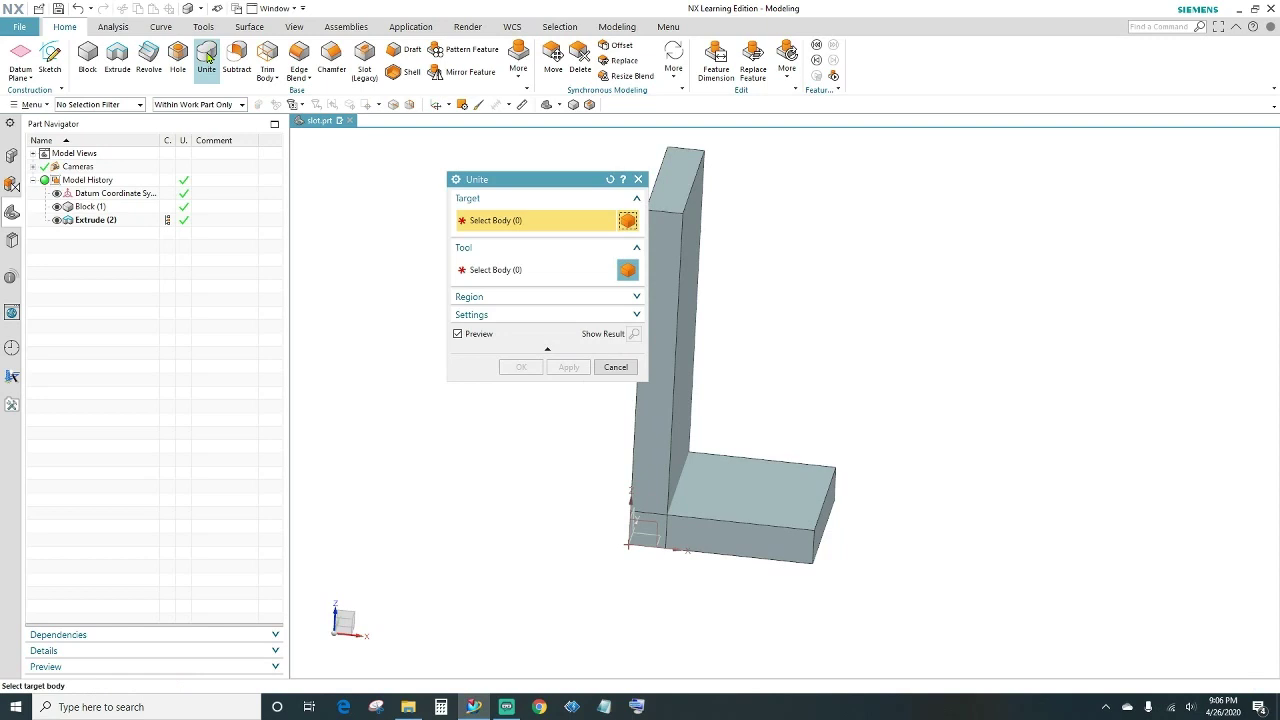
click(677, 236)
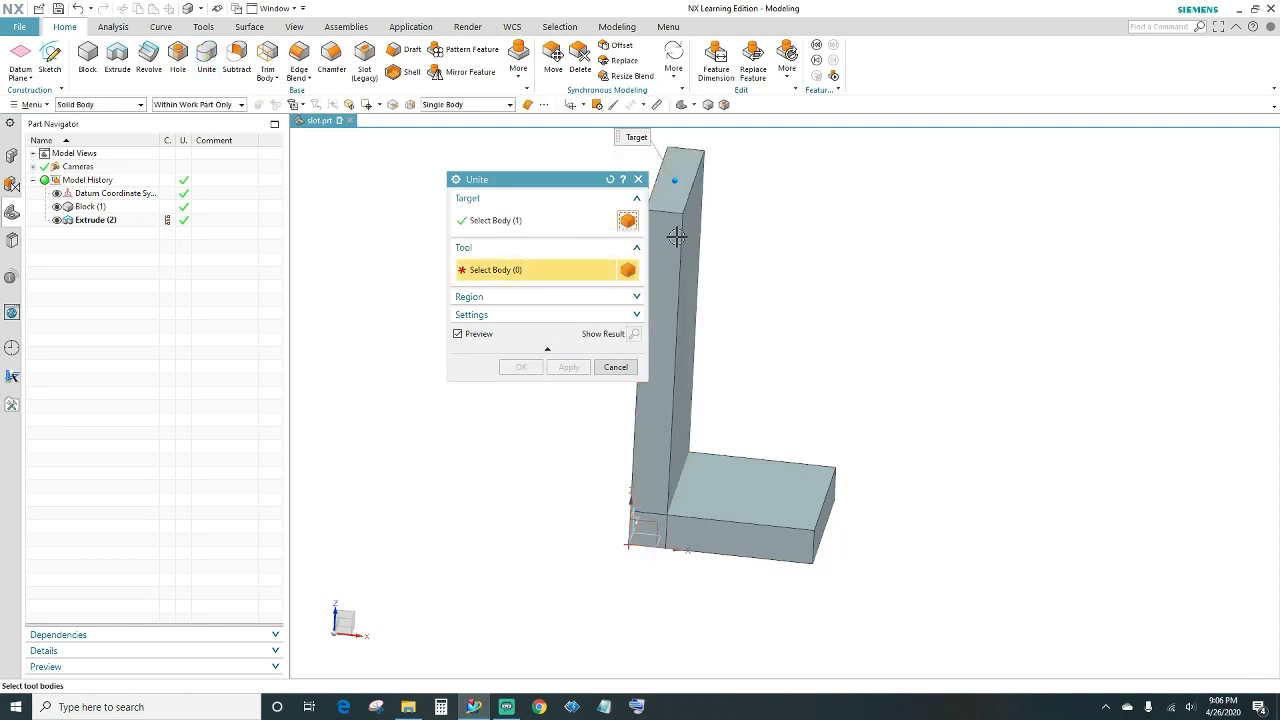
click(777, 507)
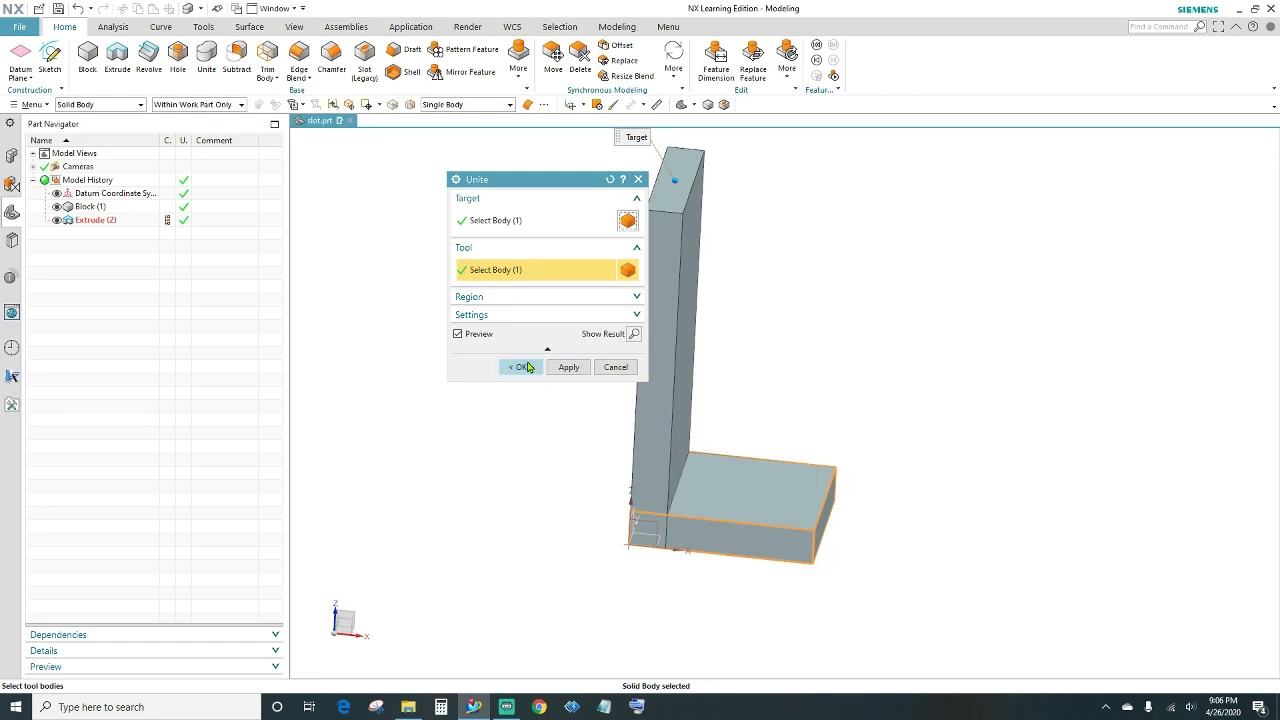
click(528, 367)
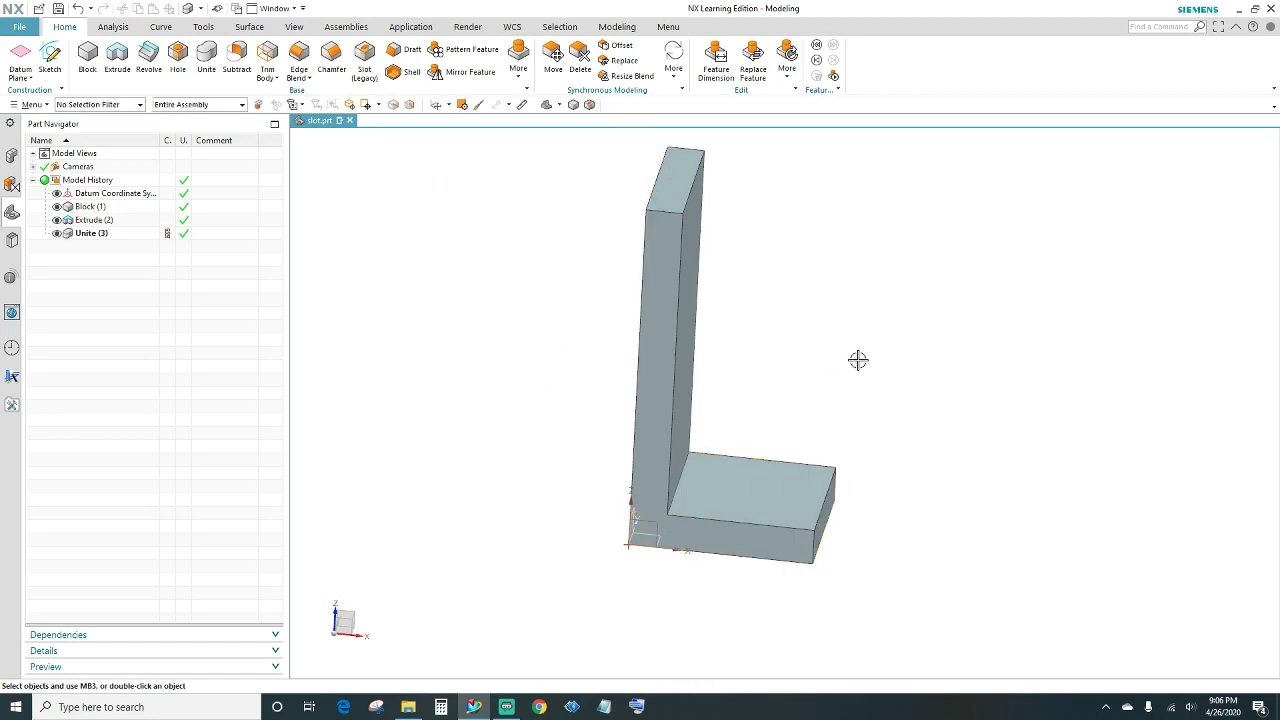
- Apply a 20 mm circular Edge Blend to the upright's two top corner edges and the inner edge where it meets the base
shift+middle_drag(857, 357, 911, 391)
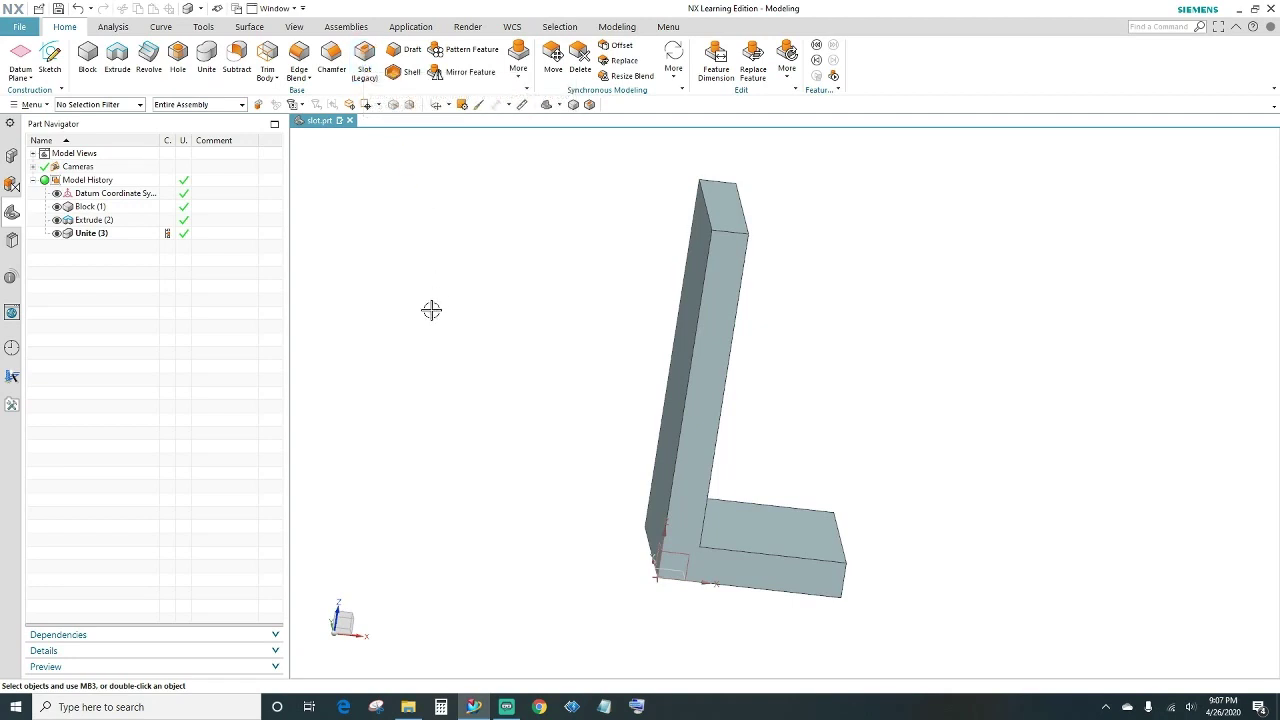
mouse_move(480, 363)
middle_down()
mouse_move(524, 361)
mouse_move(528, 406)
mouse_move(484, 376)
middle_up()
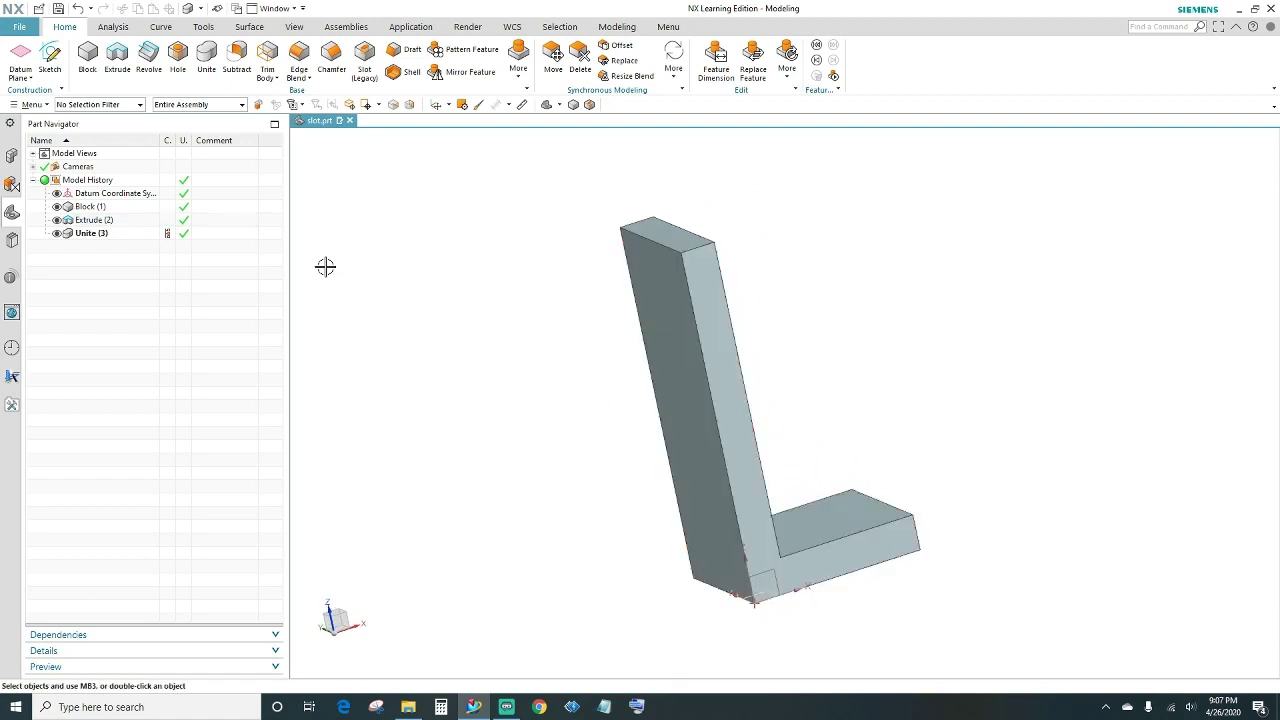
click(302, 55)
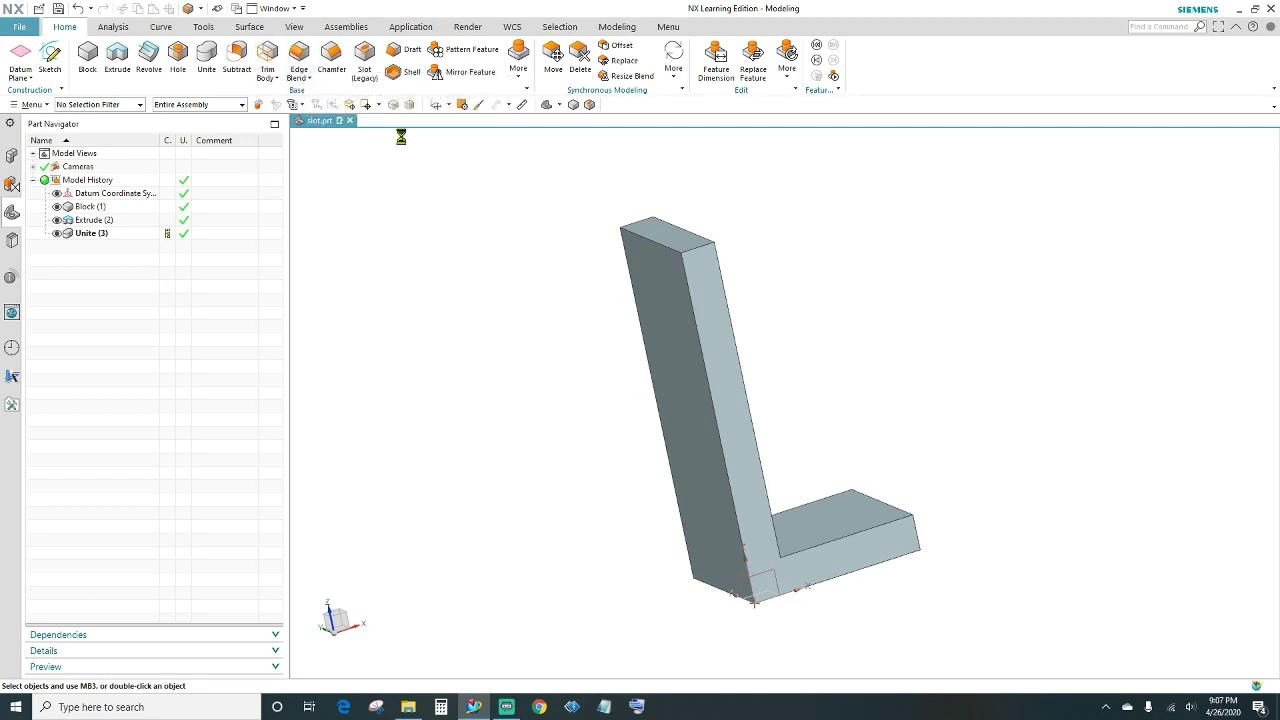
click(700, 244)
middle_drag(777, 274, 832, 350)
click(828, 356)
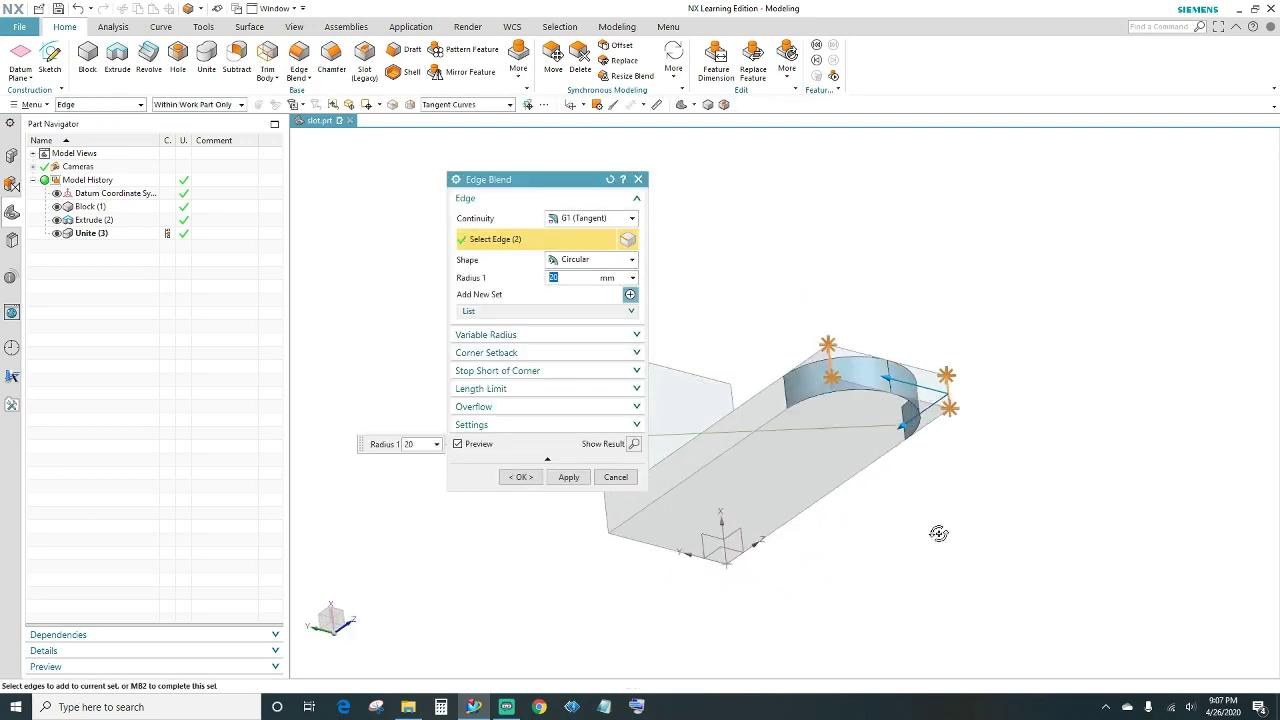
middle_drag(938, 533, 817, 491)
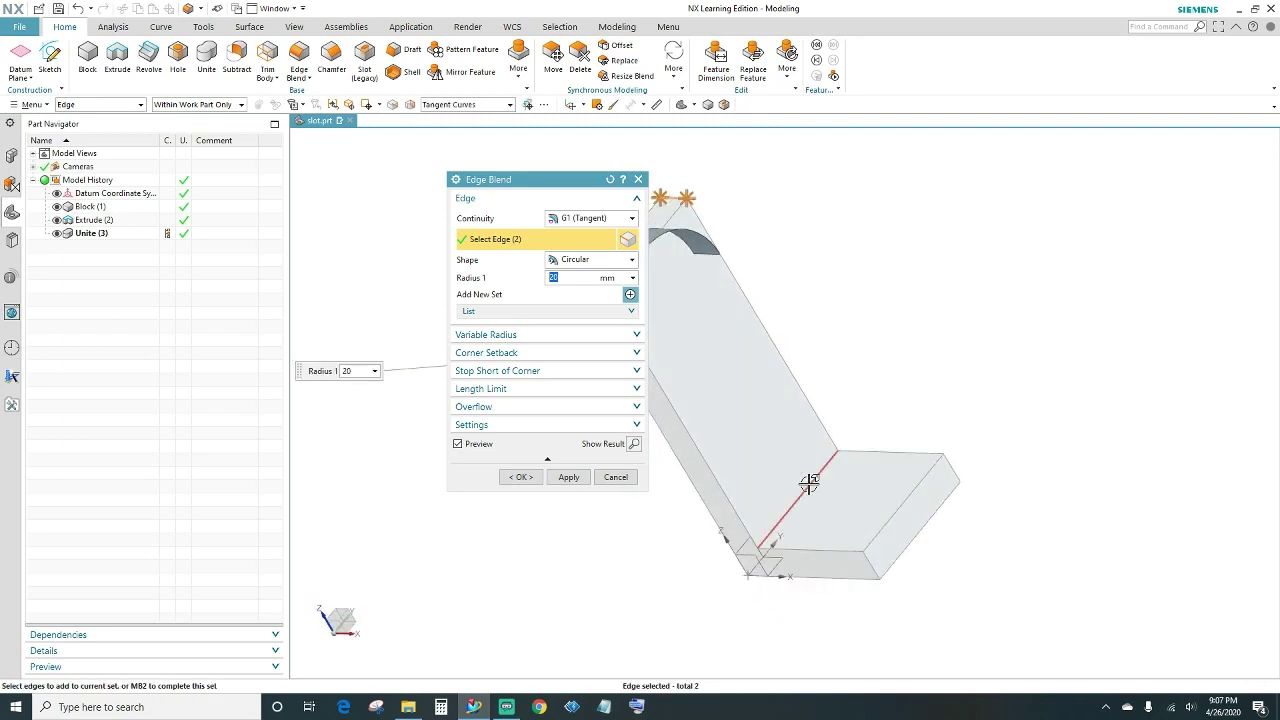
click(810, 483)
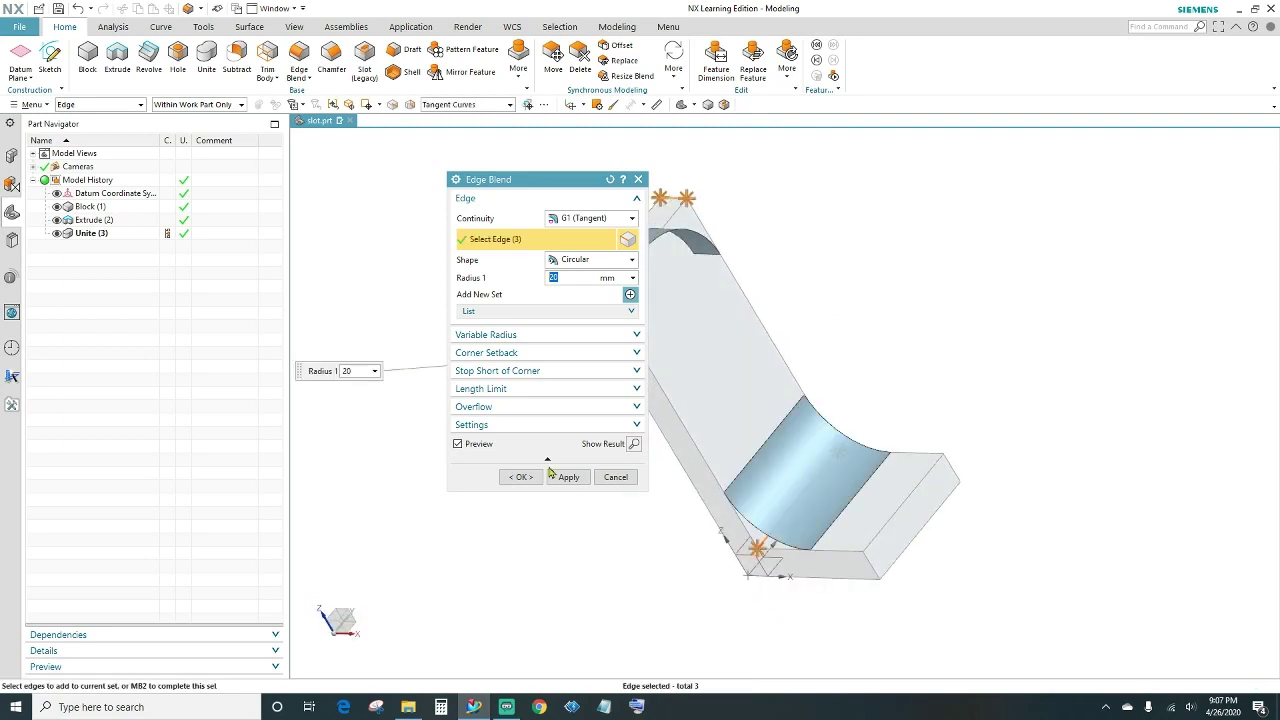
click(519, 477)
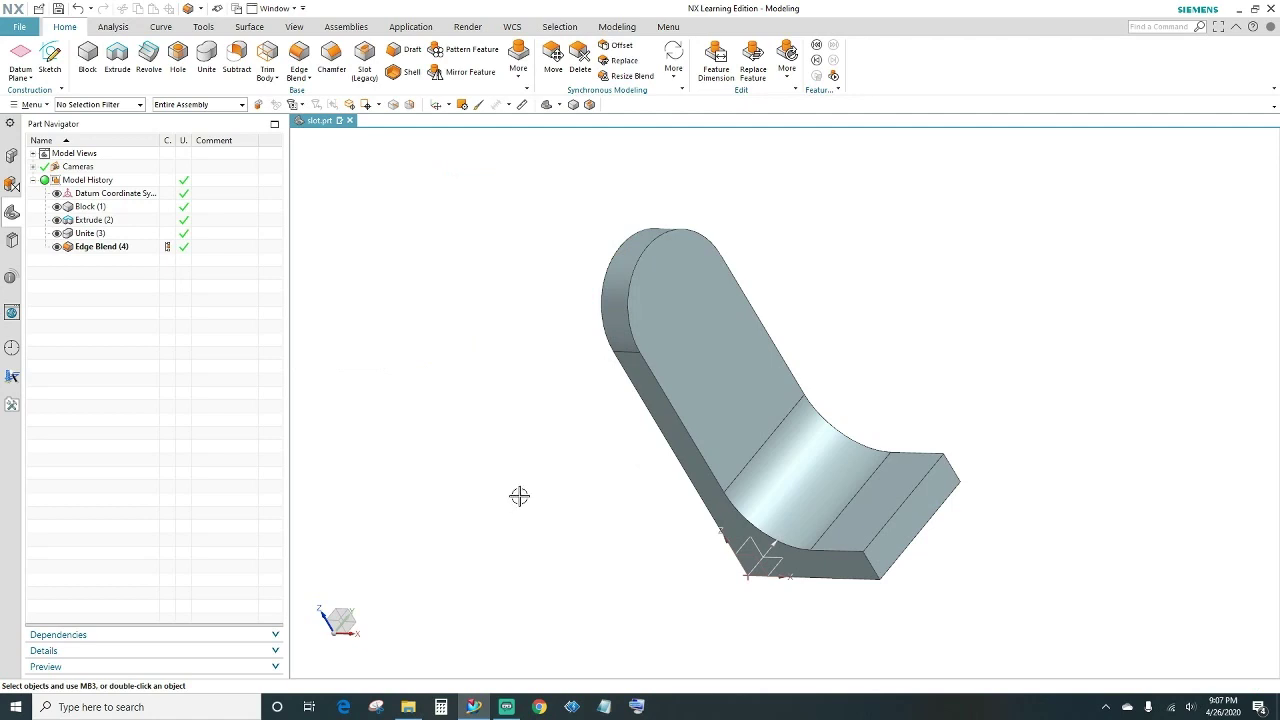
scroll(543, 454, down, 1)
scroll(553, 473, up, 1)
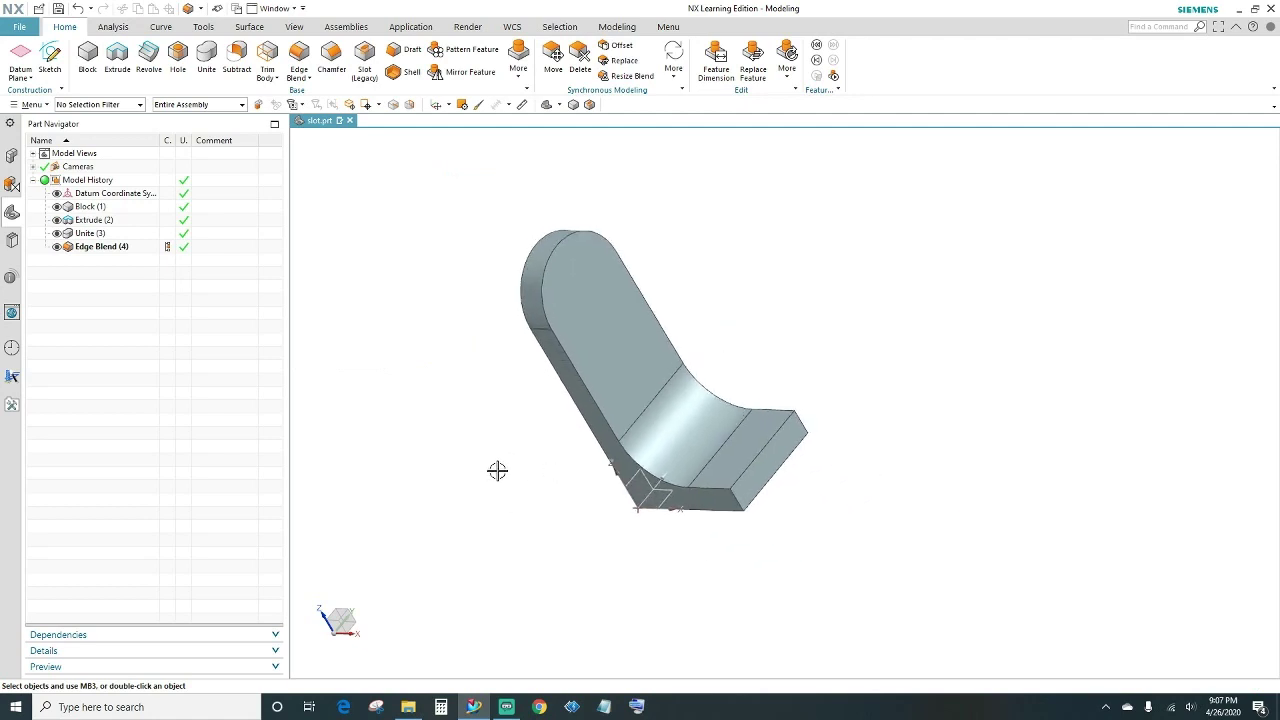
- Mirror the block, extrude, unite and edge blend features about the end face of the base leg to form the opposite half
middle_drag(497, 469, 506, 437)
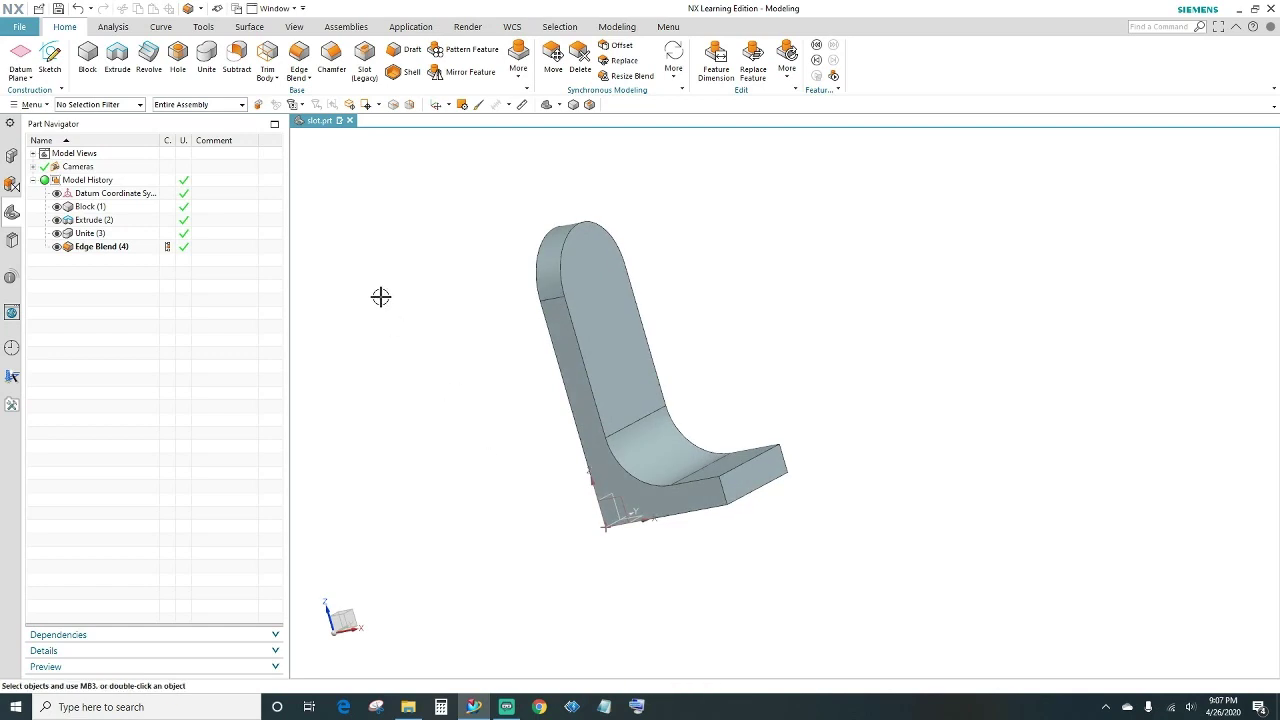
click(463, 75)
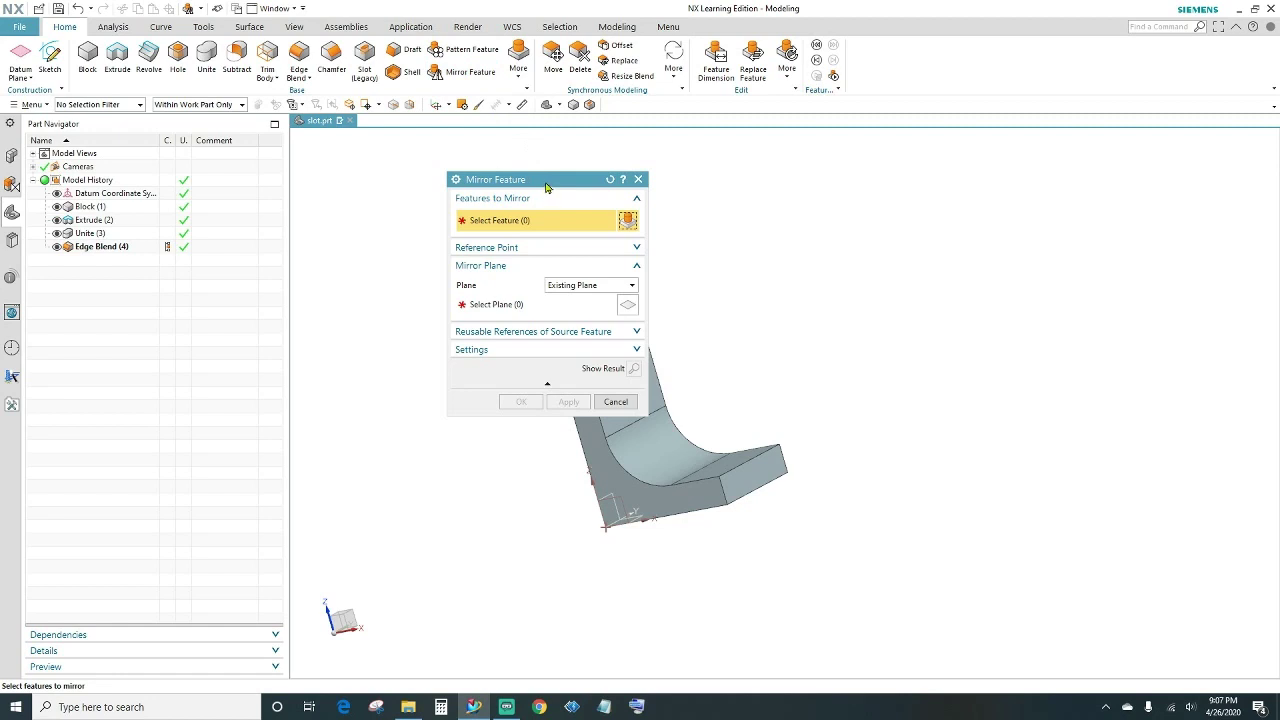
drag(546, 187, 914, 192)
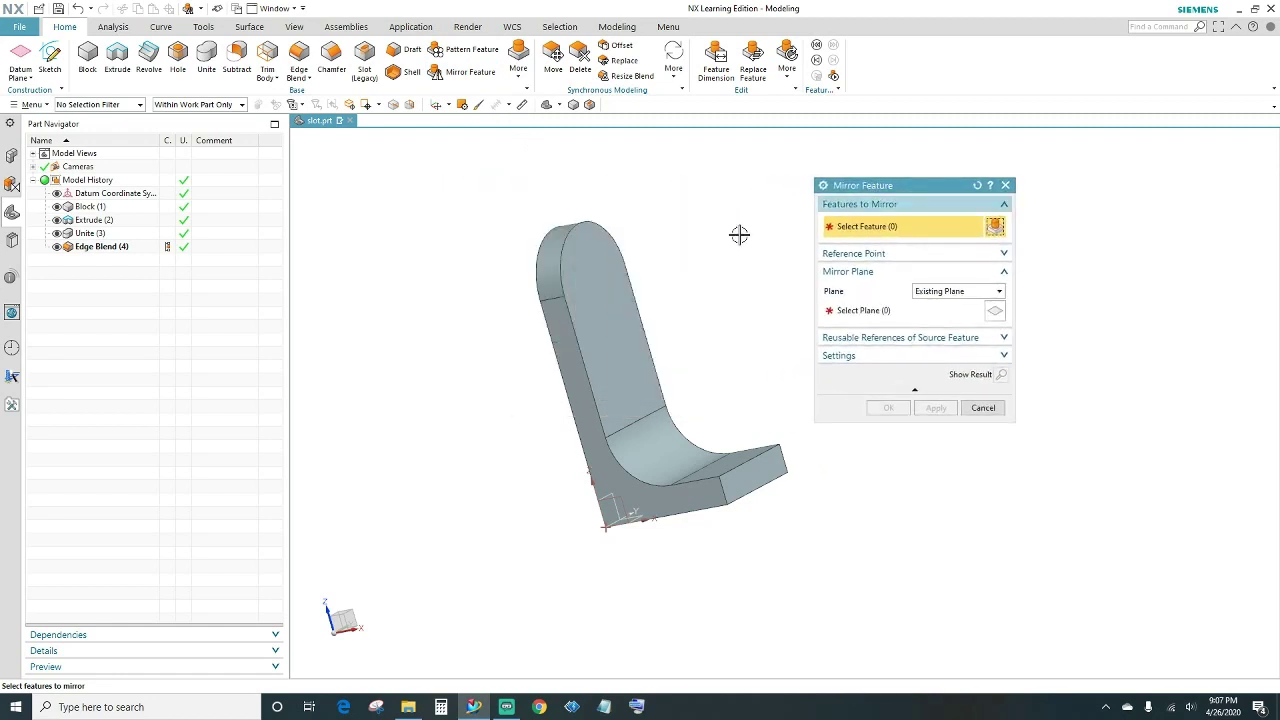
click(583, 290)
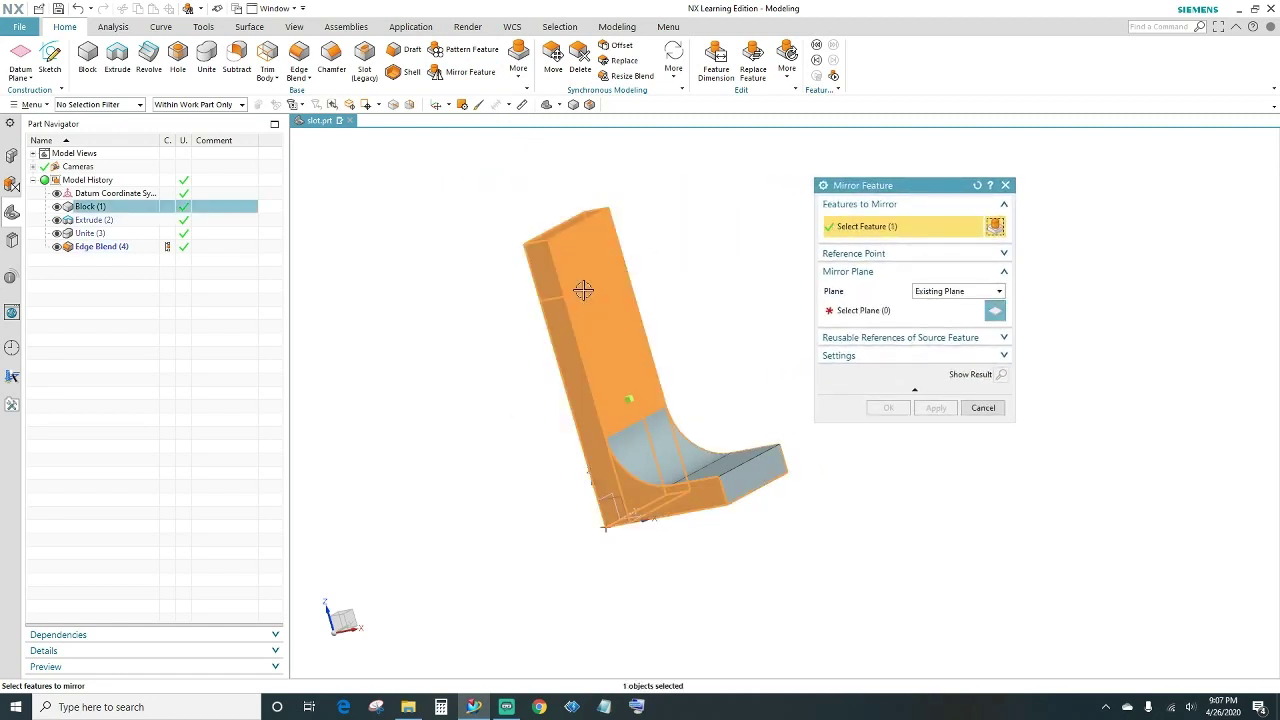
click(730, 468)
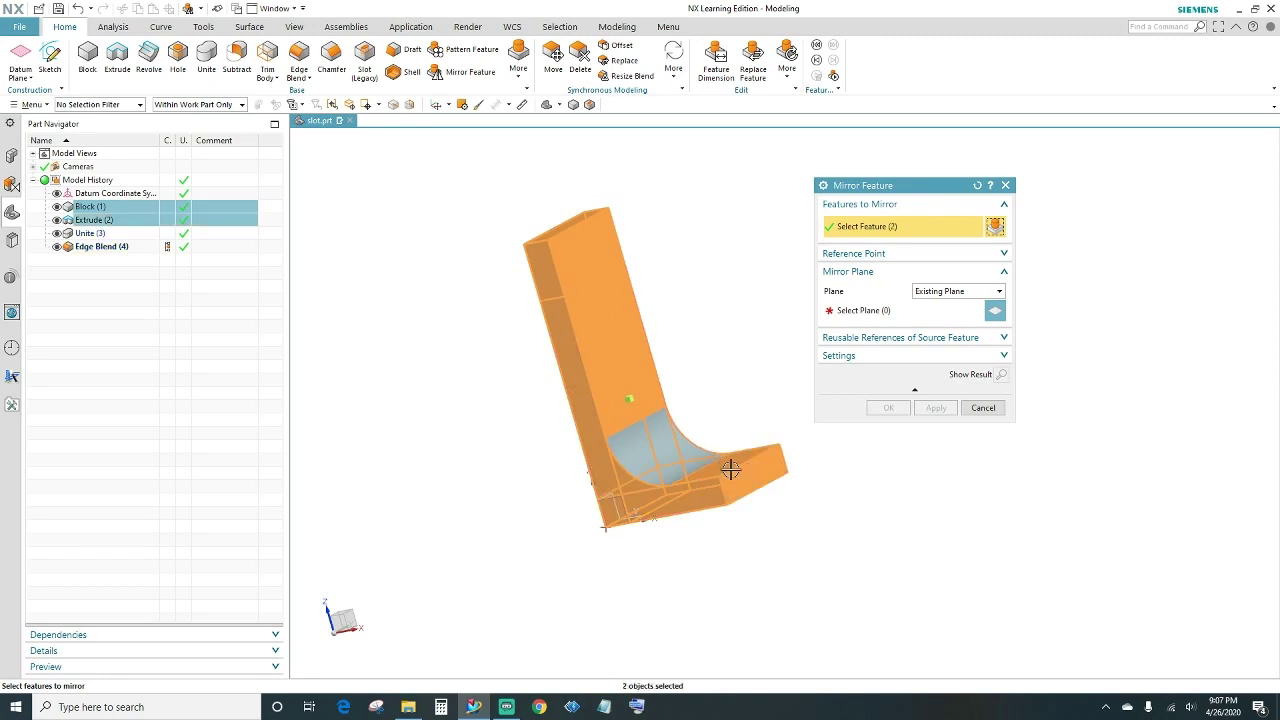
click(642, 438)
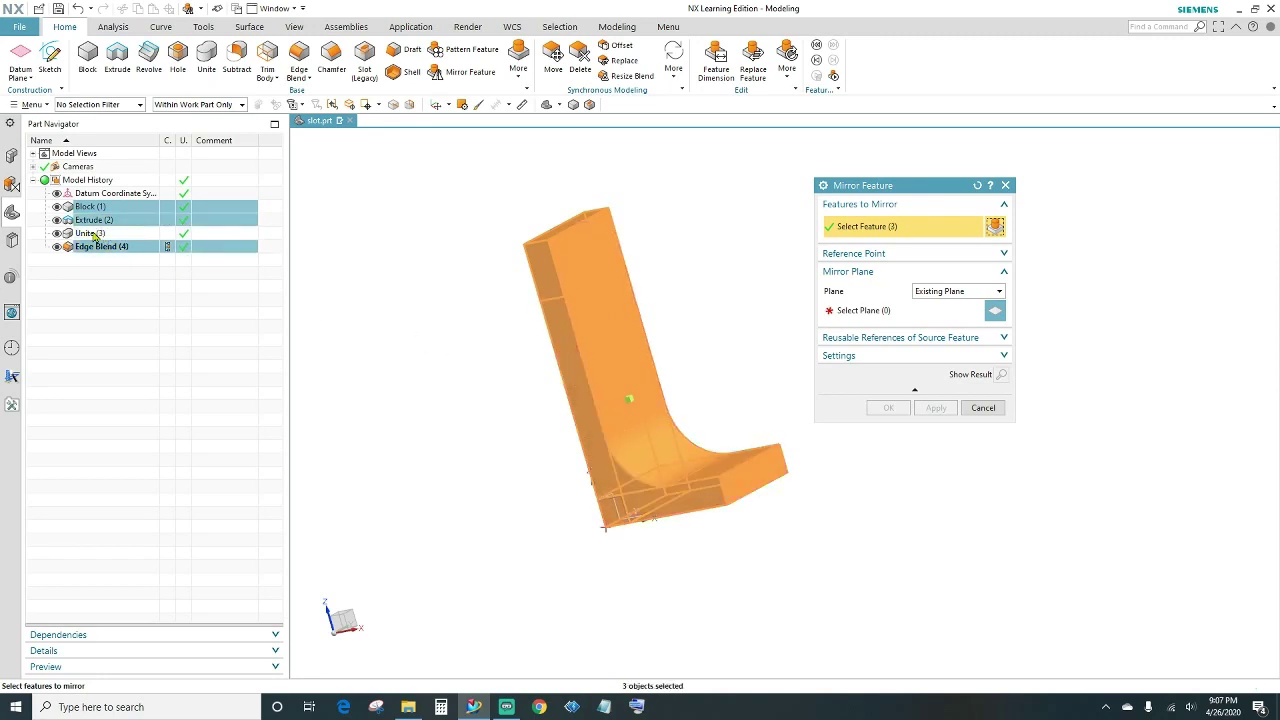
click(93, 234)
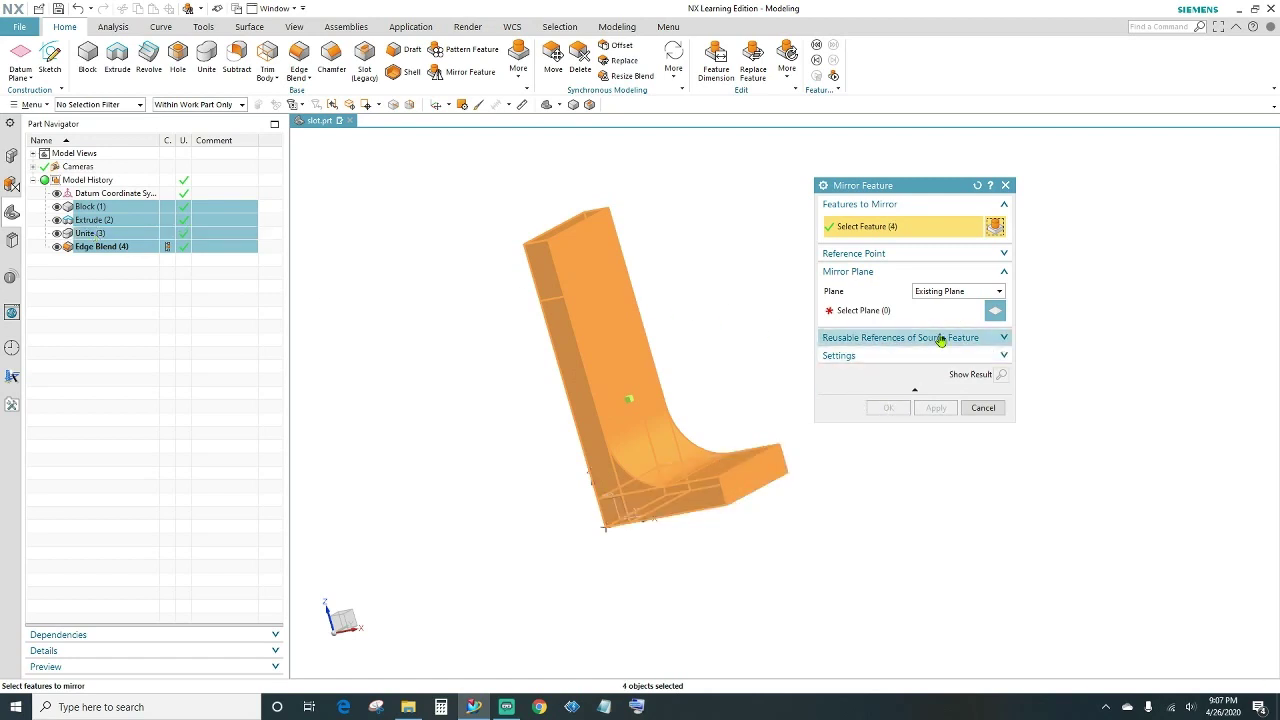
click(884, 312)
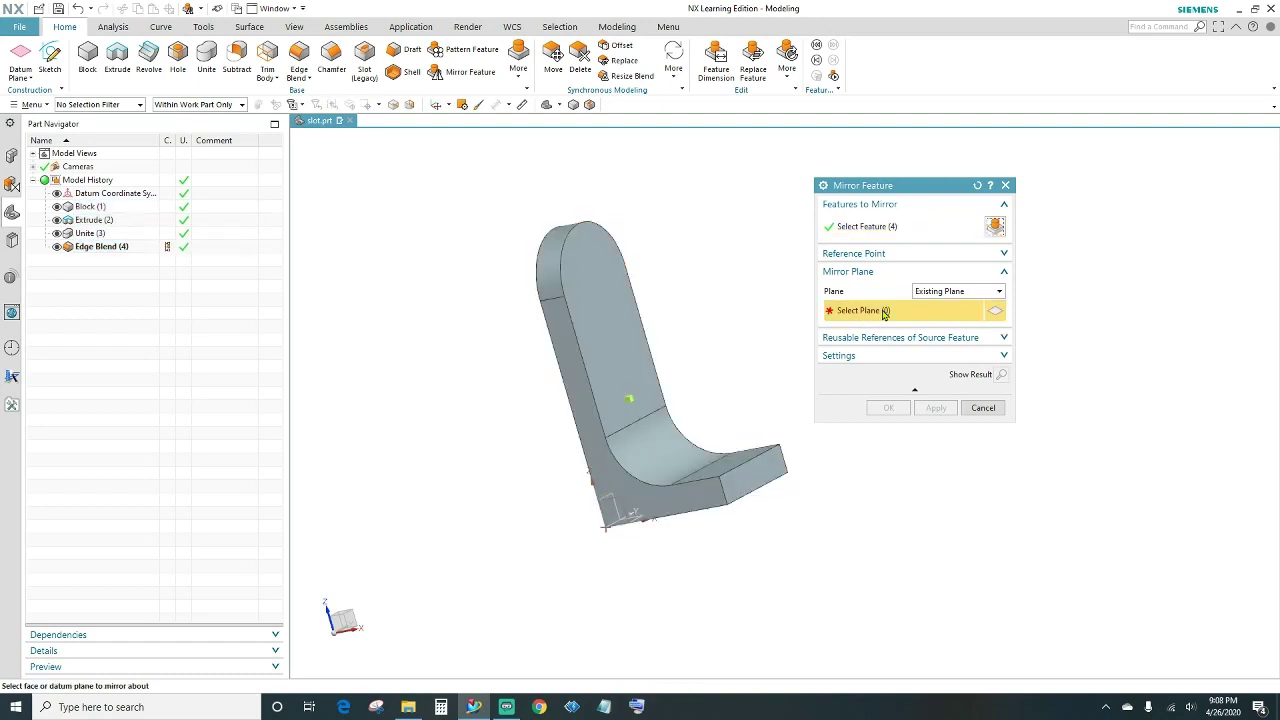
click(761, 473)
click(888, 407)
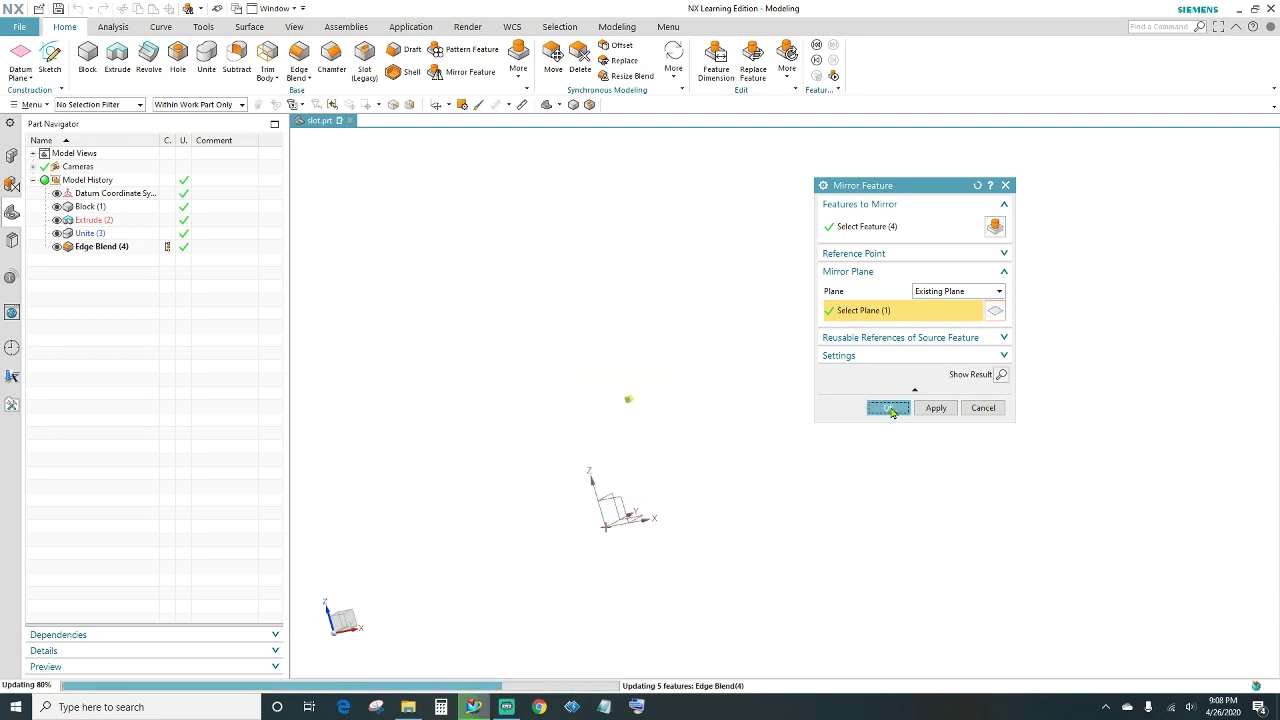
- Unite the mirrored half with the original bracket as the target body
middle_drag(960, 383, 1006, 391)
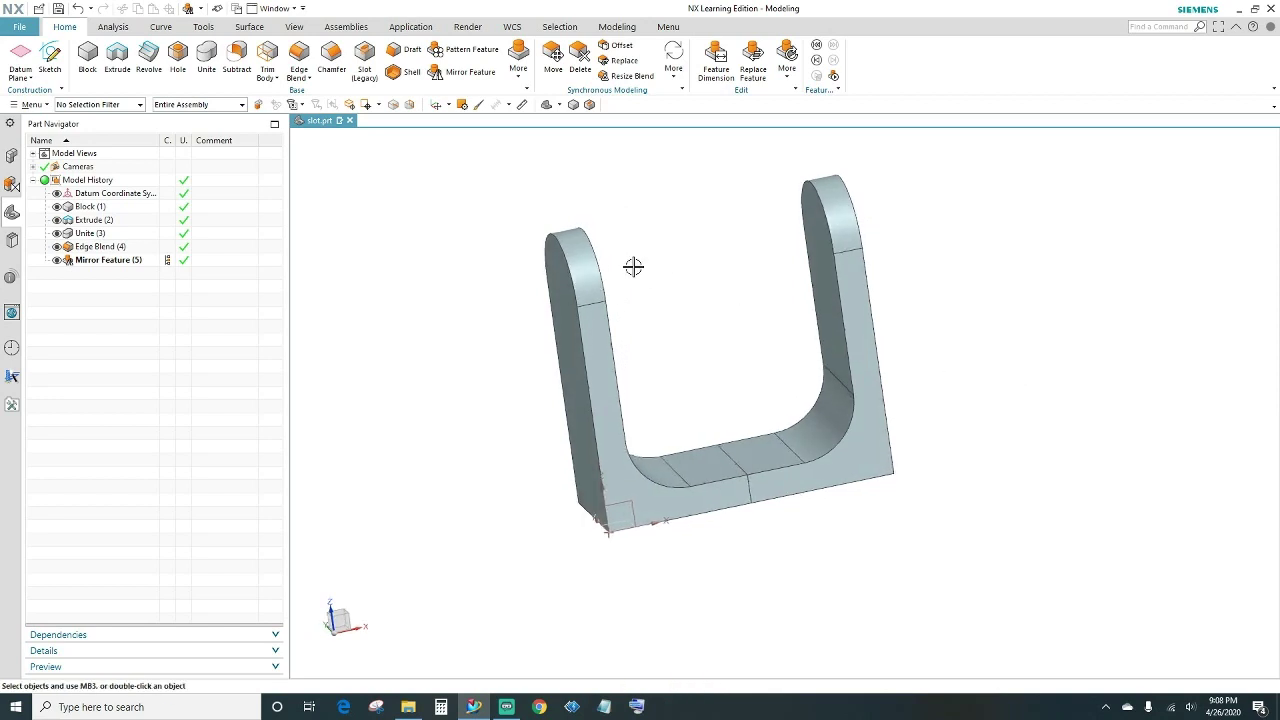
click(206, 58)
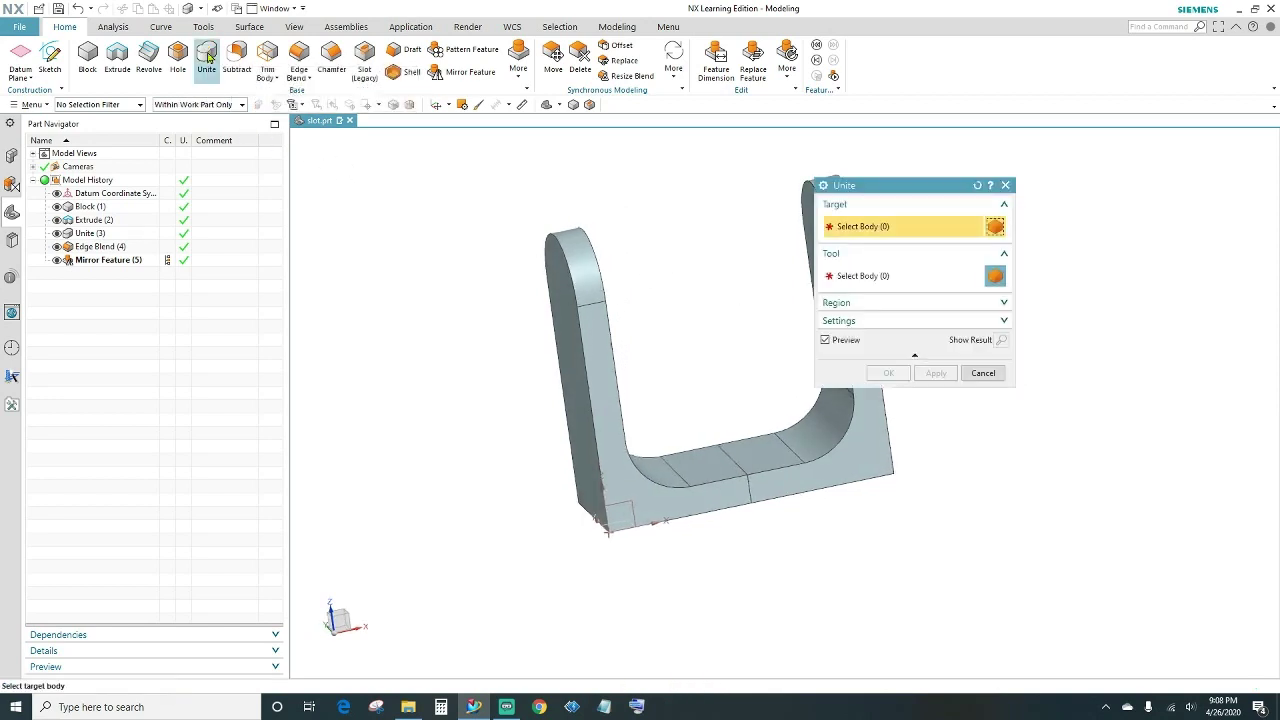
click(592, 357)
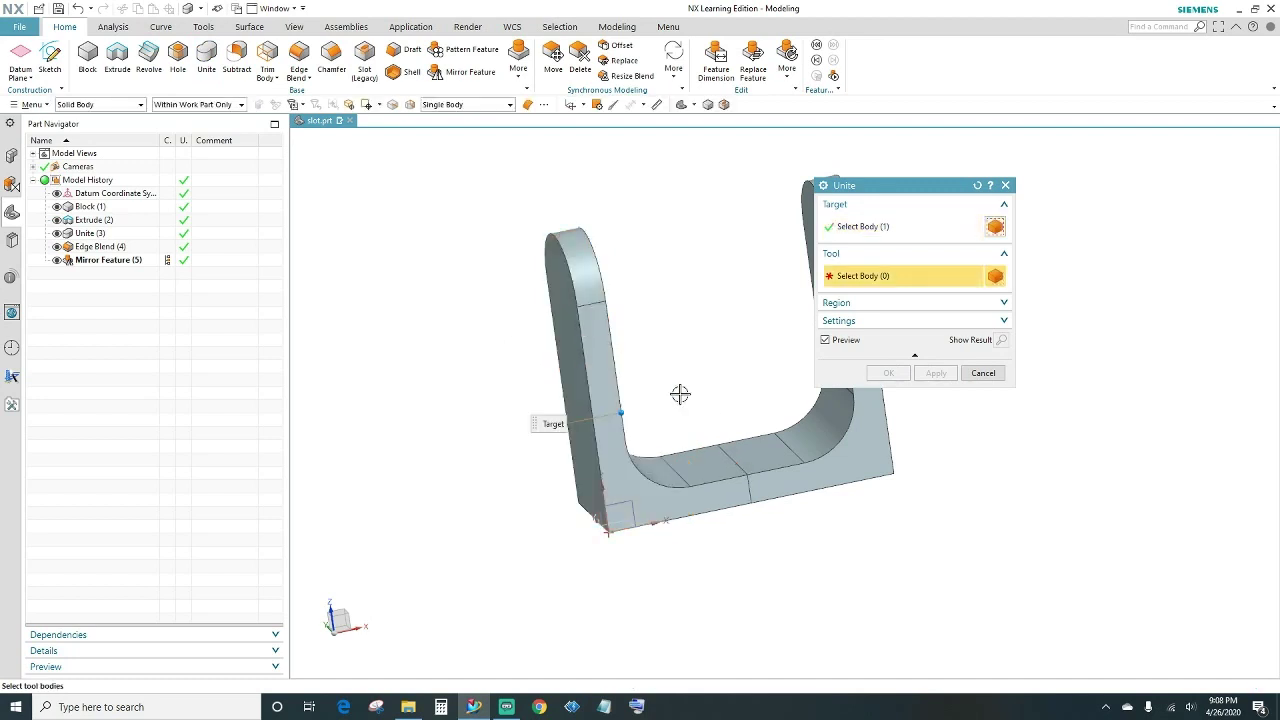
click(875, 440)
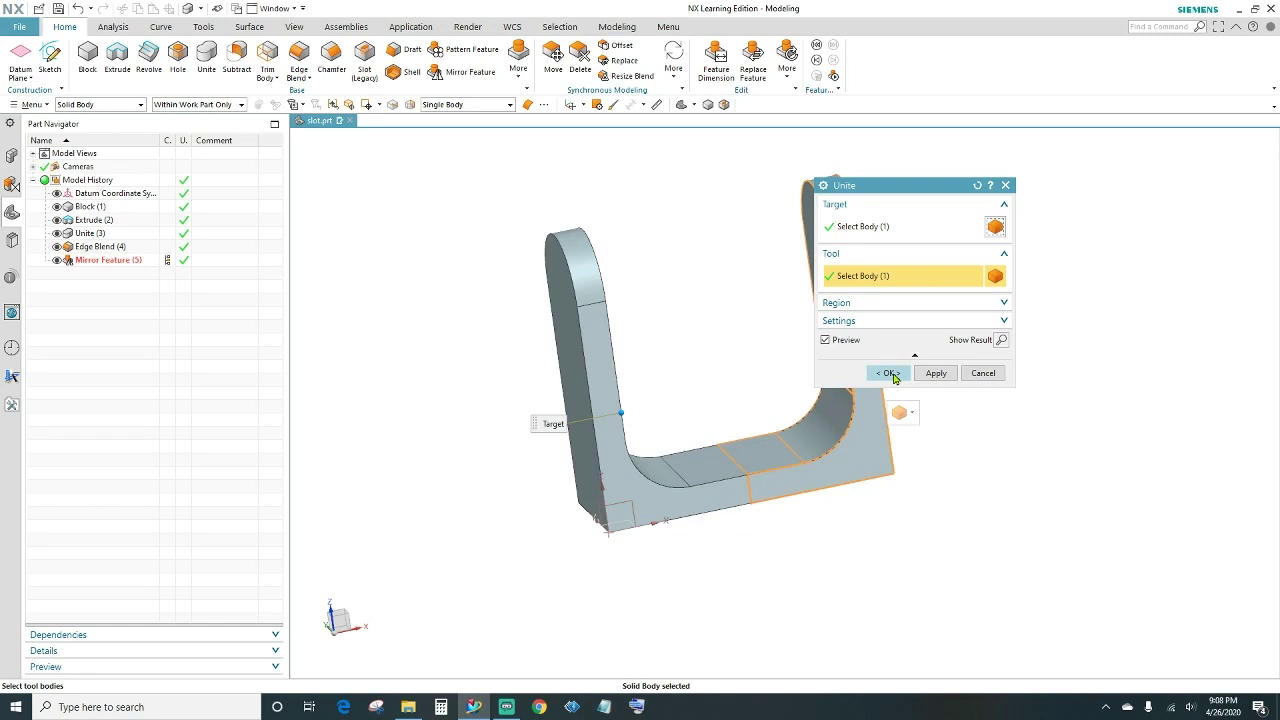
click(890, 373)
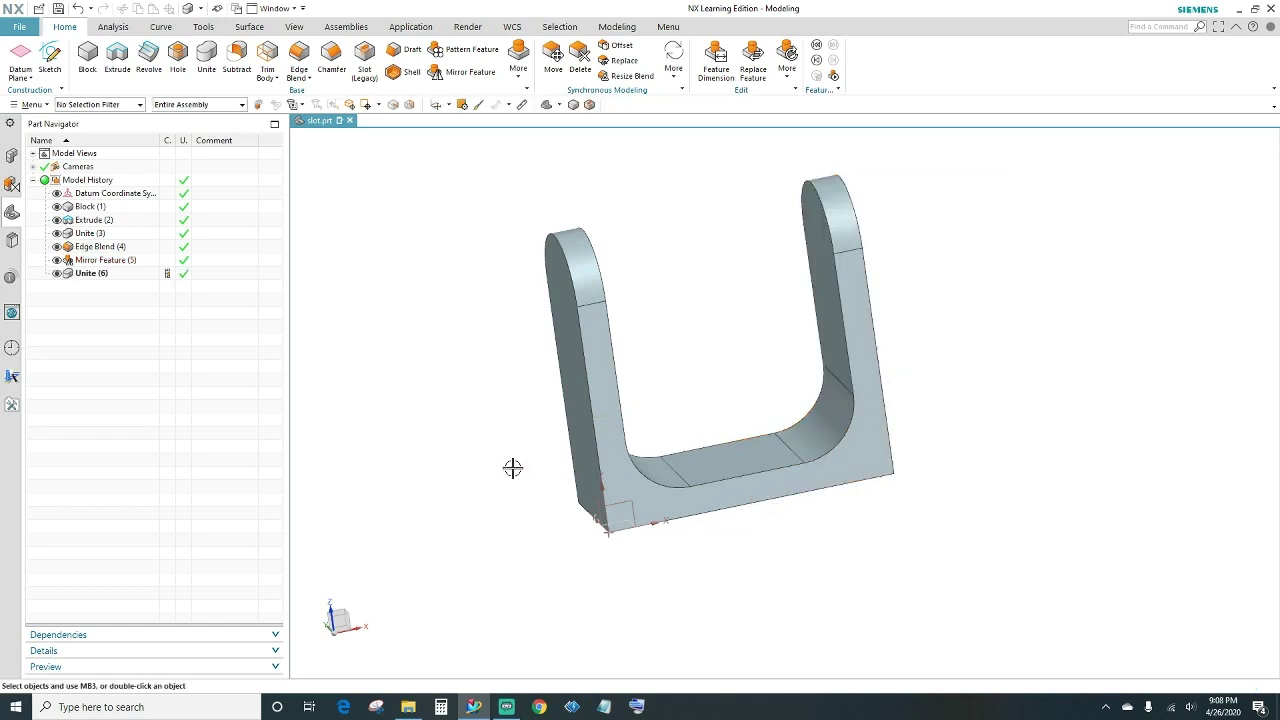
- Create an inferred datum plane midway between the two opposite side faces of the U-shaped bracket
click(20, 57)
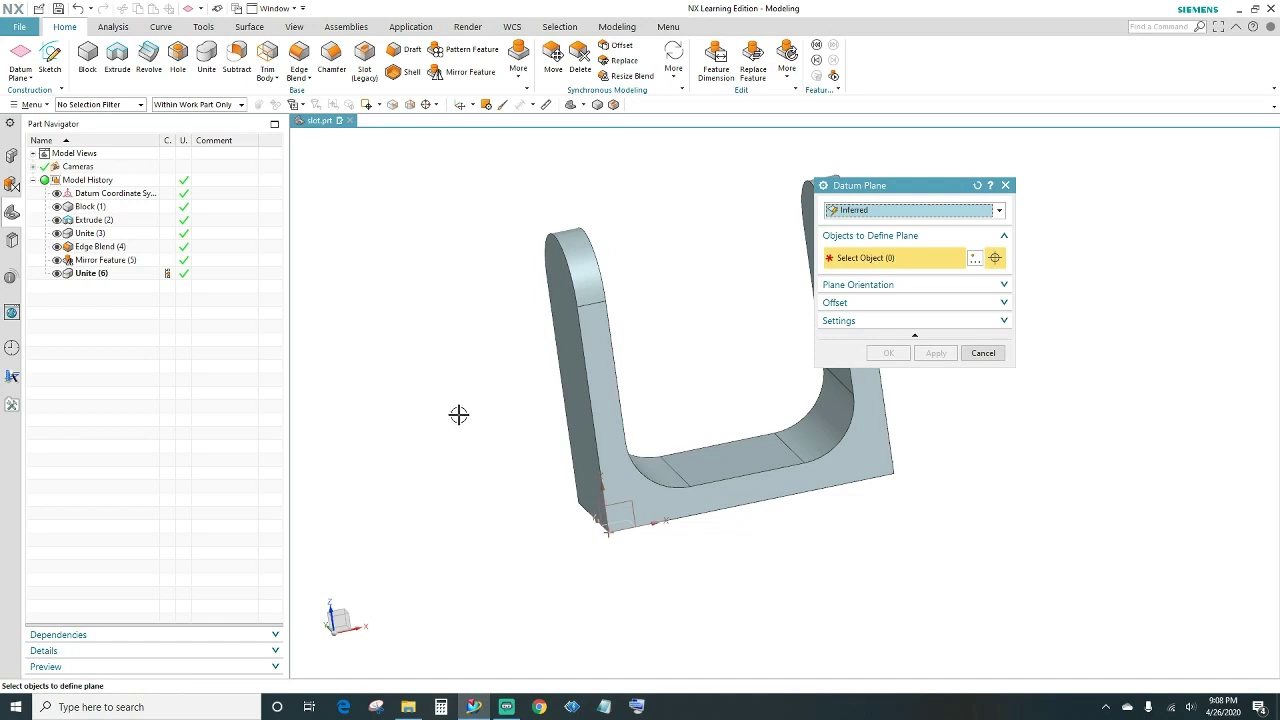
middle_drag(457, 417, 497, 394)
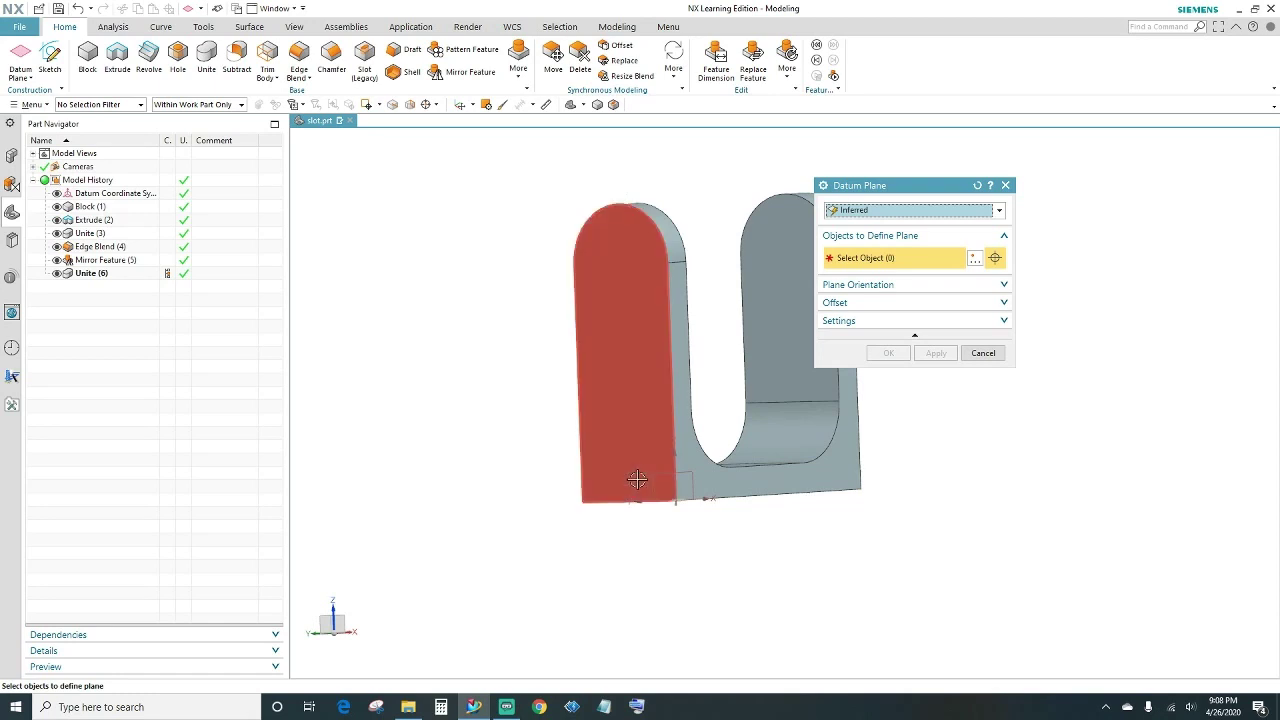
click(677, 298)
middle_drag(509, 377, 640, 360)
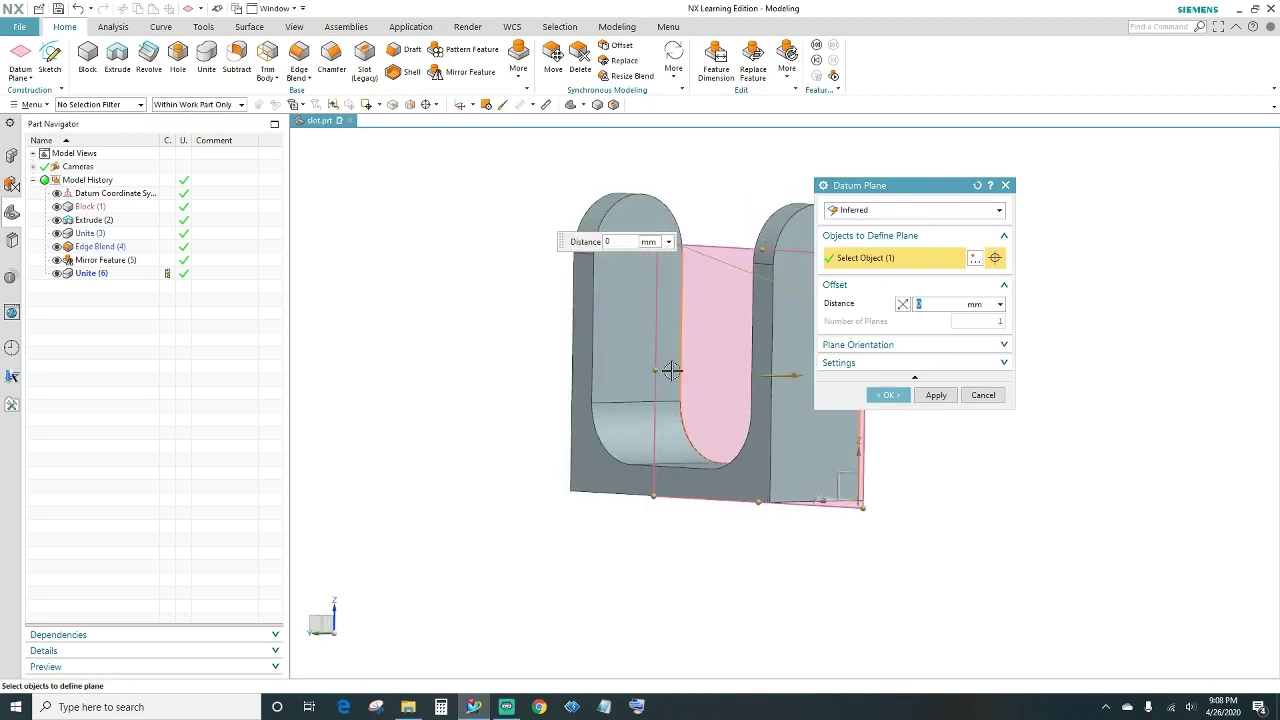
click(755, 335)
middle_drag(837, 429, 884, 461)
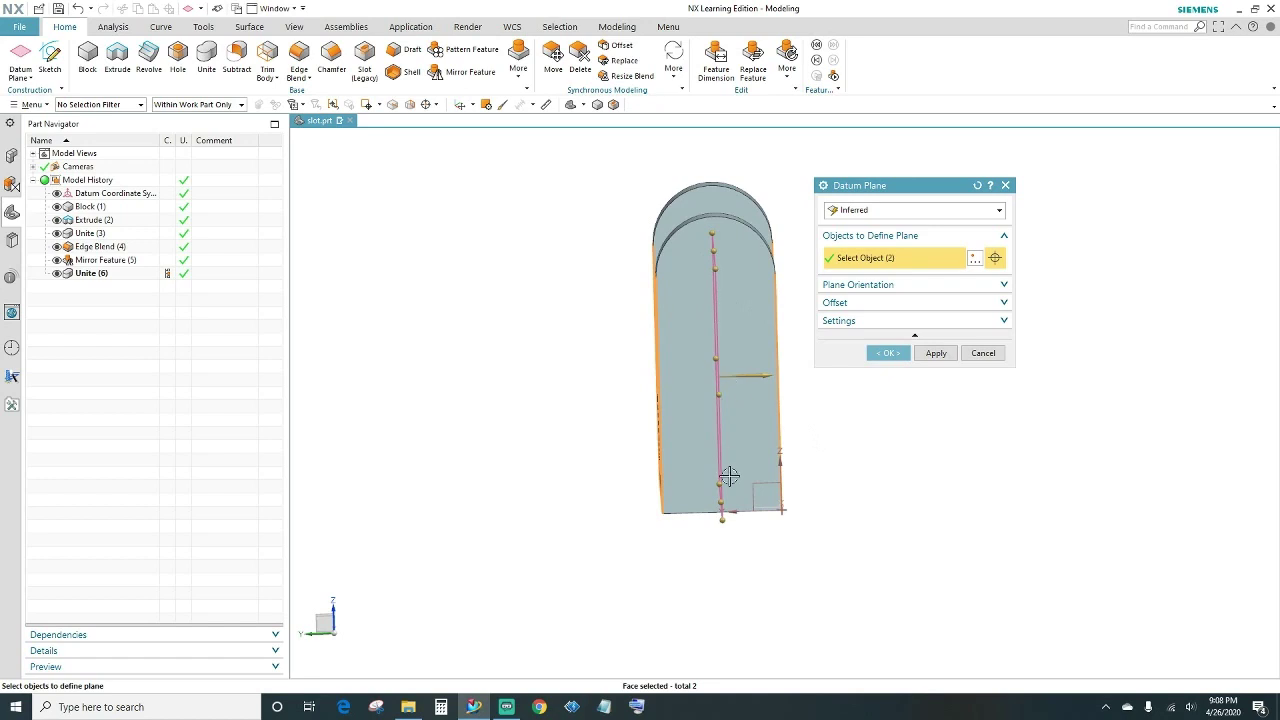
mouse_move(583, 443)
middle_down()
mouse_move(674, 440)
mouse_move(583, 440)
middle_up()
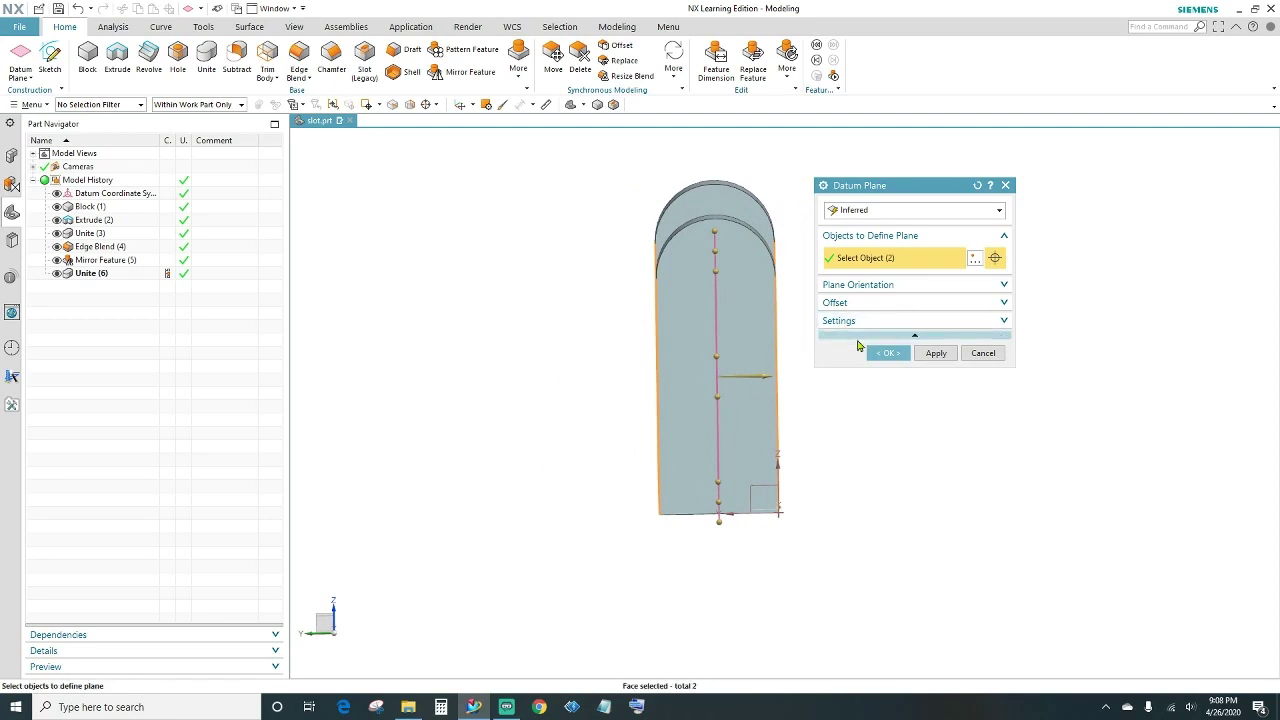
click(890, 354)
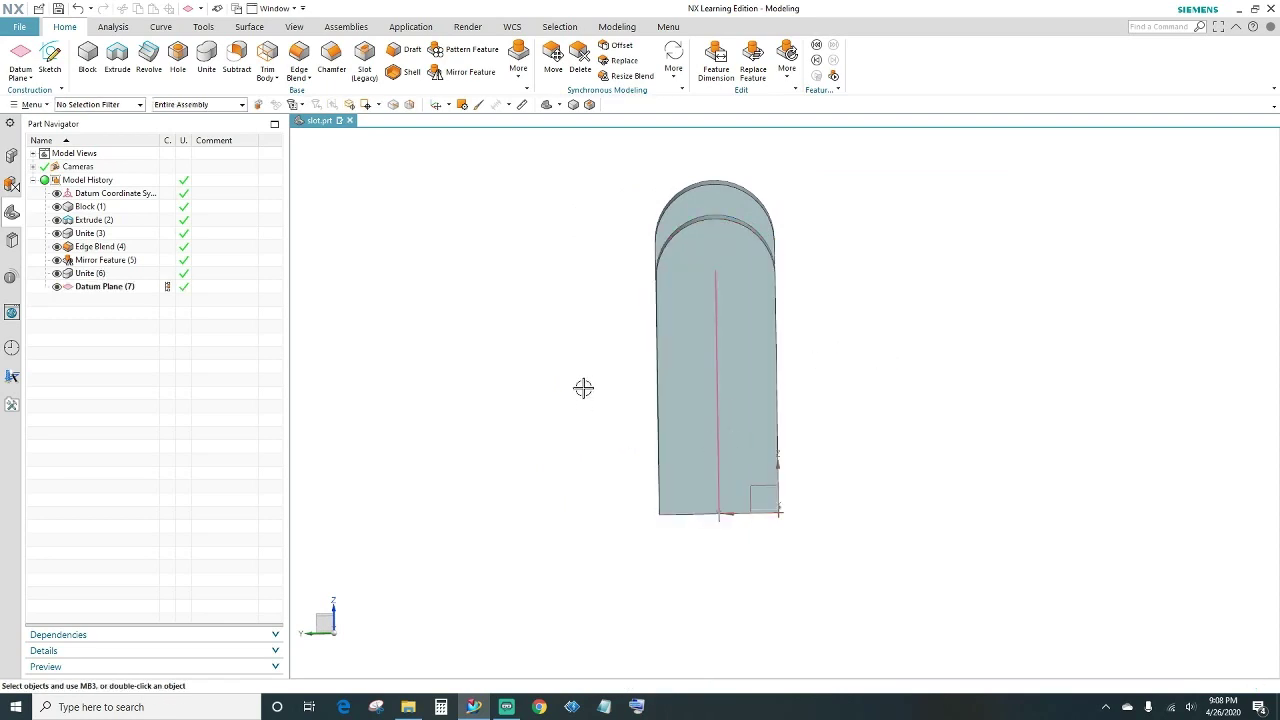
- Search the available commands for "slot" and close the search
middle_drag(586, 383, 548, 376)
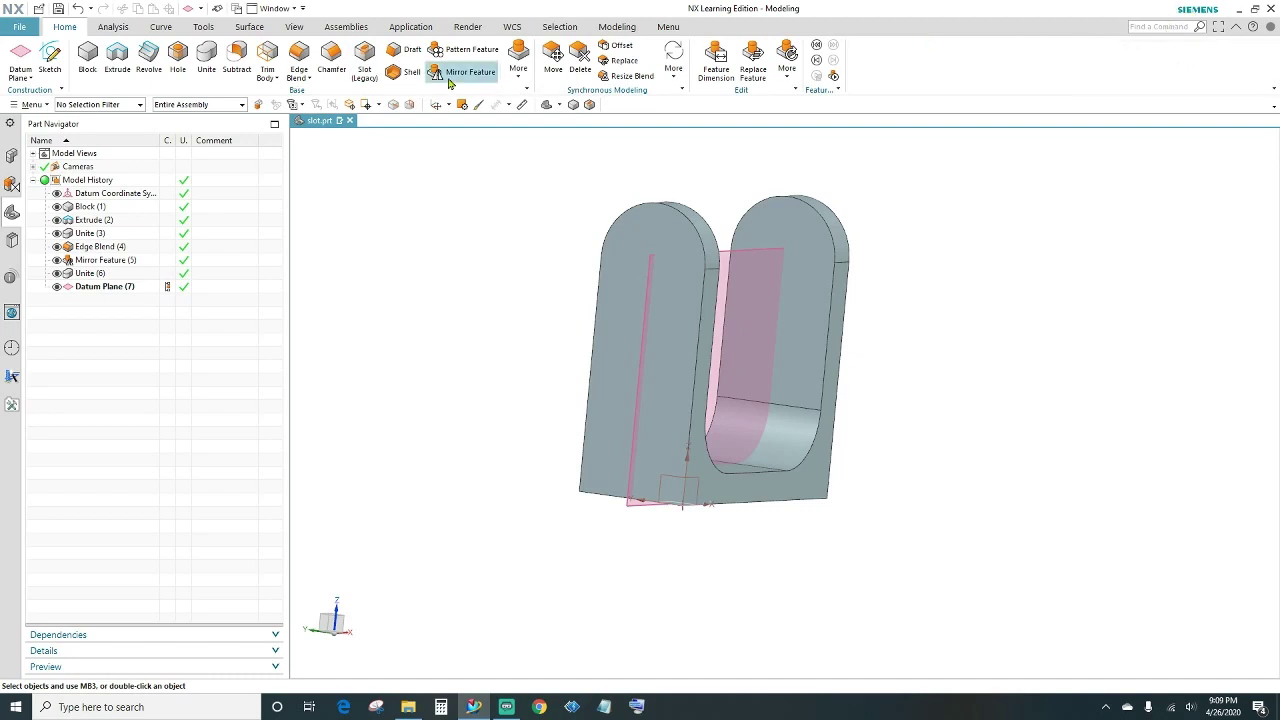
click(1157, 28)
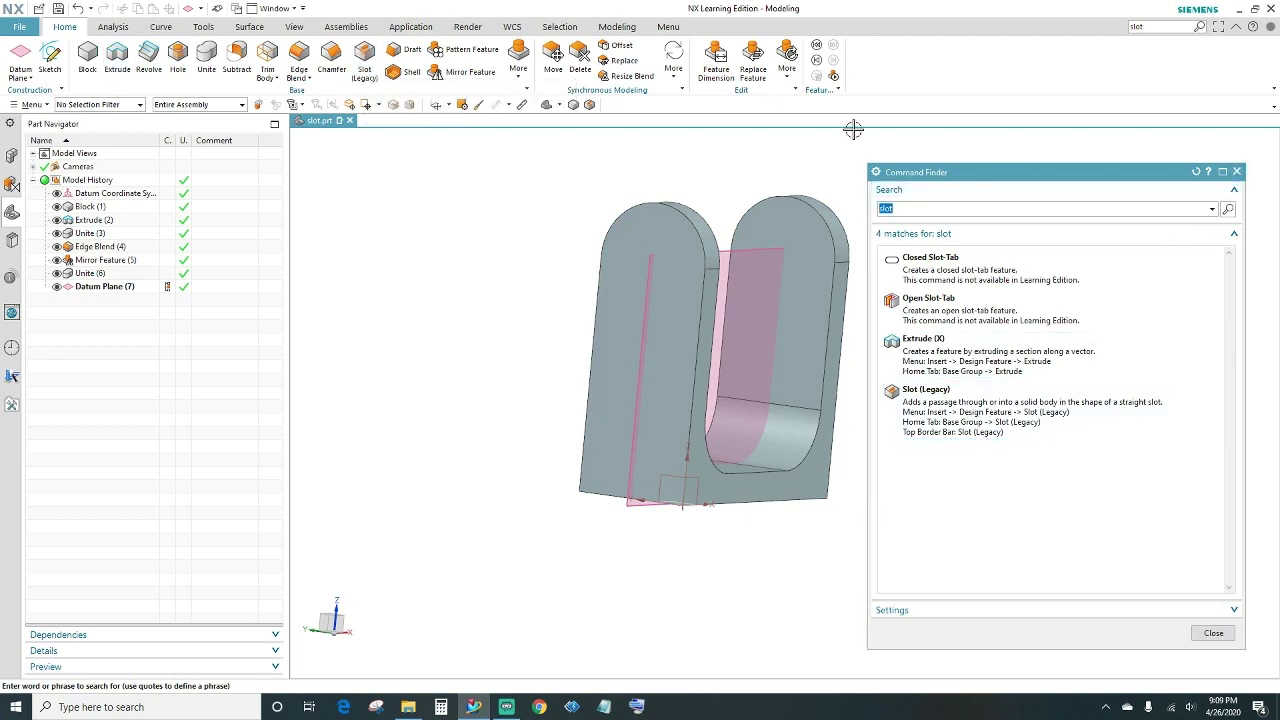
click(1237, 171)
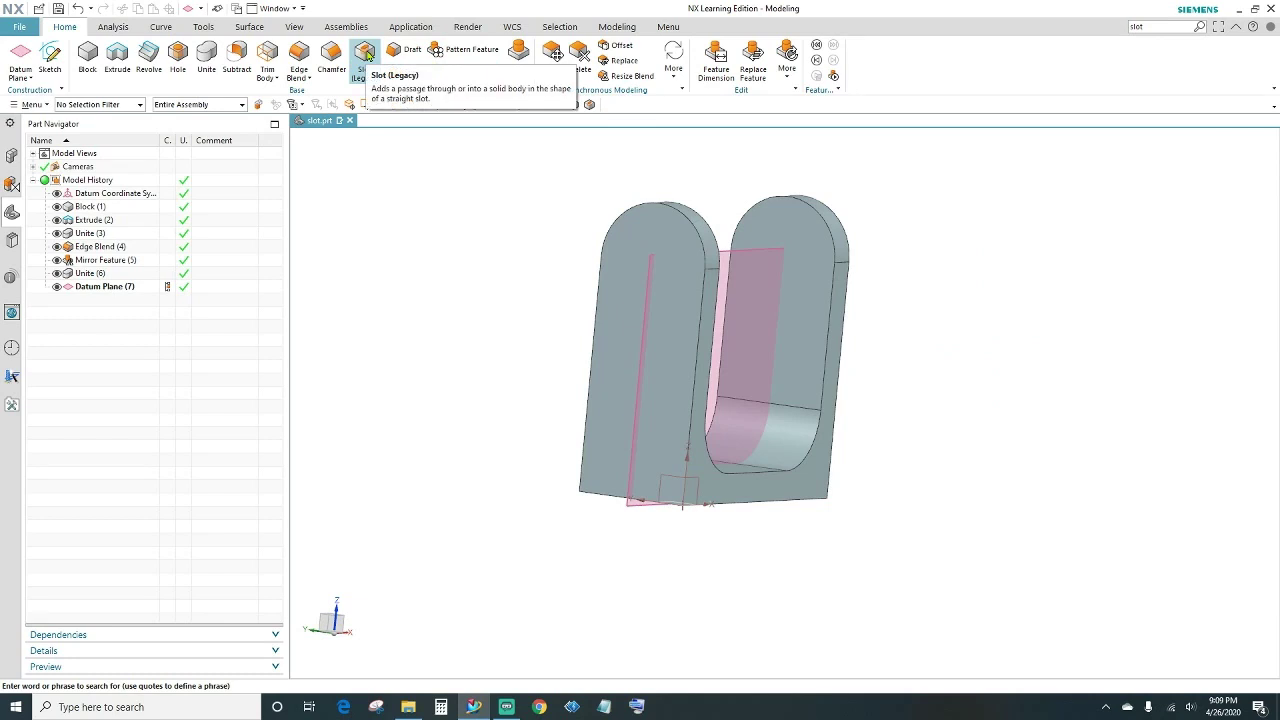
- Create a rectangular slot on the upright's outer face, running along its height, with length 40 mm, width 10 mm and depth 10 mm
click(365, 55)
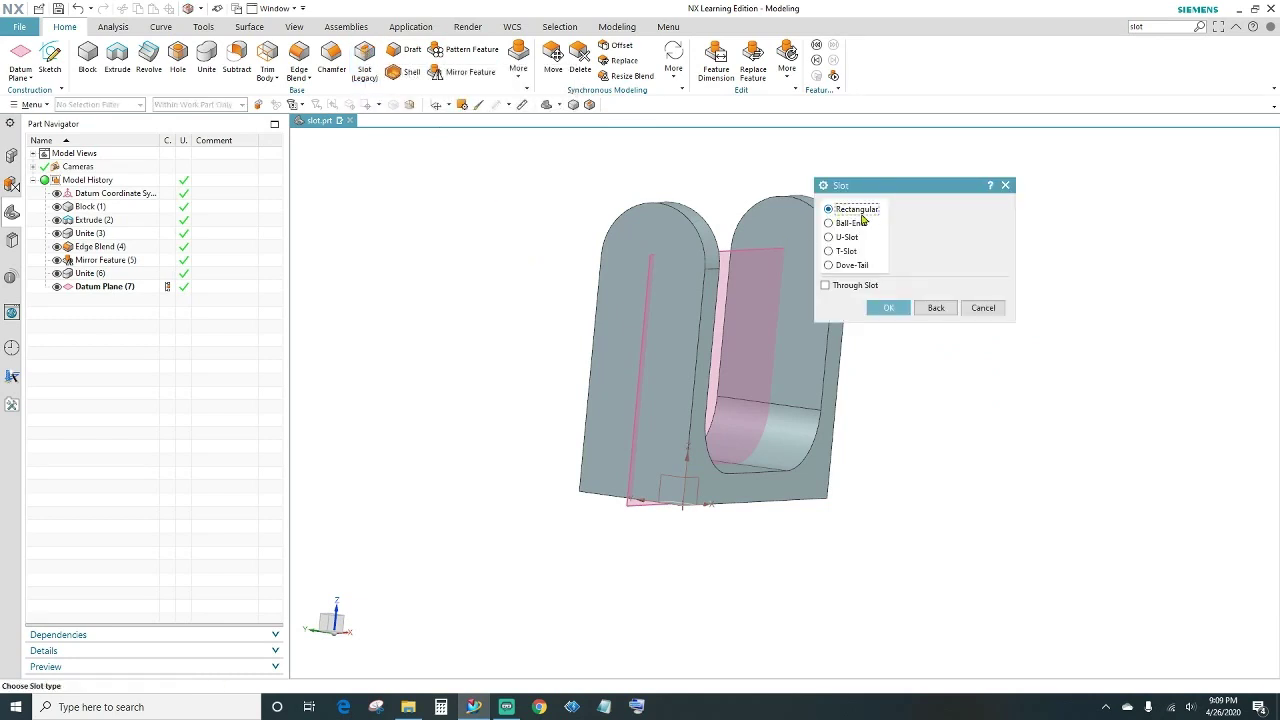
click(890, 306)
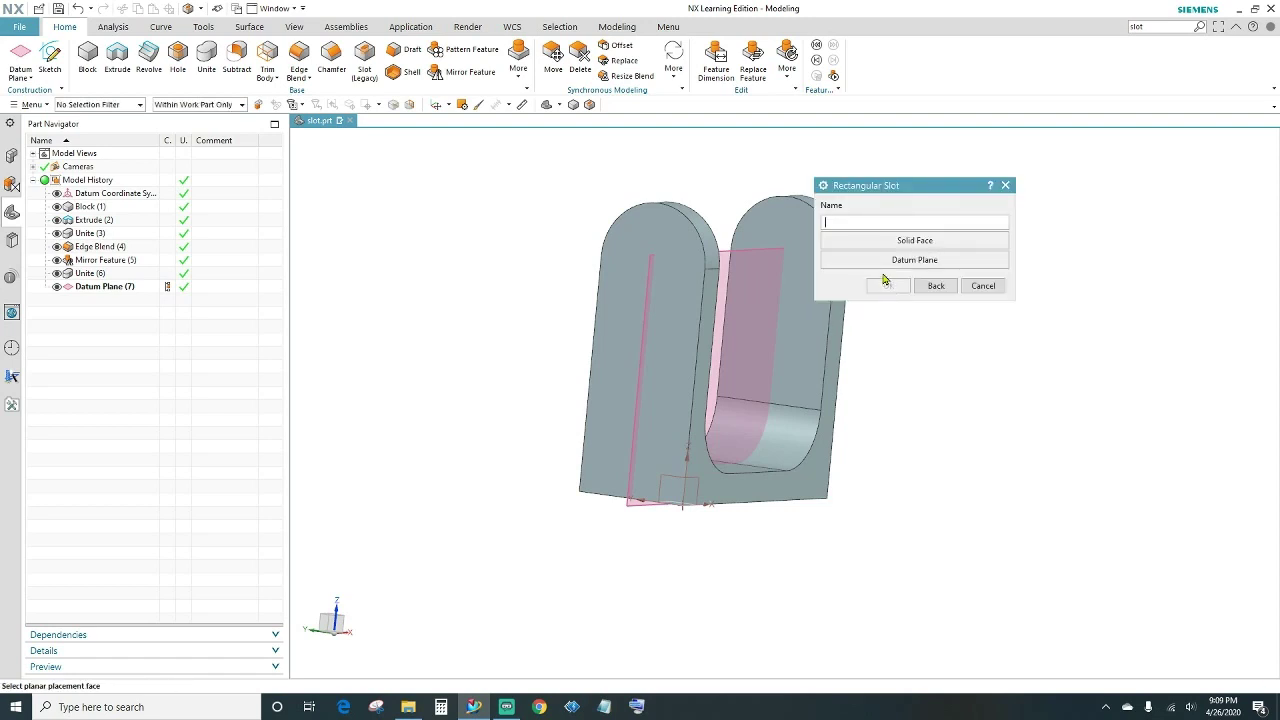
click(668, 344)
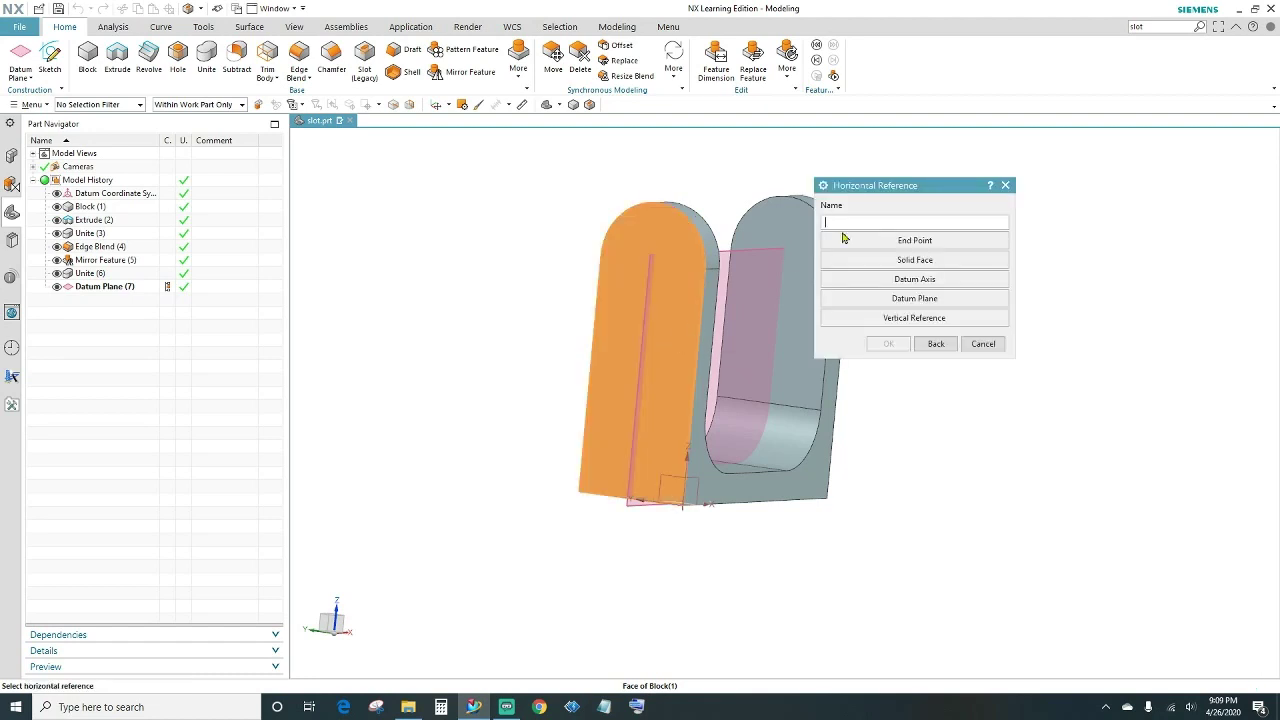
middle_drag(566, 407, 523, 380)
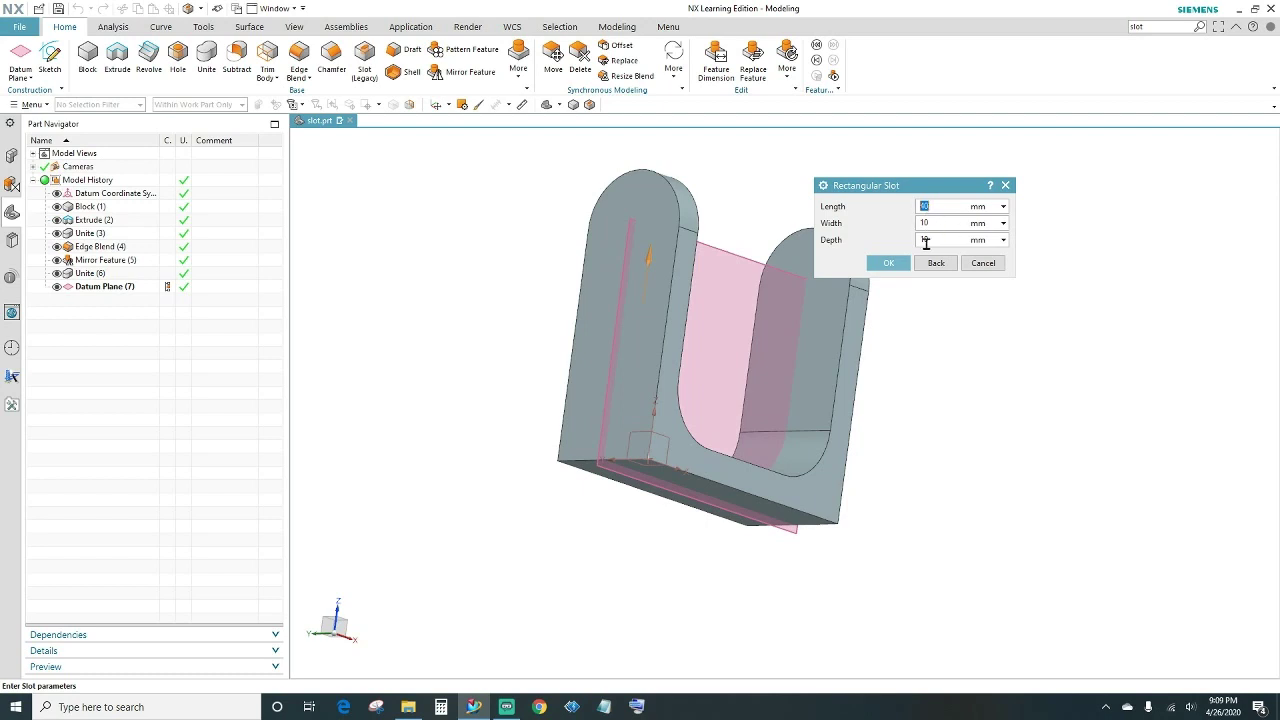
middle_drag(714, 303, 647, 304)
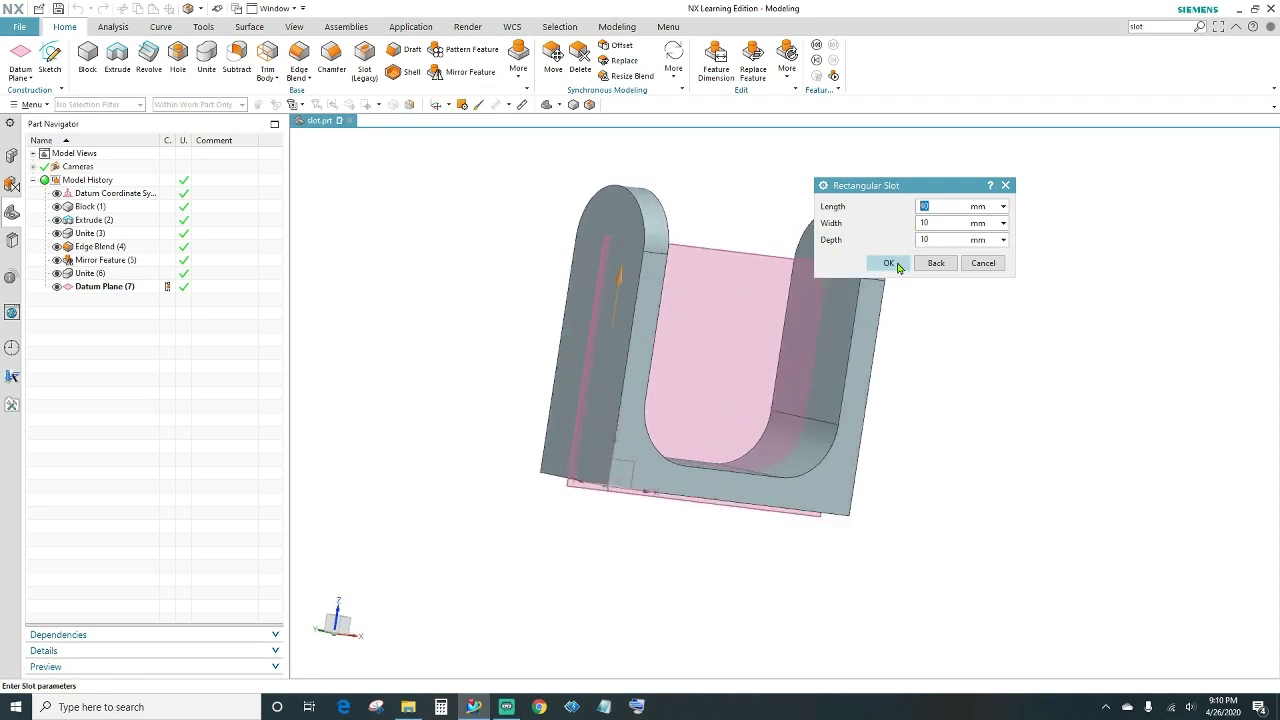
click(889, 263)
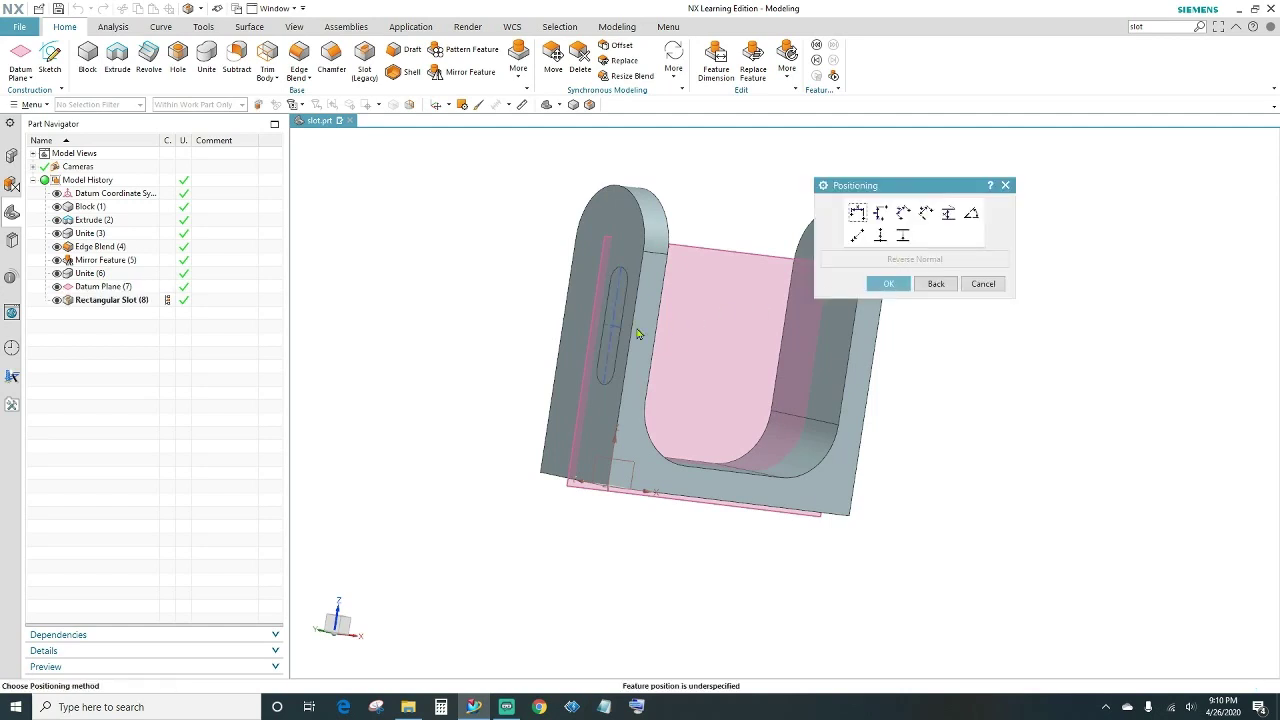
- Position the slot's long centerline at a perpendicular distance of 0 mm from the mid datum plane
middle_drag(511, 389, 560, 400)
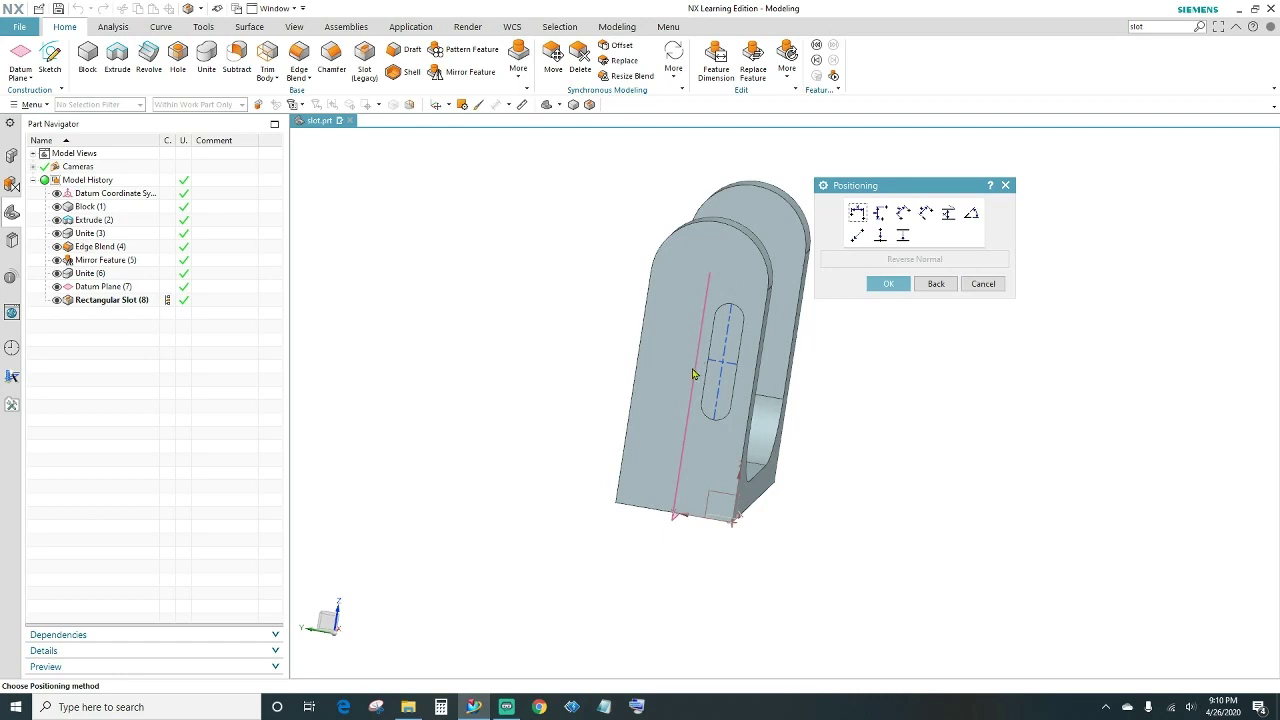
click(927, 214)
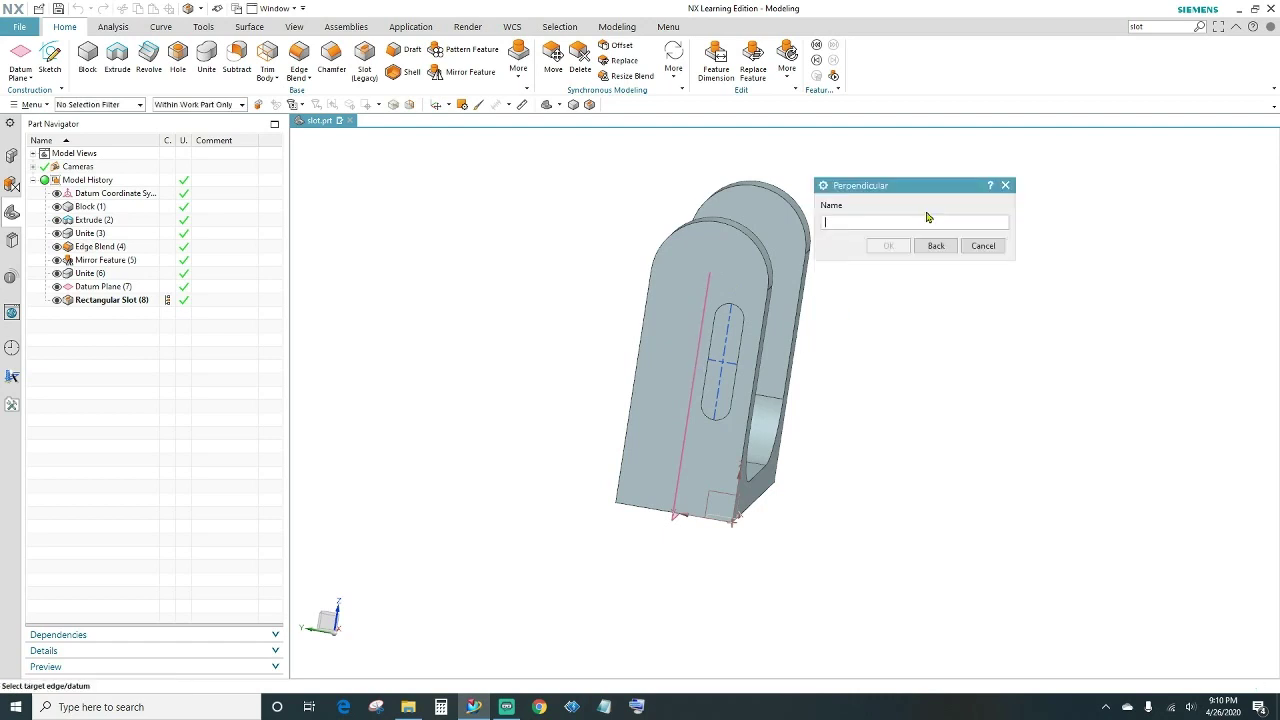
scroll(680, 368, up, 3)
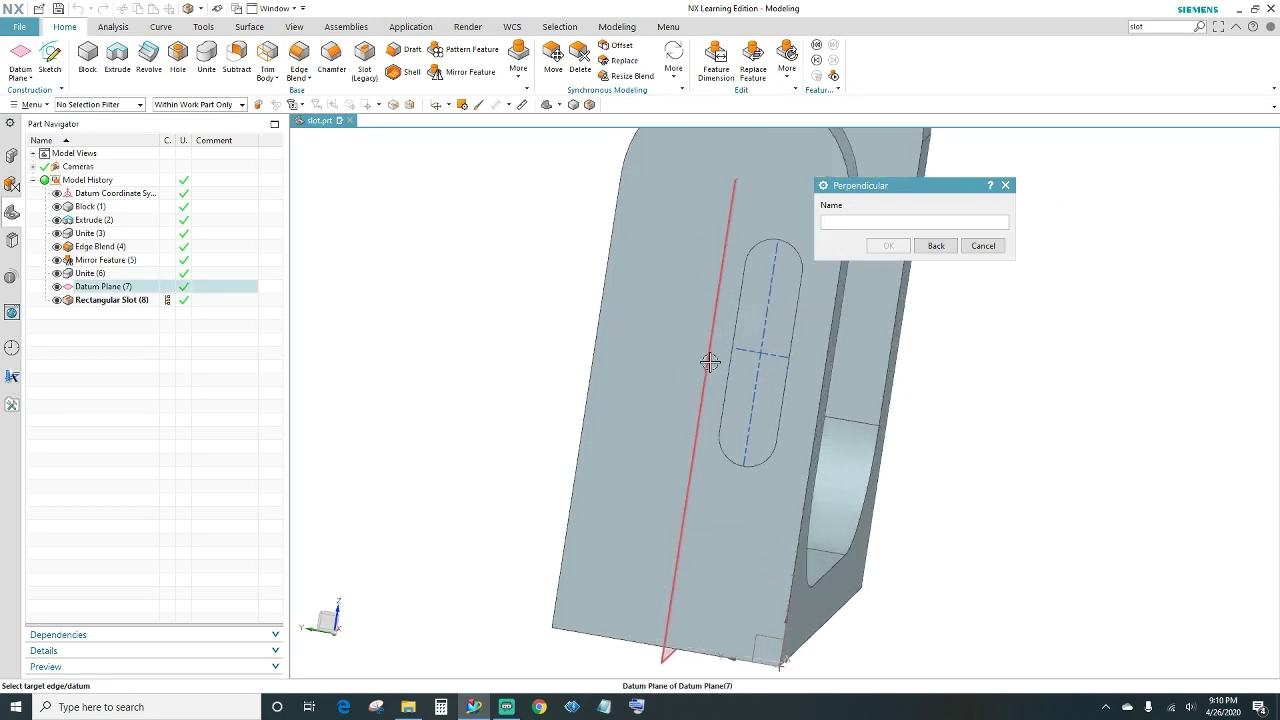
click(709, 362)
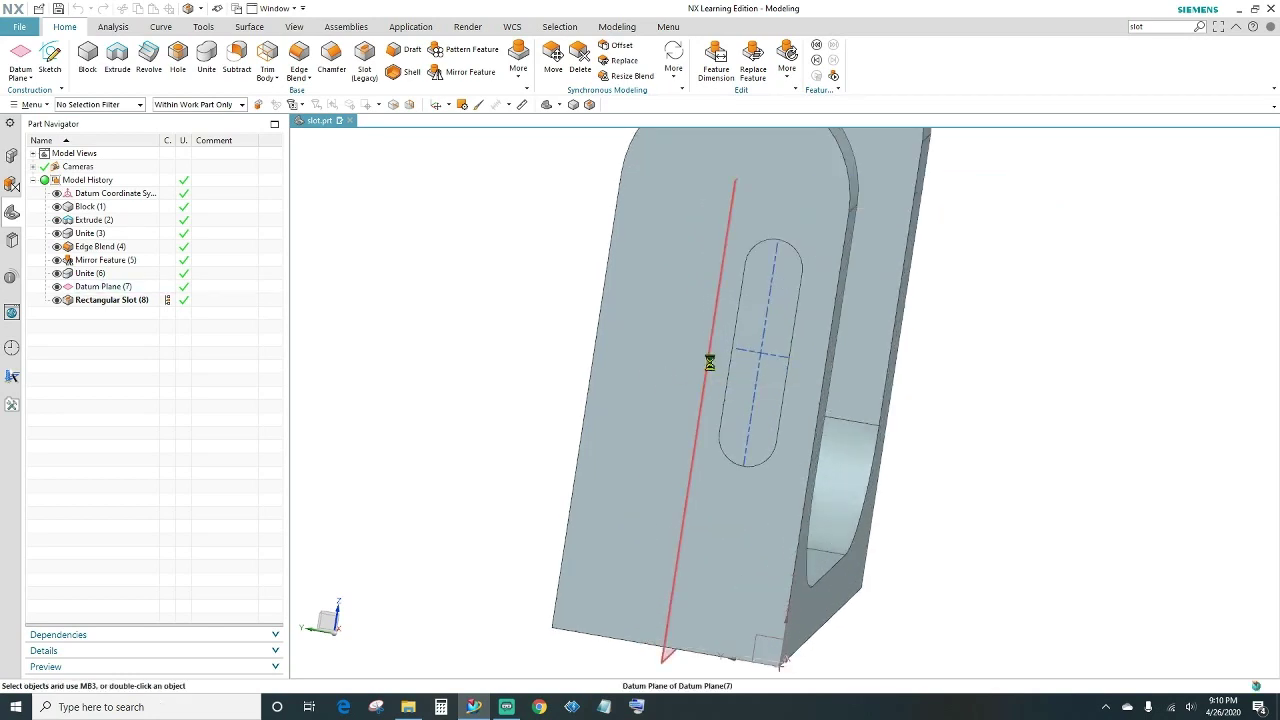
click(769, 324)
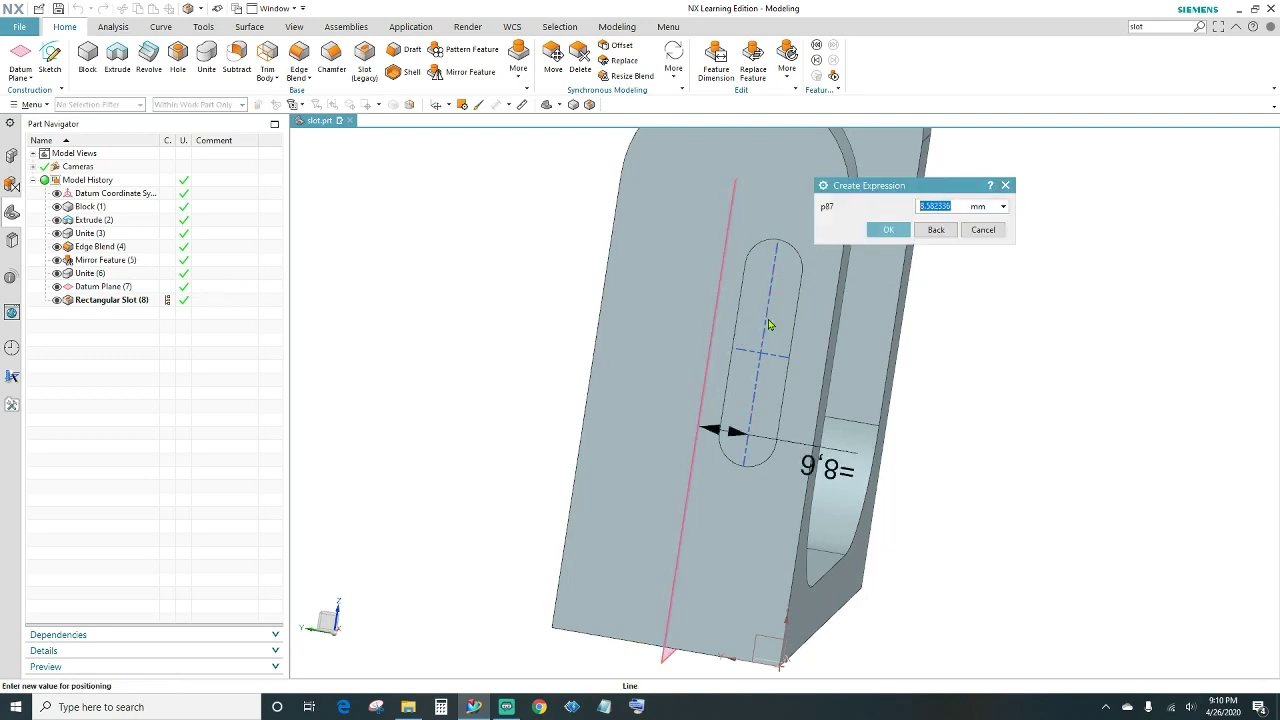
text(0)
click(889, 230)
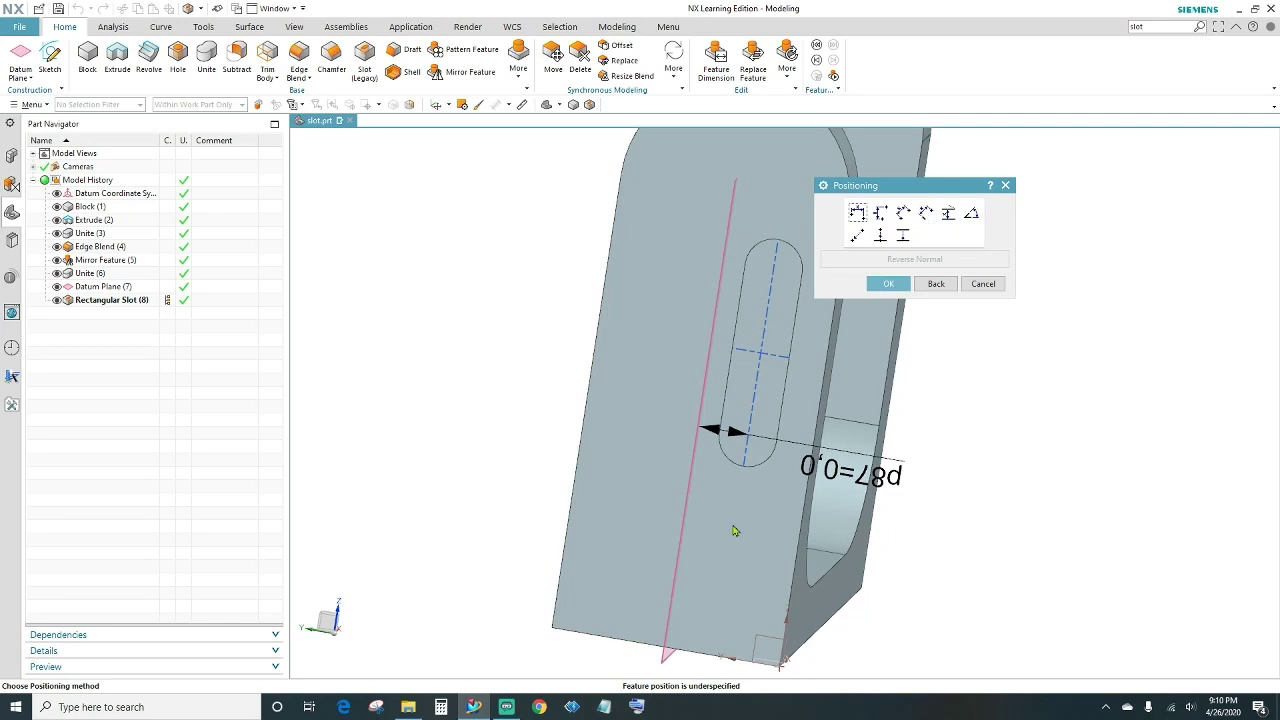
- Position the slot's short centerline at a perpendicular distance of 60 mm from the upright's bottom edge and finish the slot
click(925, 212)
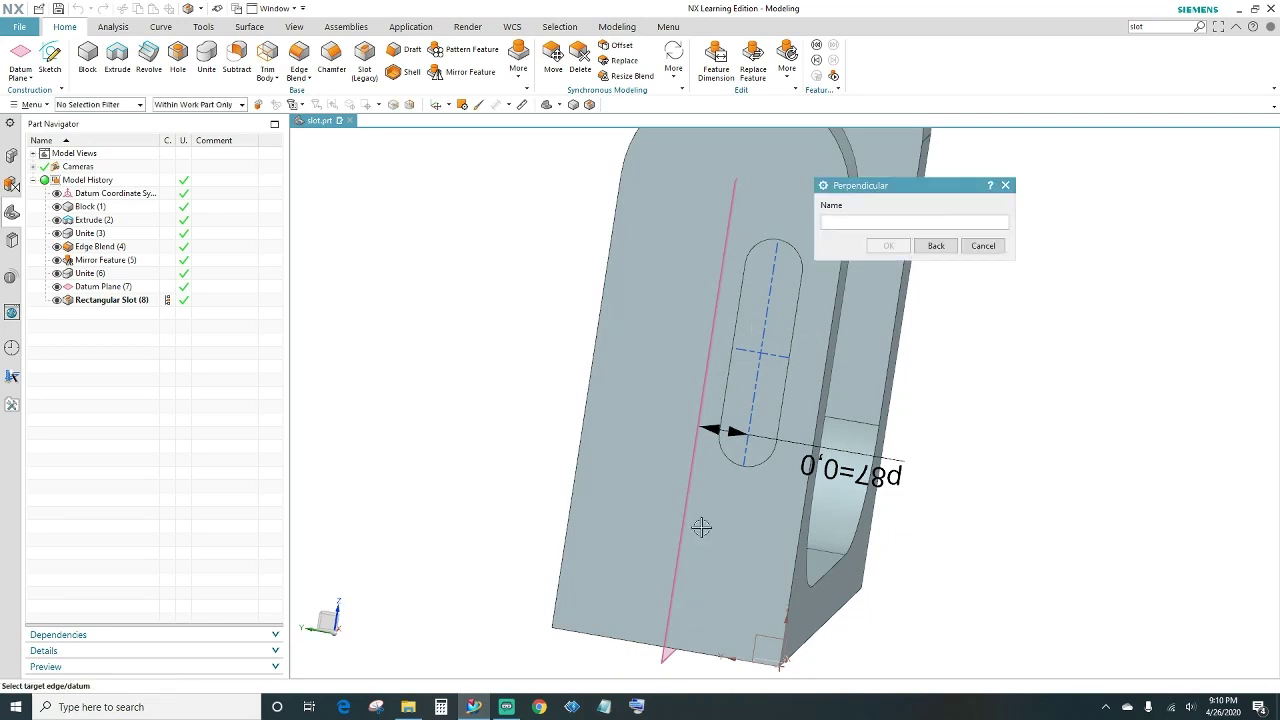
click(617, 638)
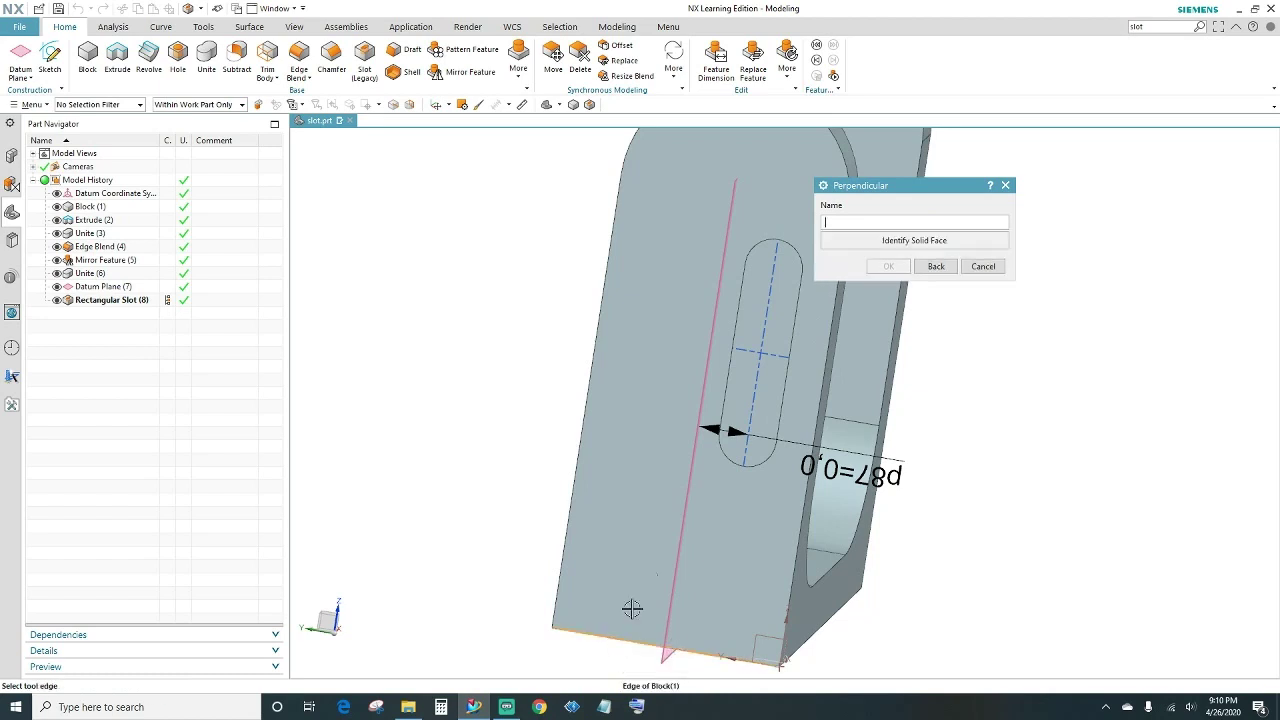
click(778, 356)
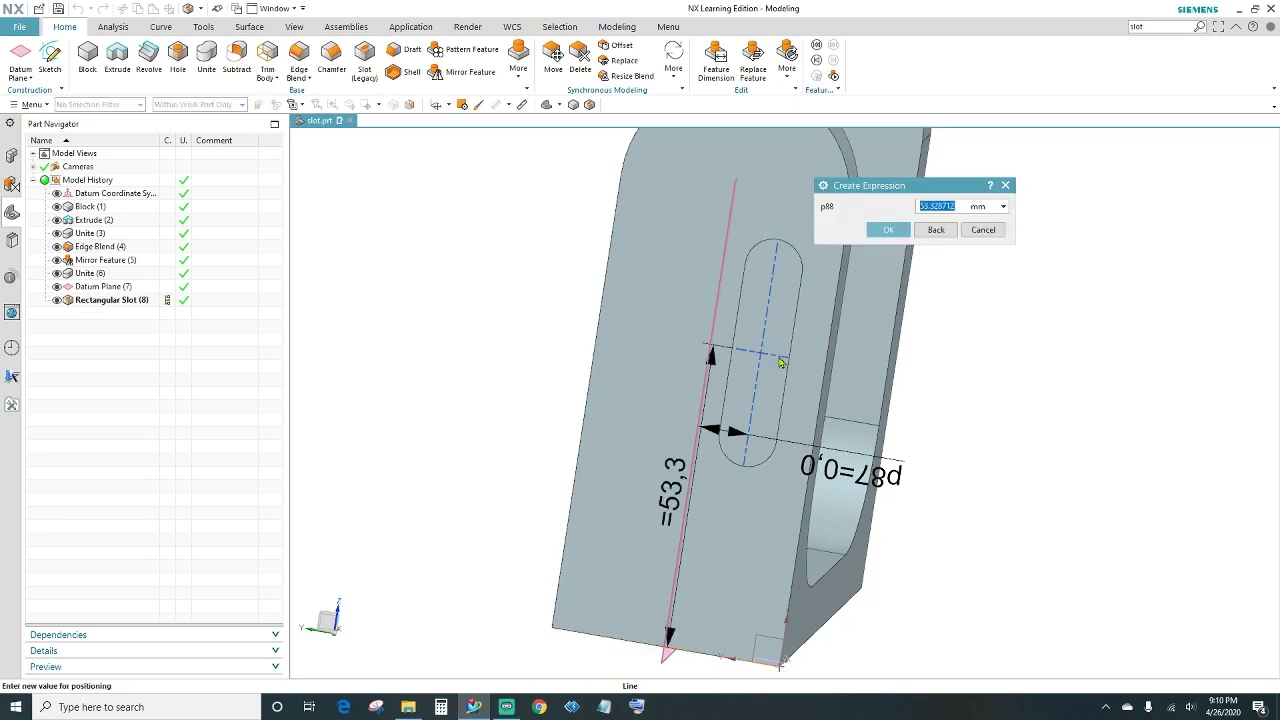
text(60)
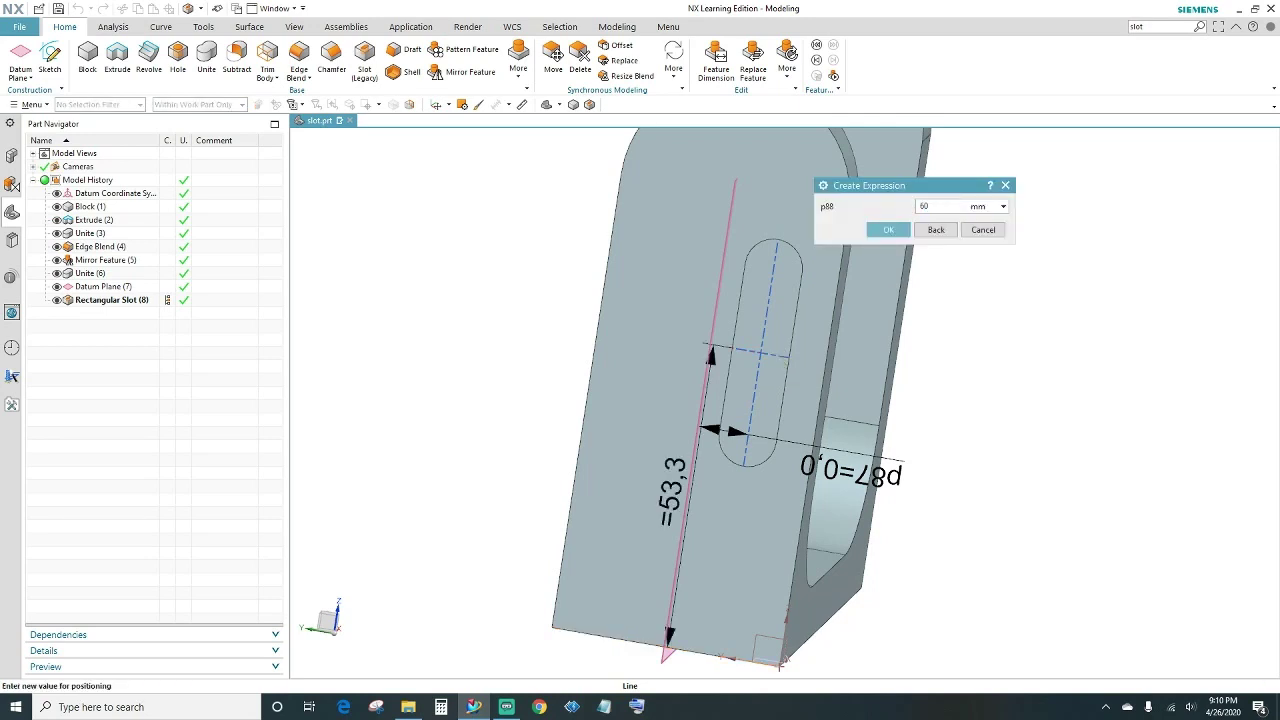
click(888, 229)
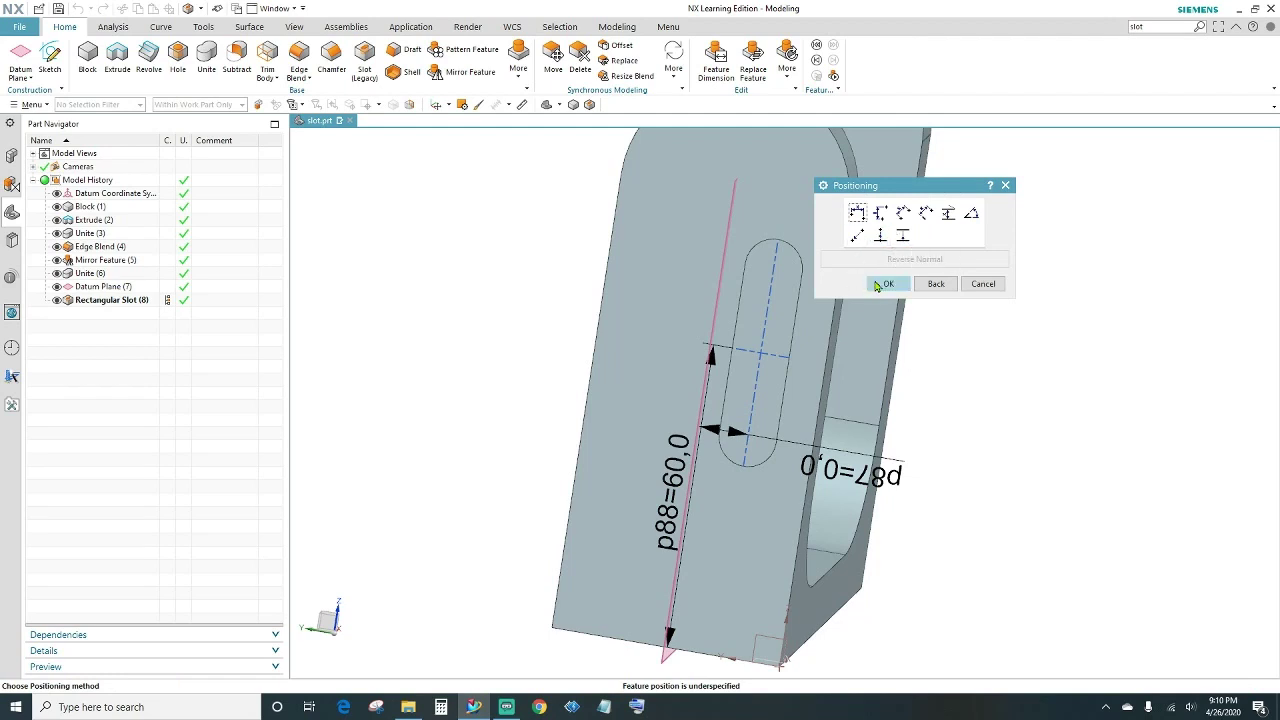
click(888, 285)
click(1005, 186)
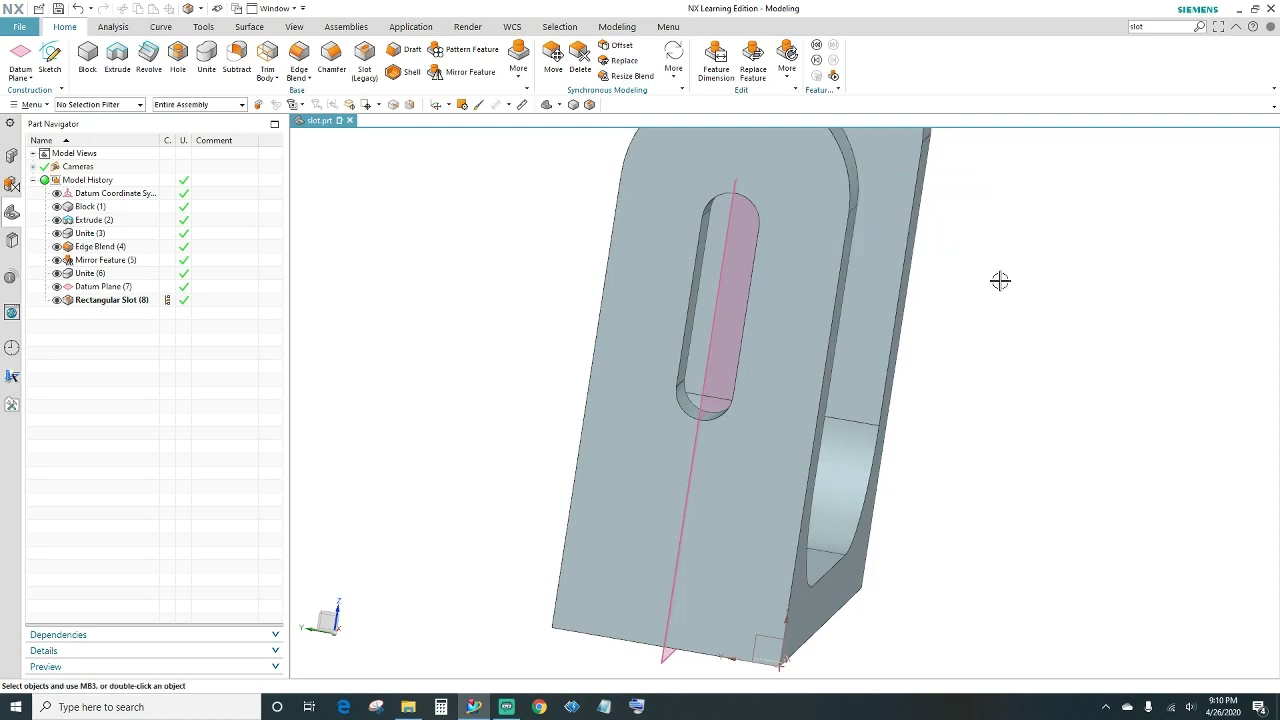
- Check the Create Inferred Constraints and Continuous Auto Dimensioning settings in the sketch preferences and close them
scroll(1005, 320, down, 3)
middle_drag(1056, 395, 871, 406)
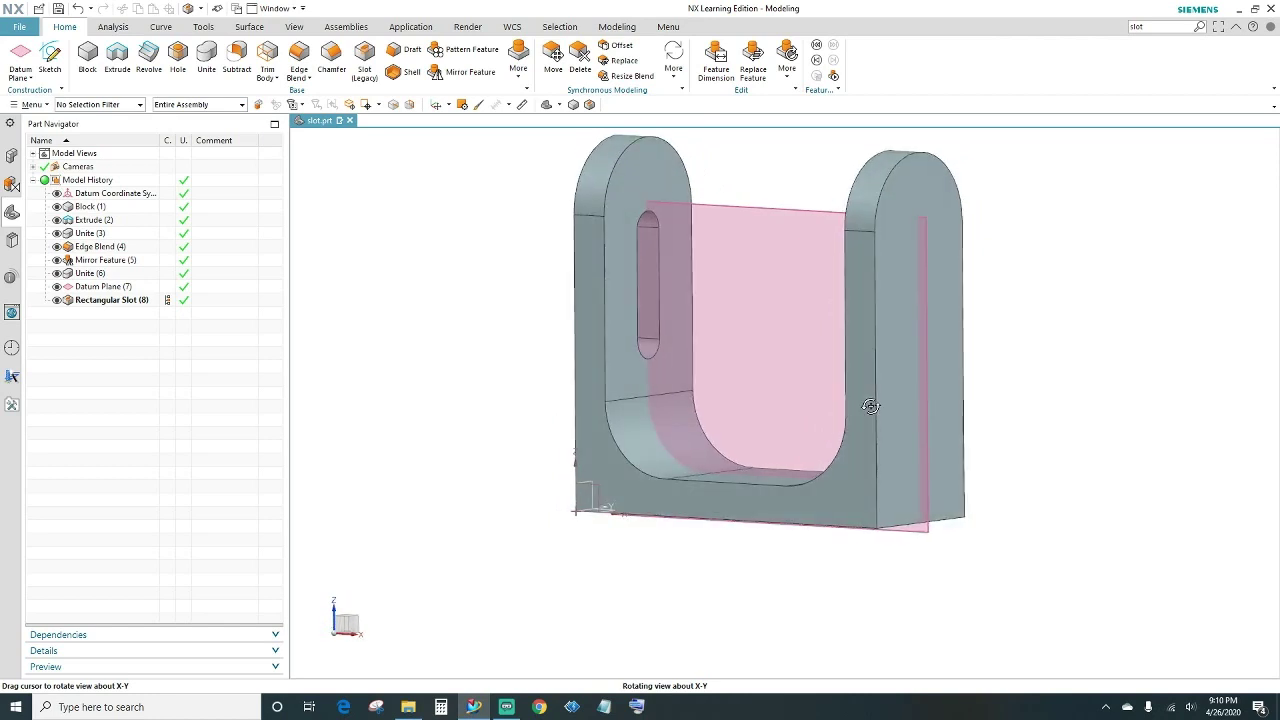
middle_drag(871, 406, 869, 403)
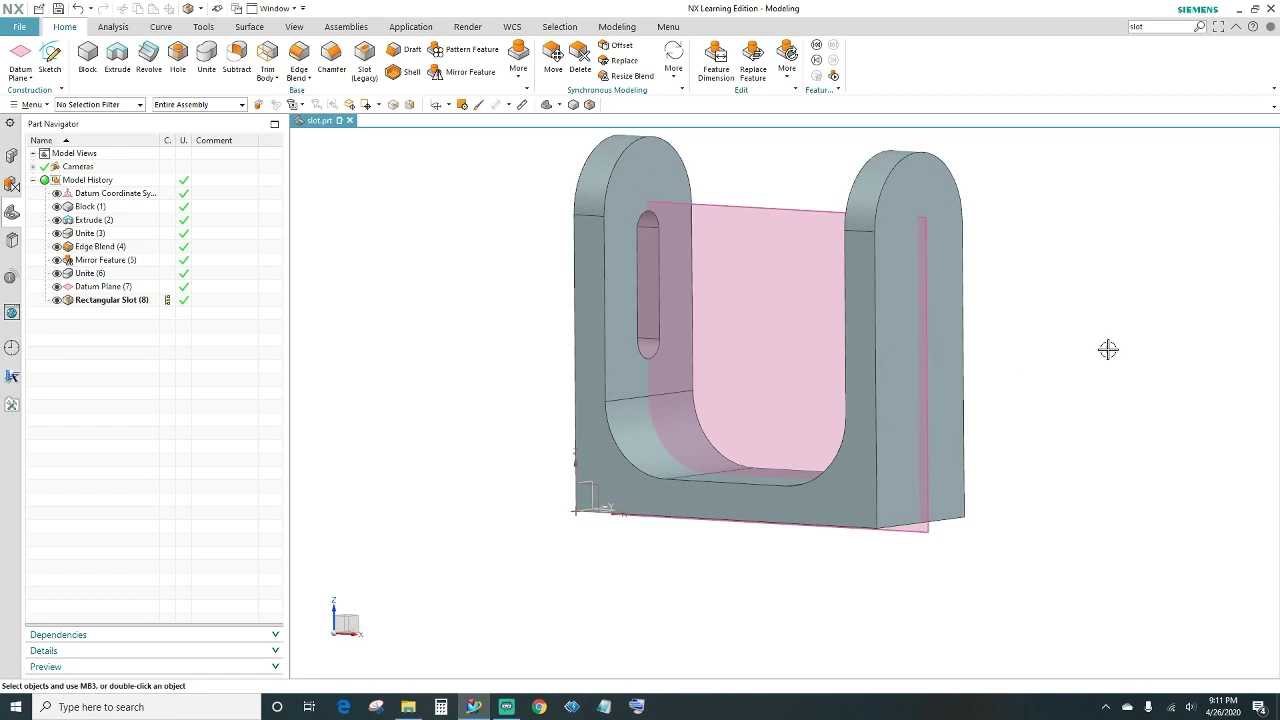
middle_drag(1109, 349, 1023, 352)
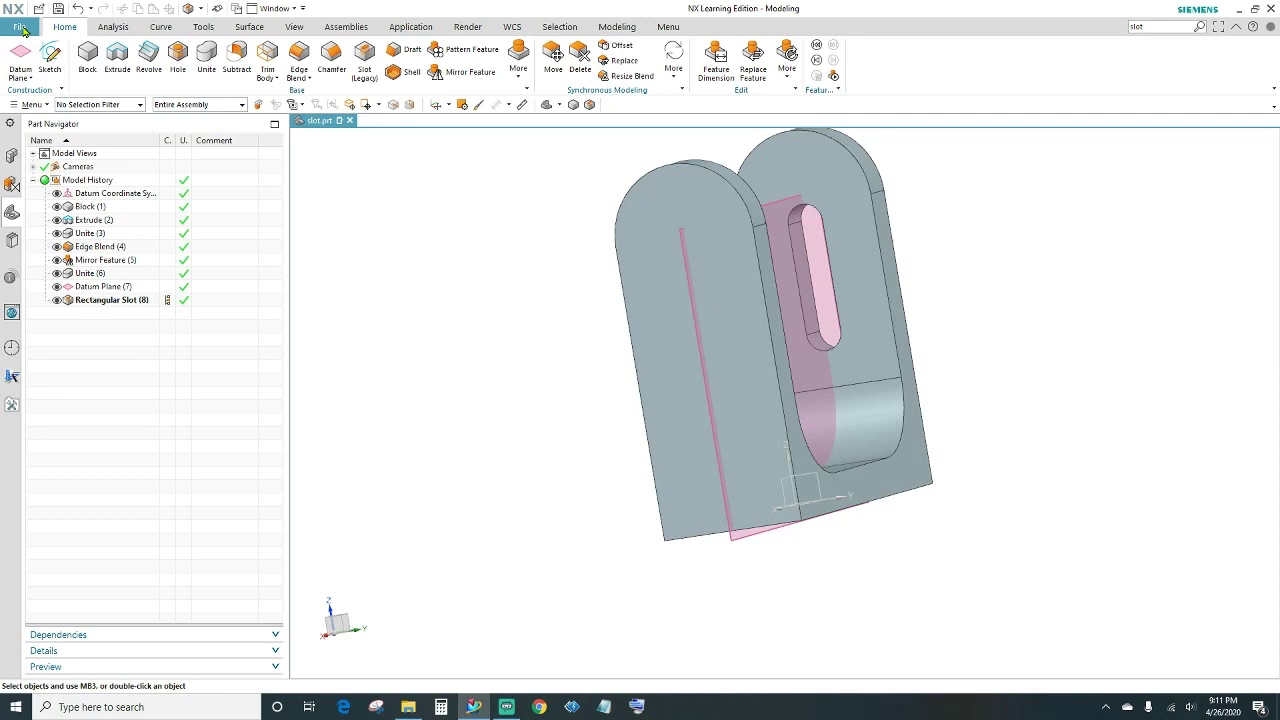
click(20, 27)
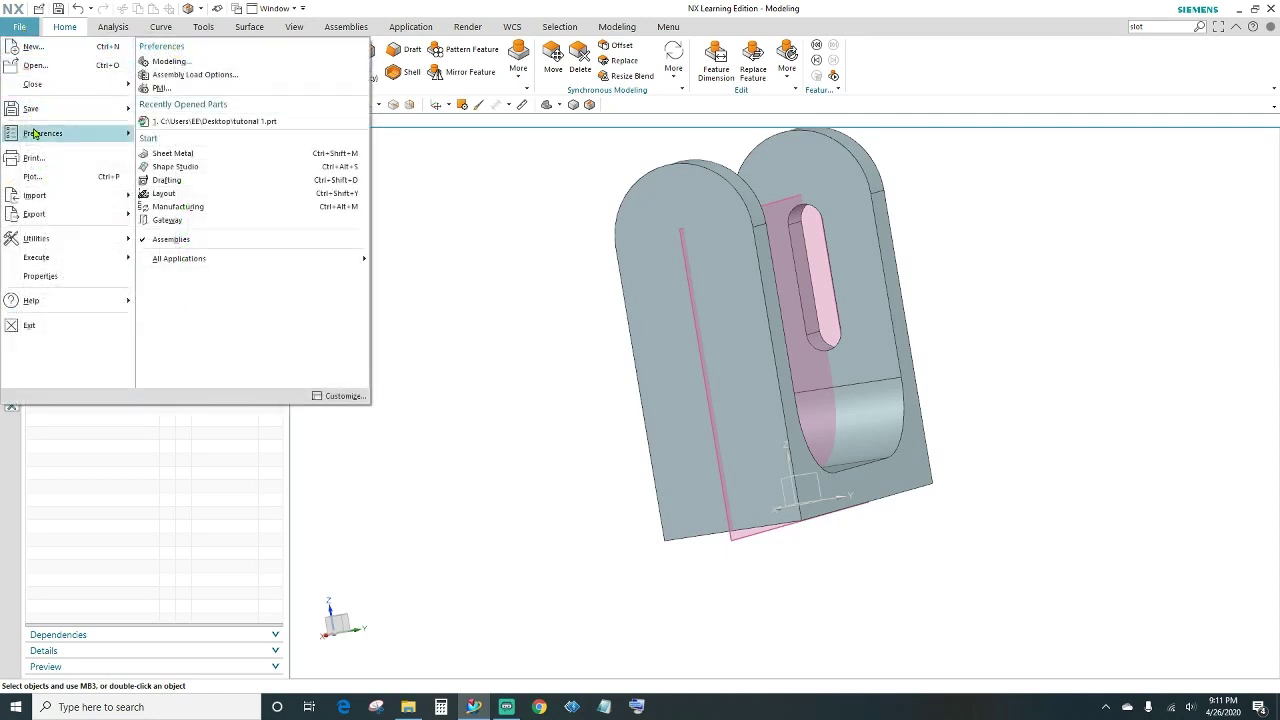
mouse_move(35, 133)
click(190, 88)
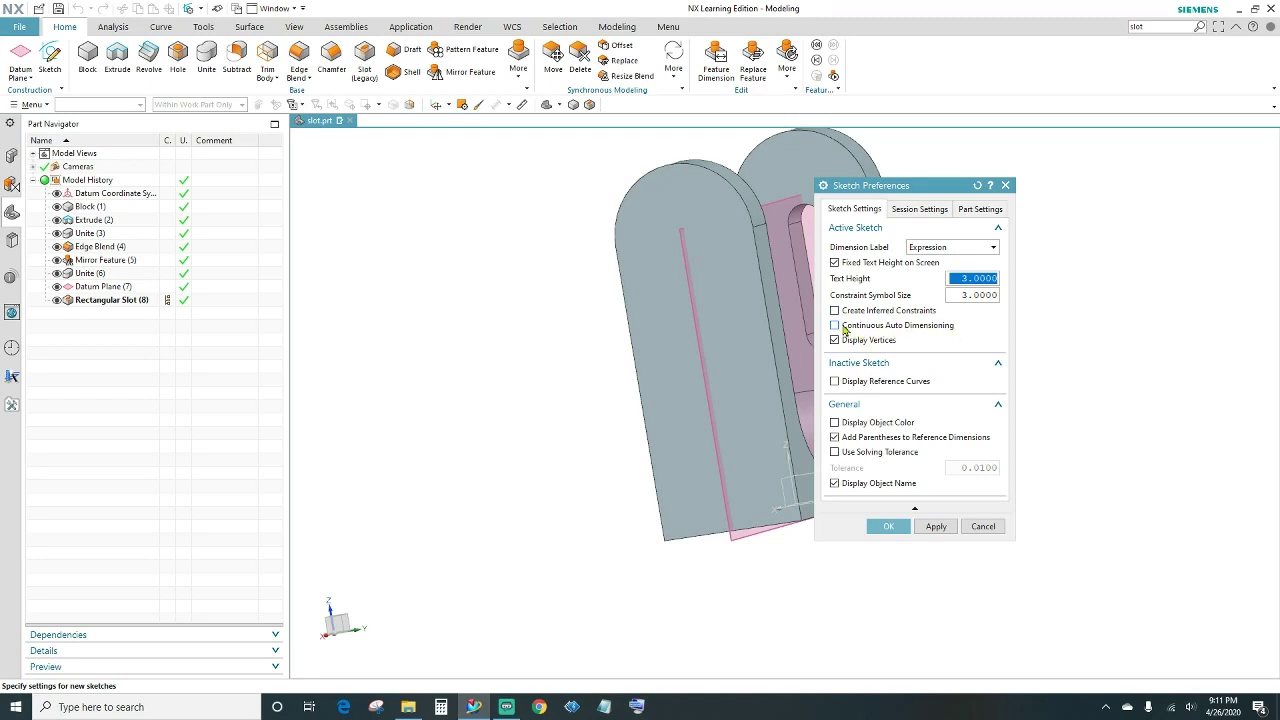
click(887, 527)
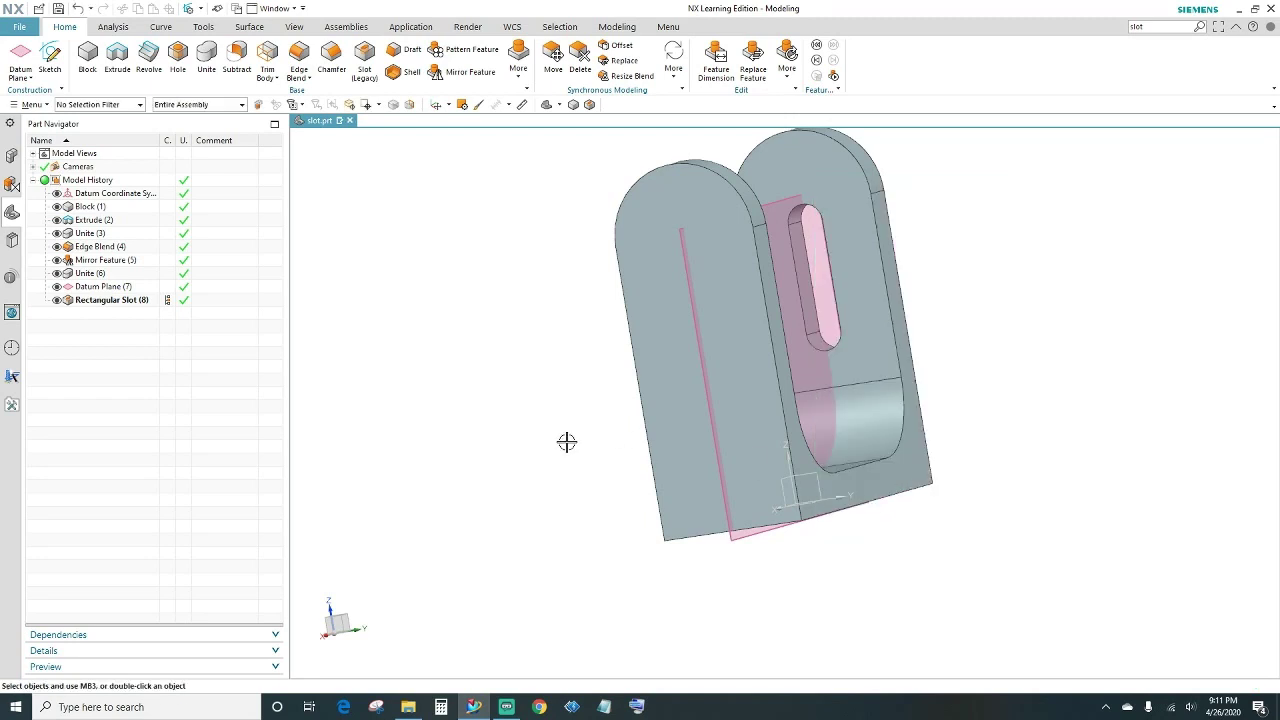
- Start a new sketch on the outer face of the opposite, unslotted upright
mouse_move(560, 434)
middle_down()
mouse_move(600, 422)
mouse_move(571, 414)
middle_up()
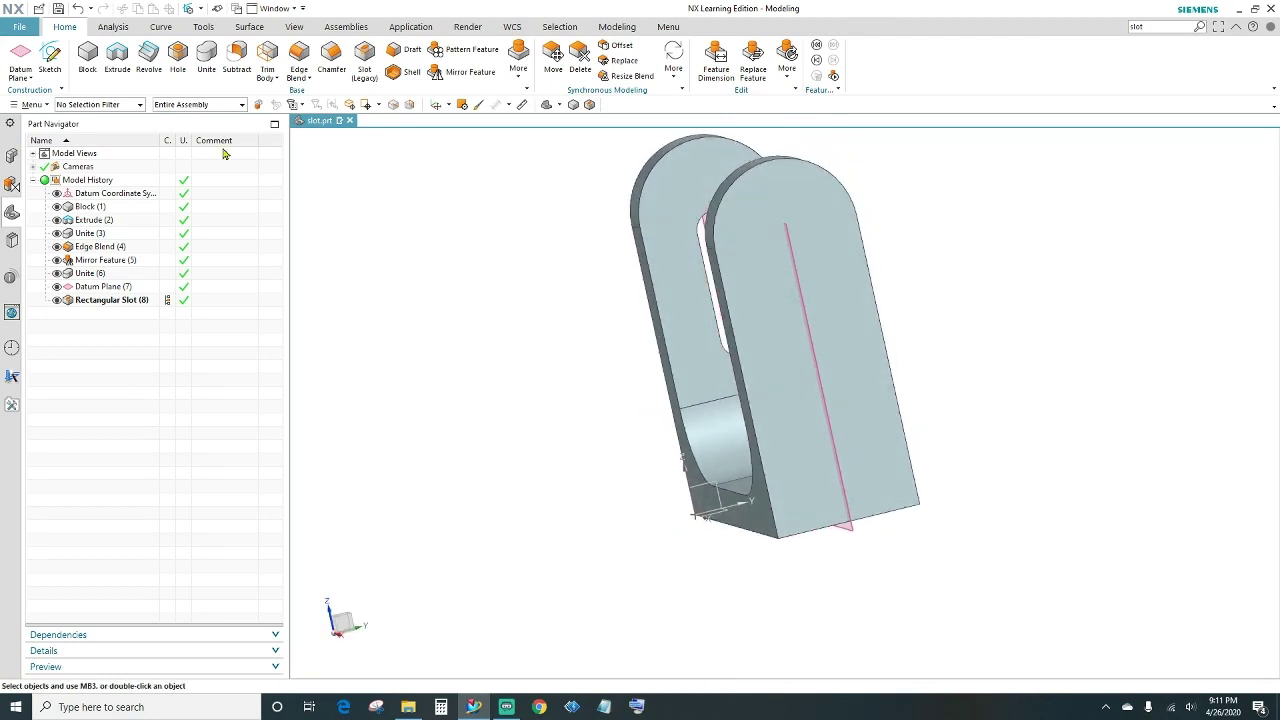
click(53, 57)
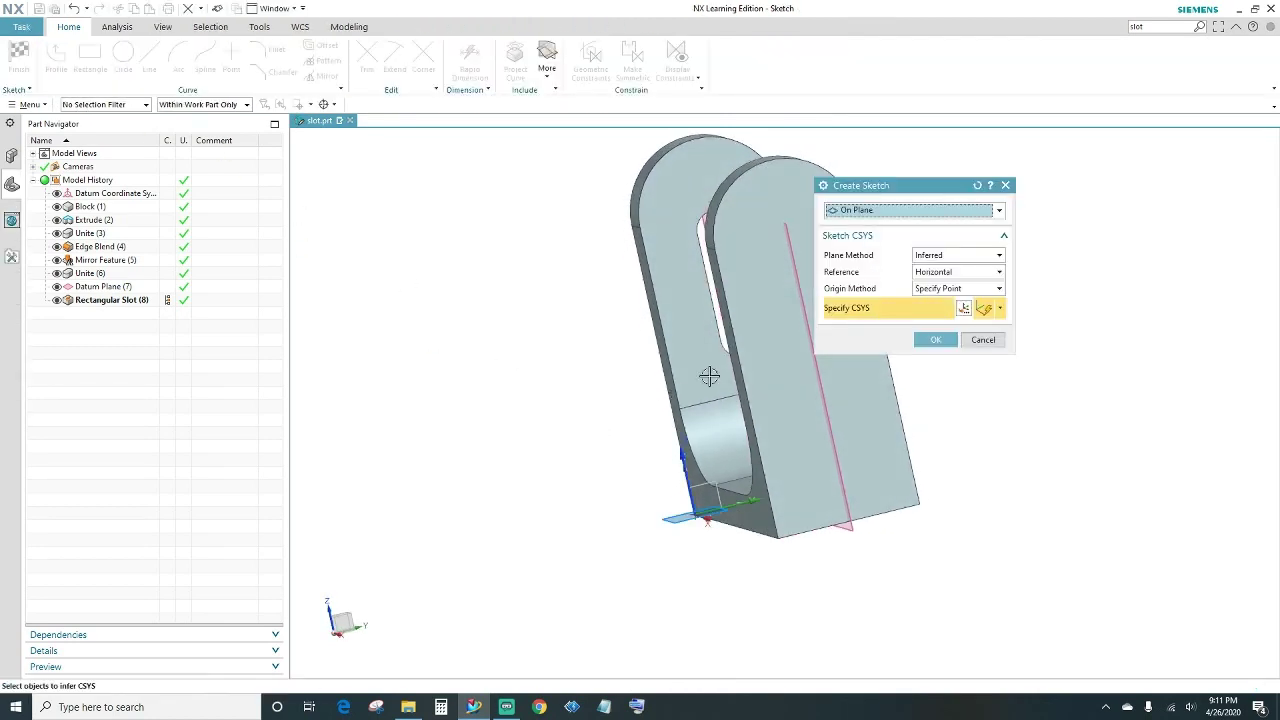
click(782, 327)
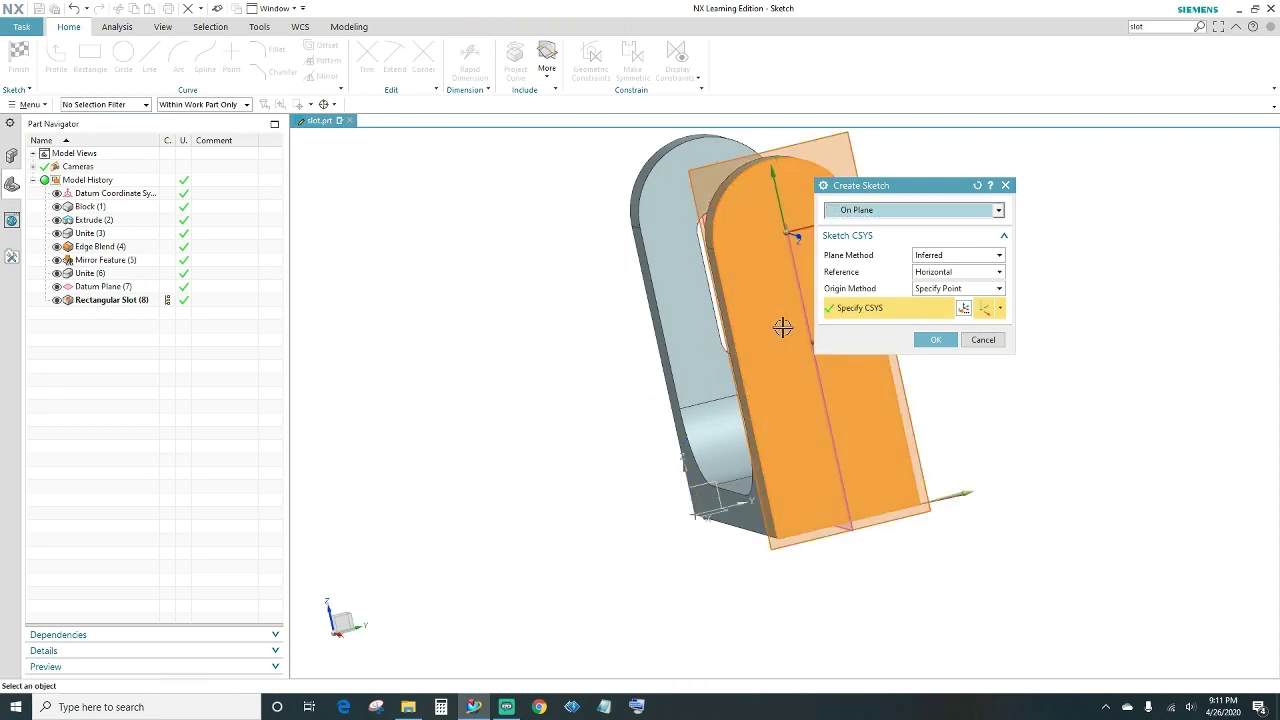
click(933, 339)
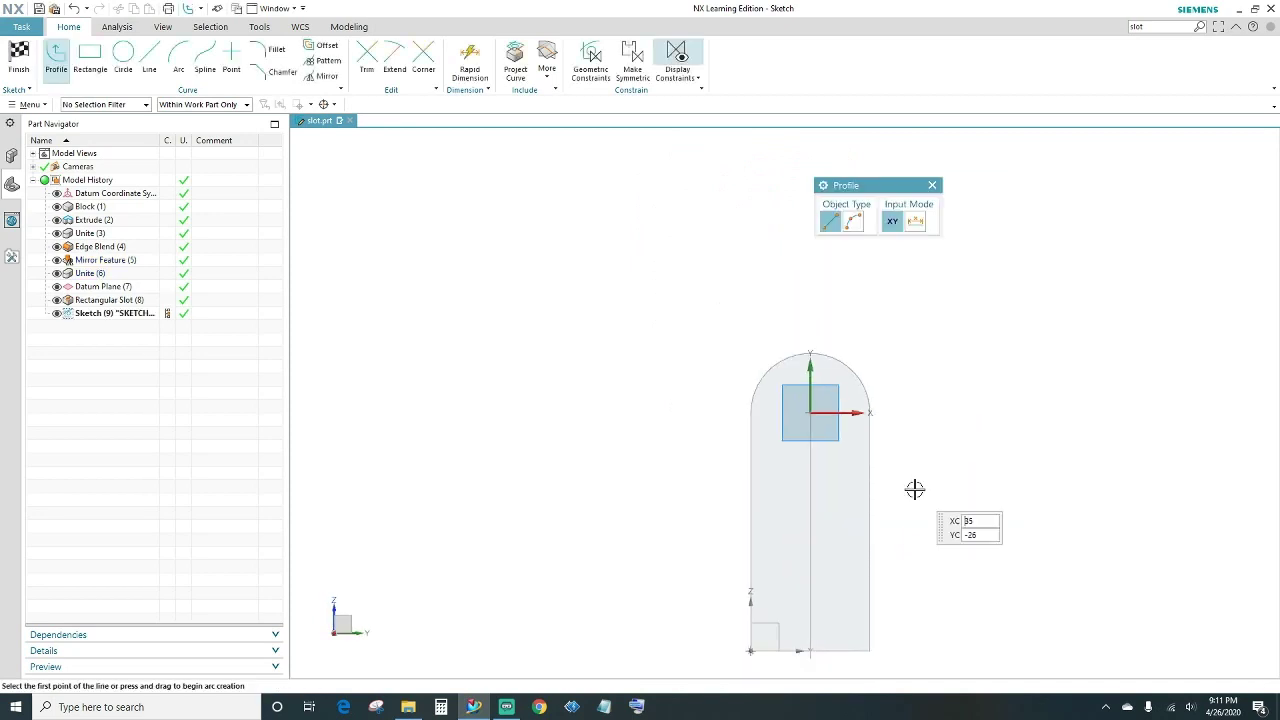
- Sketch two circles one below the other, left of the face's vertical centerline, the upper one about 10 mm in diameter
mouse_move(914, 491)
shift+middle_down()
mouse_move(823, 434)
mouse_move(746, 409)
shift+middle_up()
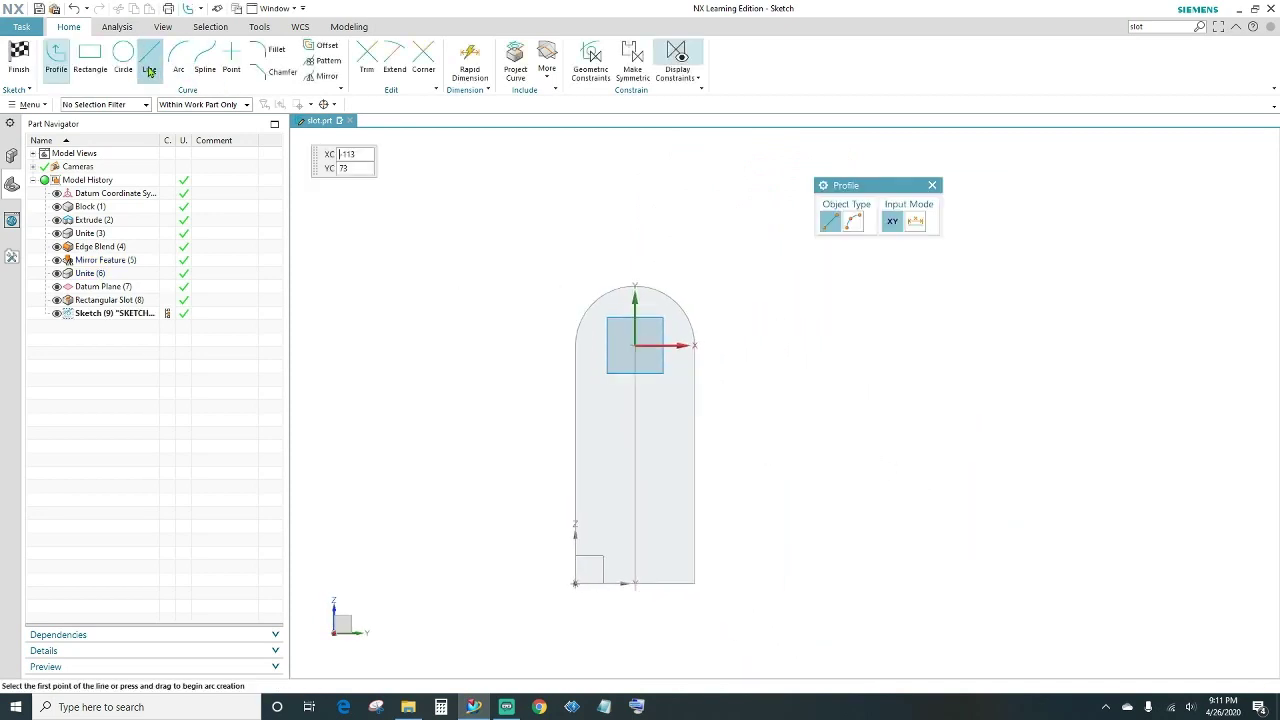
click(123, 57)
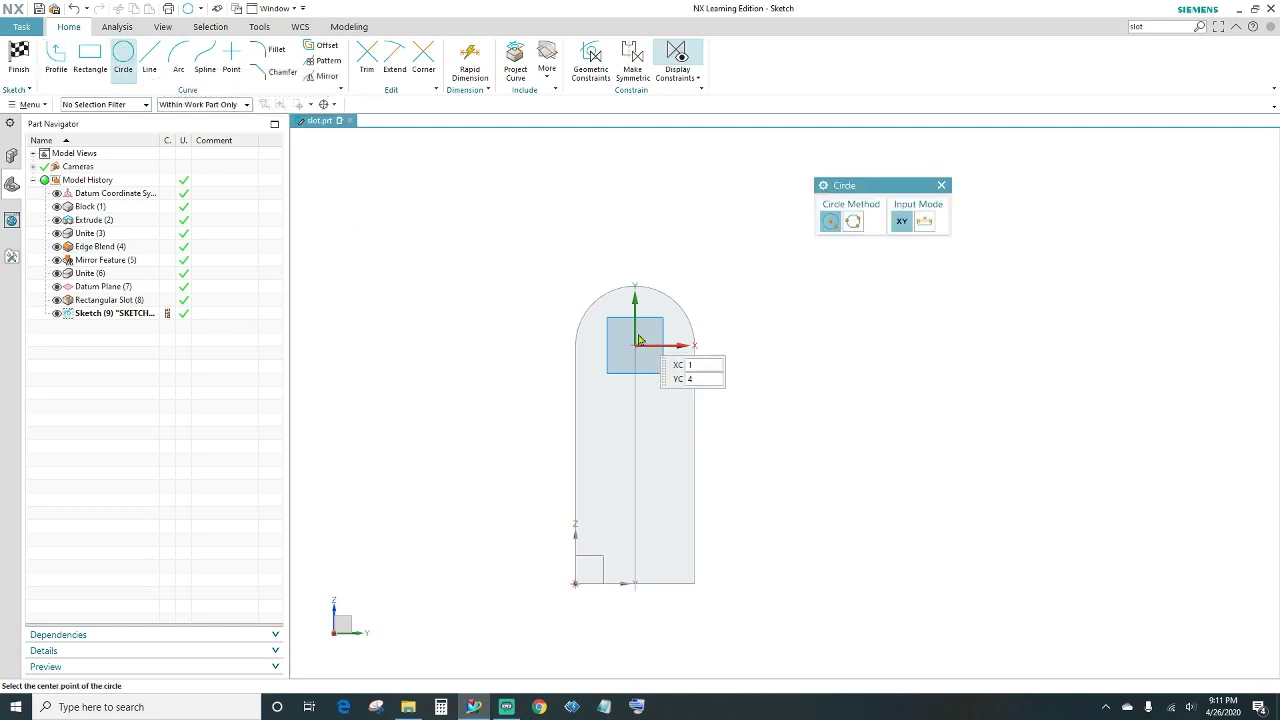
click(600, 397)
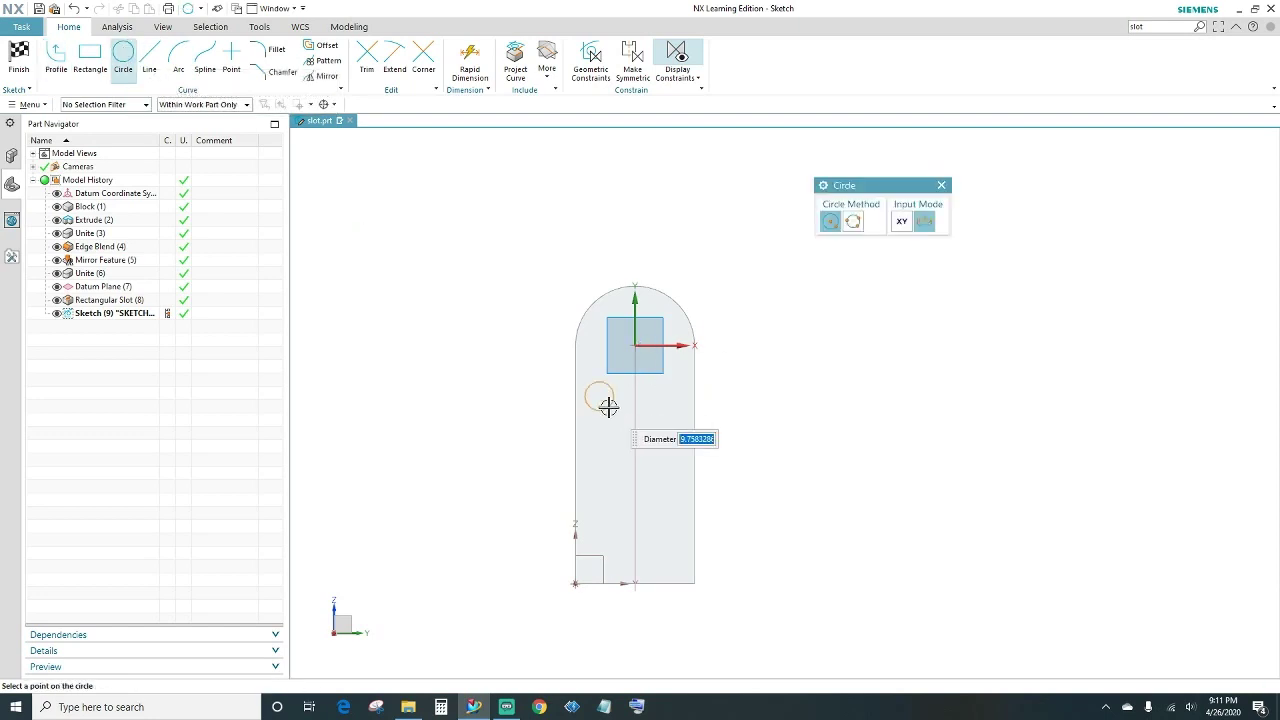
click(608, 406)
click(599, 469)
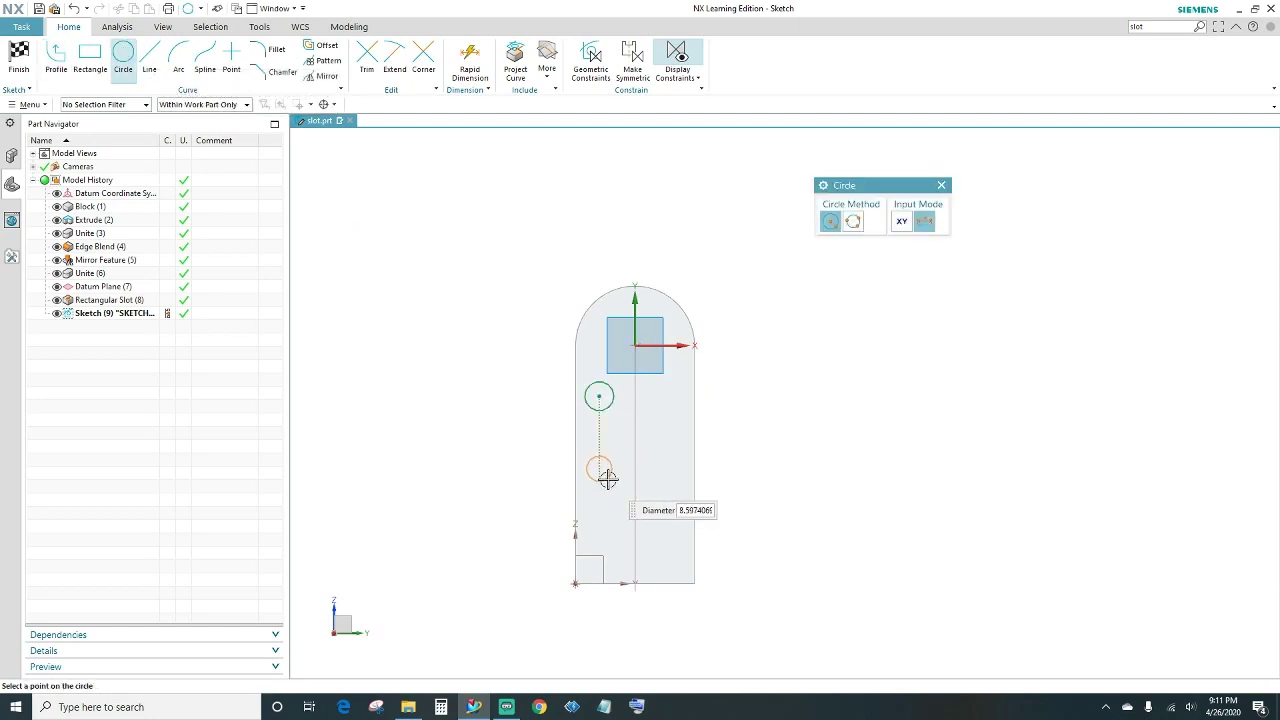
click(610, 482)
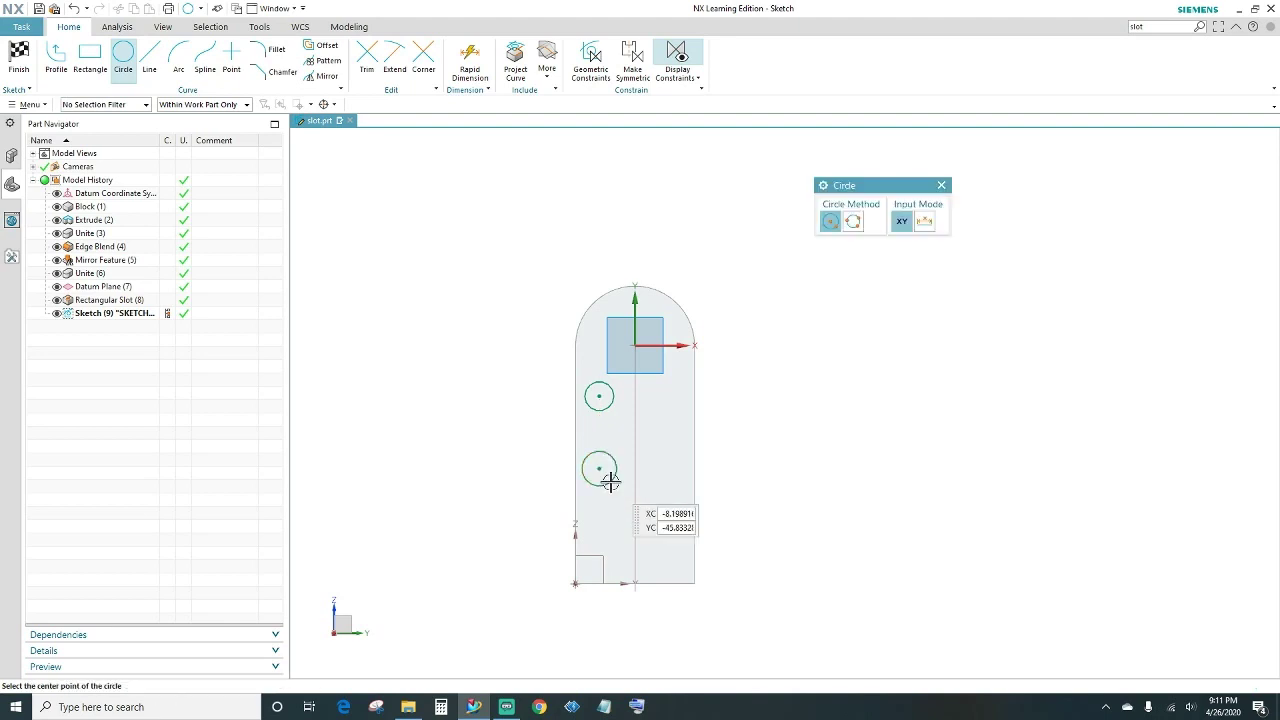
click(941, 186)
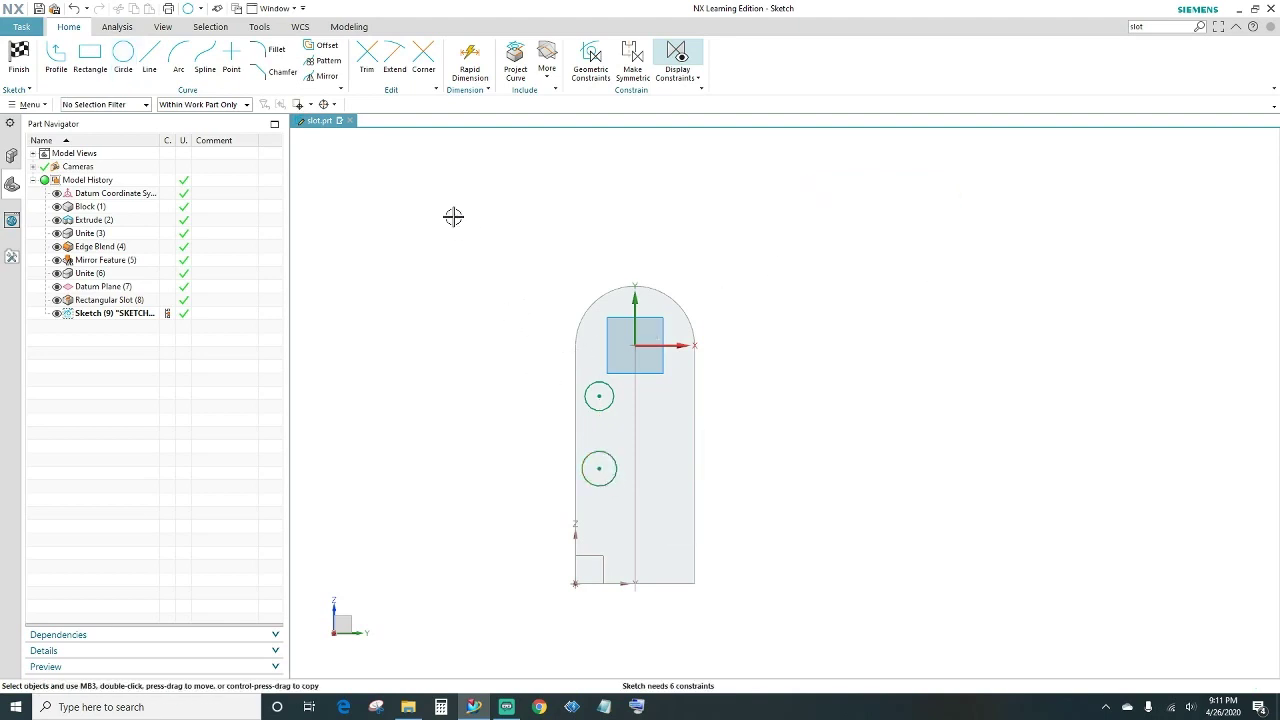
- Add a diameter dimension to the upper circle with Rapid Dimension
click(470, 62)
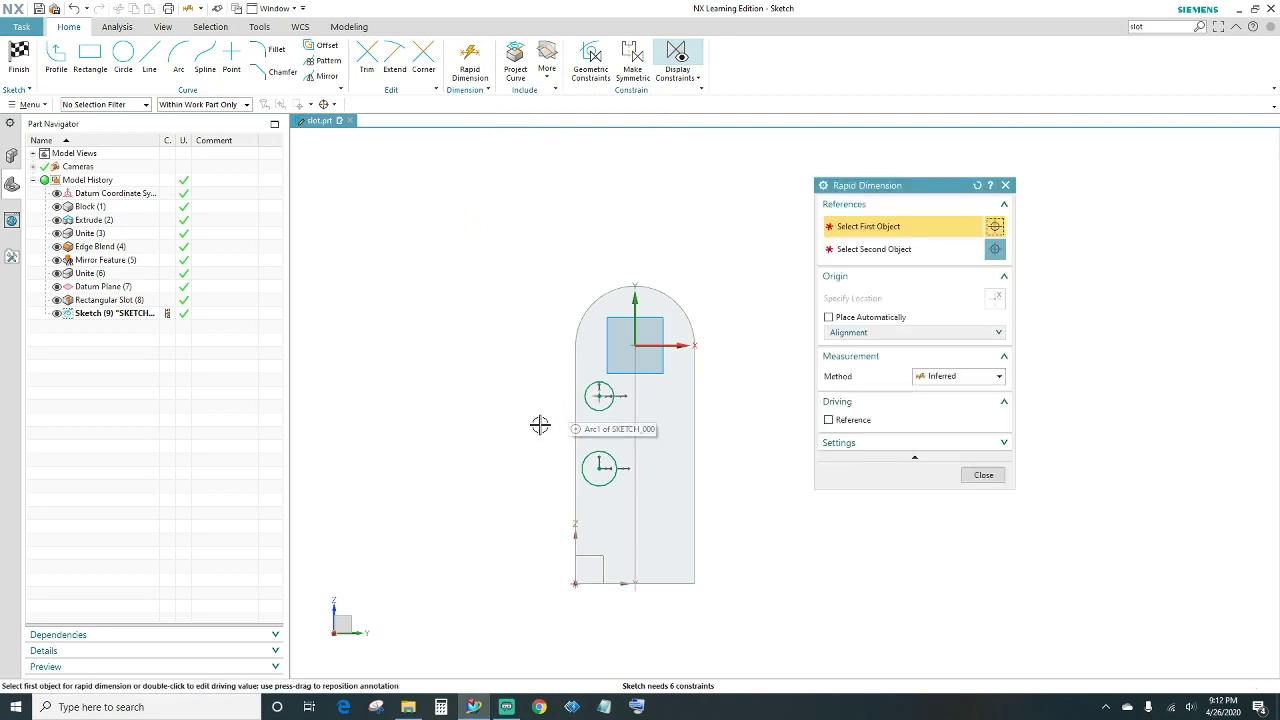
middle_drag(540, 425, 566, 429)
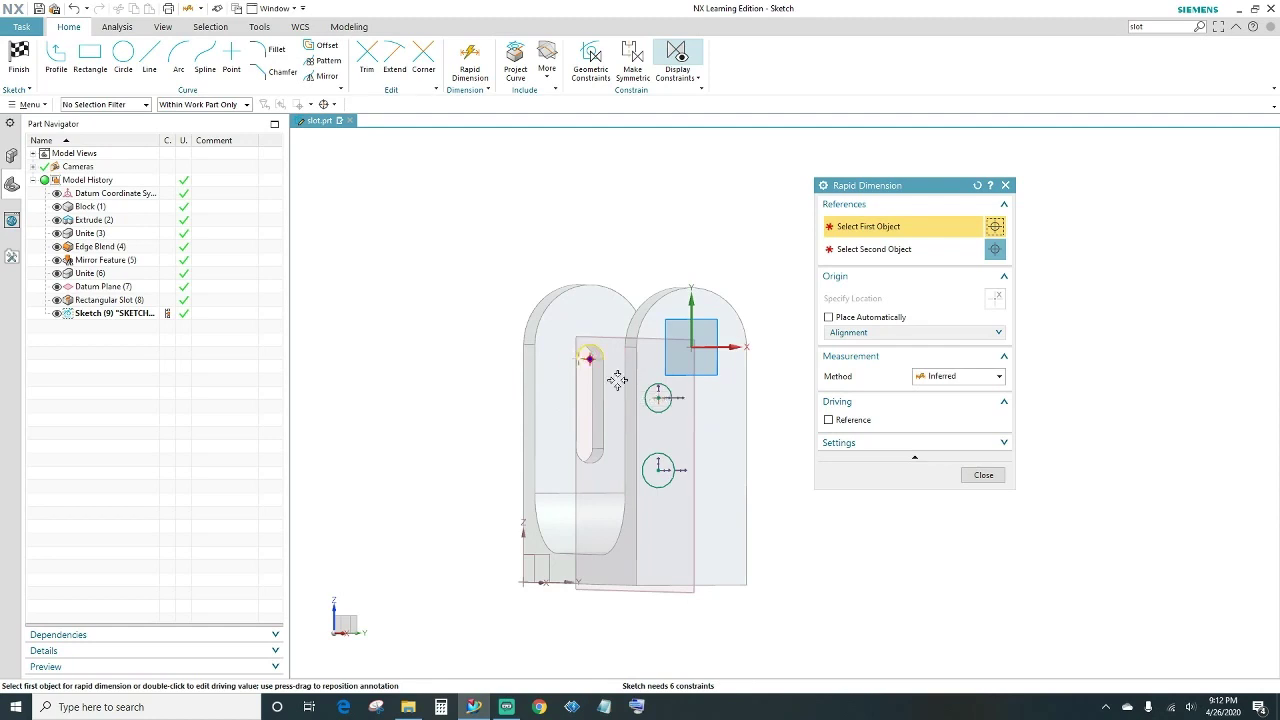
middle_drag(783, 437, 769, 437)
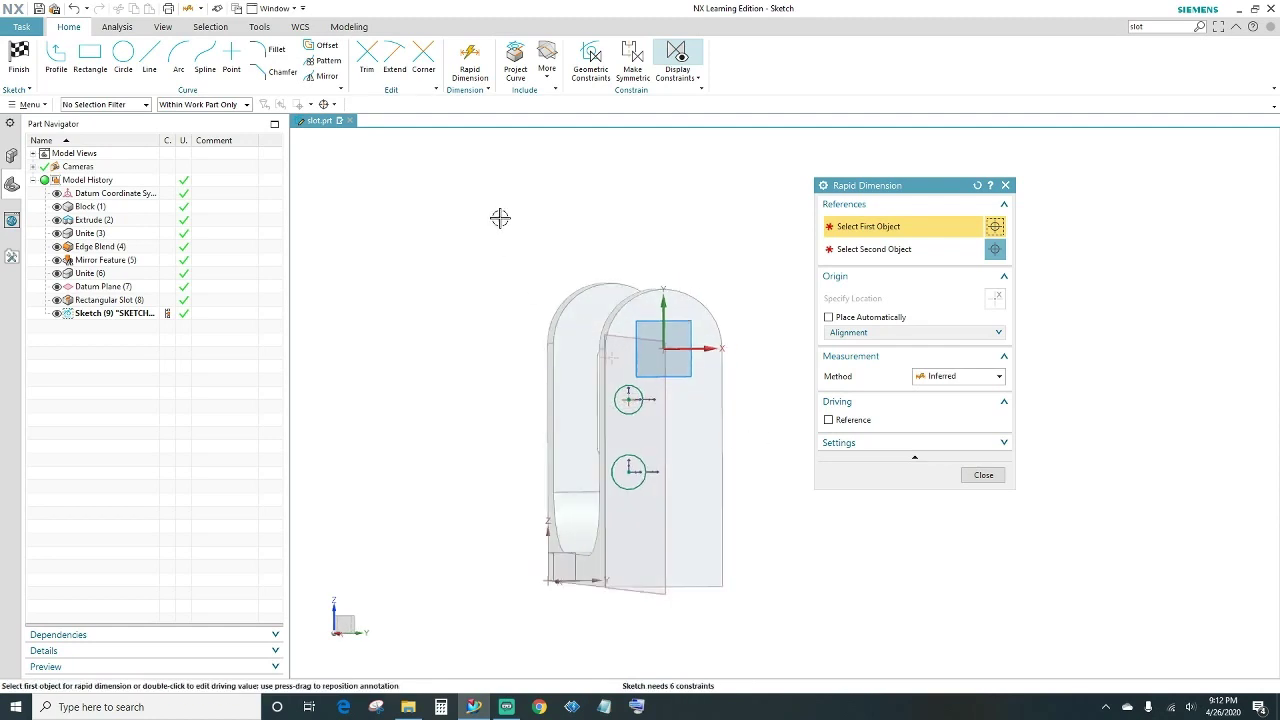
click(626, 394)
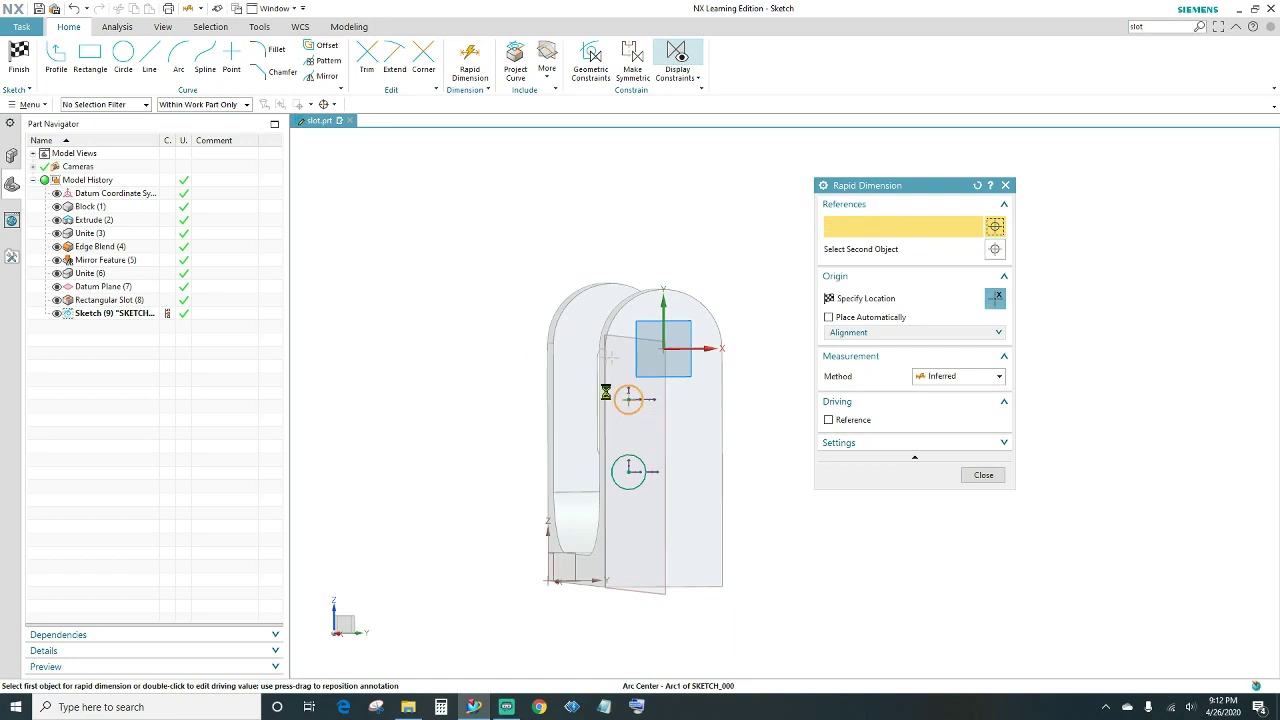
click(500, 347)
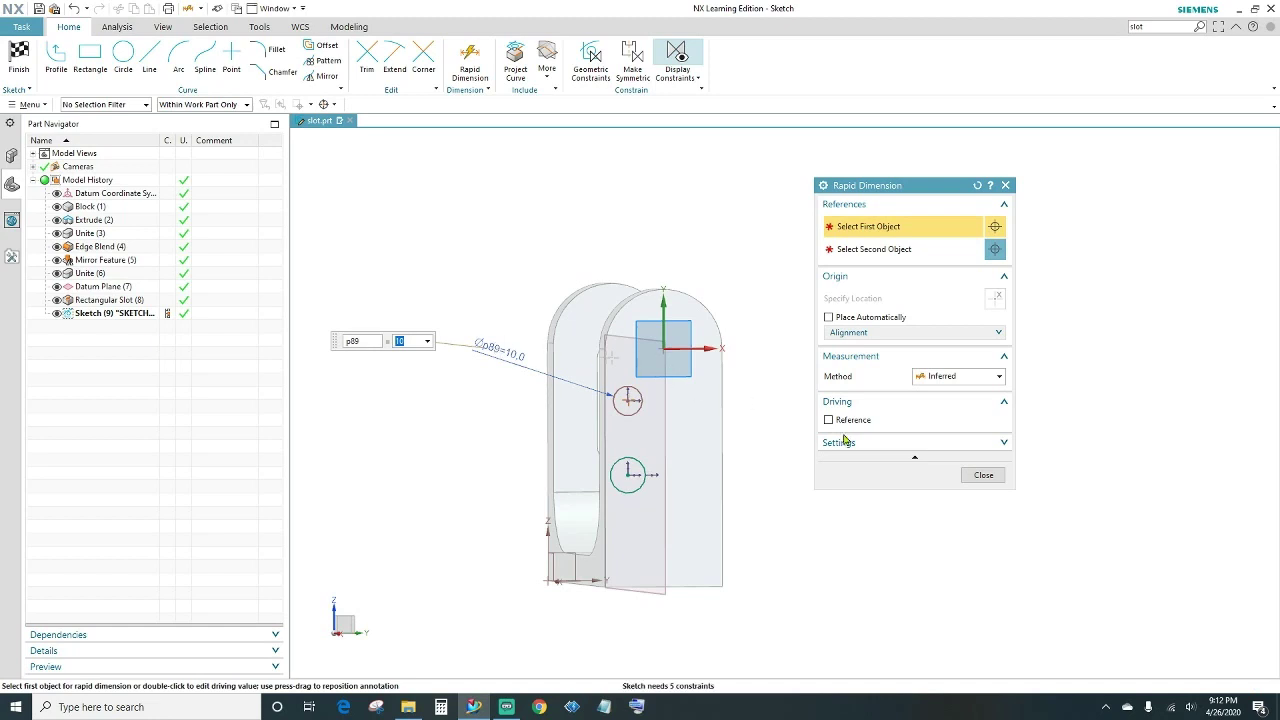
click(962, 475)
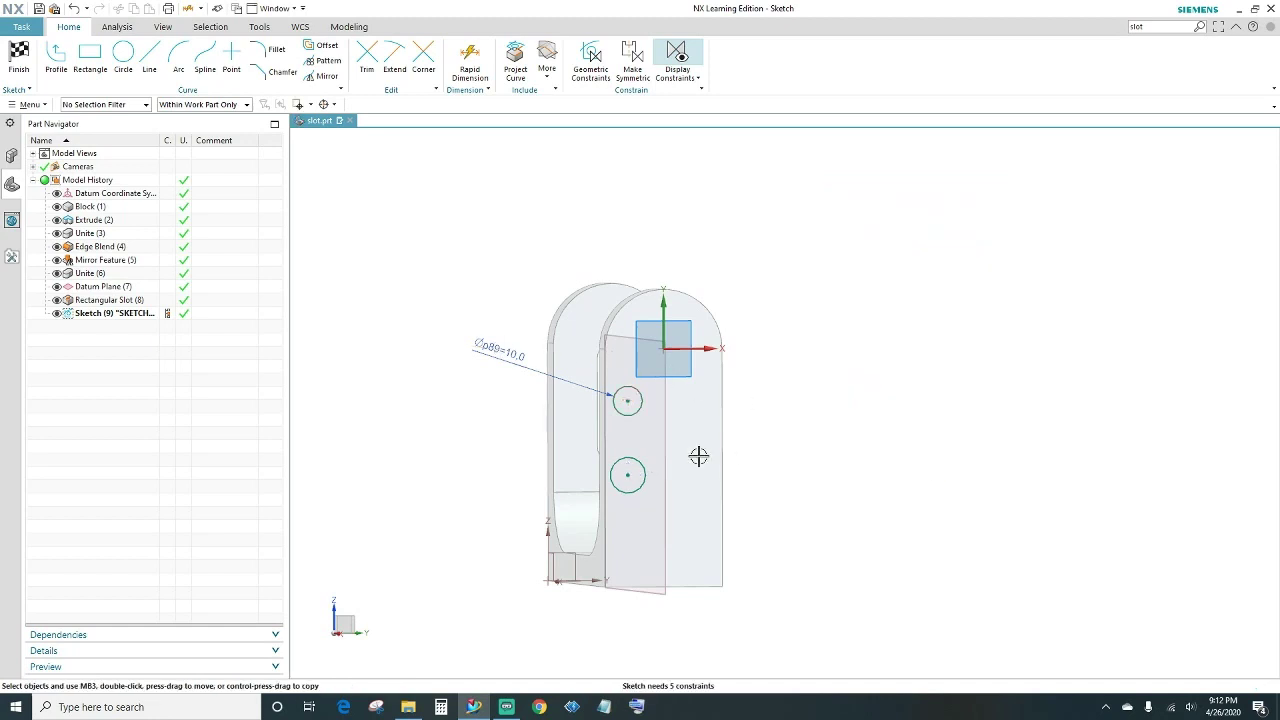
- Constrain the upper and lower circles to equal radius
key(shift+F8)
scroll(543, 429, up, 3)
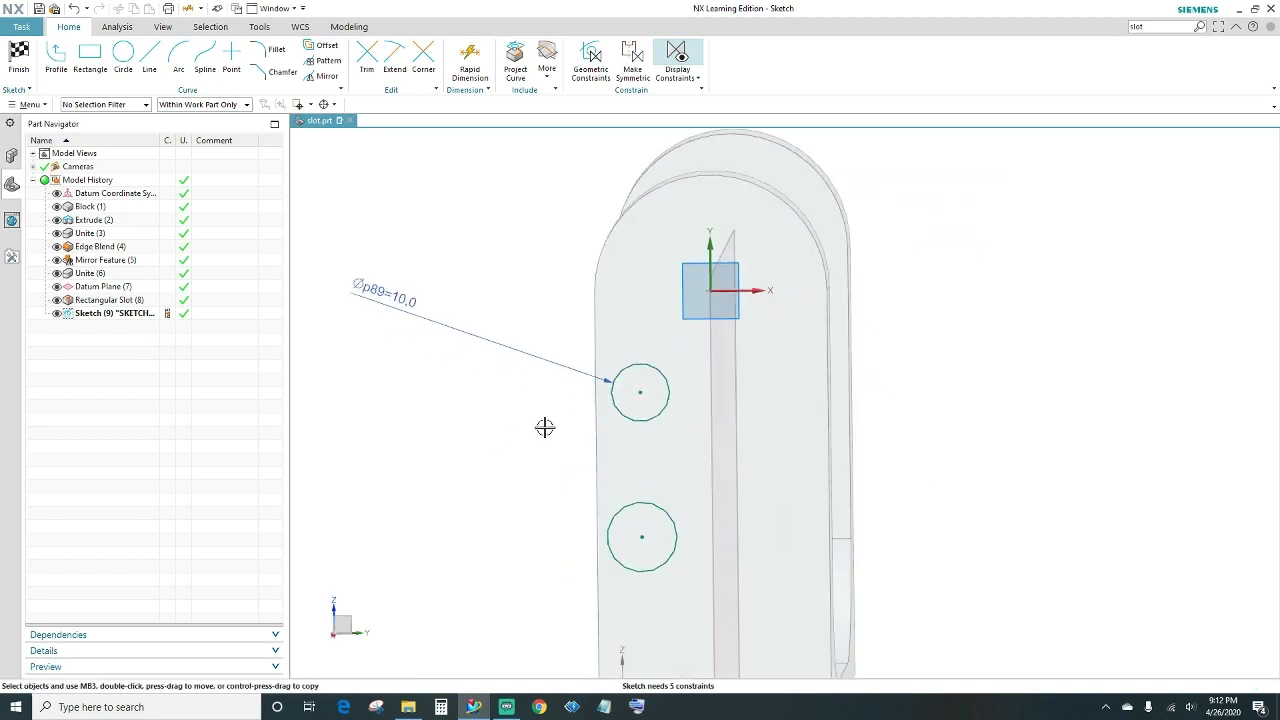
click(665, 372)
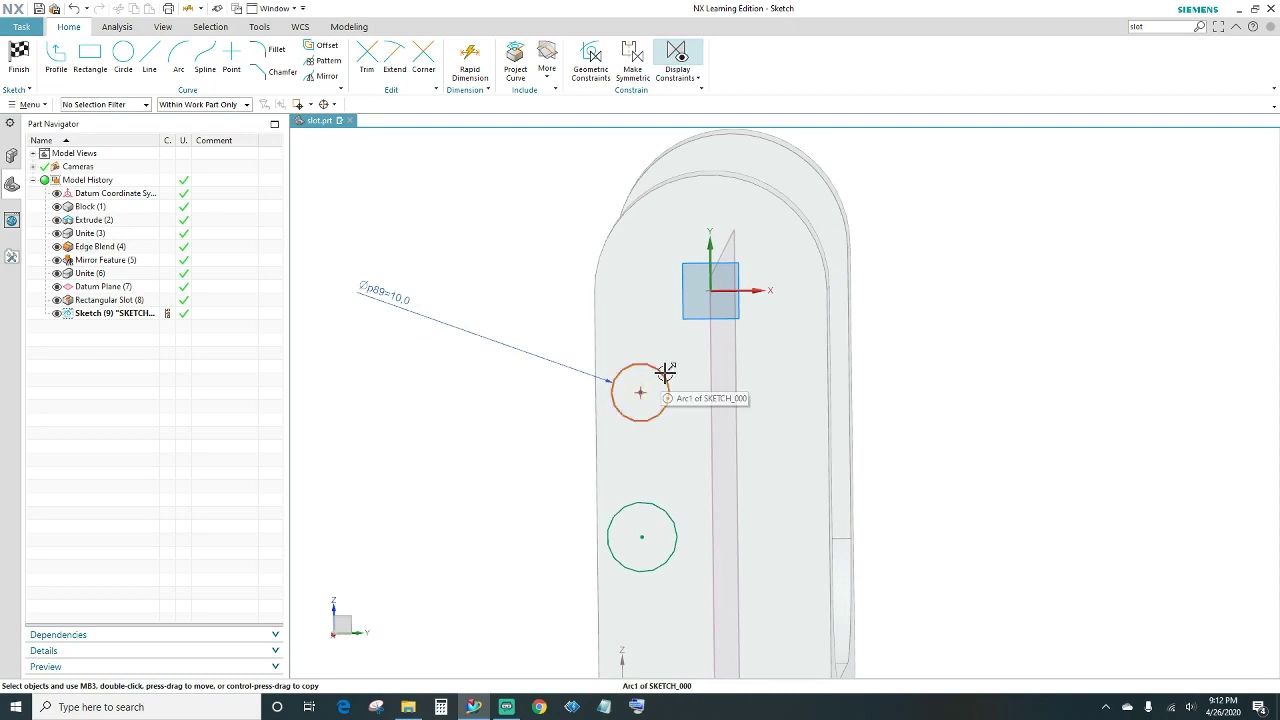
click(666, 511)
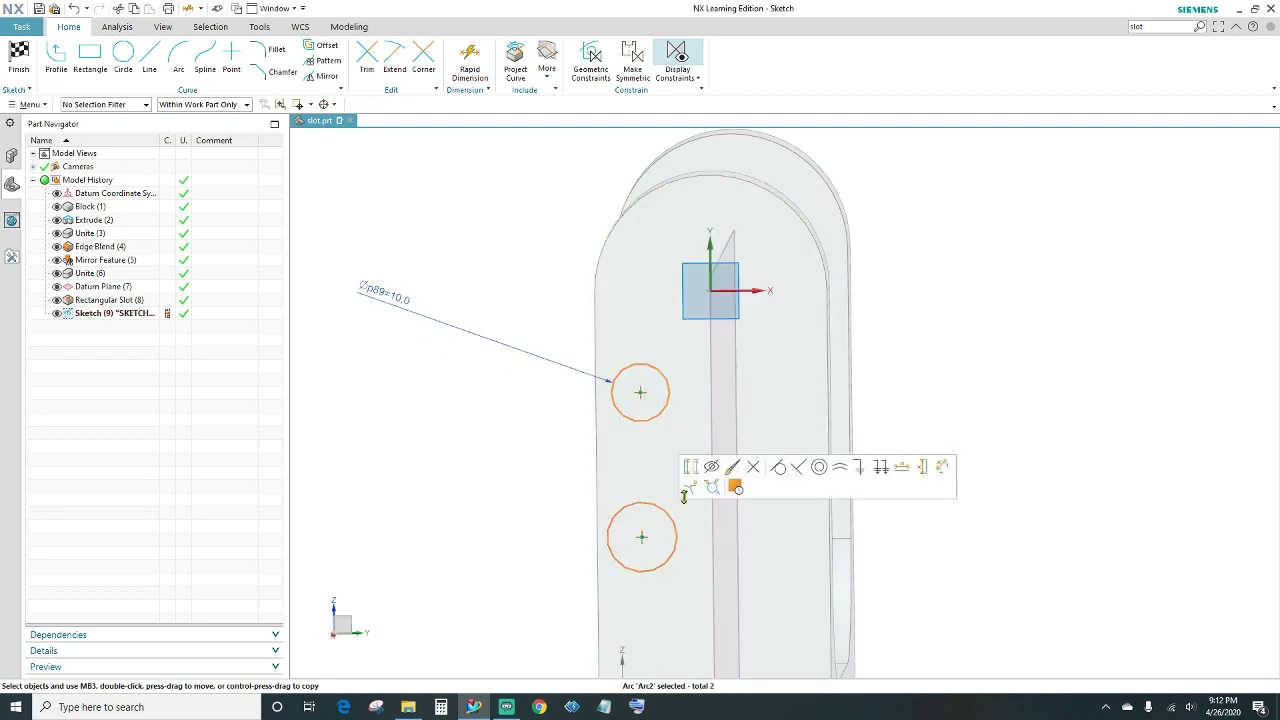
click(841, 469)
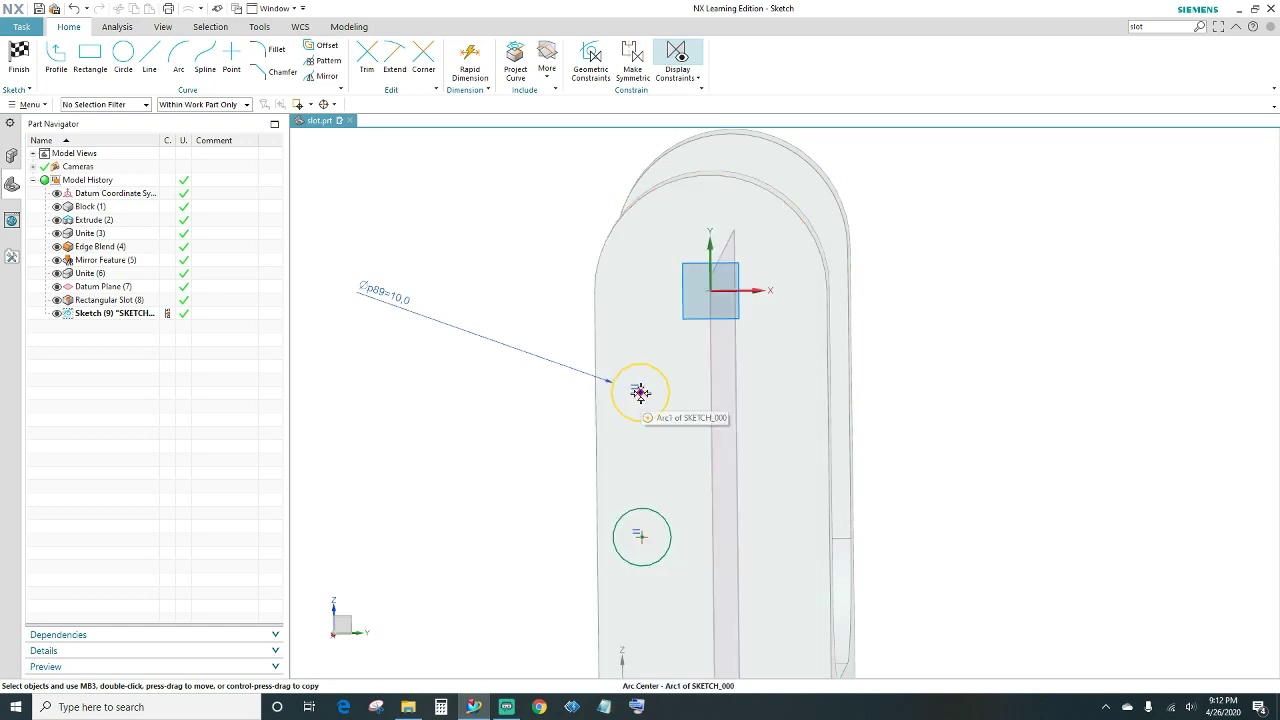
- Apply a Vertical Alignment constraint to the center points of the two circles
click(640, 393)
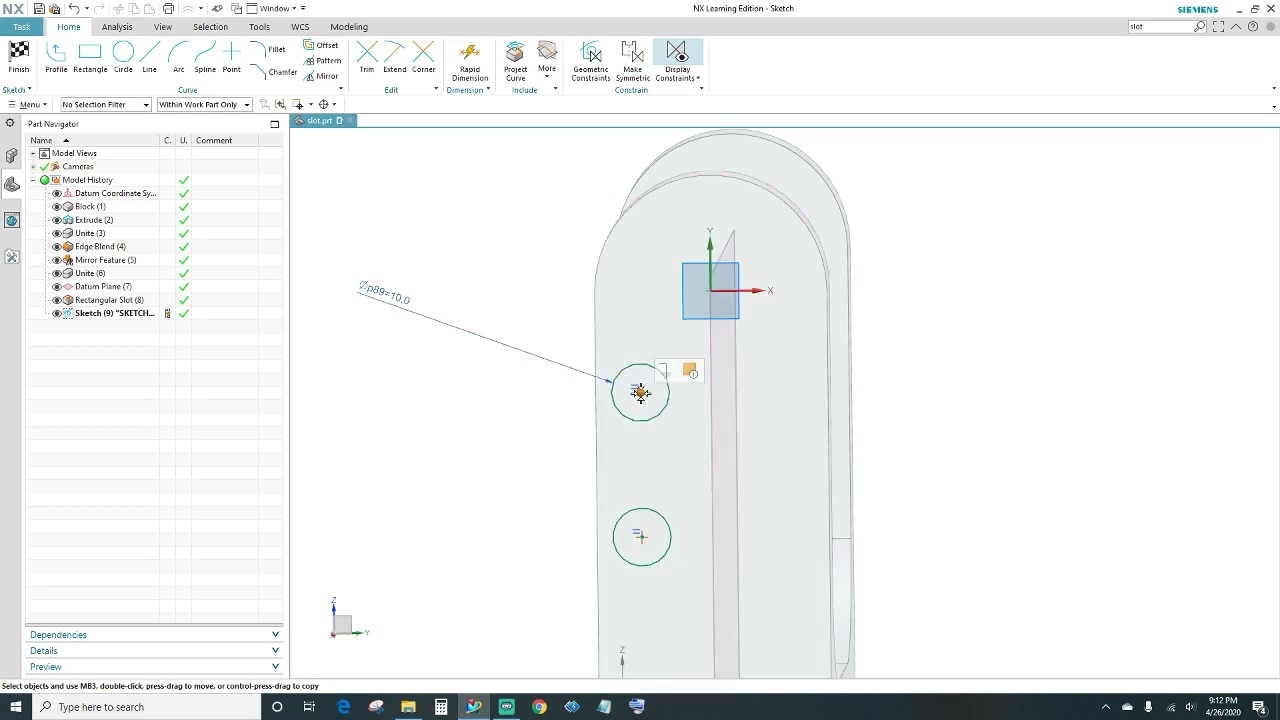
click(641, 539)
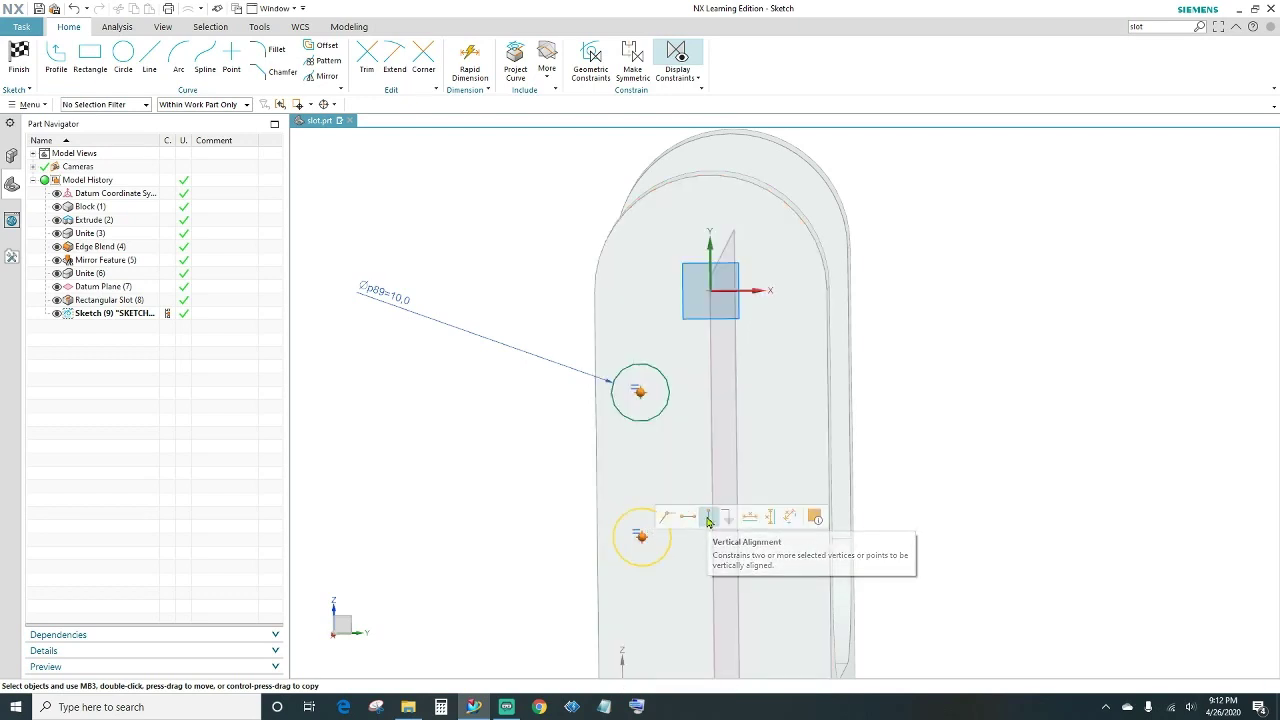
click(708, 517)
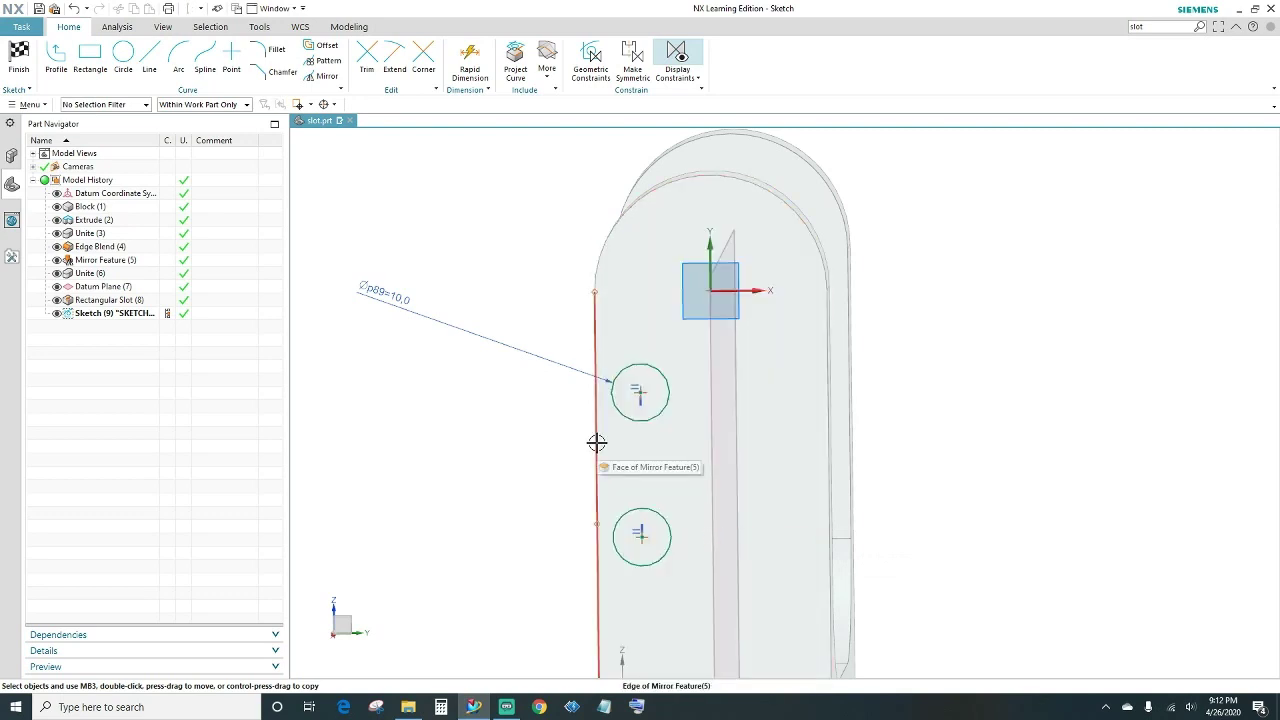
- Constrain the upper circle's center point to lie on the datum plane along the face's vertical centerline
mouse_move(868, 397)
middle_down()
mouse_move(980, 386)
mouse_move(897, 380)
middle_up()
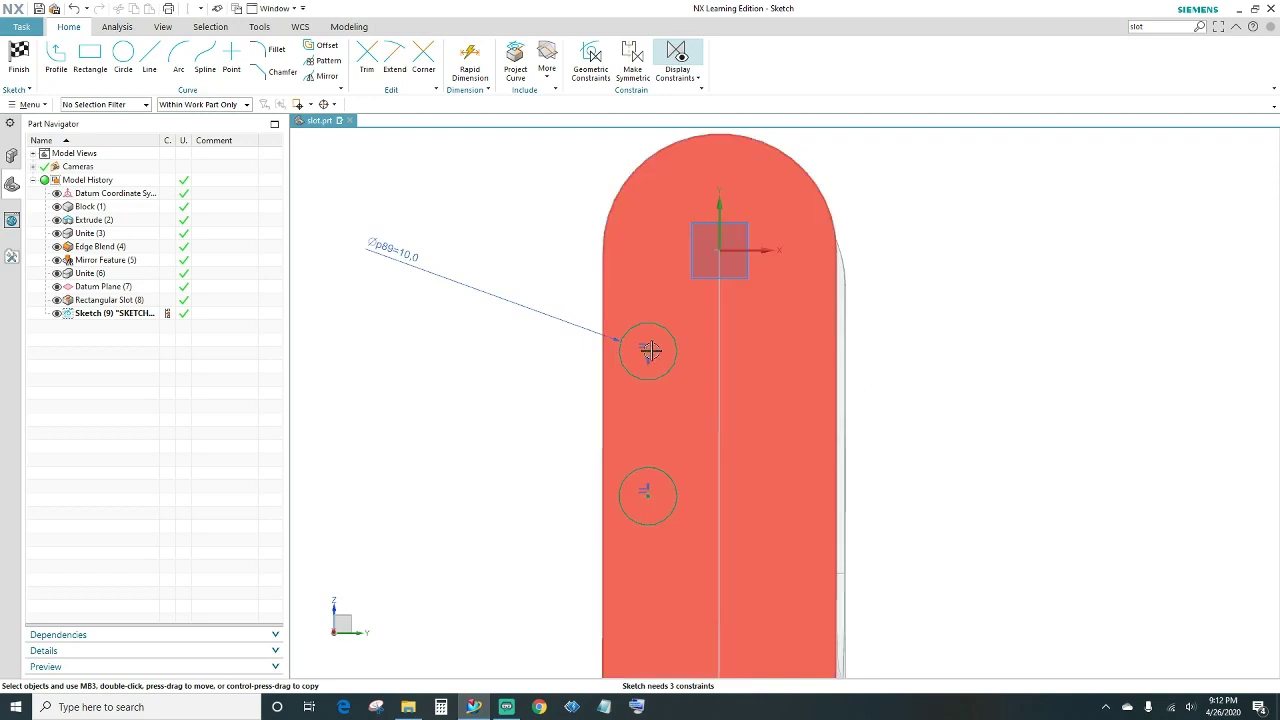
click(646, 349)
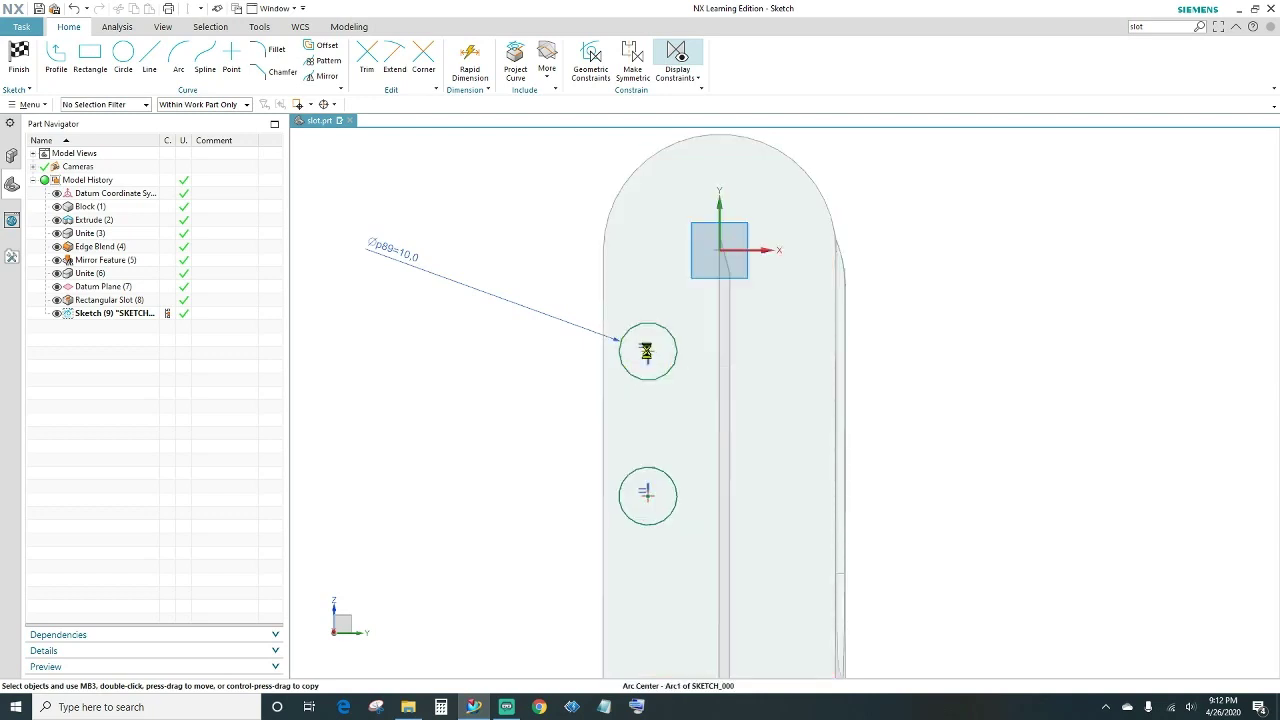
click(720, 348)
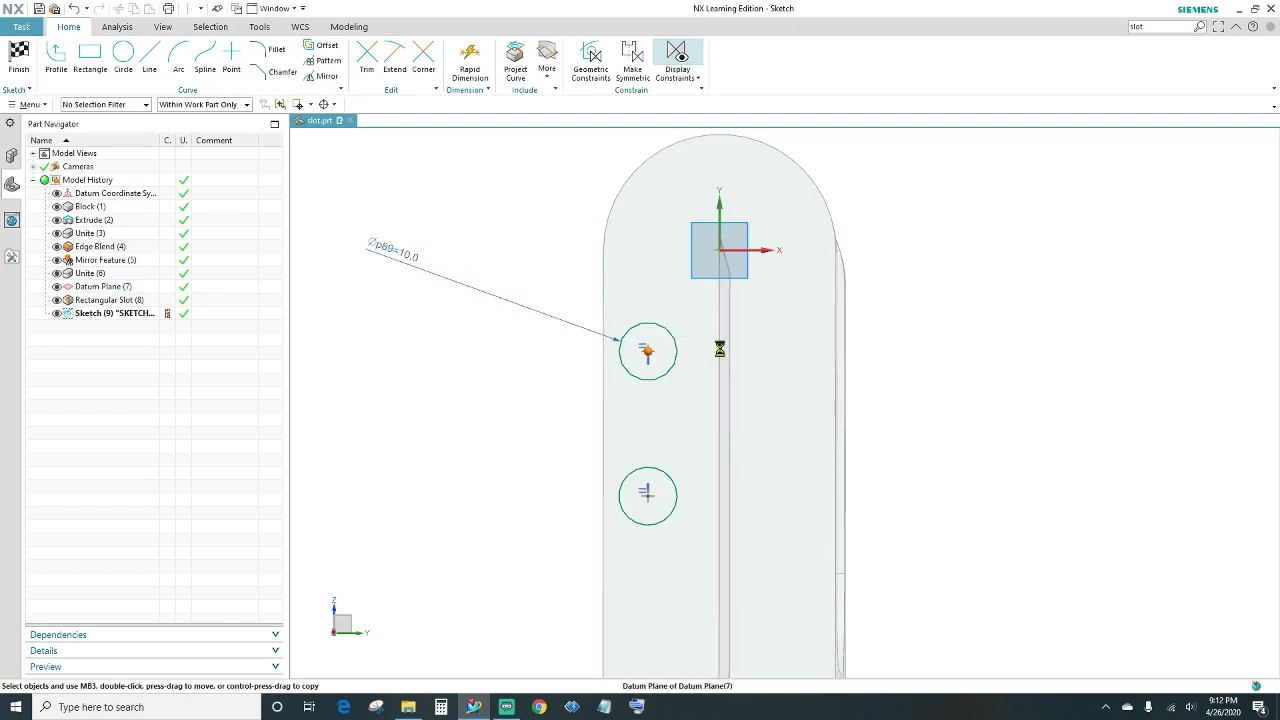
click(746, 326)
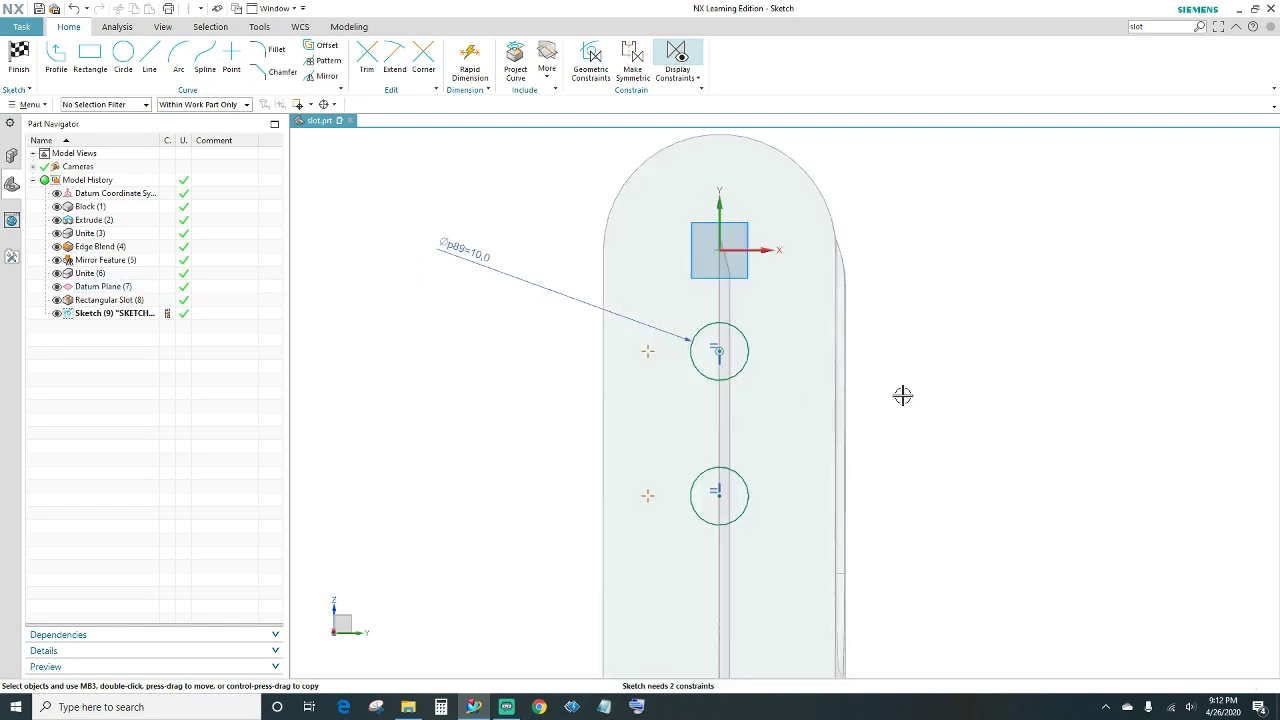
- Add a vertical Rapid Dimension between the two circles' center points and set it to 30 mm
scroll(936, 451, down, 1)
mouse_move(951, 460)
shift+middle_down()
mouse_move(829, 417)
mouse_move(828, 404)
shift+middle_up()
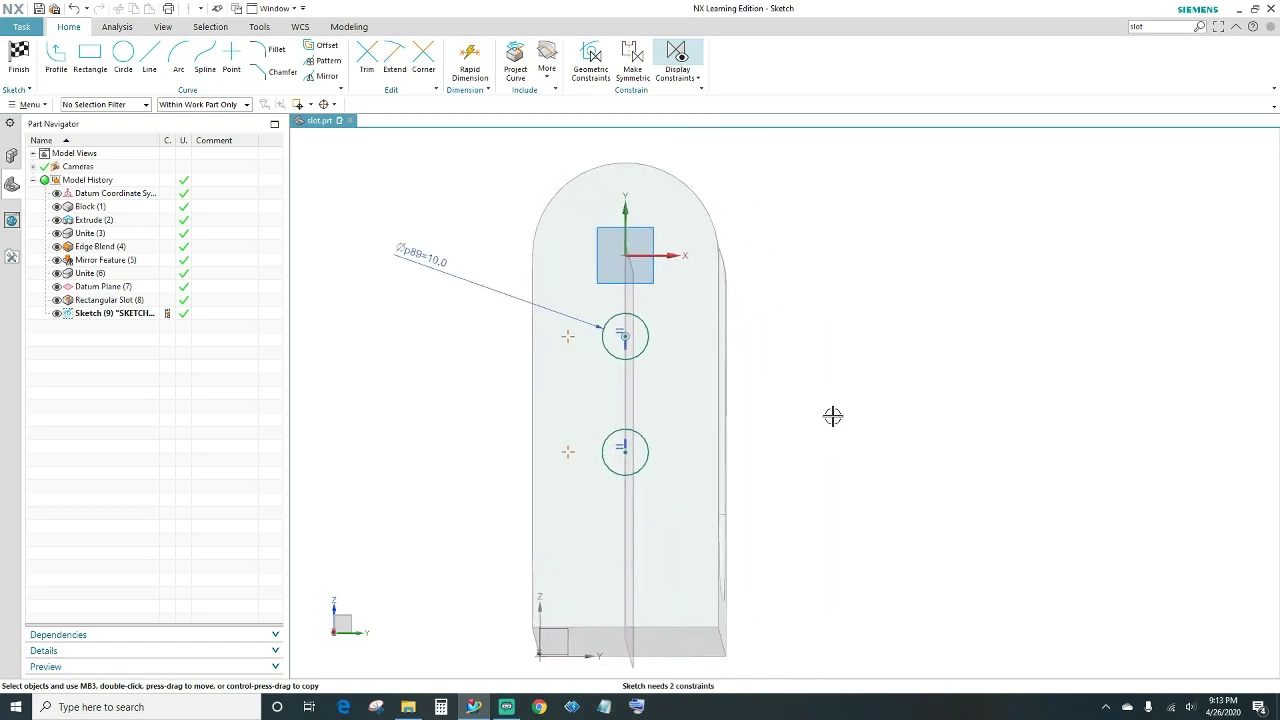
click(469, 66)
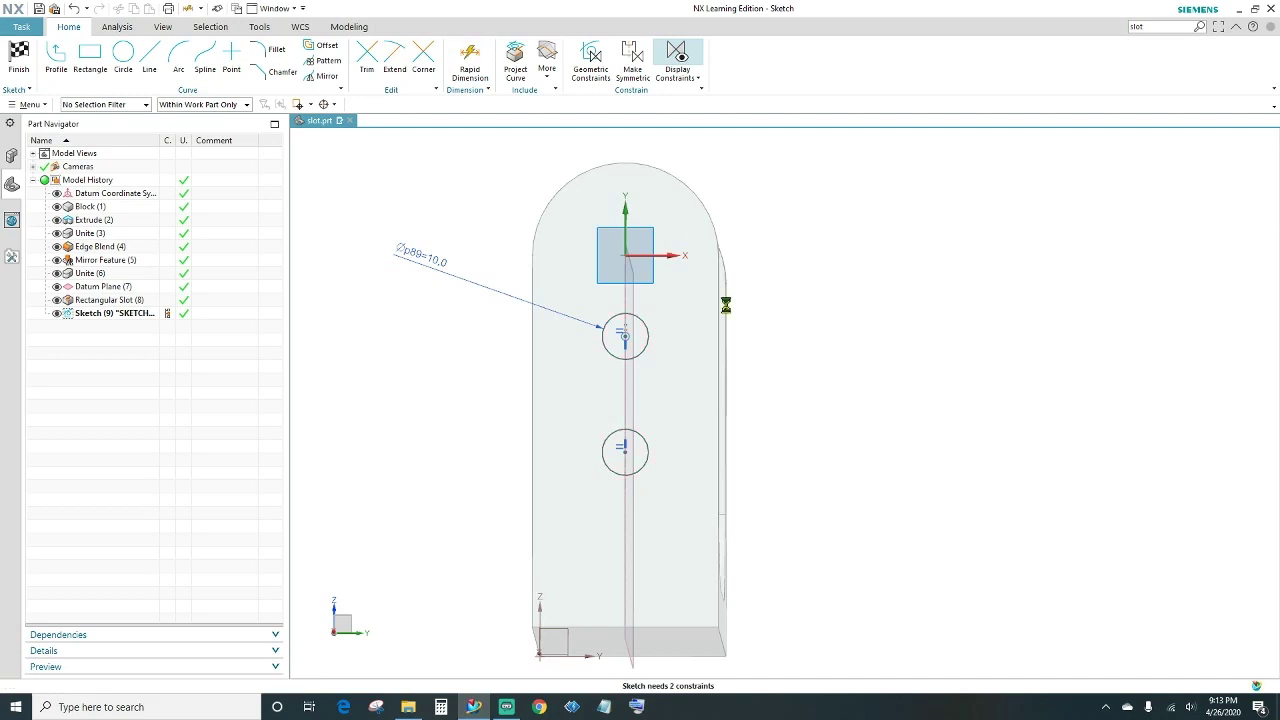
click(624, 337)
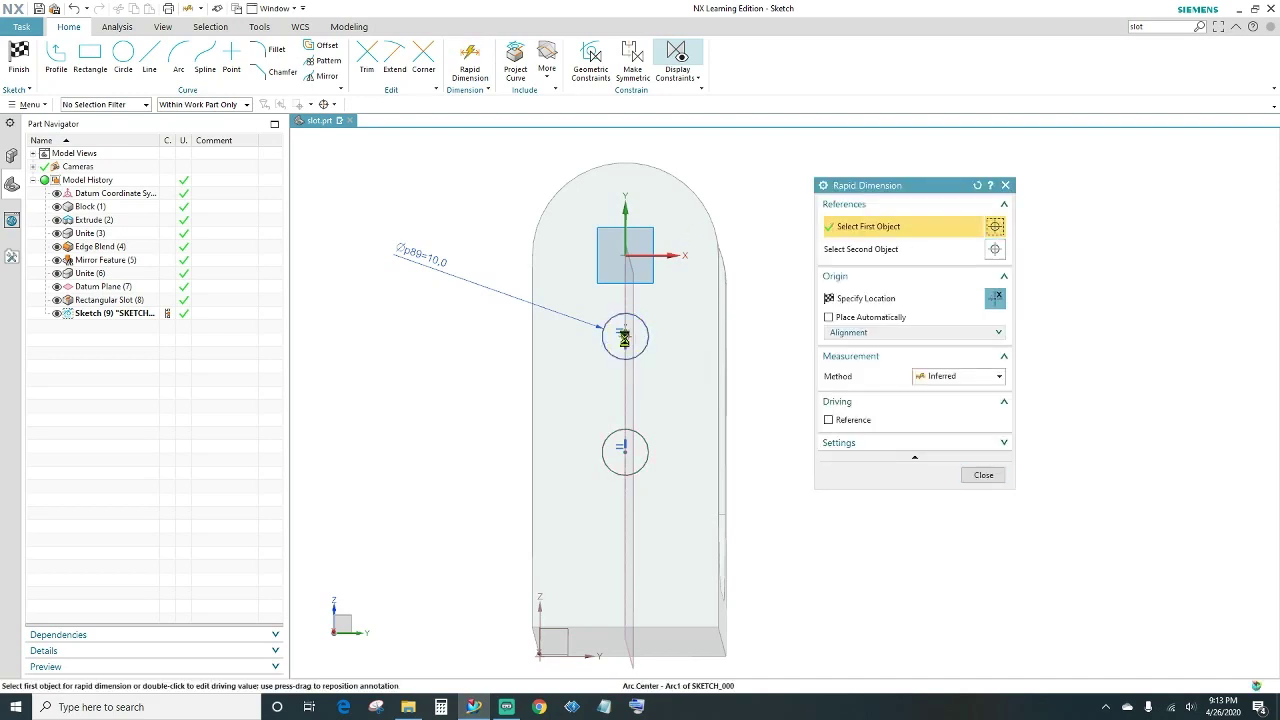
click(624, 450)
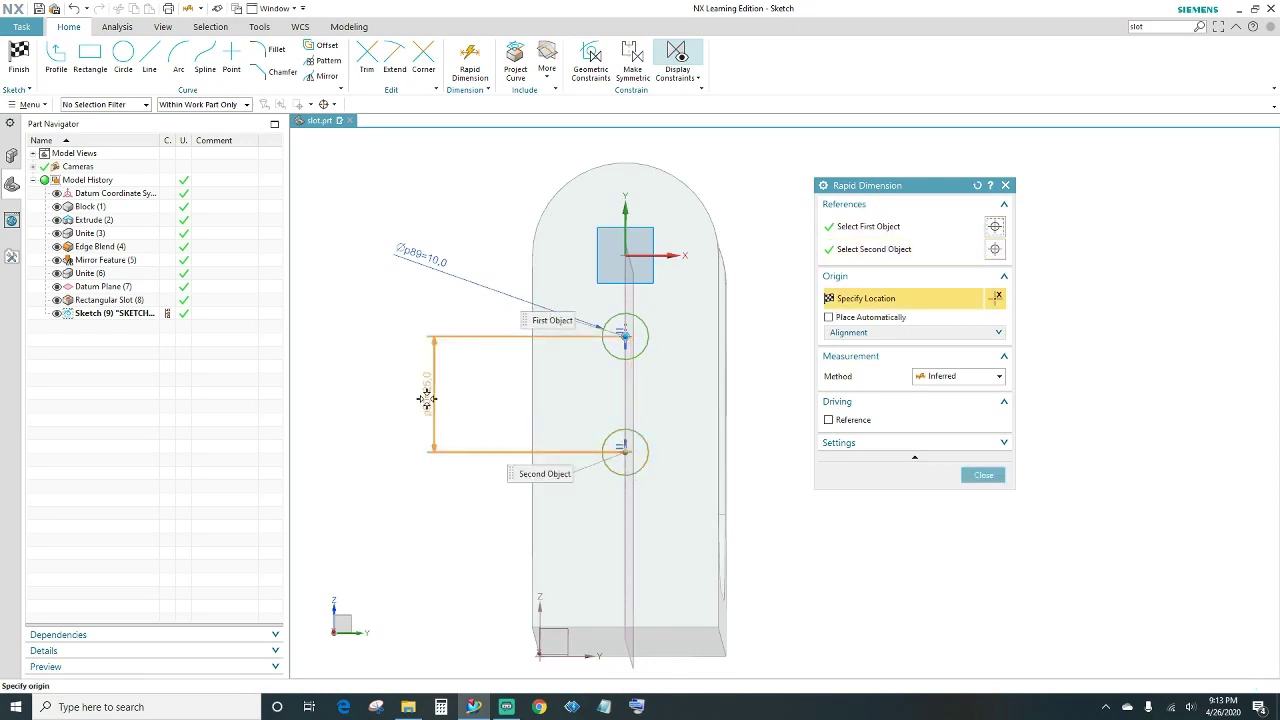
click(425, 397)
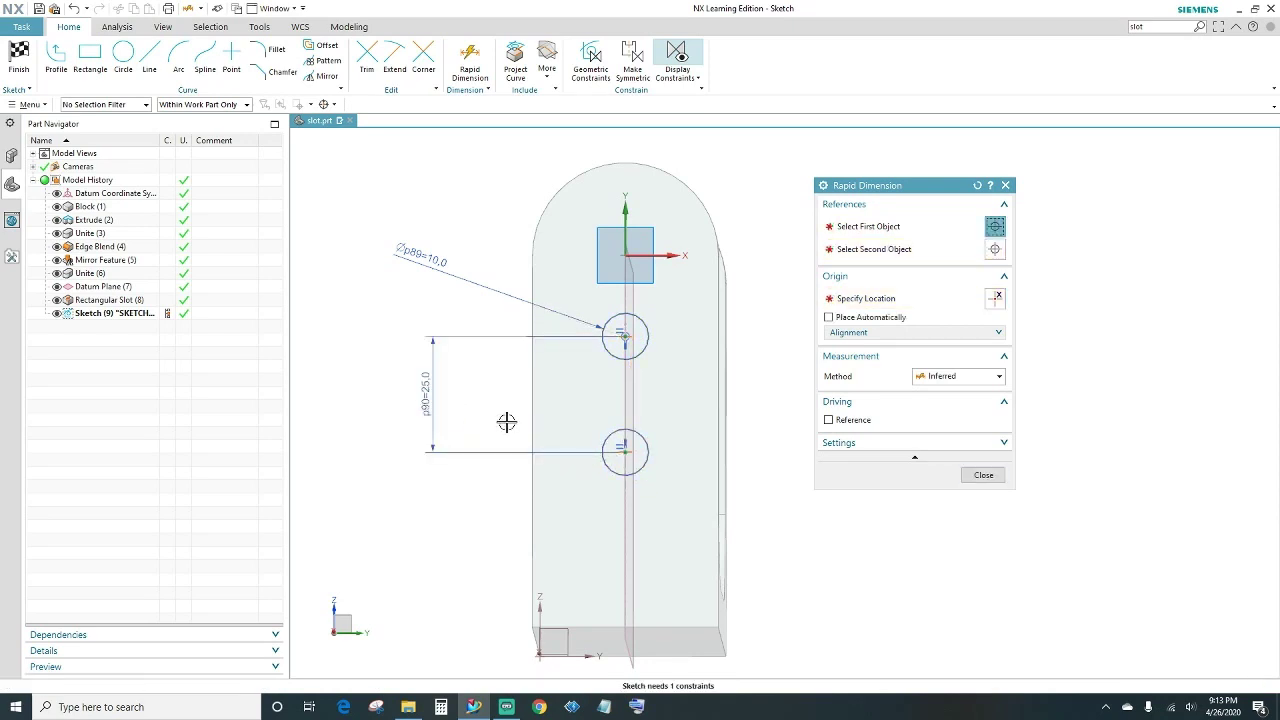
text(30)
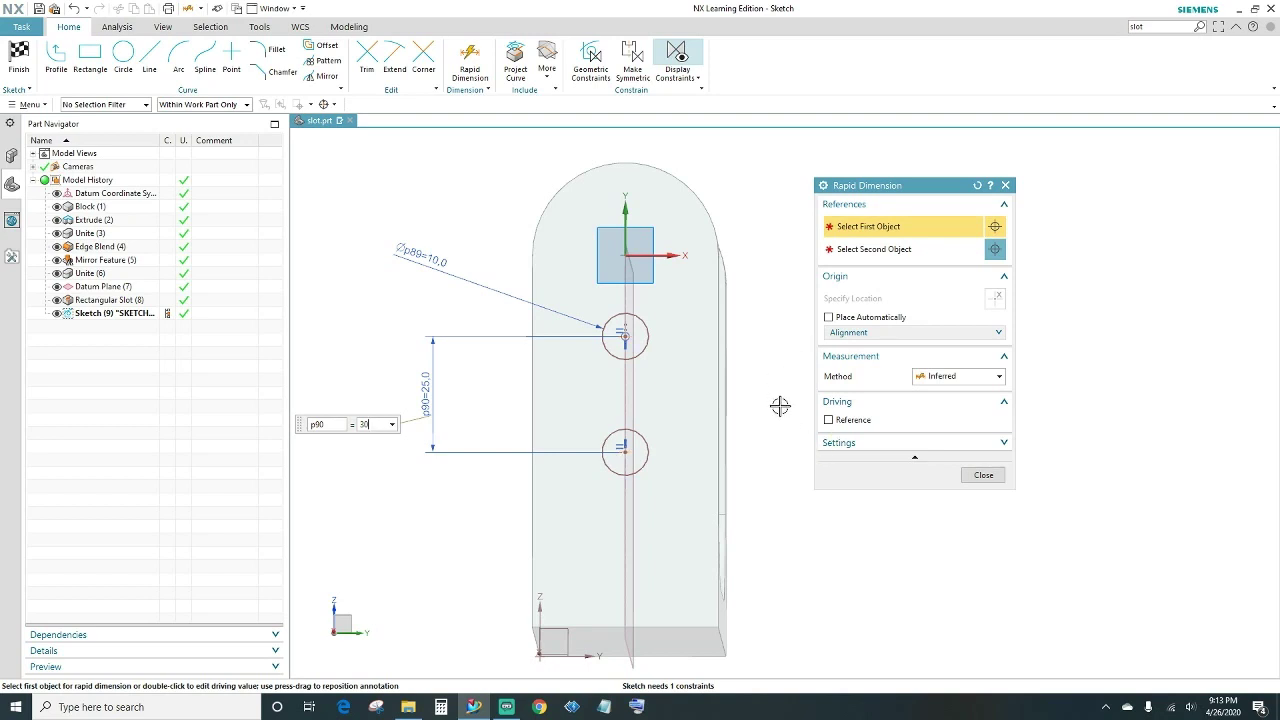
key(Return)
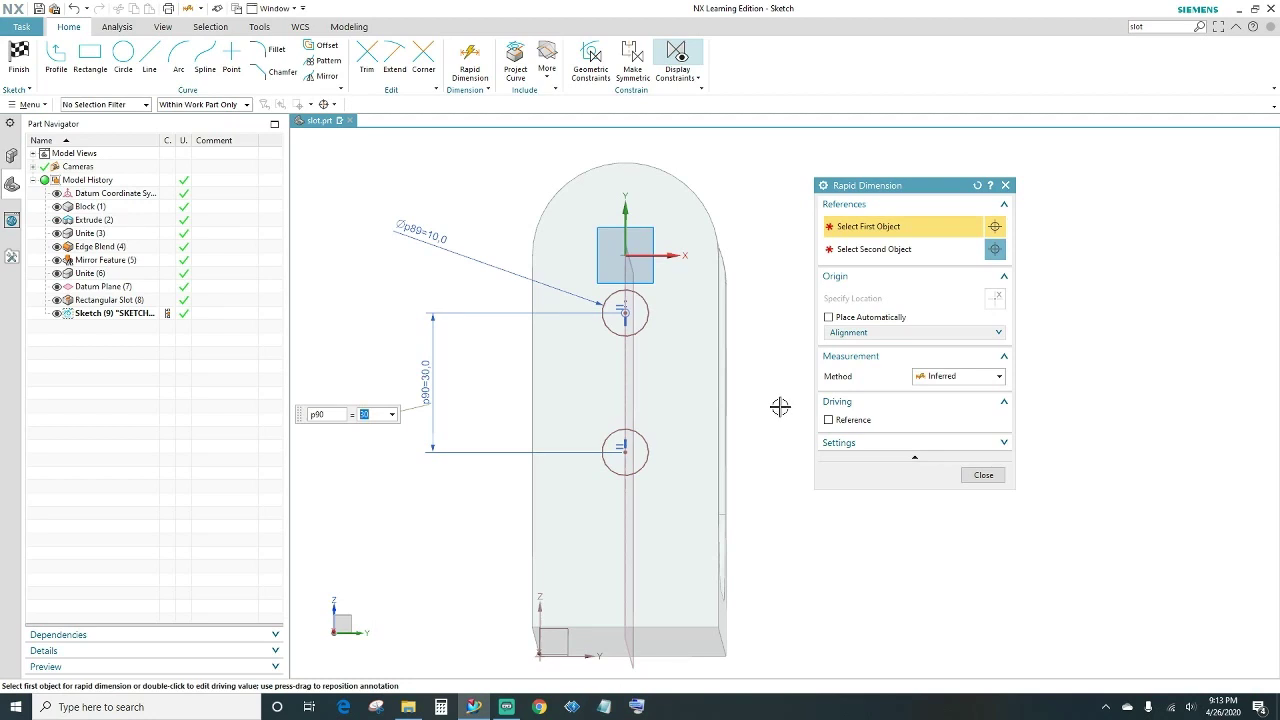
- Dimension the lower circle's center from the bracket's bottom edge with the expression 60-15, and finish dimensioning
mouse_move(780, 407)
shift+middle_down()
mouse_move(731, 406)
mouse_move(714, 340)
shift+middle_up()
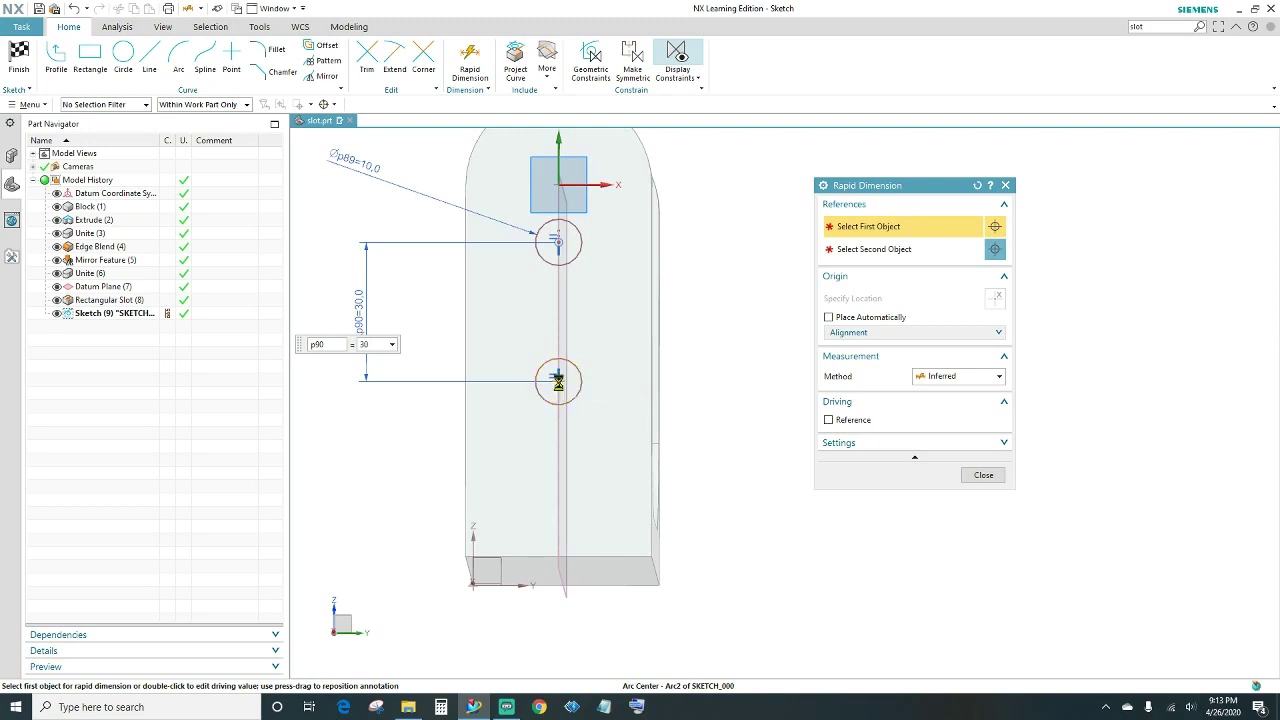
click(558, 380)
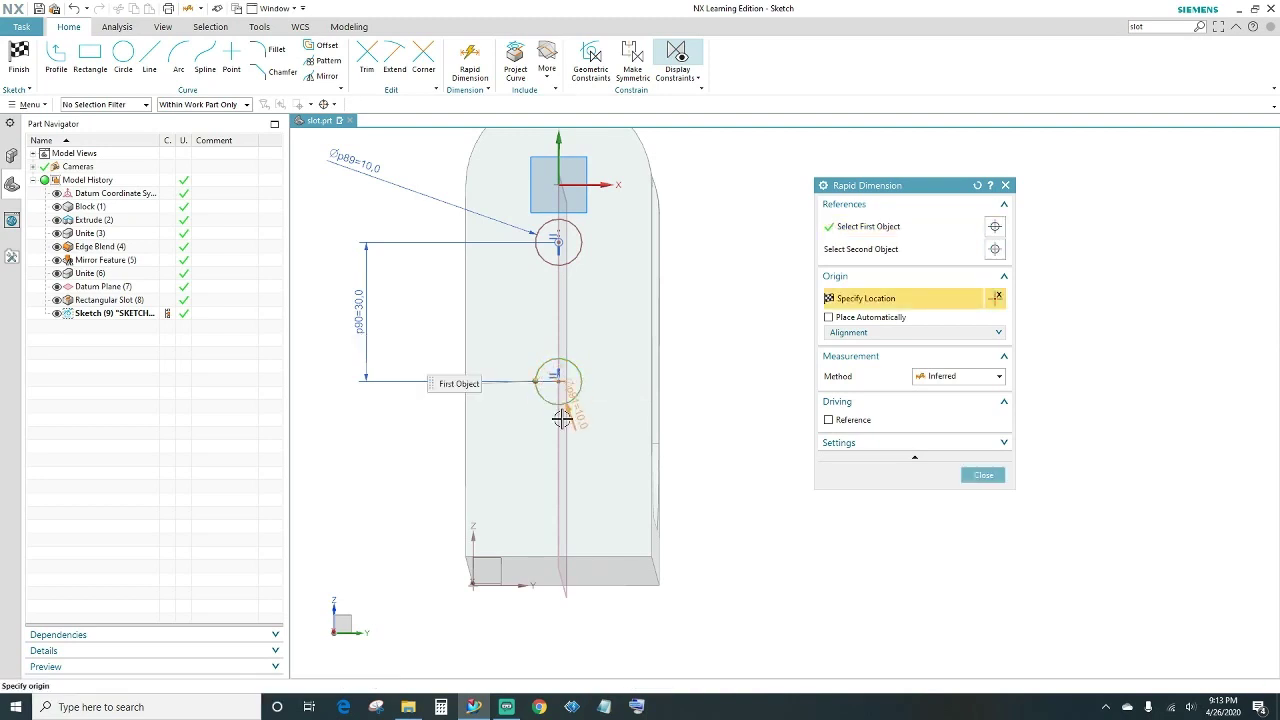
click(610, 585)
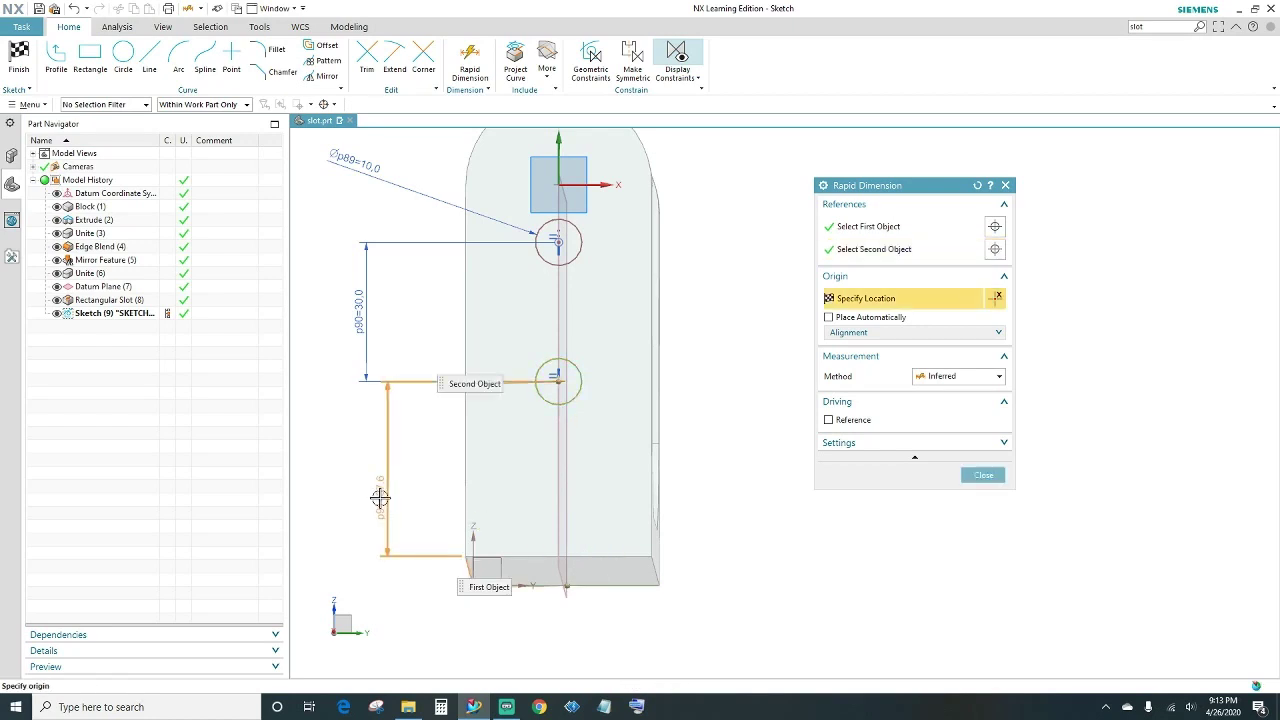
click(357, 497)
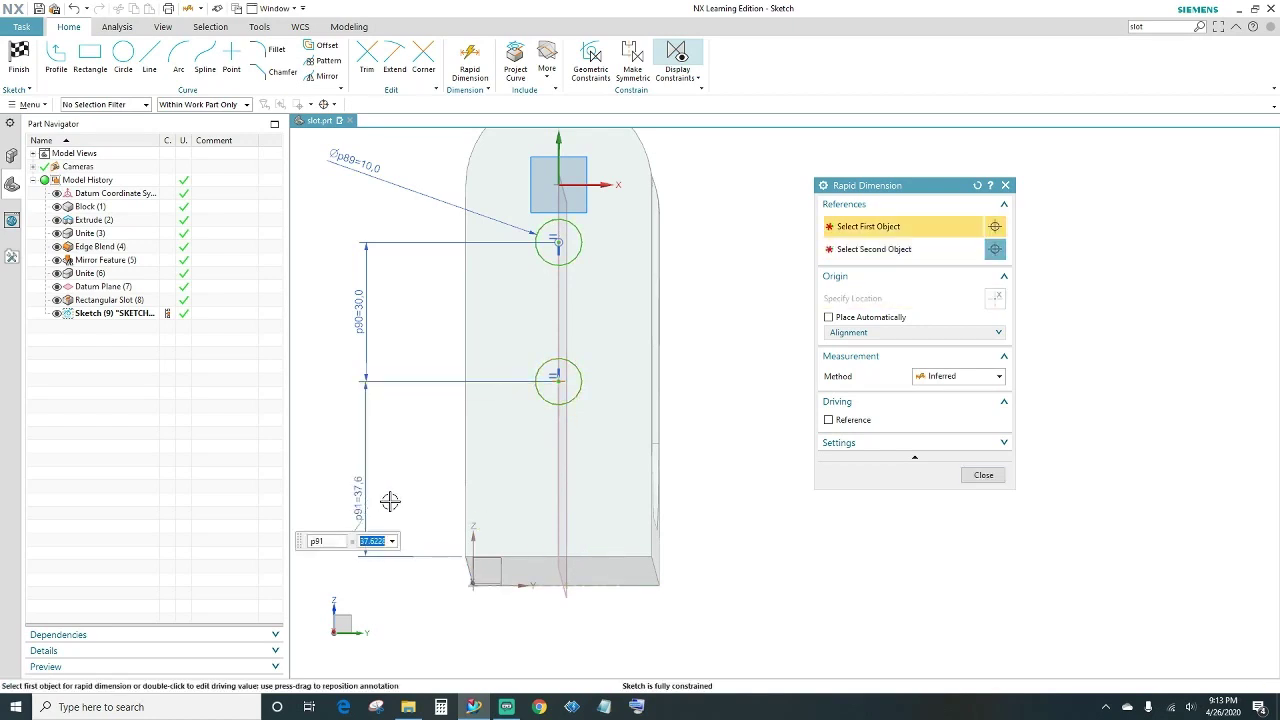
text(60-15)
key(Return)
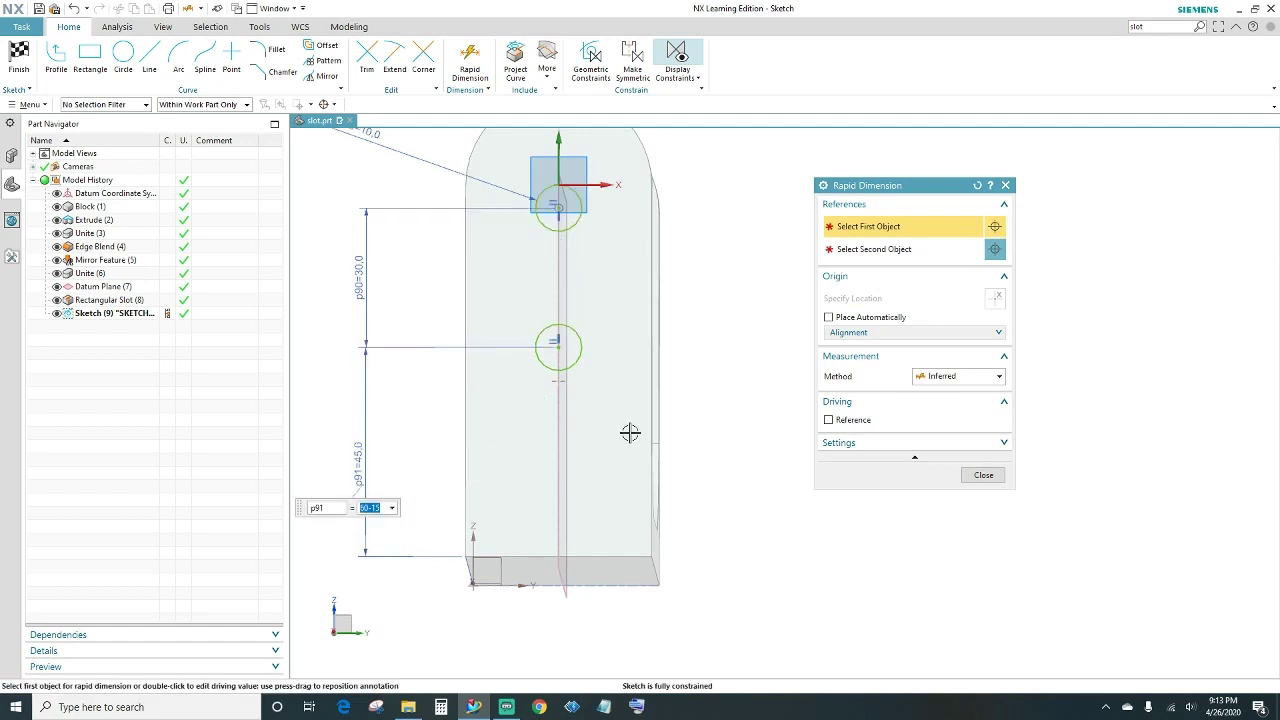
click(981, 476)
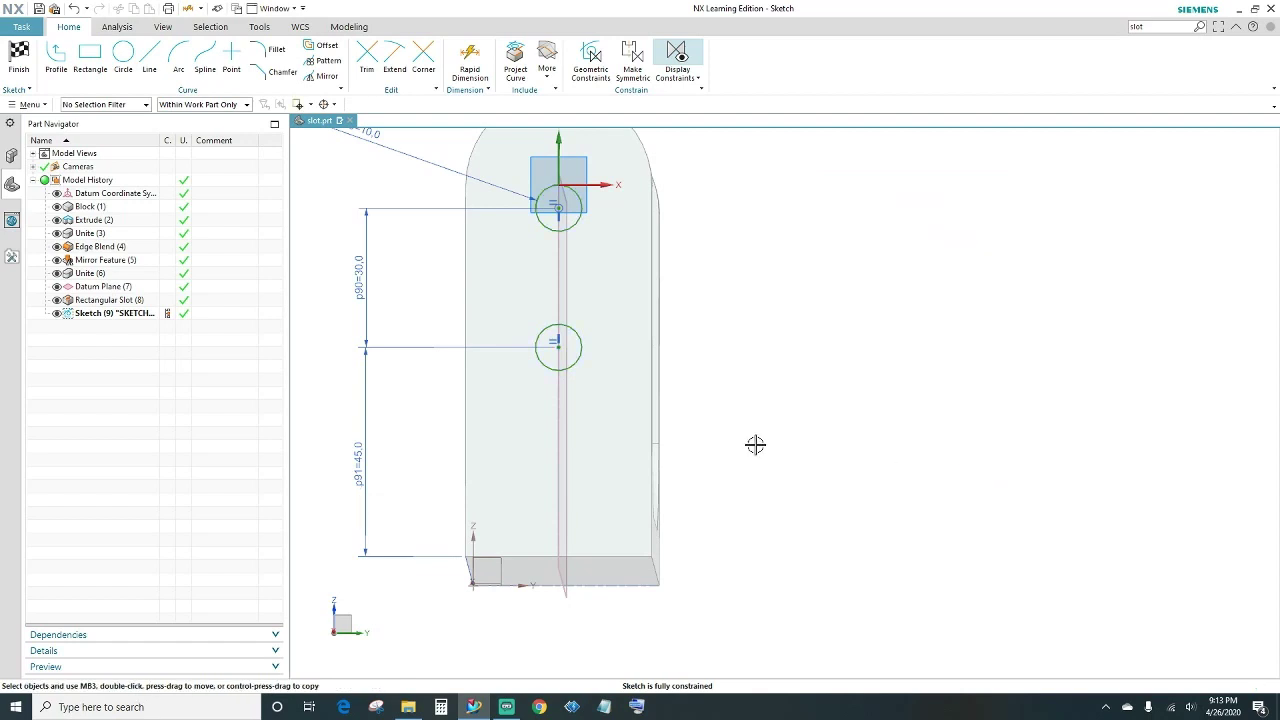
- Sketch two vertical lines about 17.5 mm long between the circles' heights, one on each side of the centerline
mouse_move(710, 428)
middle_down()
mouse_move(771, 423)
mouse_move(709, 429)
middle_up()
scroll(561, 281, up, 4)
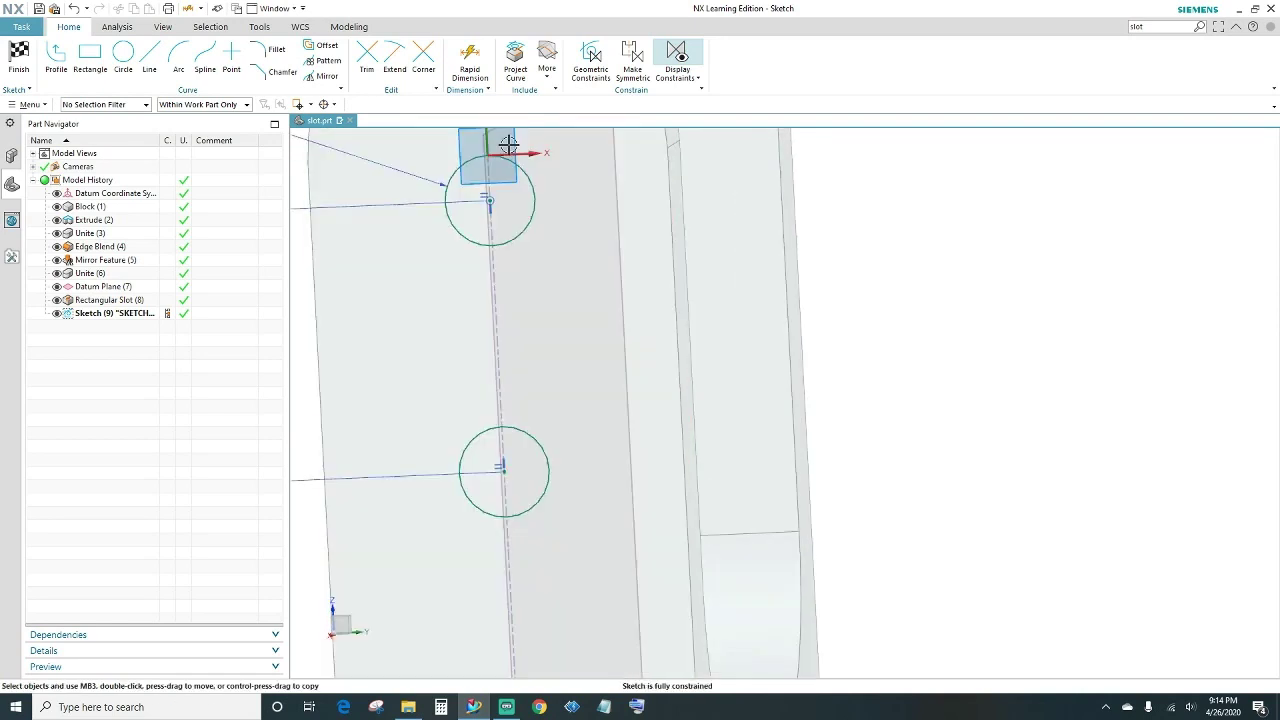
click(149, 58)
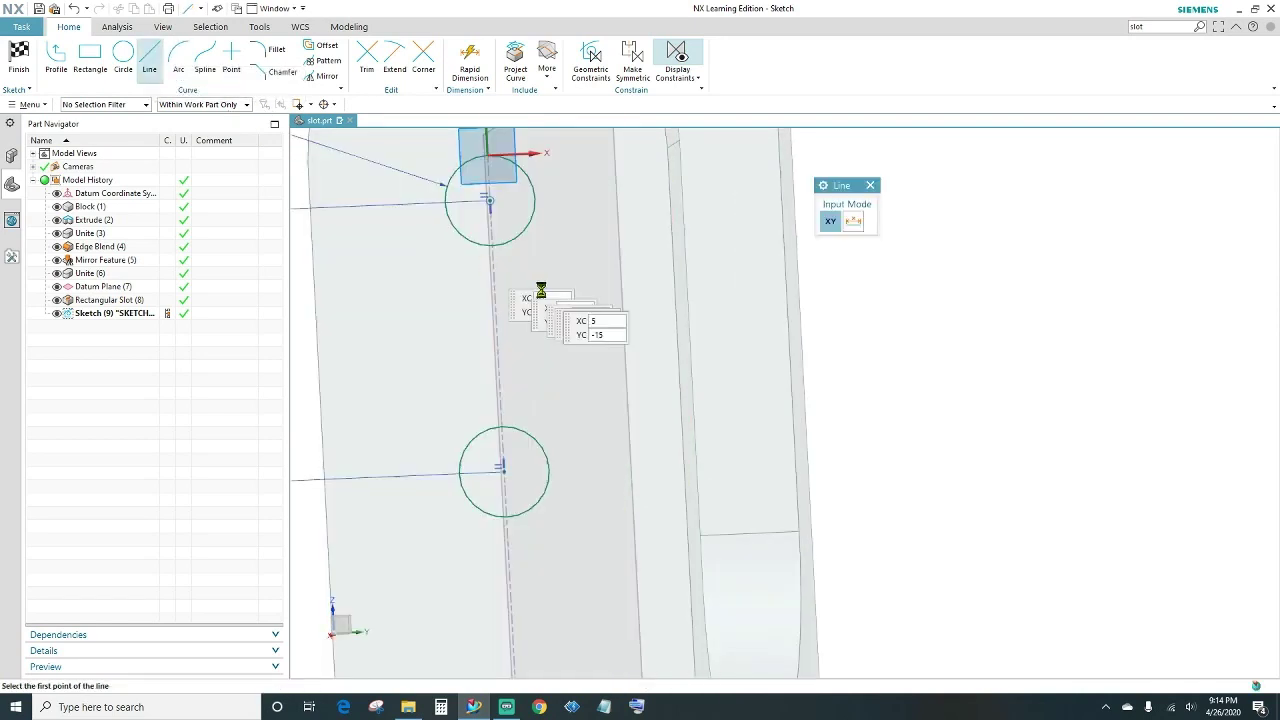
click(564, 229)
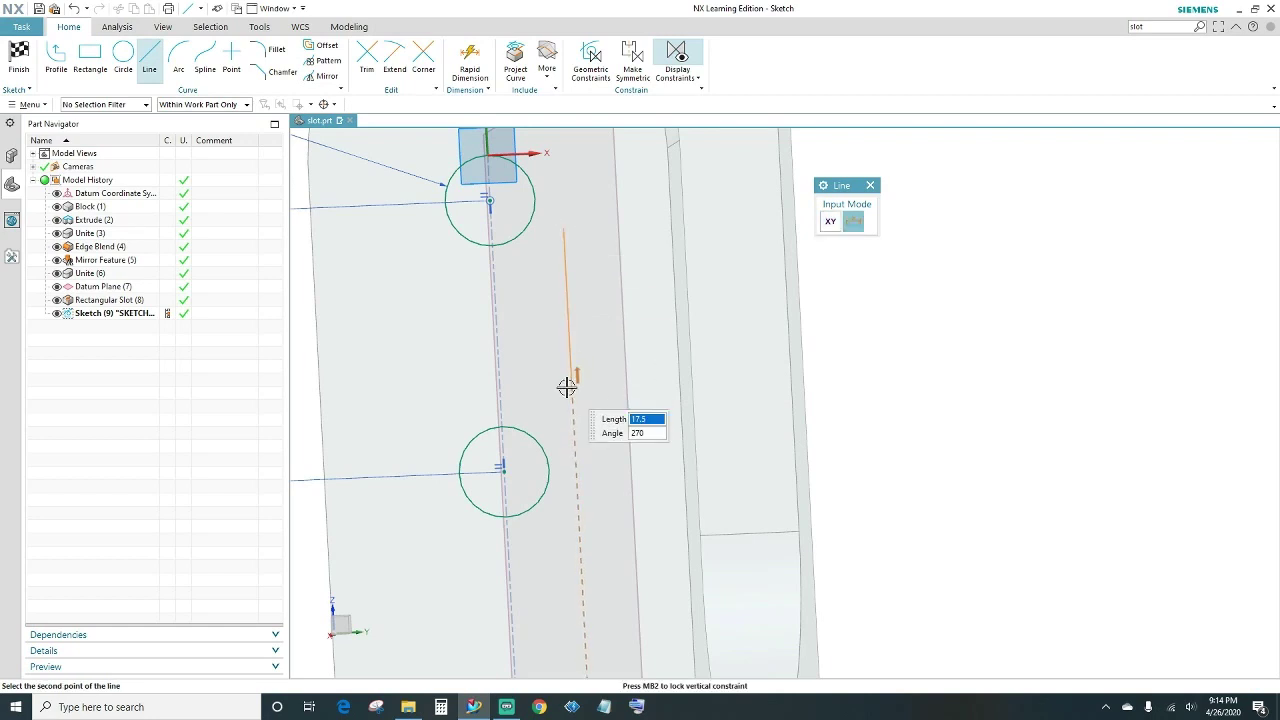
click(569, 386)
click(395, 238)
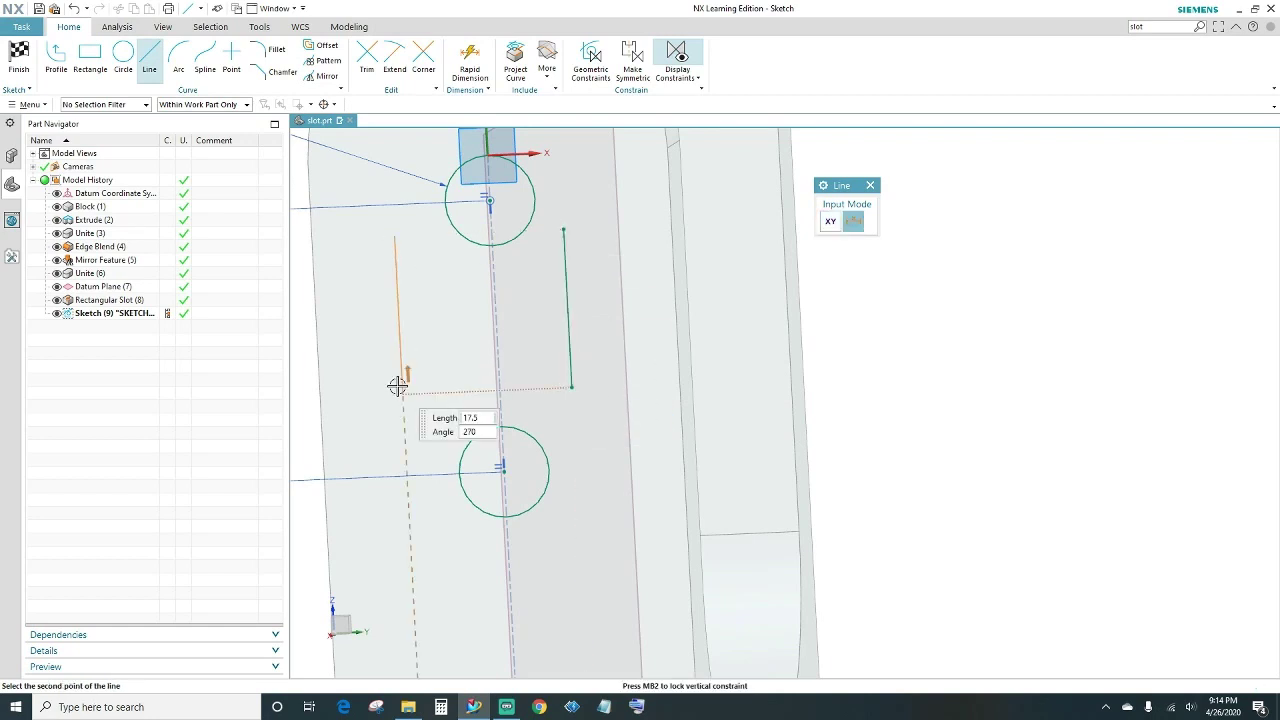
click(397, 386)
middle_drag(397, 386, 881, 239)
key(Escape)
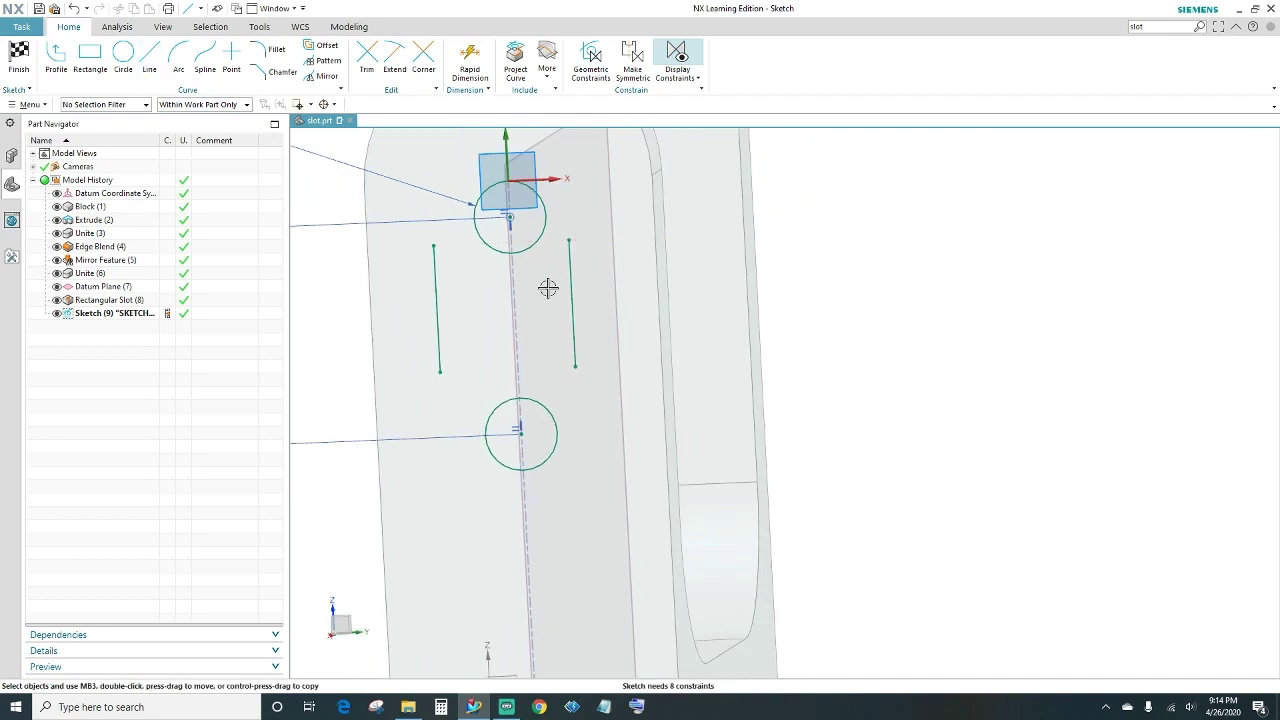
- Constrain the left vertical line tangent to the upper circle
middle_drag(531, 301, 517, 275)
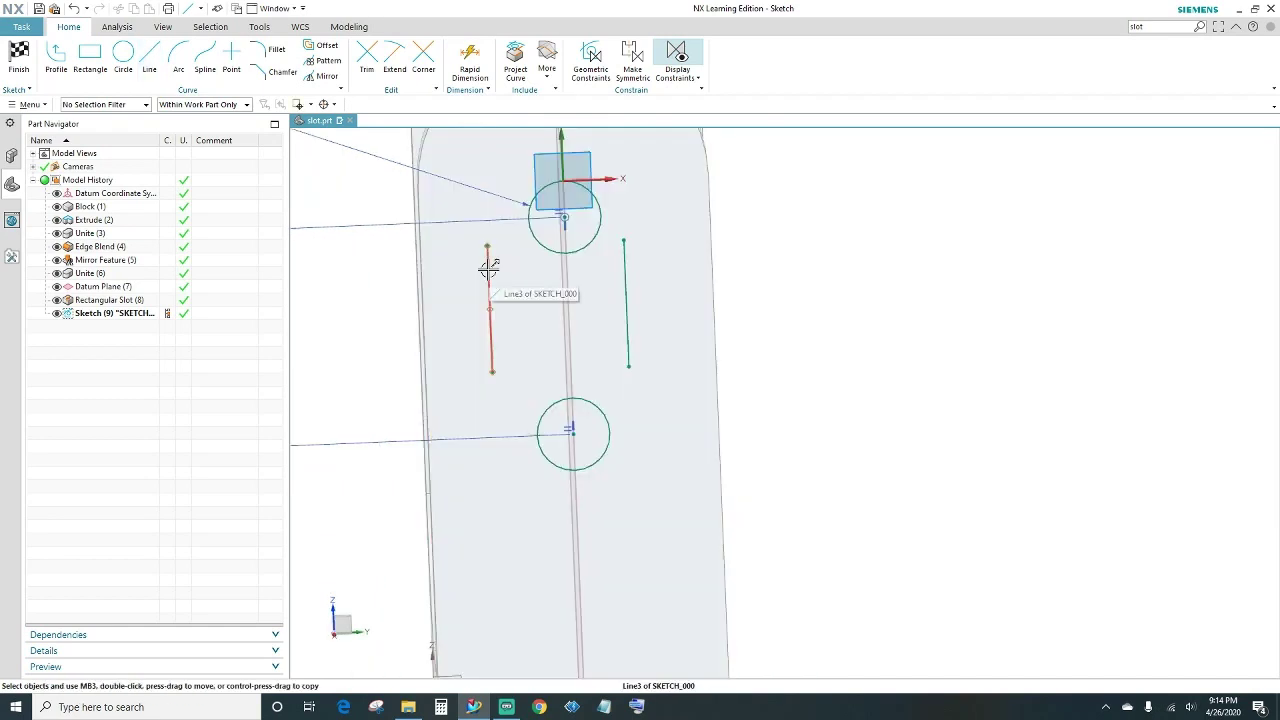
click(489, 268)
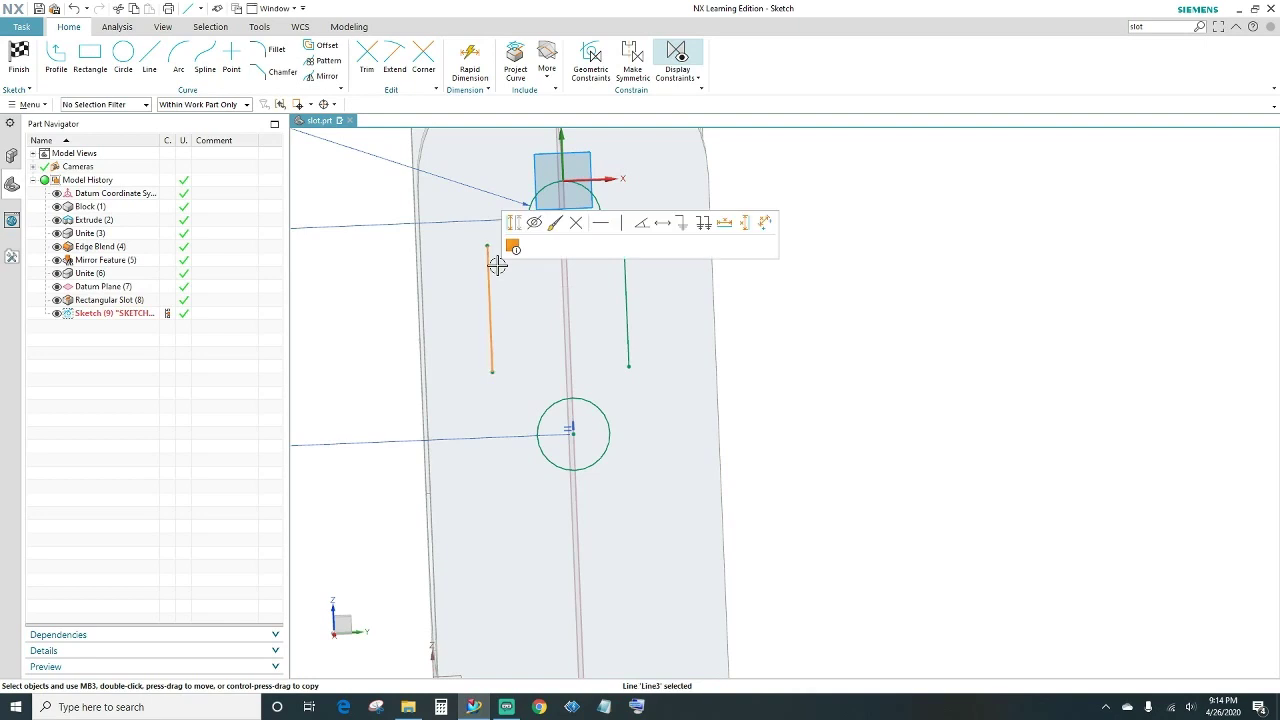
click(531, 199)
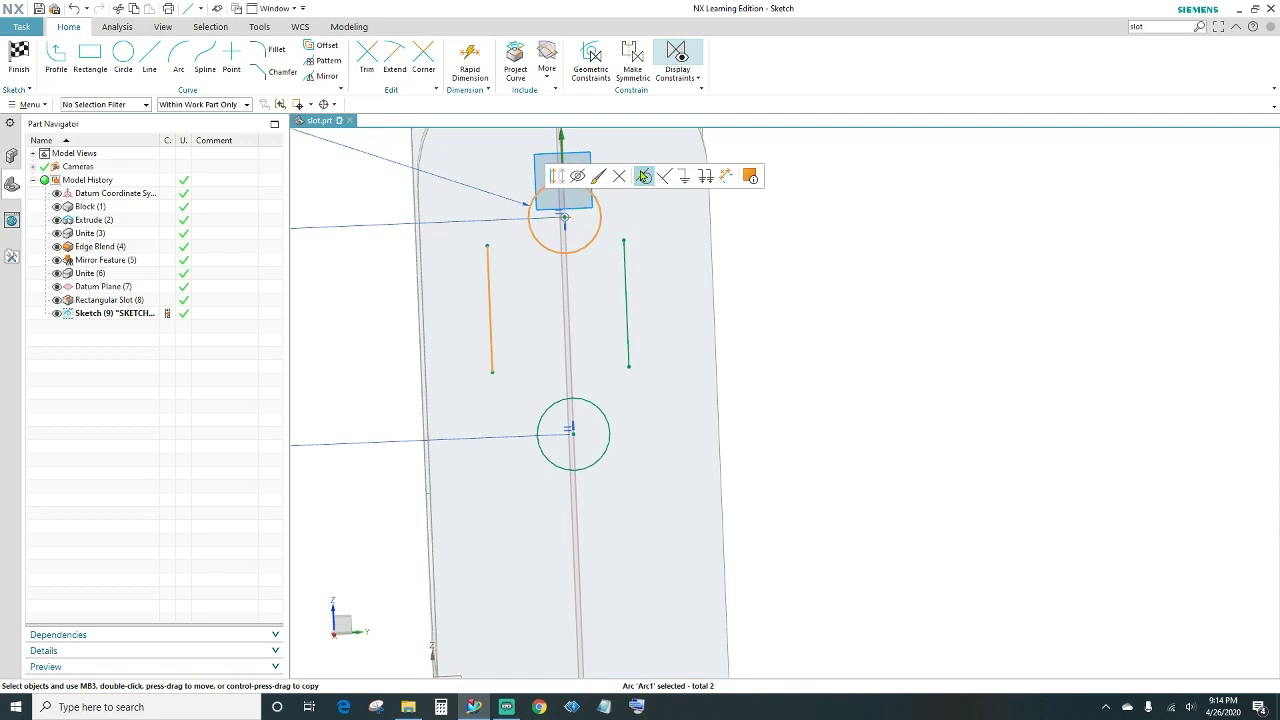
click(643, 176)
- Constrain the left line's upper endpoint onto the upper circle with Point on Curve
scroll(536, 265, up, 3)
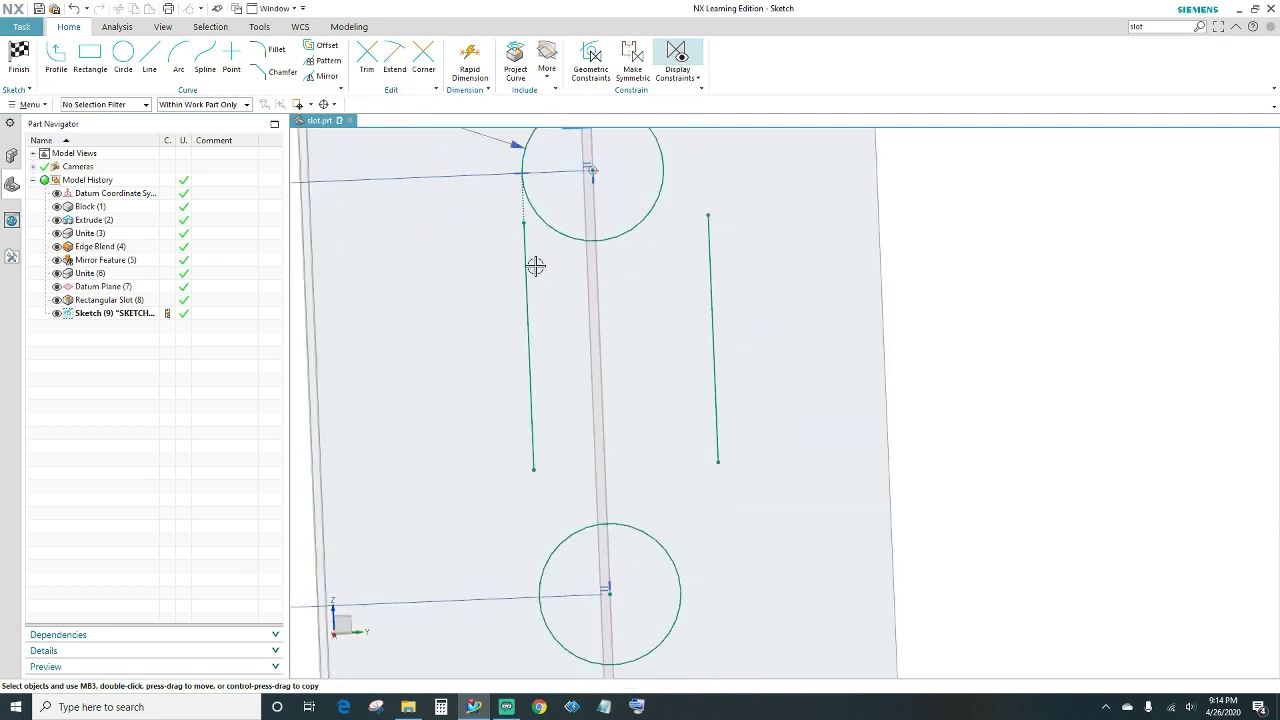
click(526, 221)
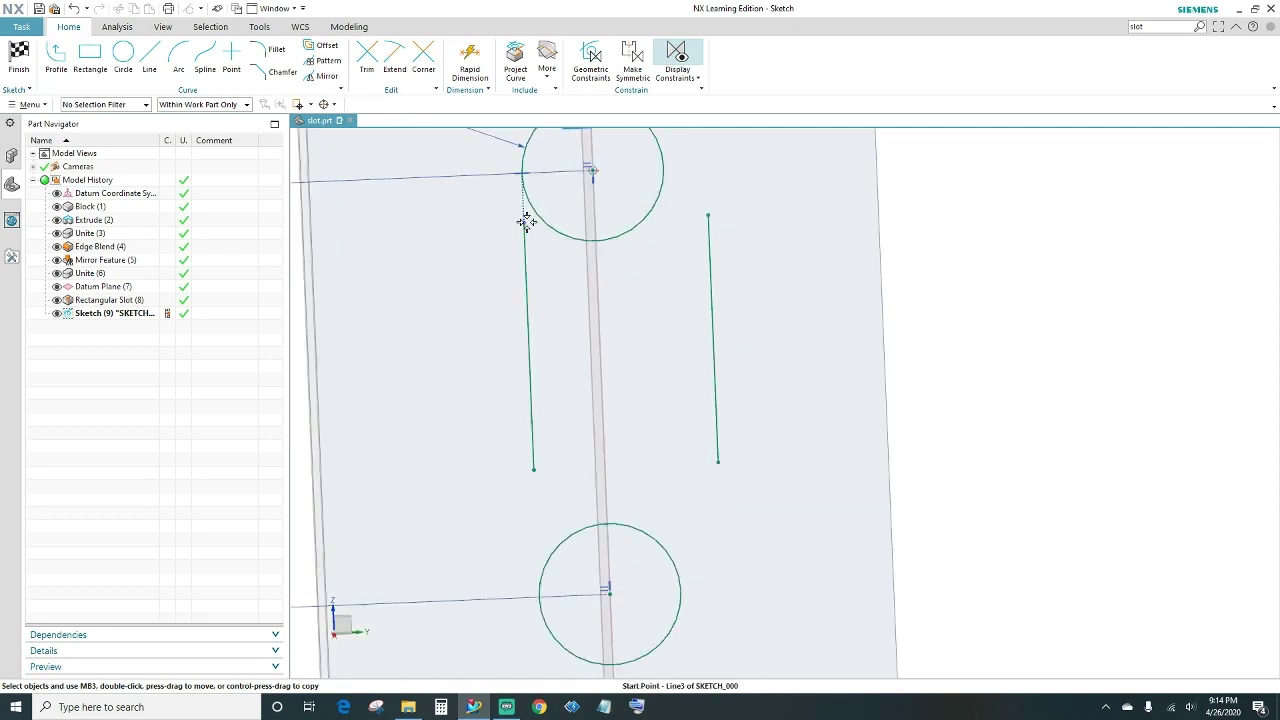
click(530, 205)
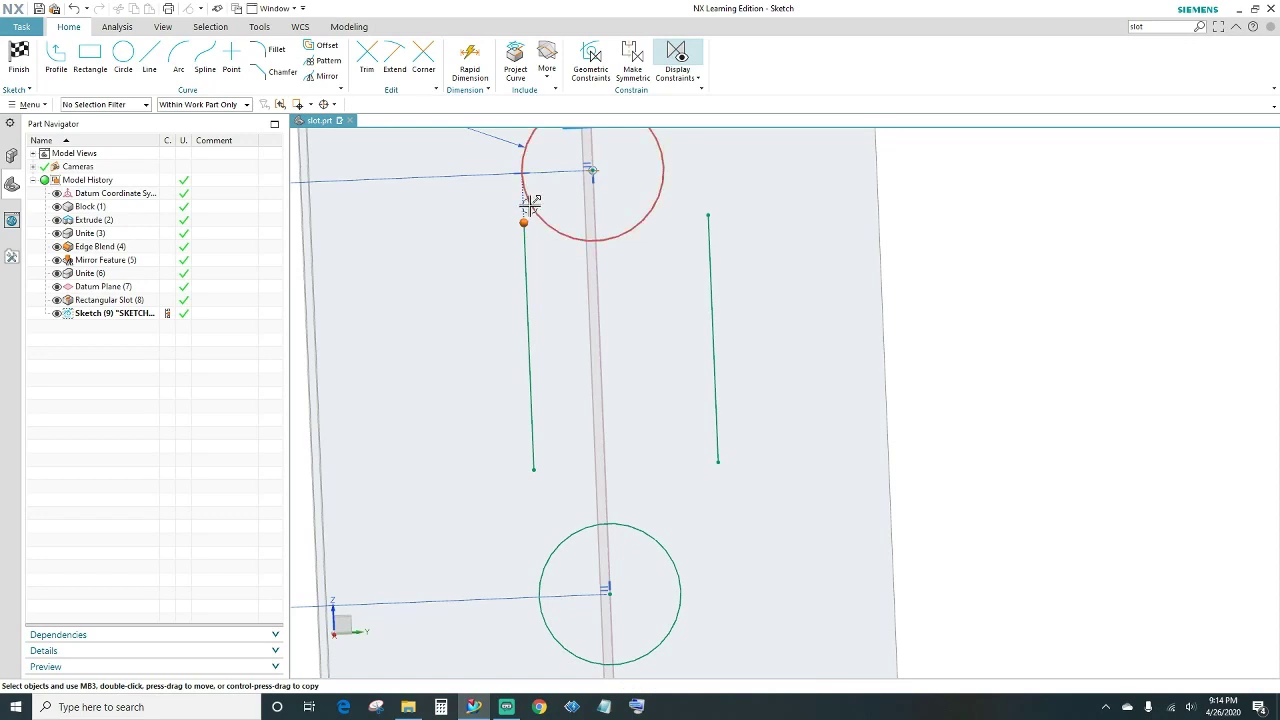
click(530, 205)
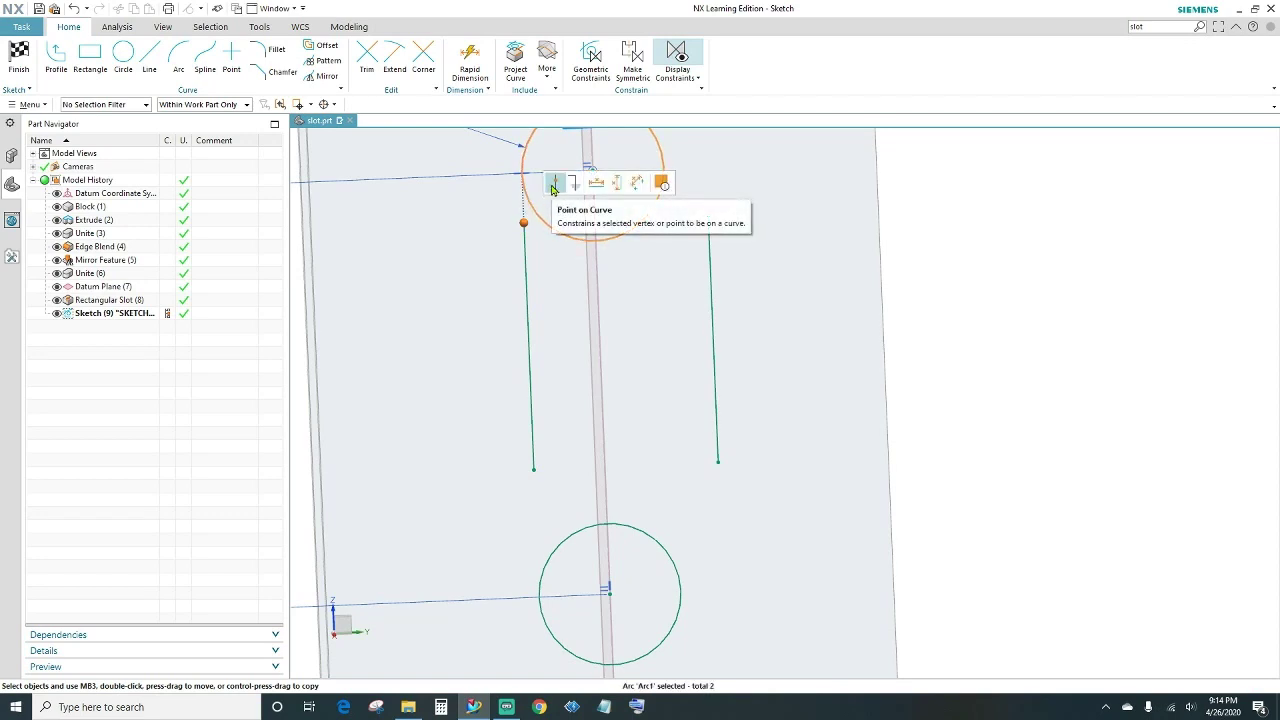
click(553, 185)
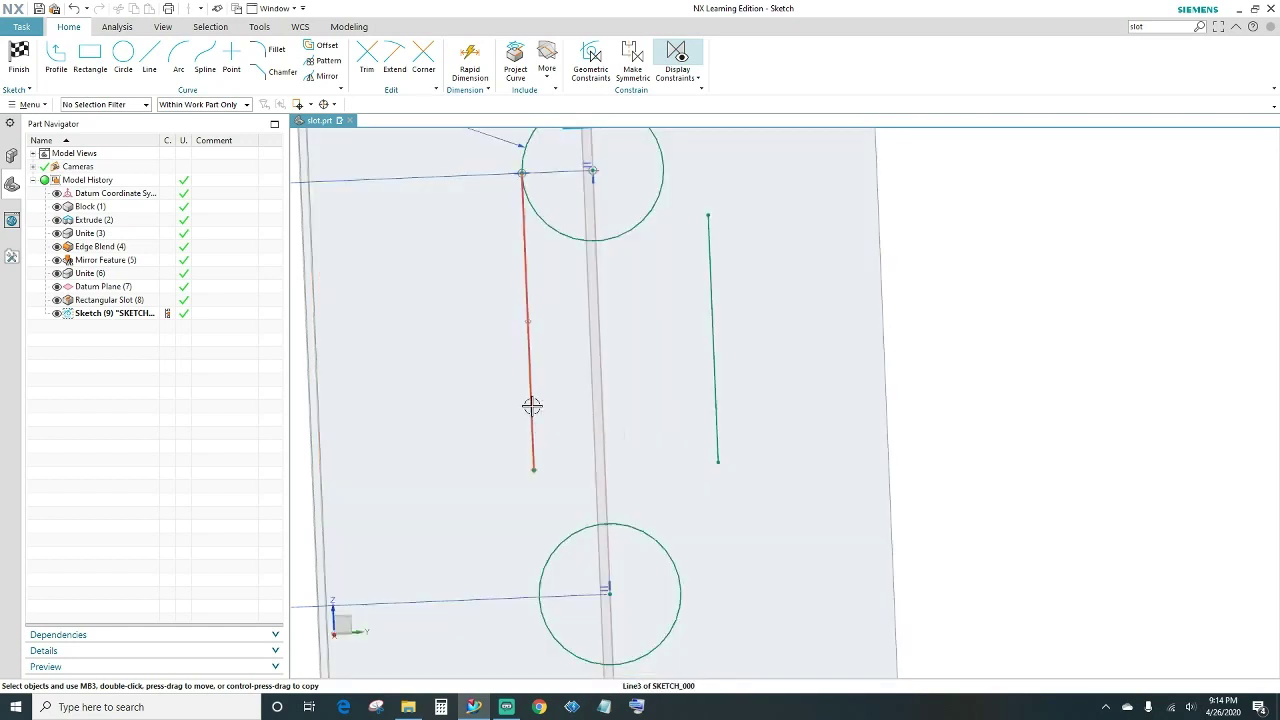
- Constrain the left vertical line tangent to the lower circle
click(531, 403)
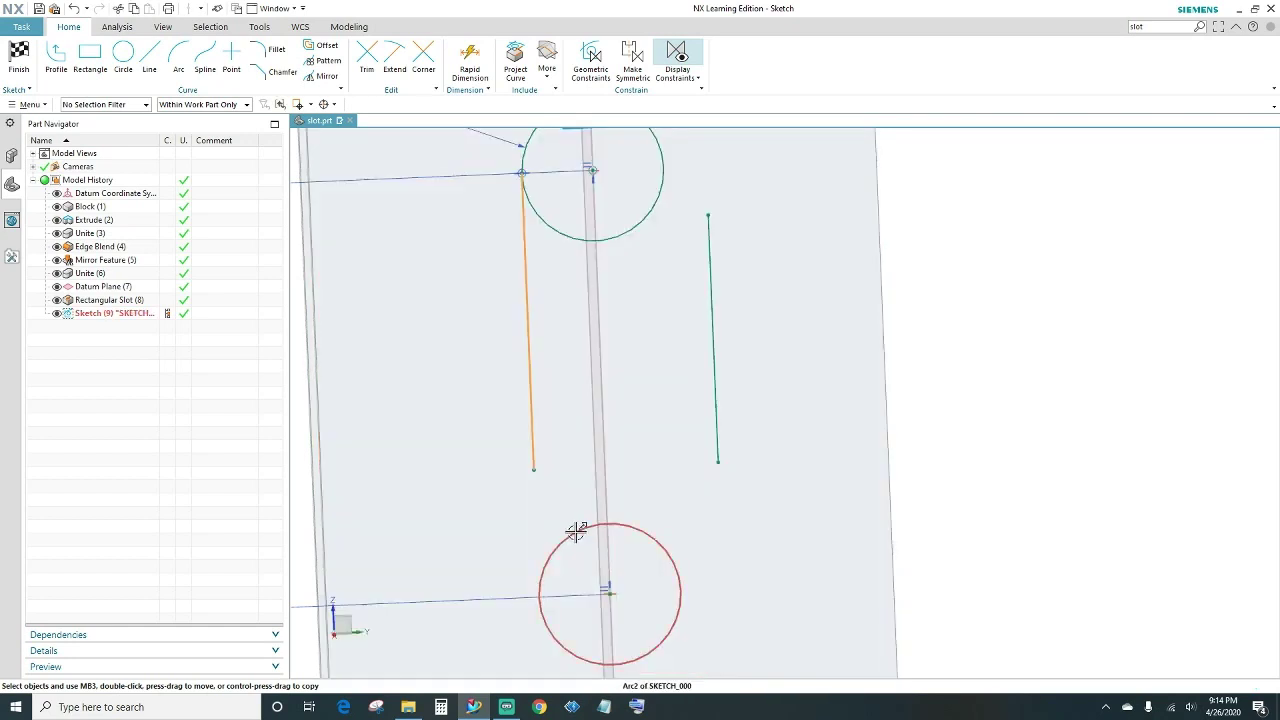
click(576, 532)
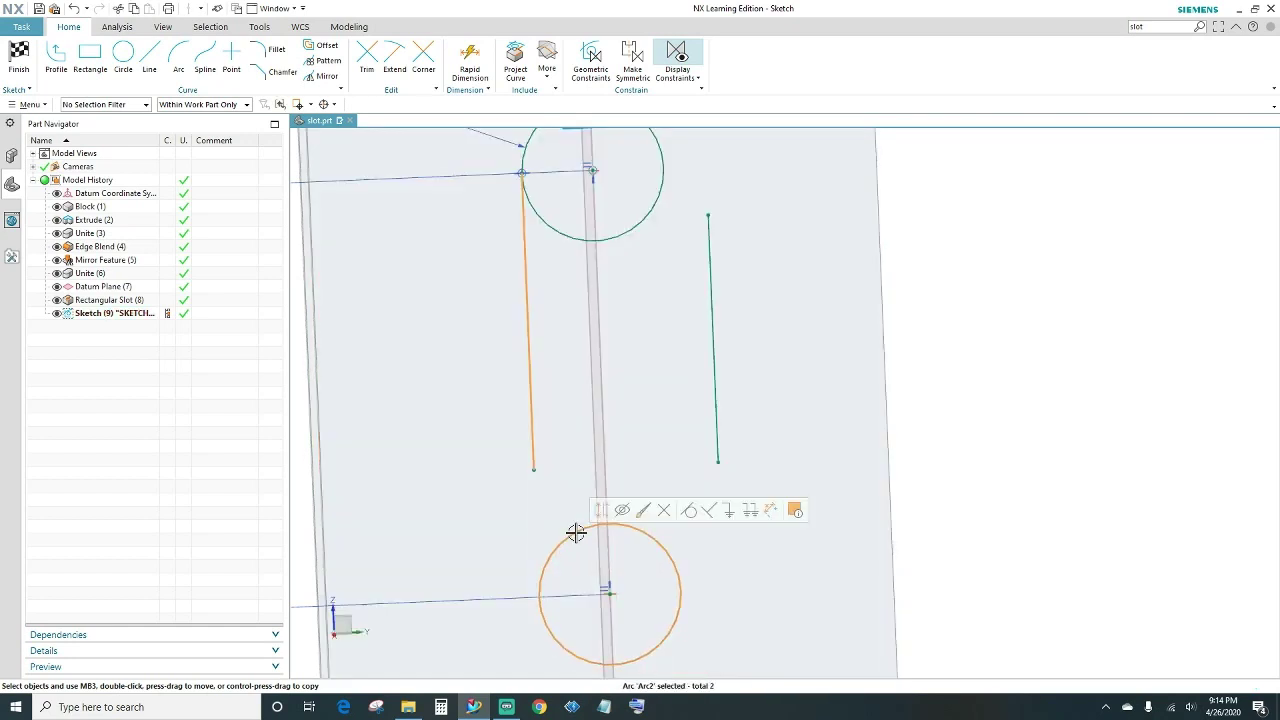
click(689, 510)
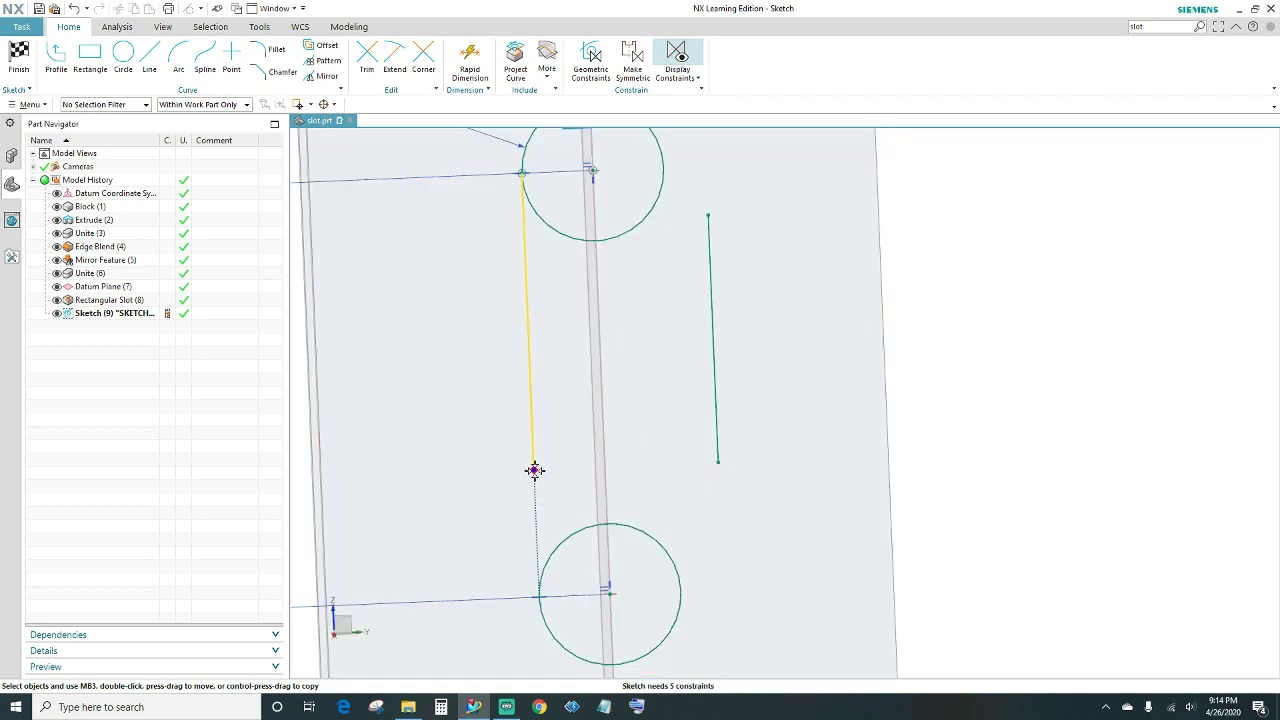
- Constrain the left vertical line's lower endpoint onto the lower circle with Point on Curve
click(535, 470)
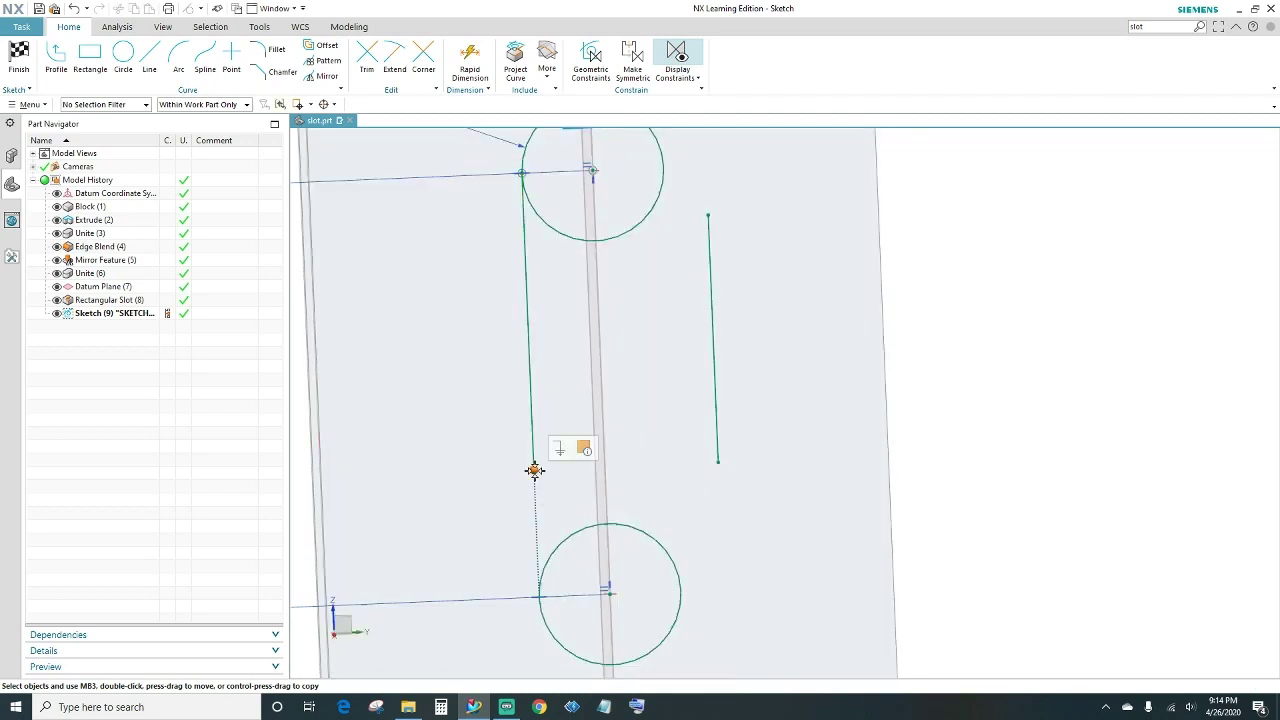
click(543, 553)
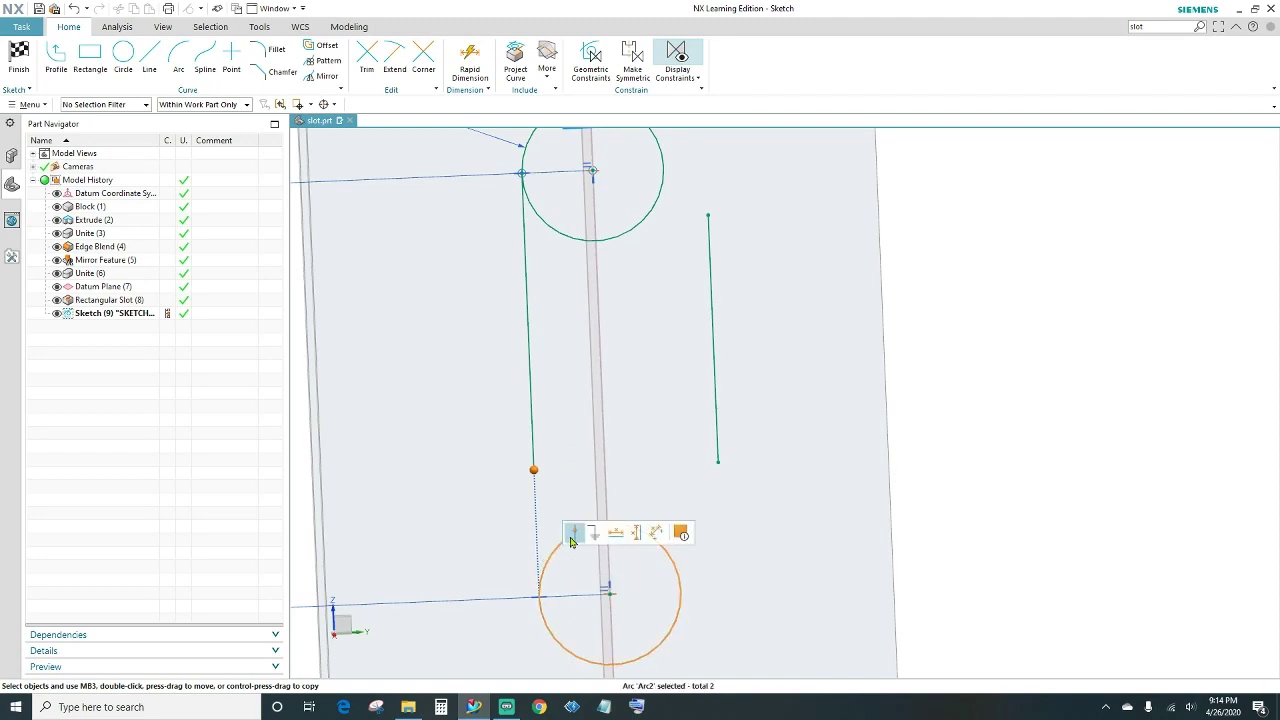
click(576, 536)
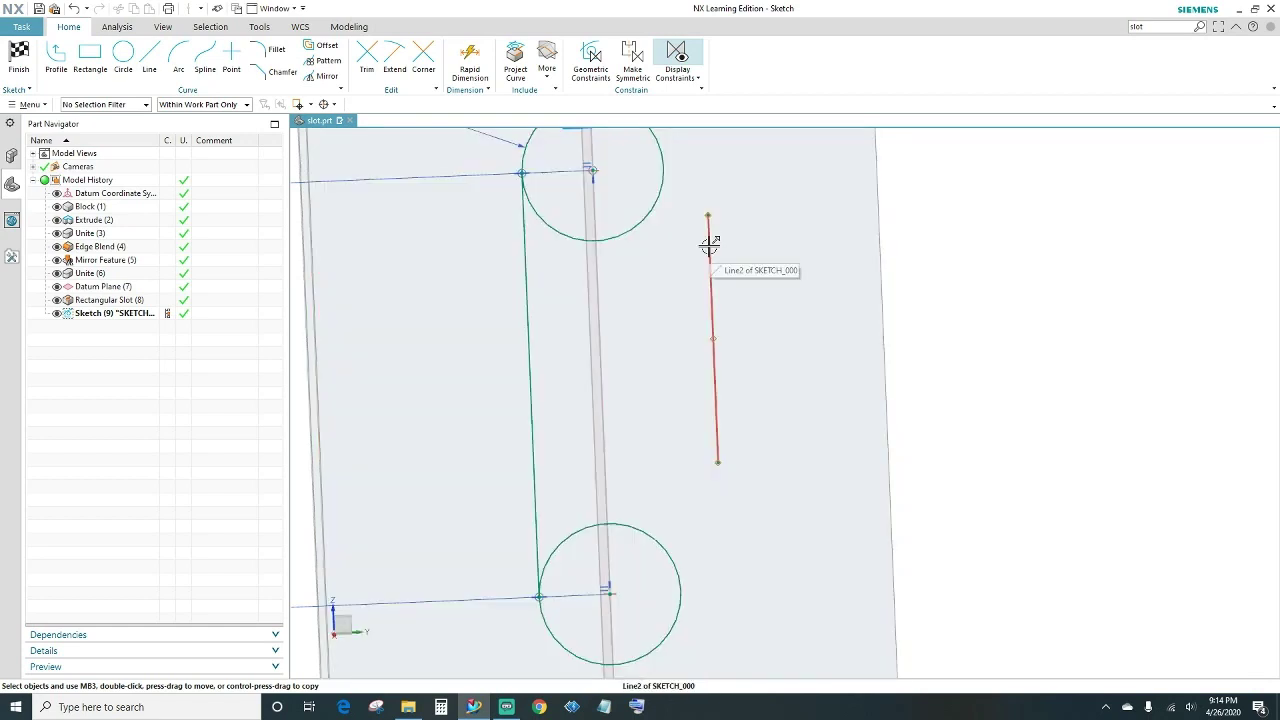
- Constrain the right vertical line tangent to the upper circle and place its upper endpoint on that circle with Point on Curve
click(709, 244)
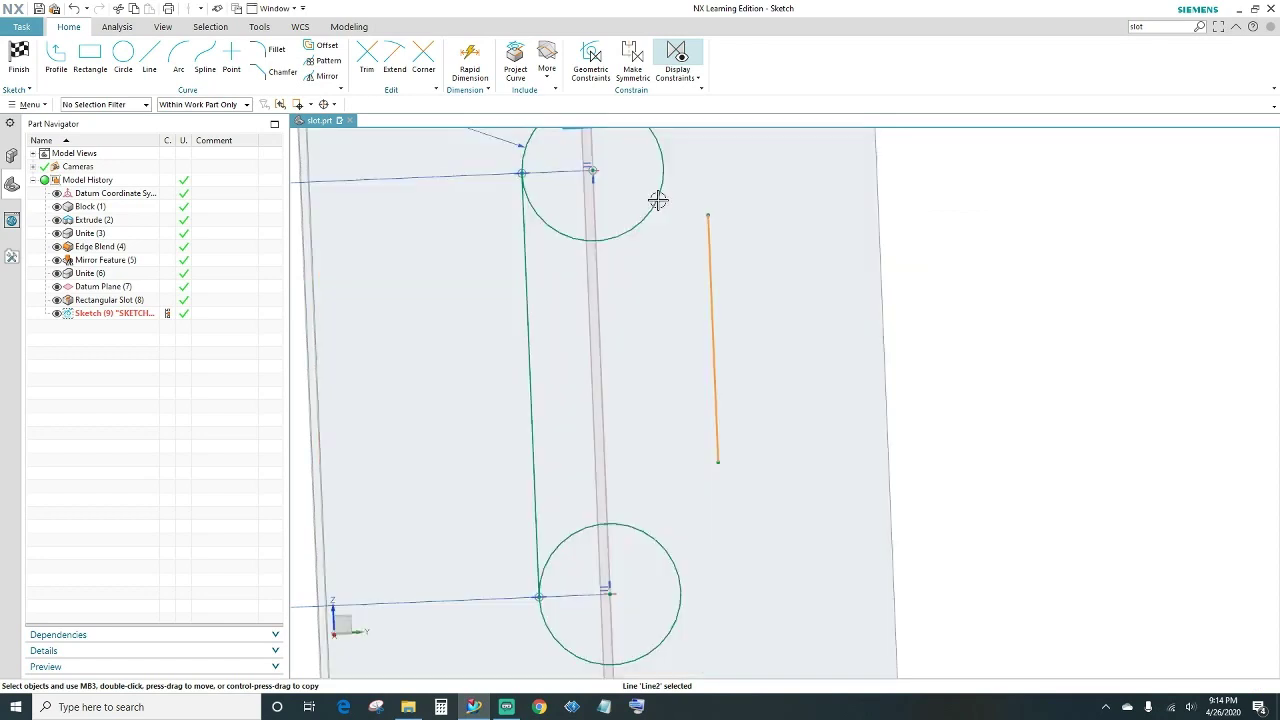
click(658, 200)
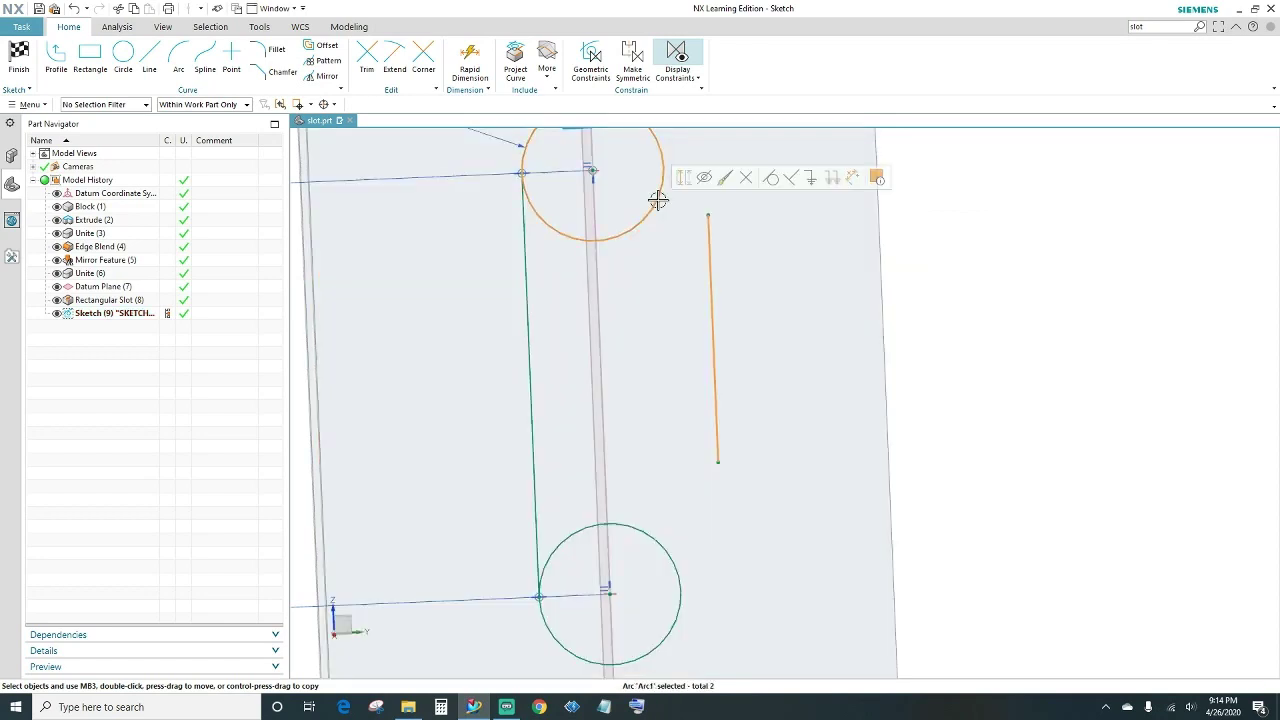
click(756, 178)
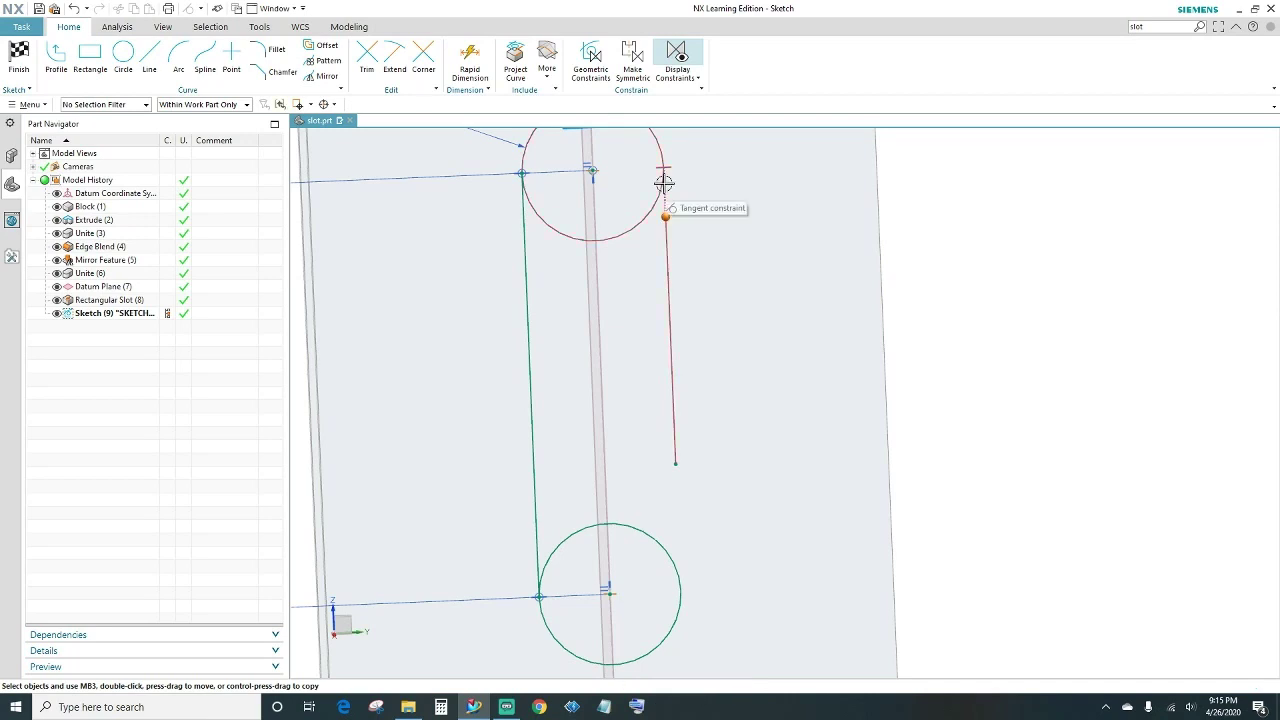
click(664, 183)
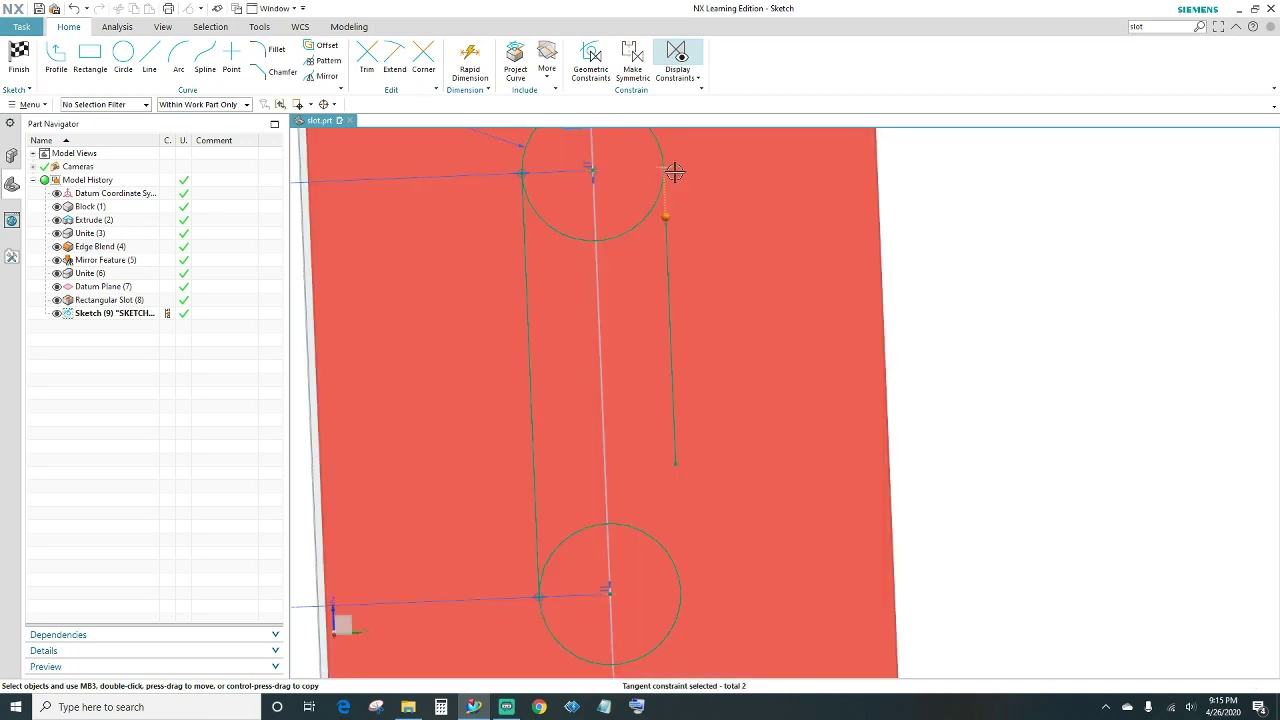
key(Escape)
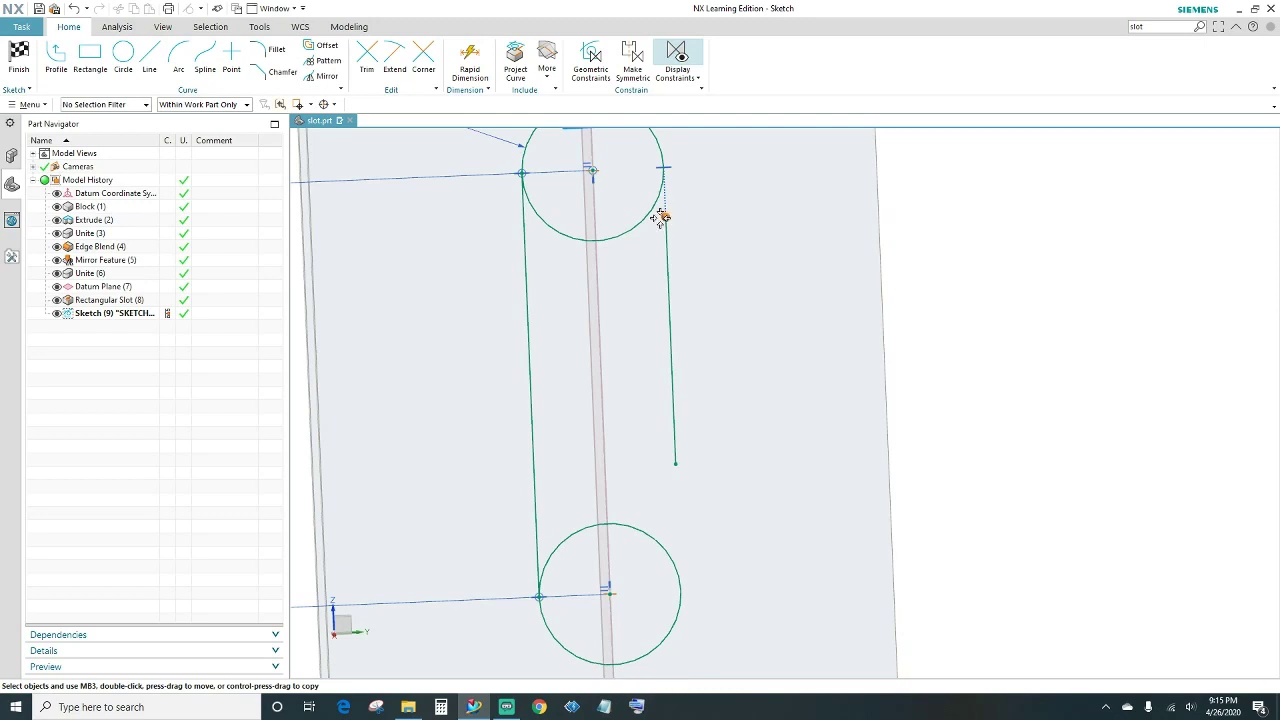
click(652, 215)
click(689, 191)
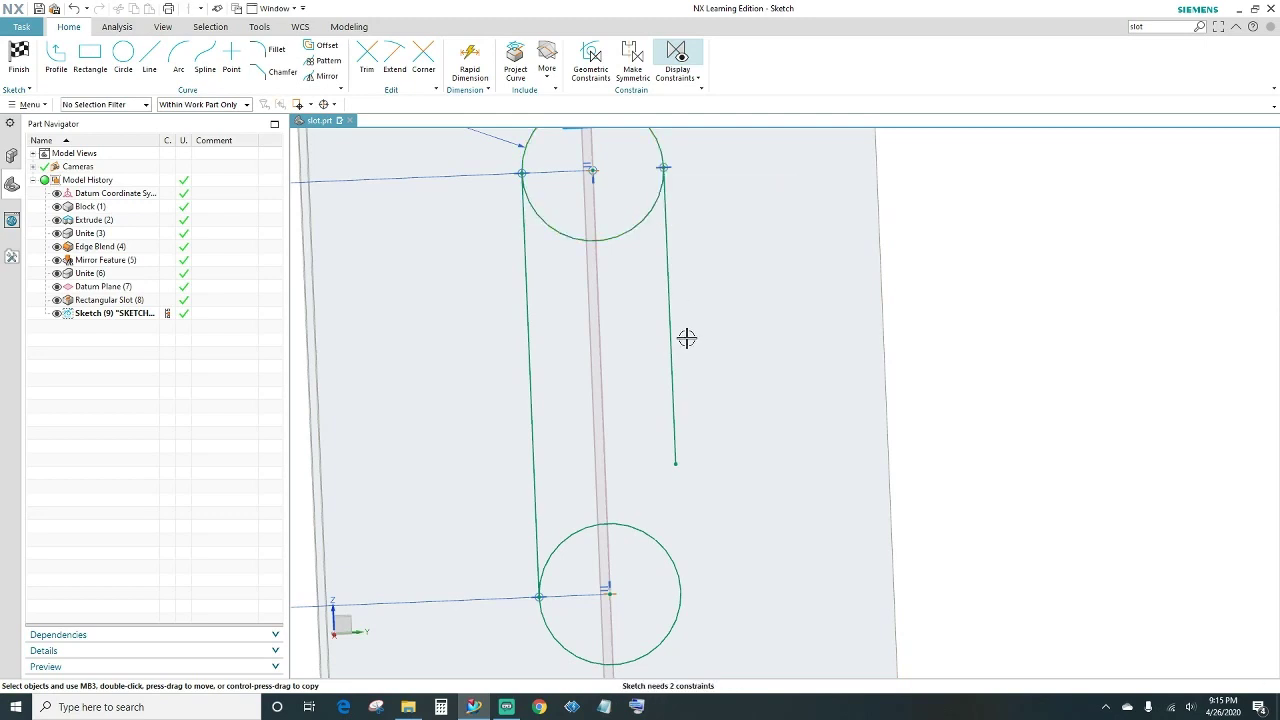
- Constrain the right vertical line tangent to the lower circle and place its lower endpoint on that circle with Point on Curve
click(683, 342)
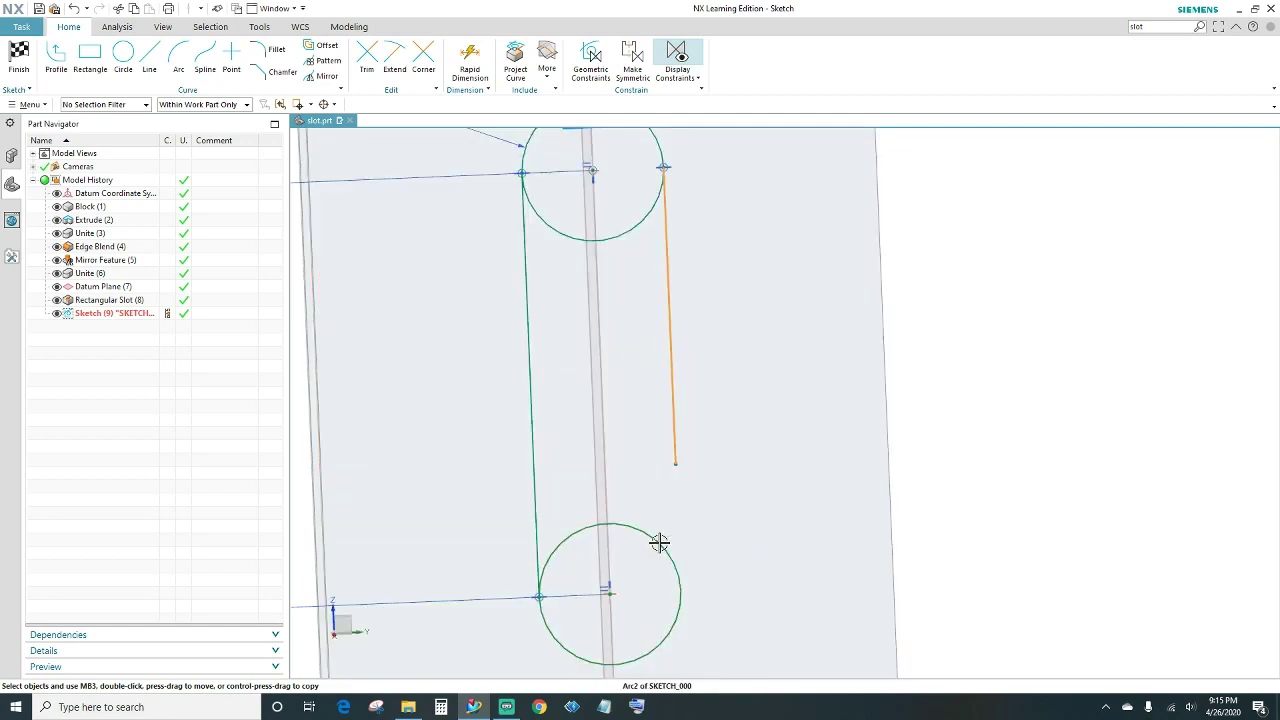
click(661, 540)
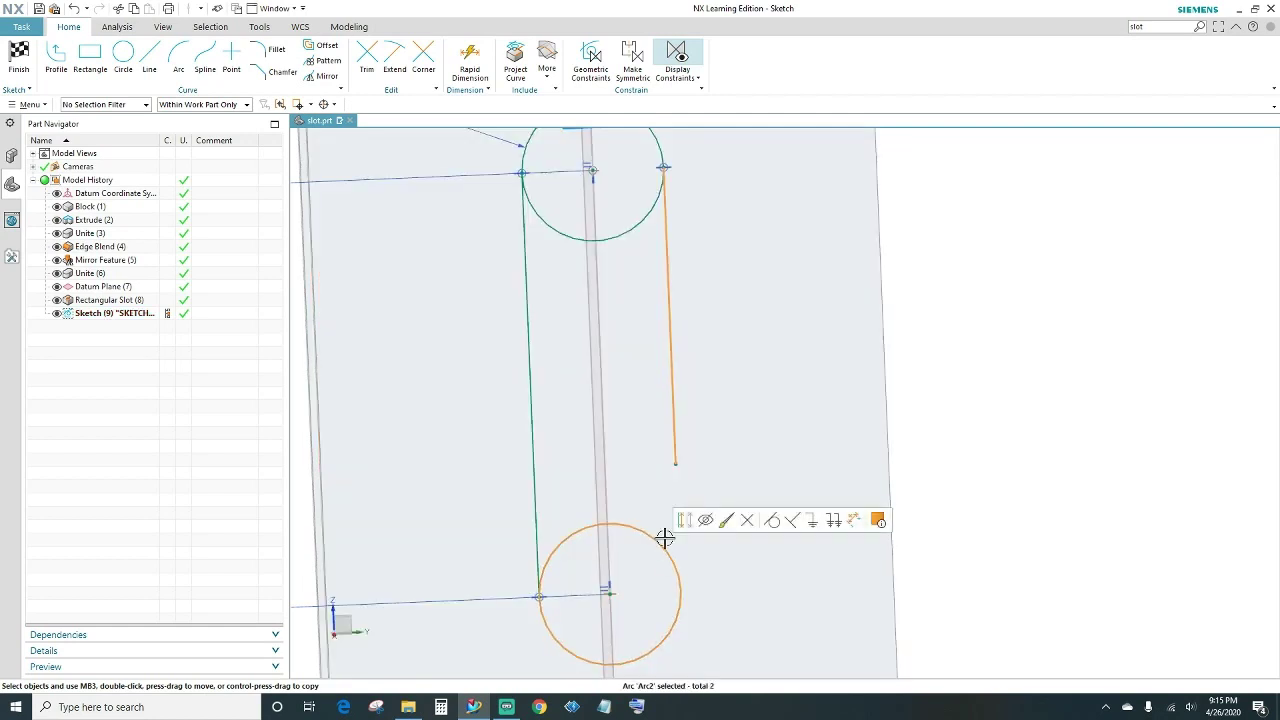
click(771, 521)
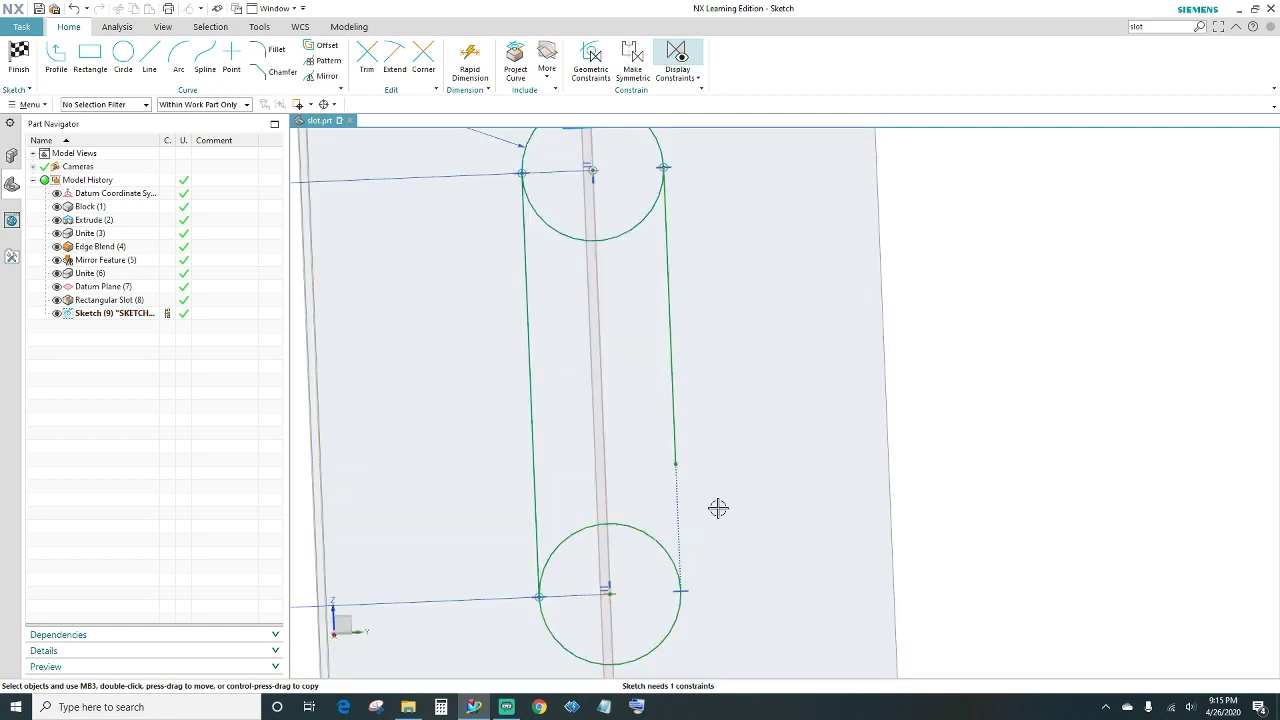
click(676, 464)
click(666, 549)
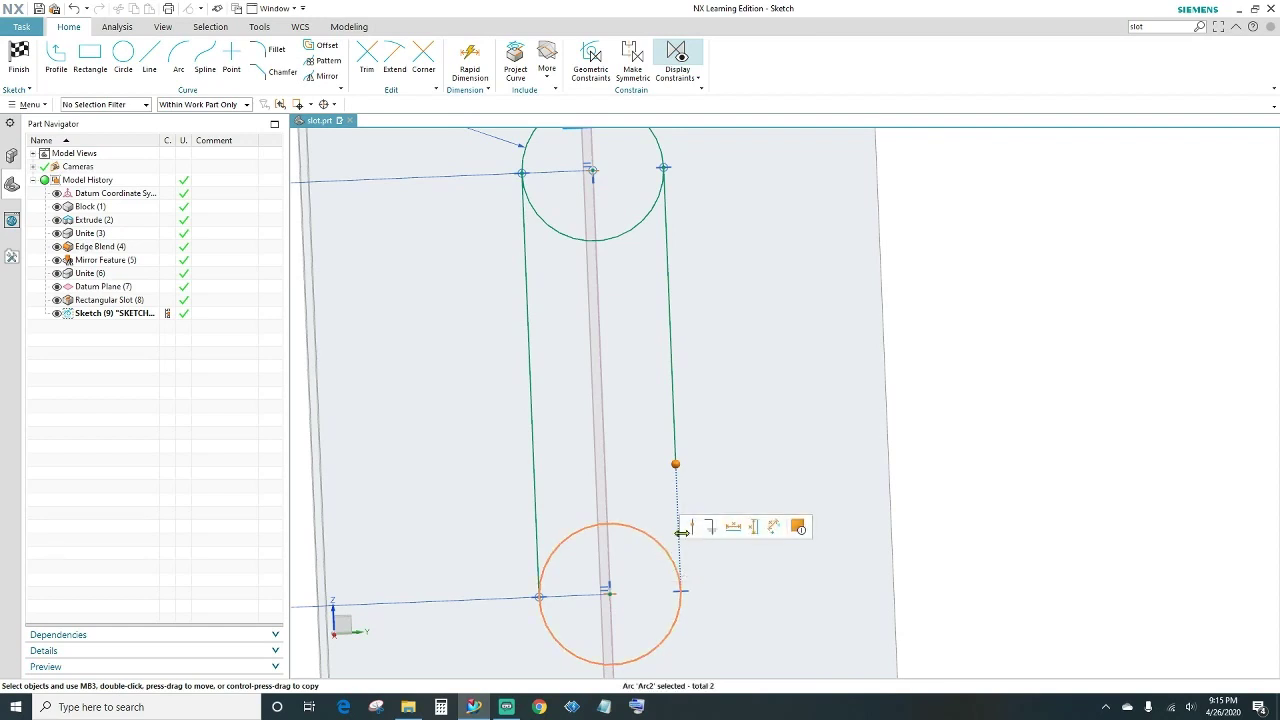
click(690, 527)
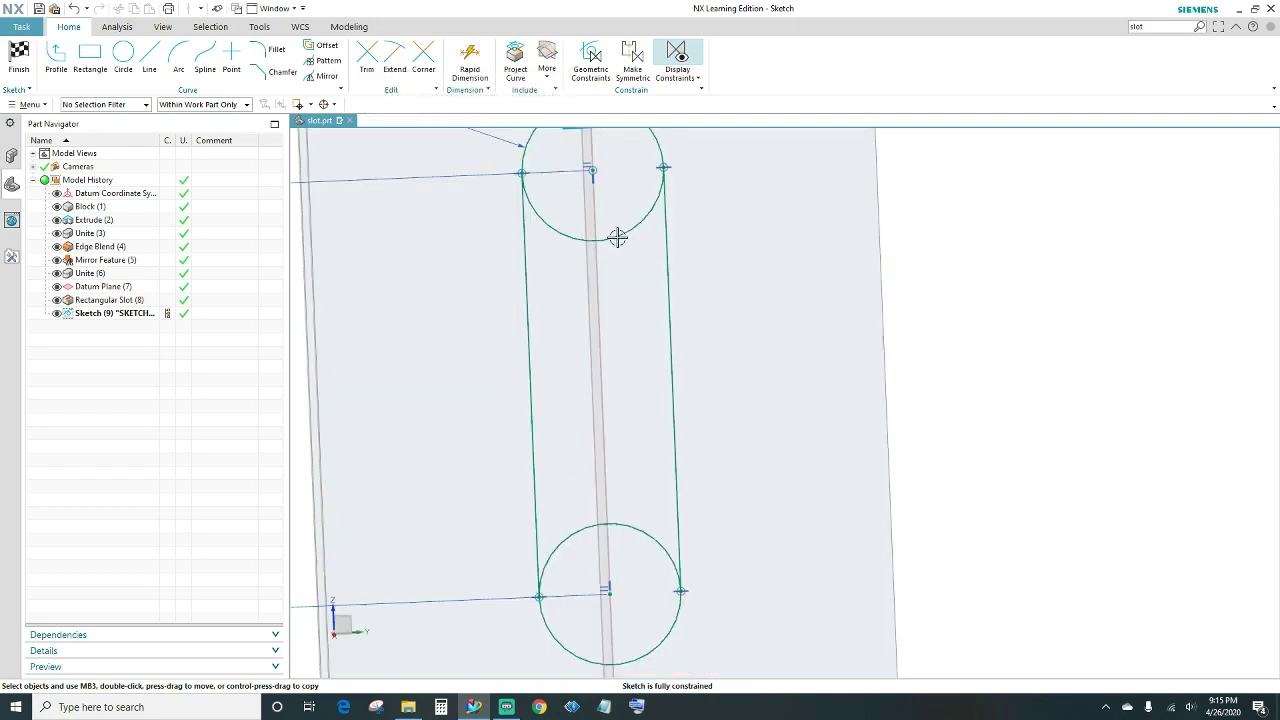
- Trim the inner arcs of both circles with Quick Trim, leaving a closed slot outline
click(367, 58)
click(554, 229)
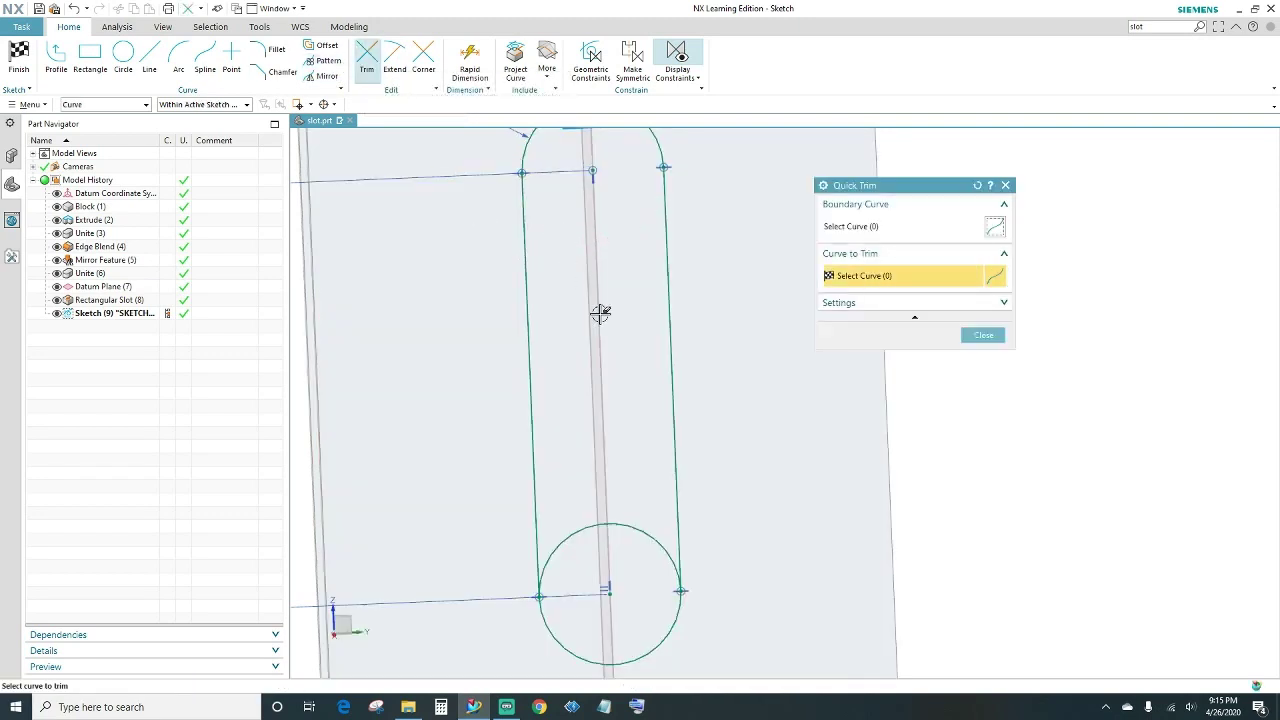
click(618, 524)
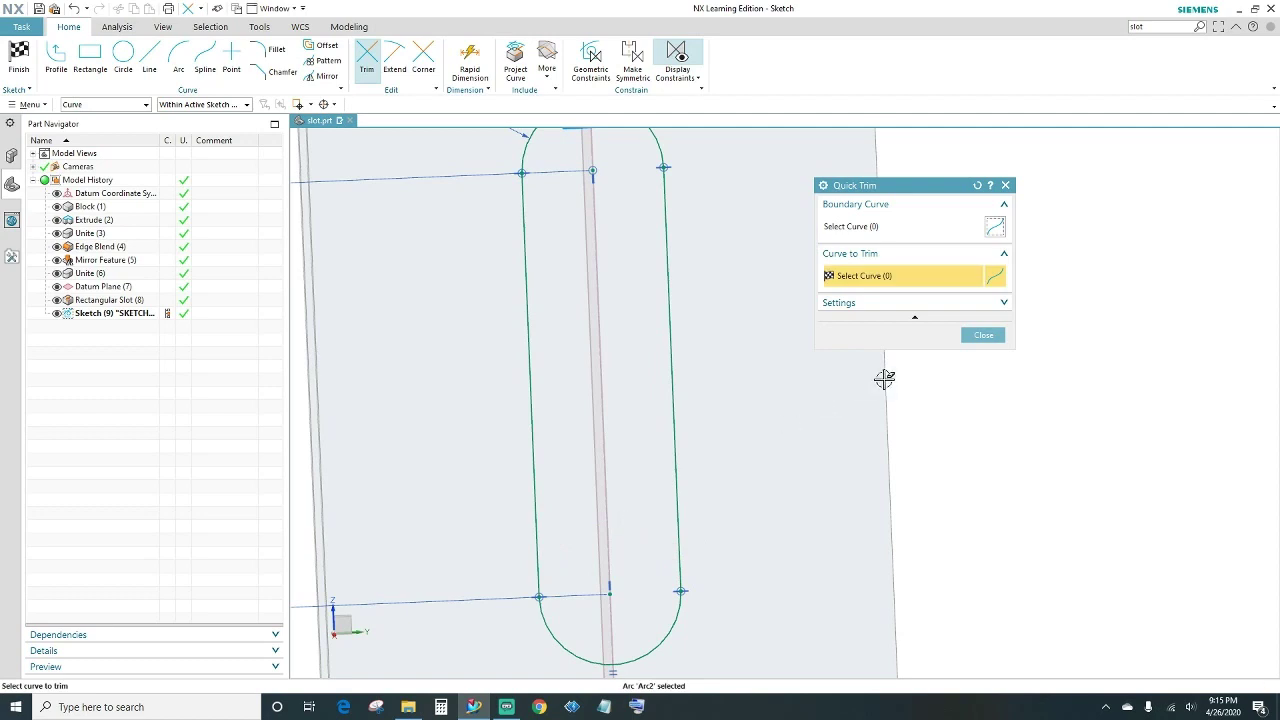
click(981, 335)
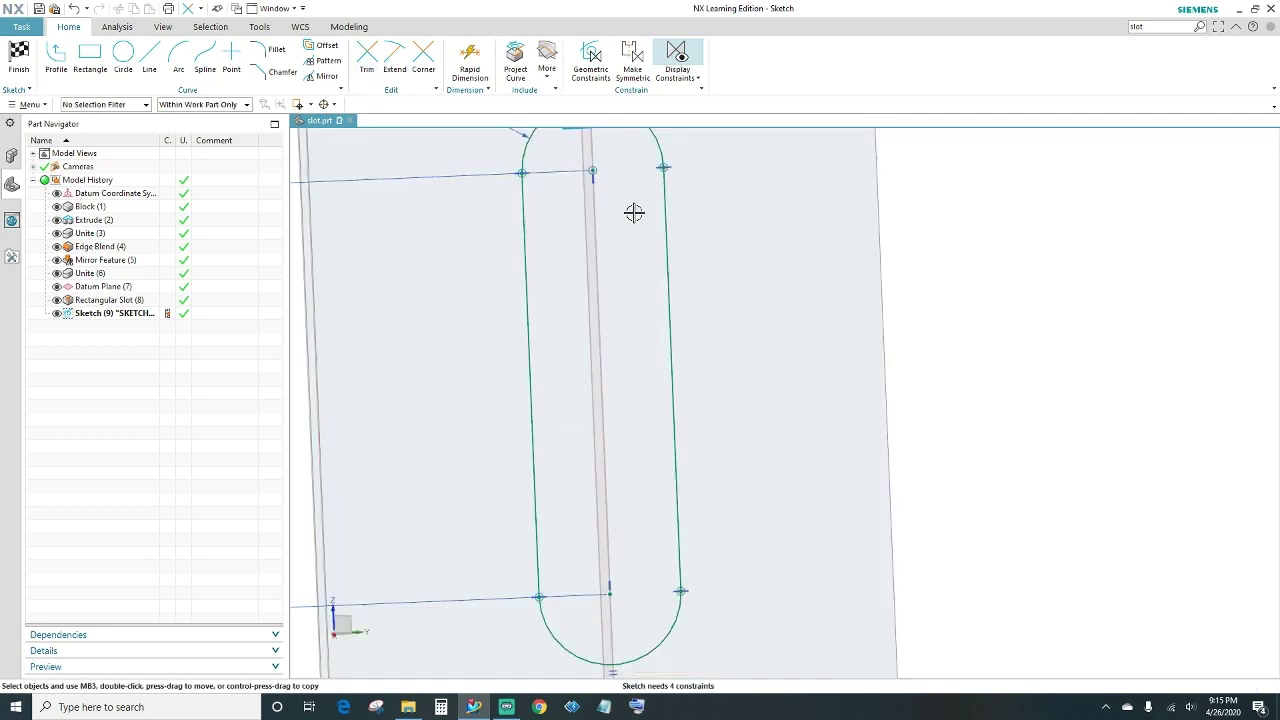
- Make the right line's upper endpoint coincident with the adjoining endpoint of the upper arc
scroll(611, 337, up, 2)
scroll(677, 291, up, 5)
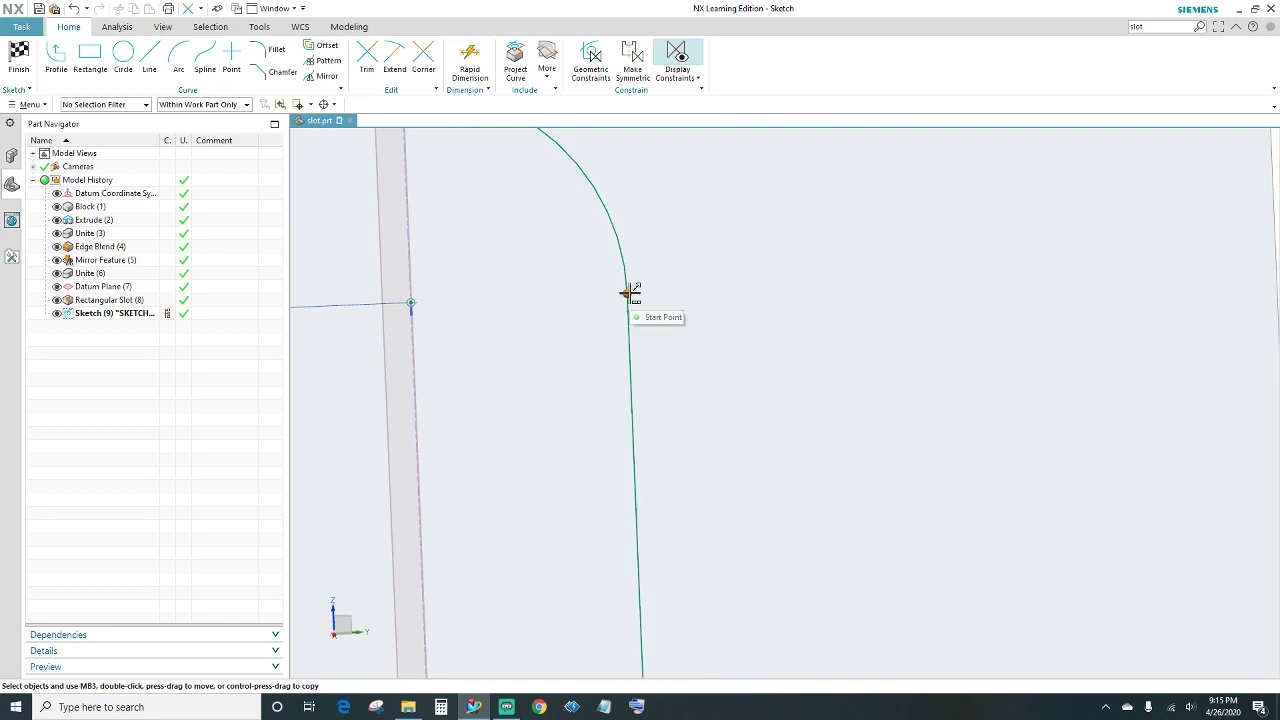
click(630, 292)
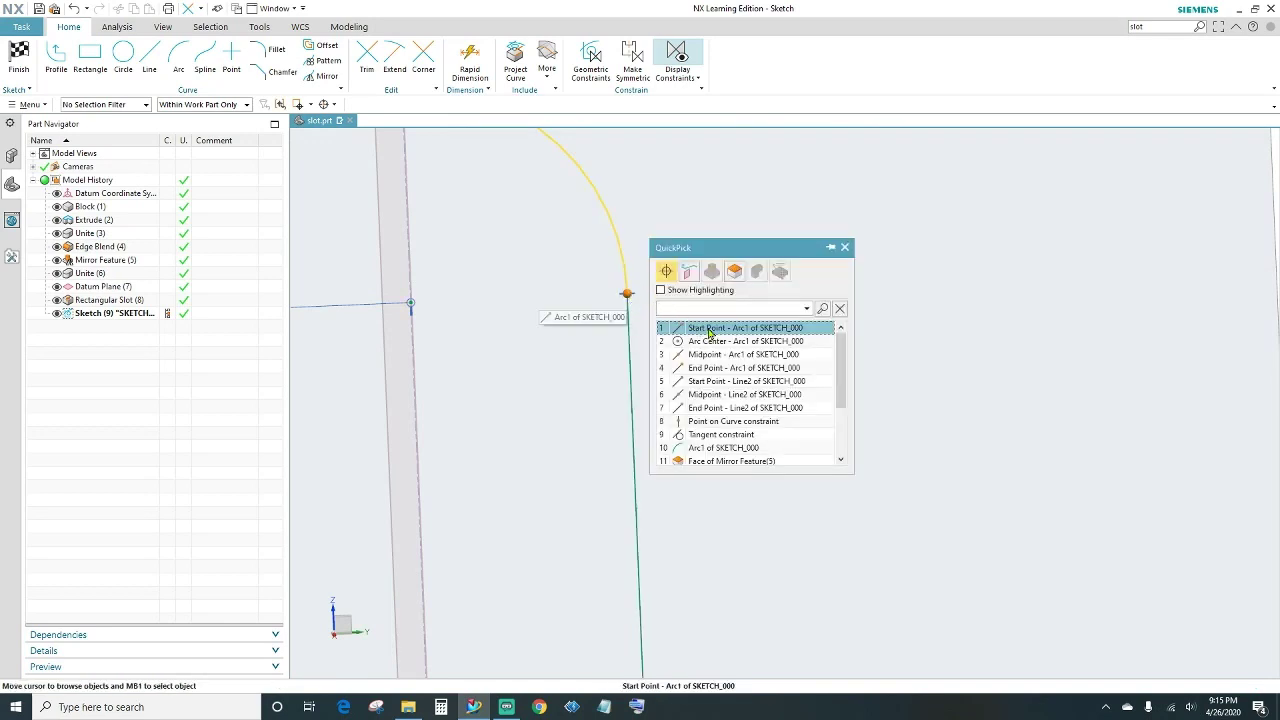
click(708, 327)
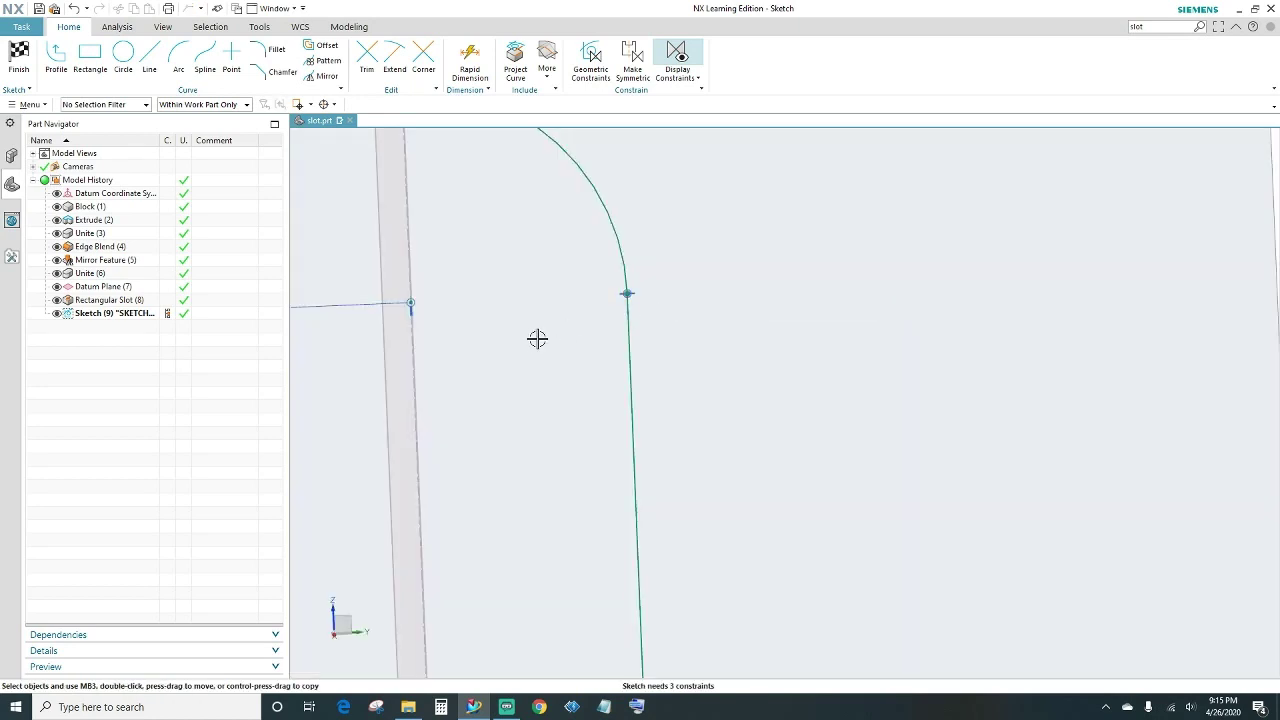
- Make the left line's upper endpoint coincident with the adjoining endpoint of the upper arc
shift+middle_drag(583, 358, 868, 360)
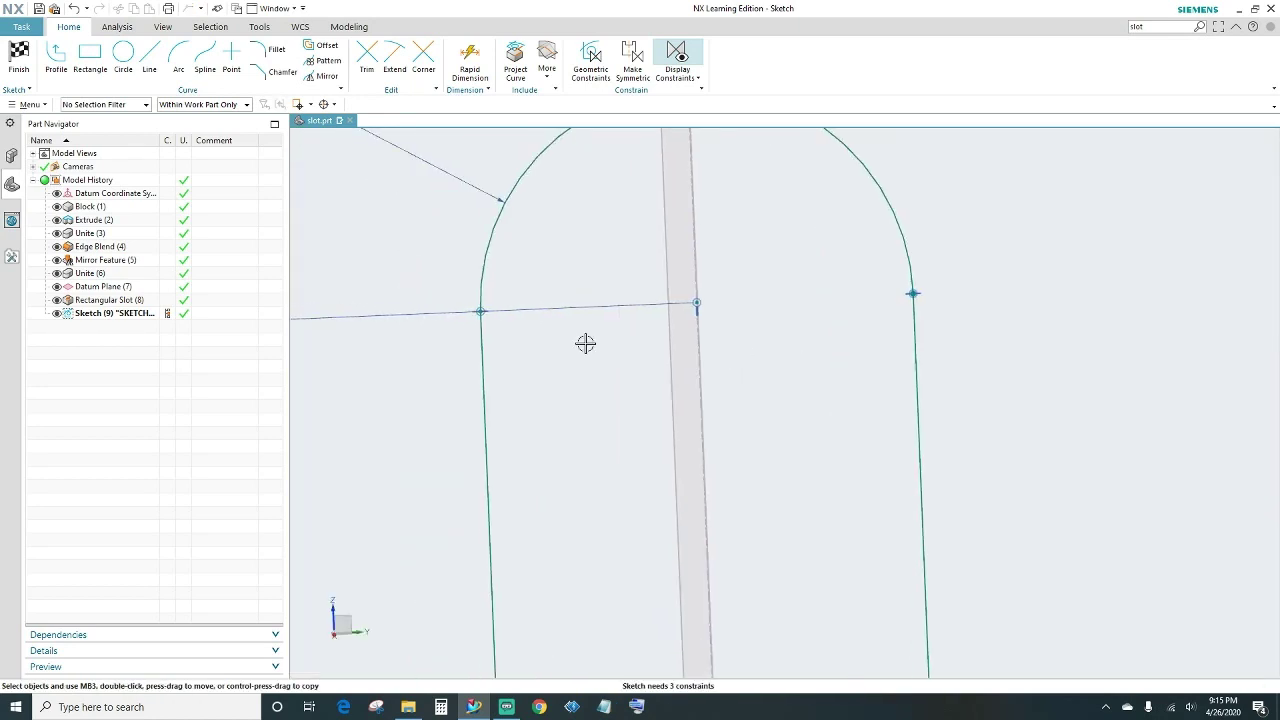
click(480, 311)
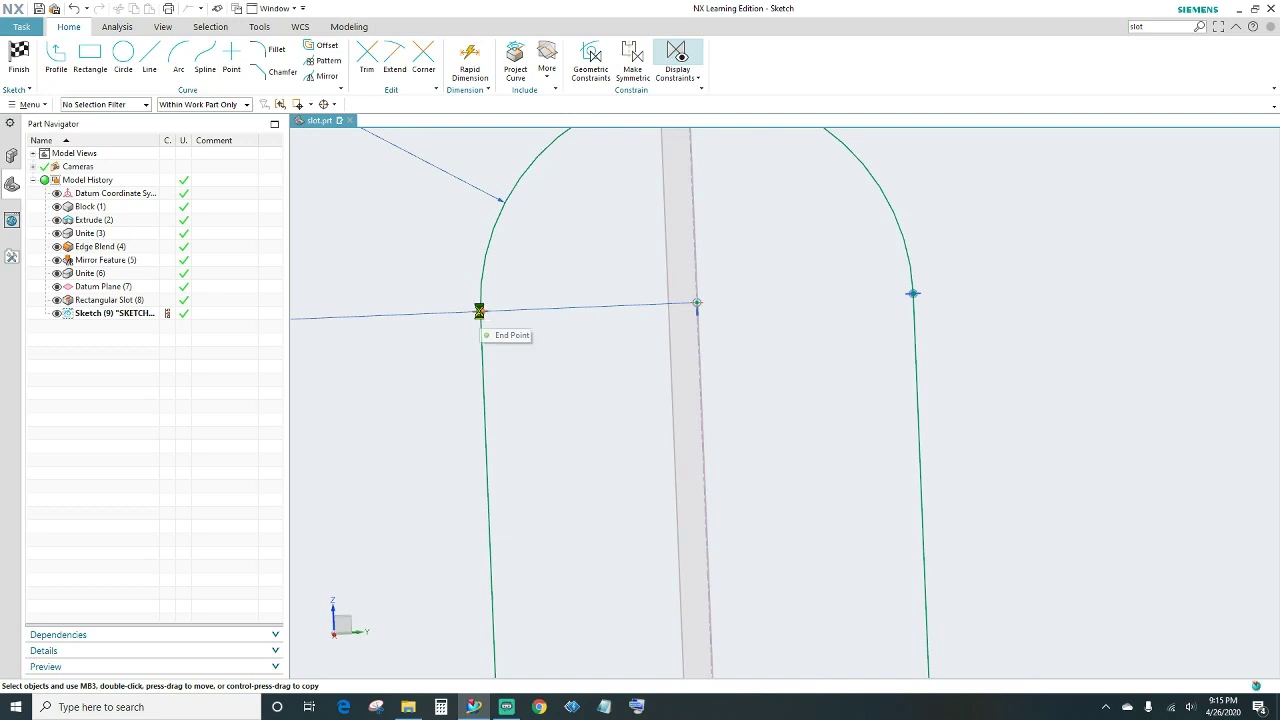
click(480, 311)
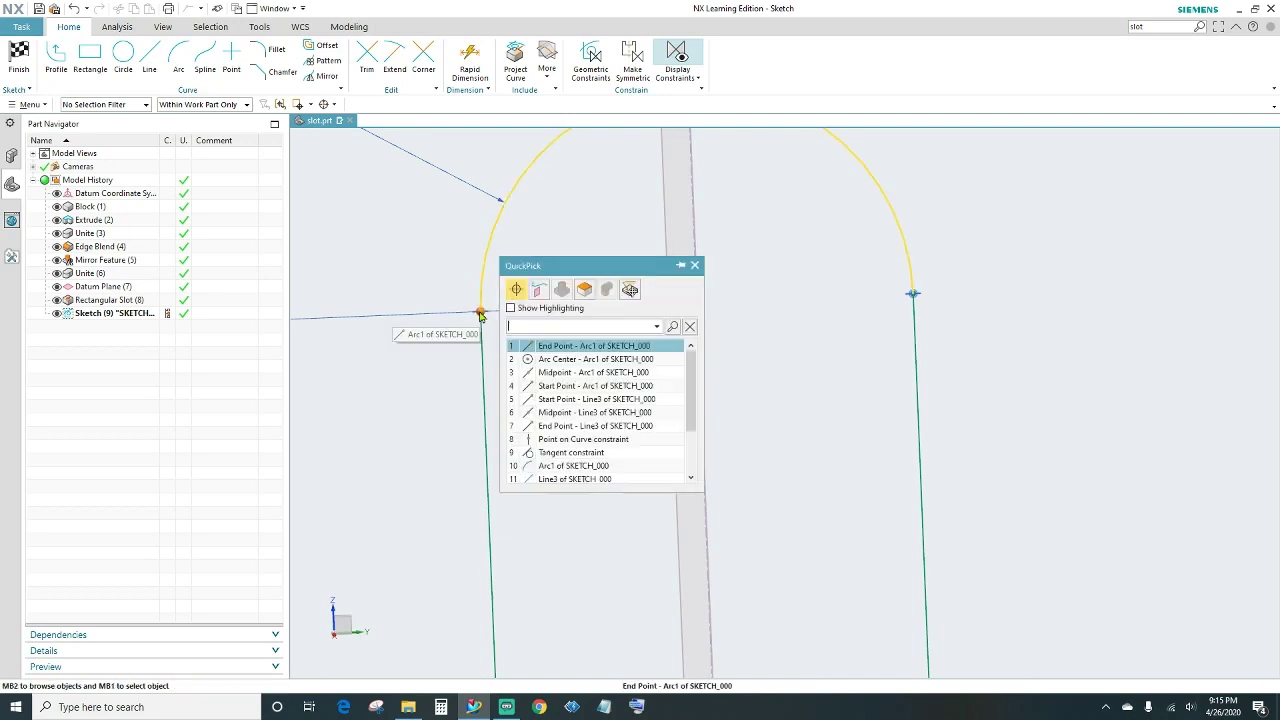
click(555, 345)
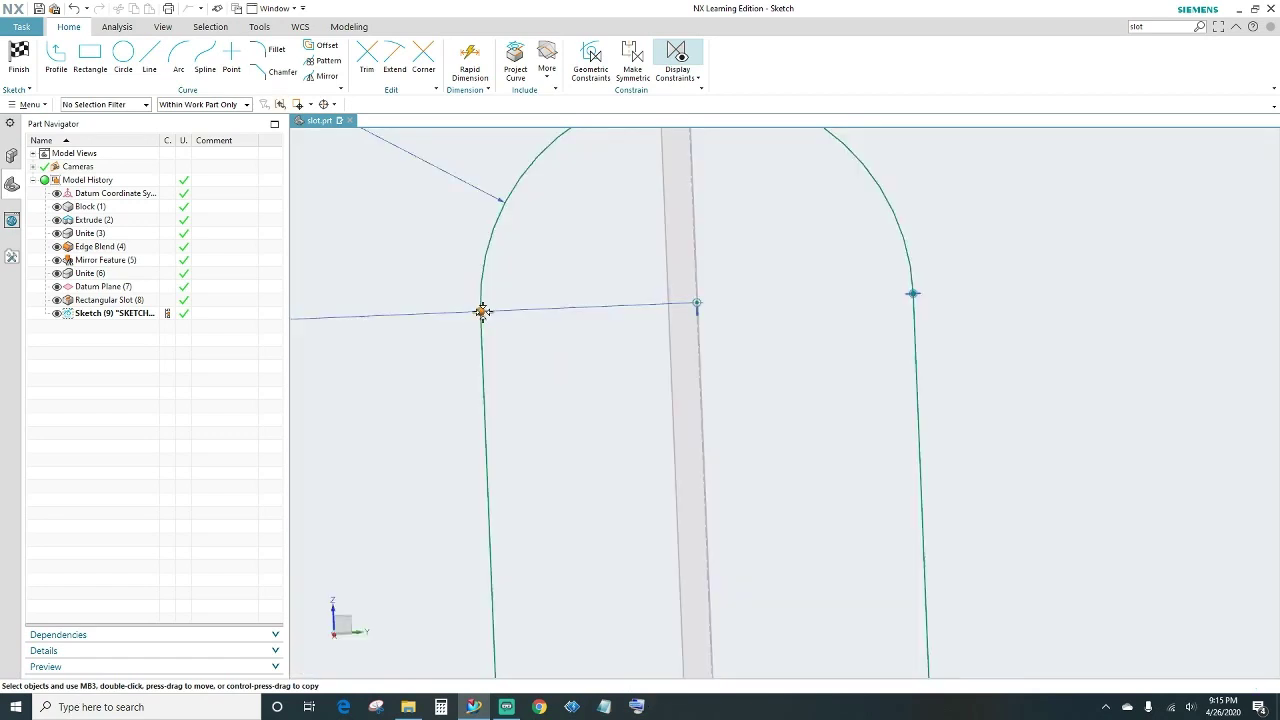
click(483, 311)
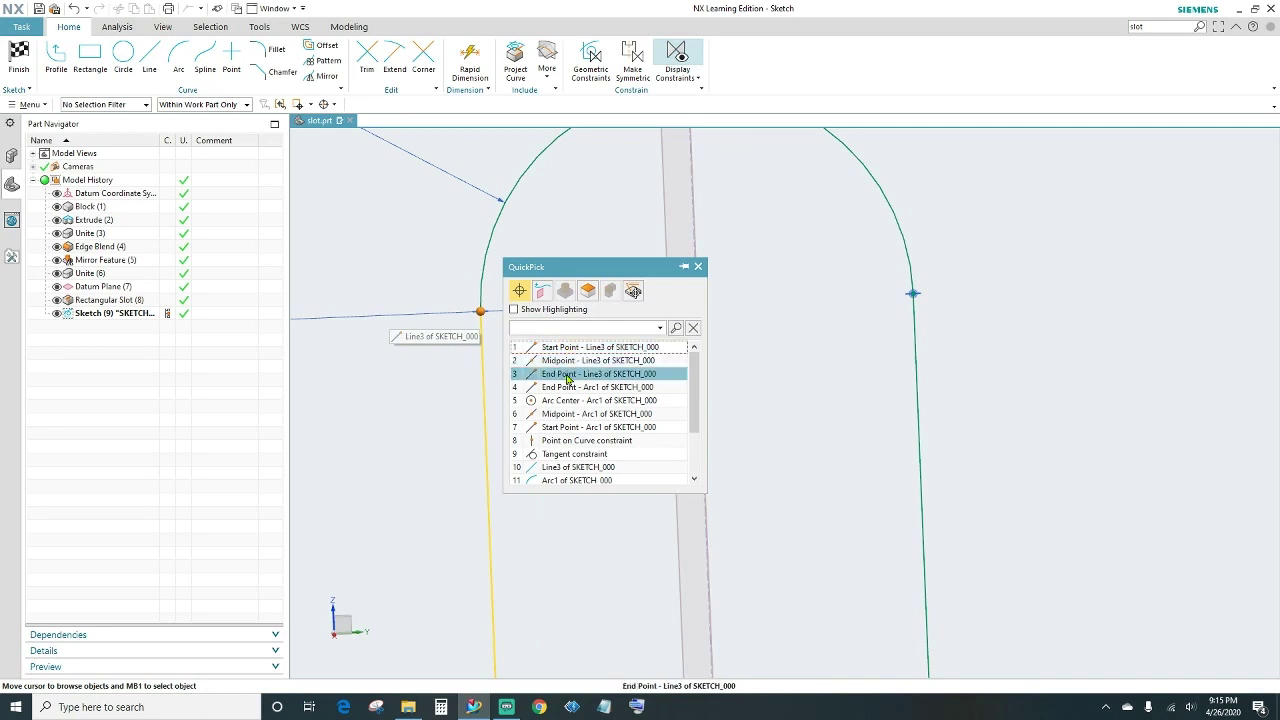
click(565, 386)
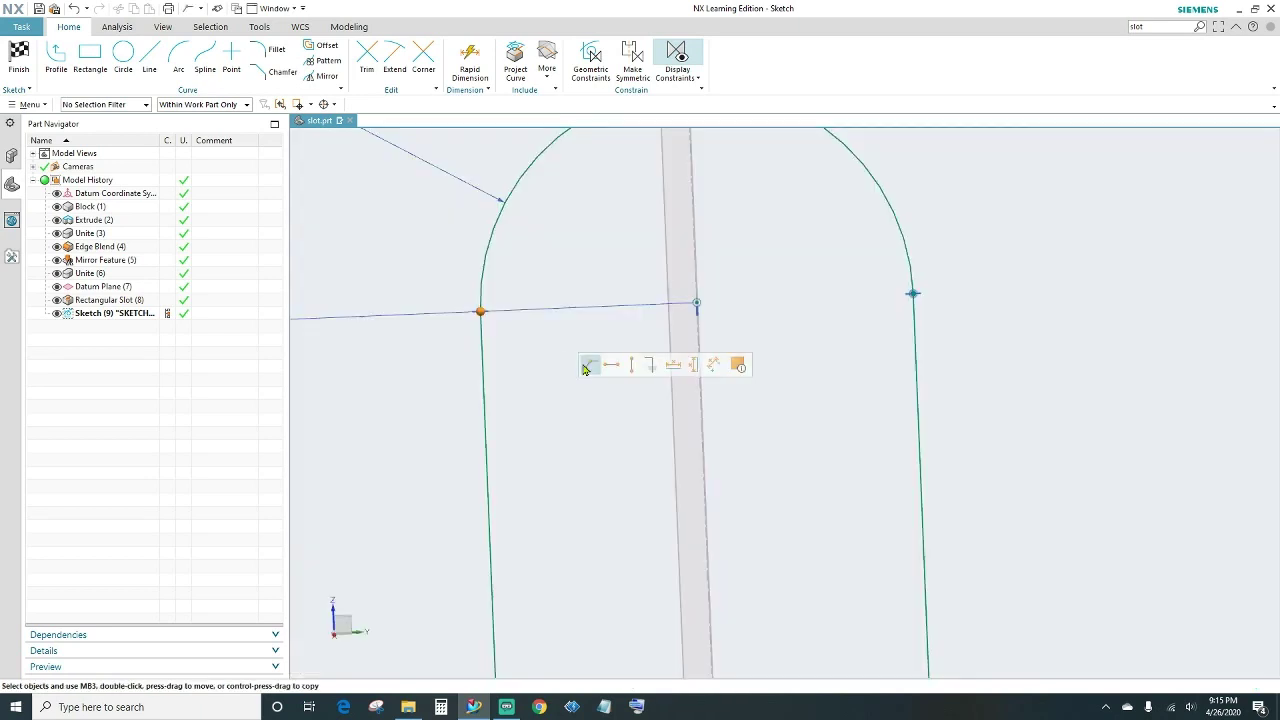
click(589, 397)
- Make the right line's lower endpoint coincident with the adjoining endpoint of the lower arc
scroll(602, 426, down, 3)
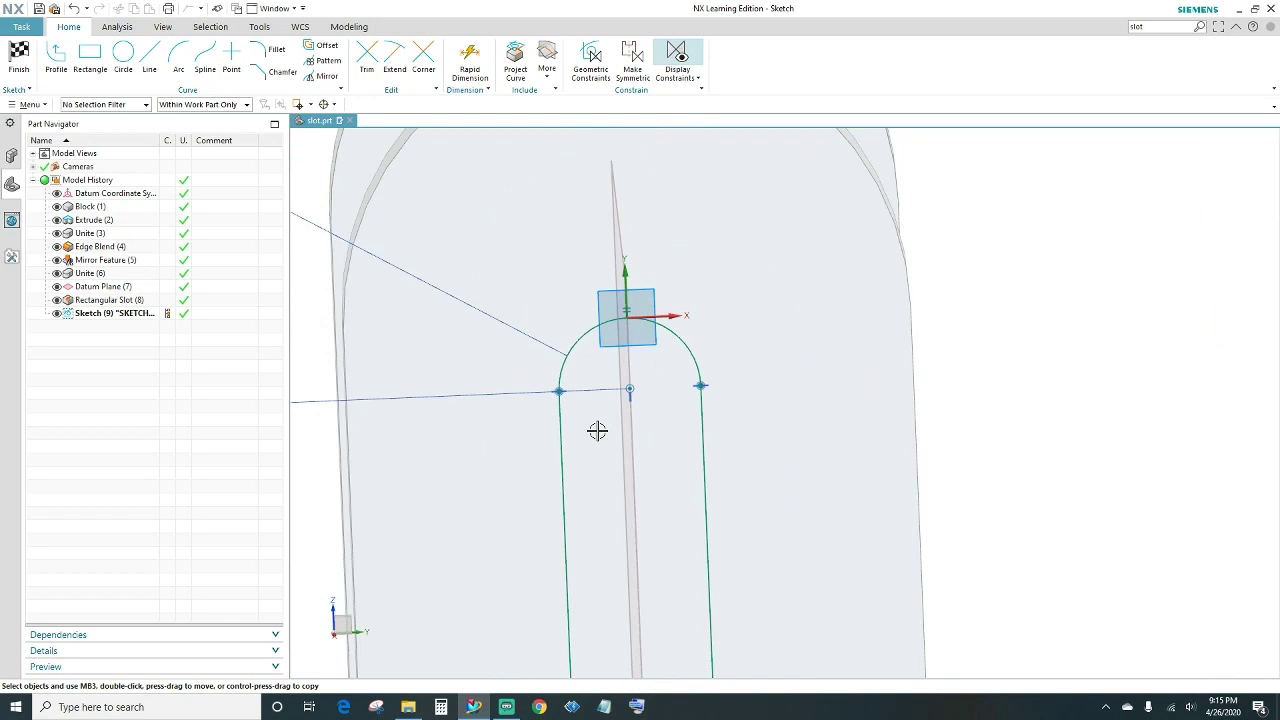
scroll(698, 480, down, 2)
shift+middle_drag(695, 523, 651, 371)
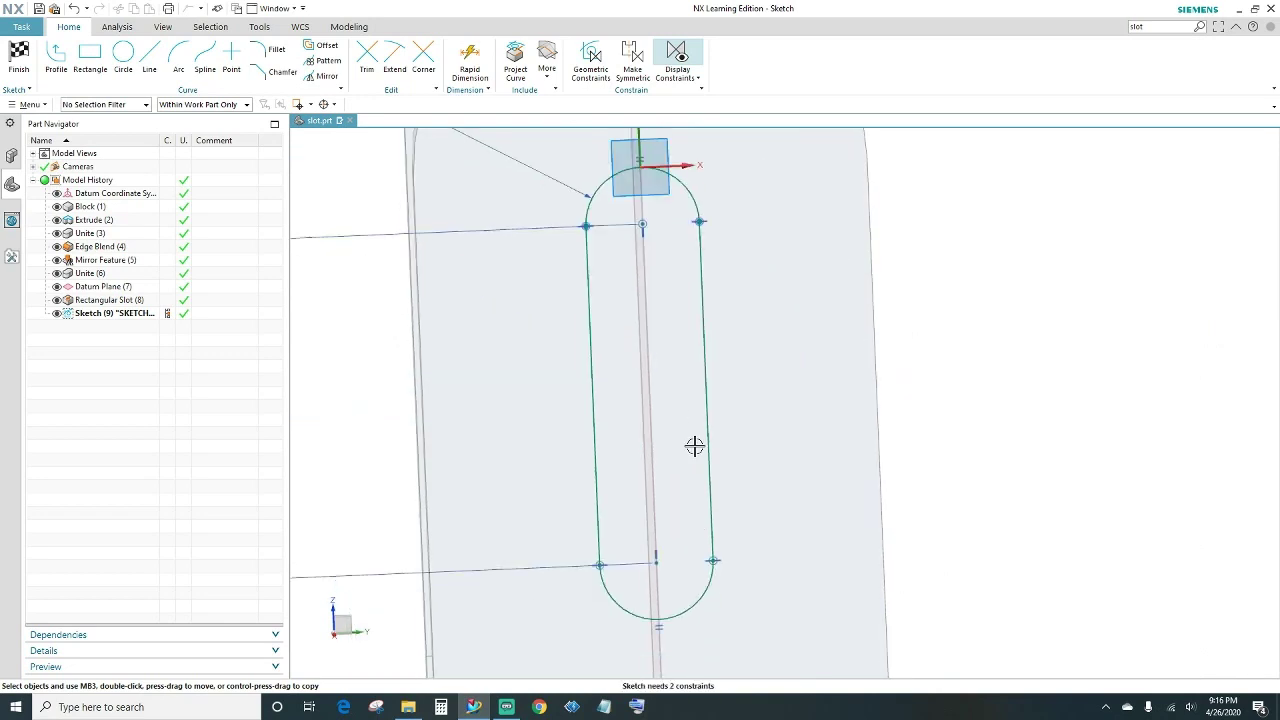
scroll(746, 554, up, 4)
scroll(746, 487, up, 1)
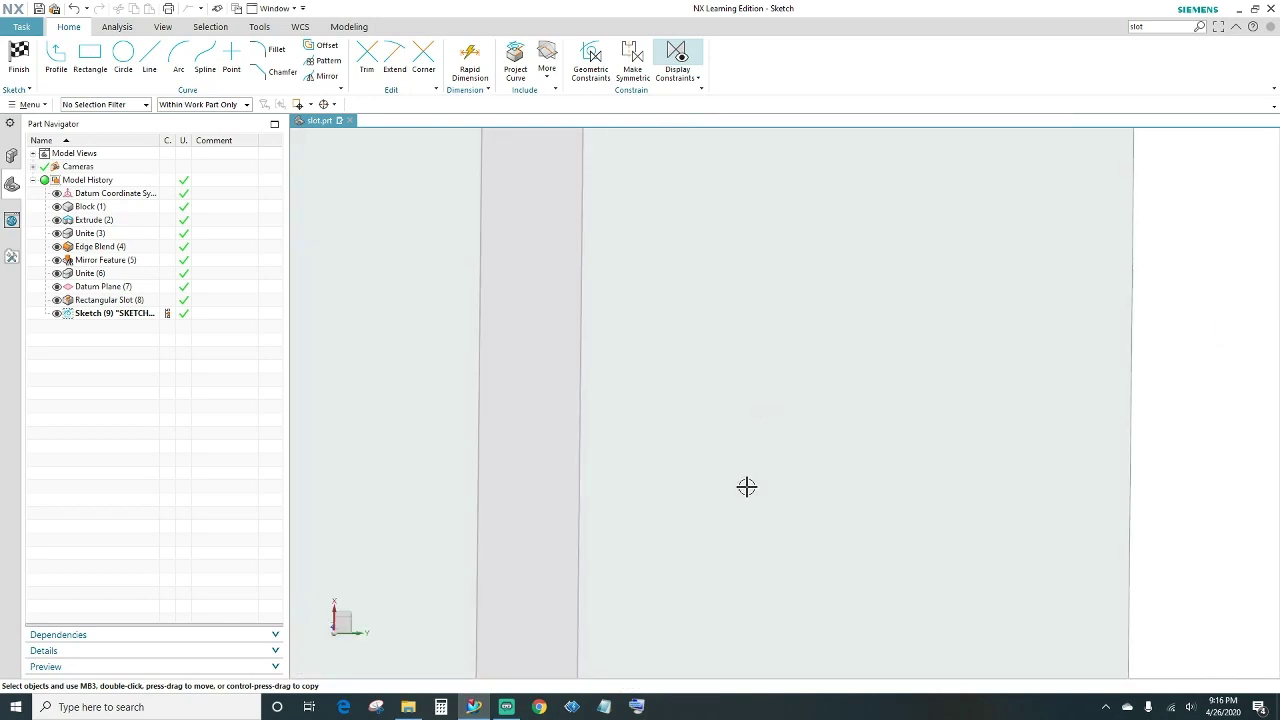
scroll(701, 381, down, 3)
key(shift+F8)
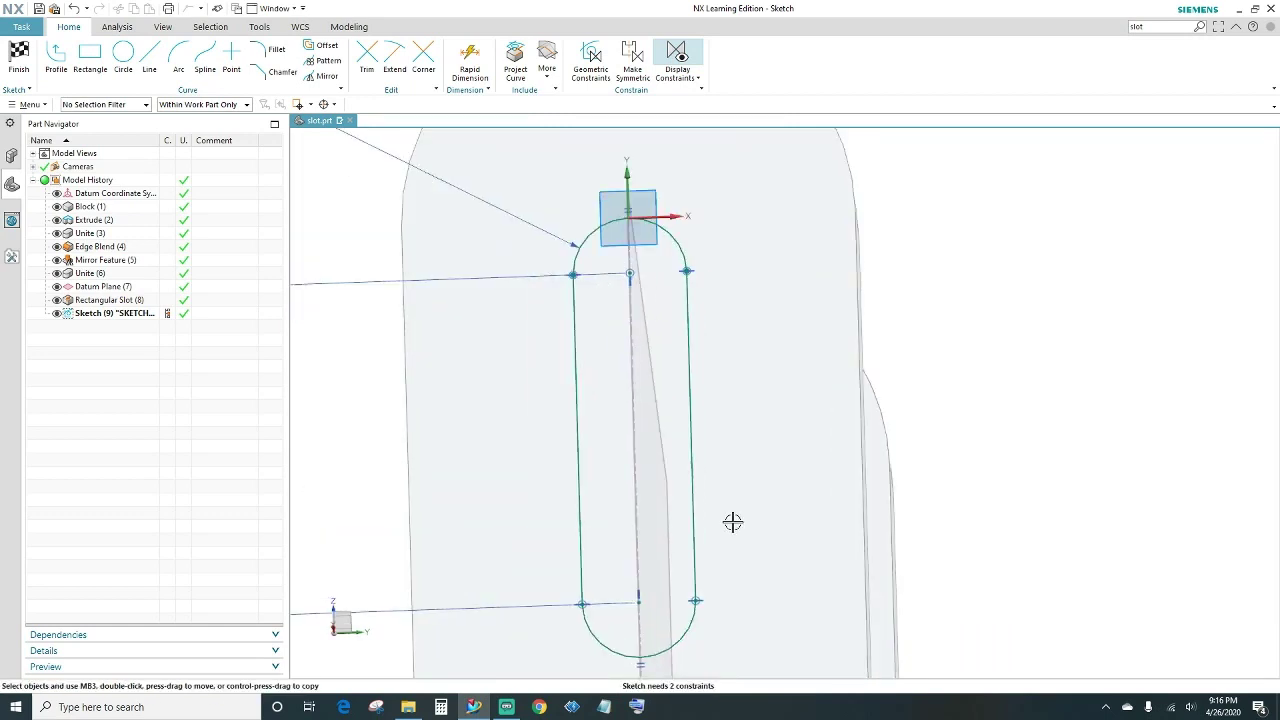
scroll(677, 429, up, 3)
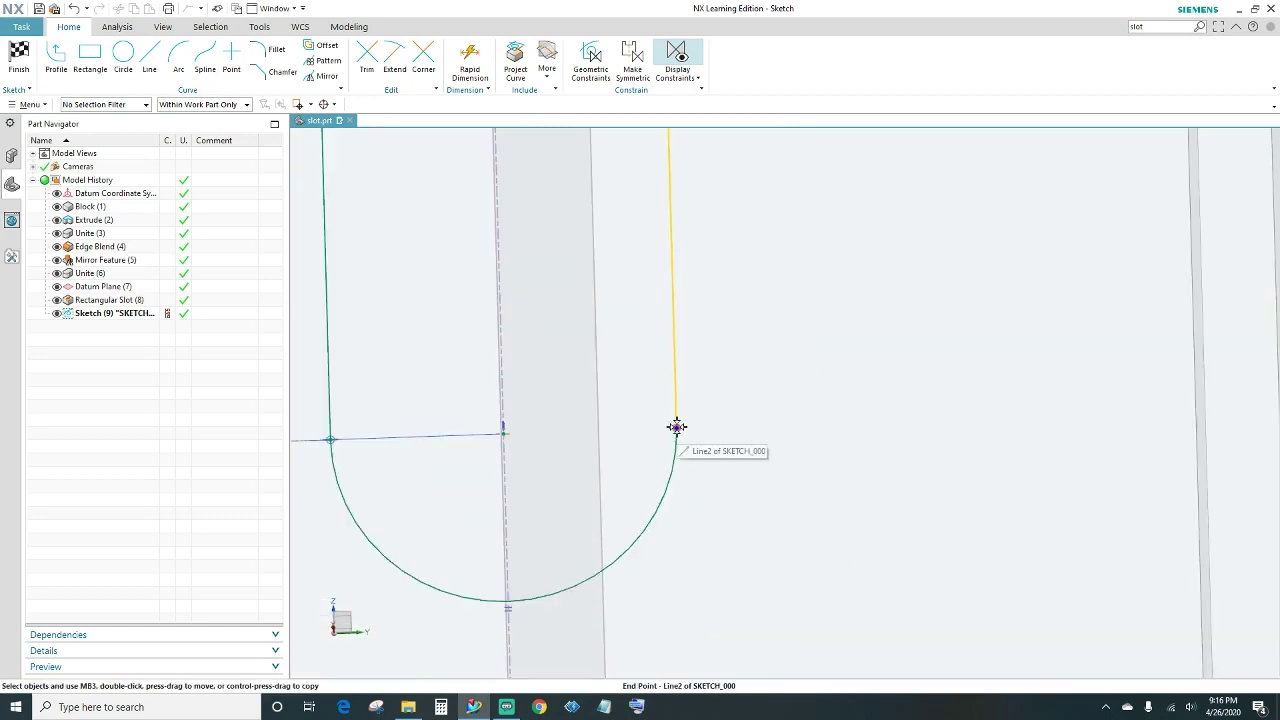
click(677, 427)
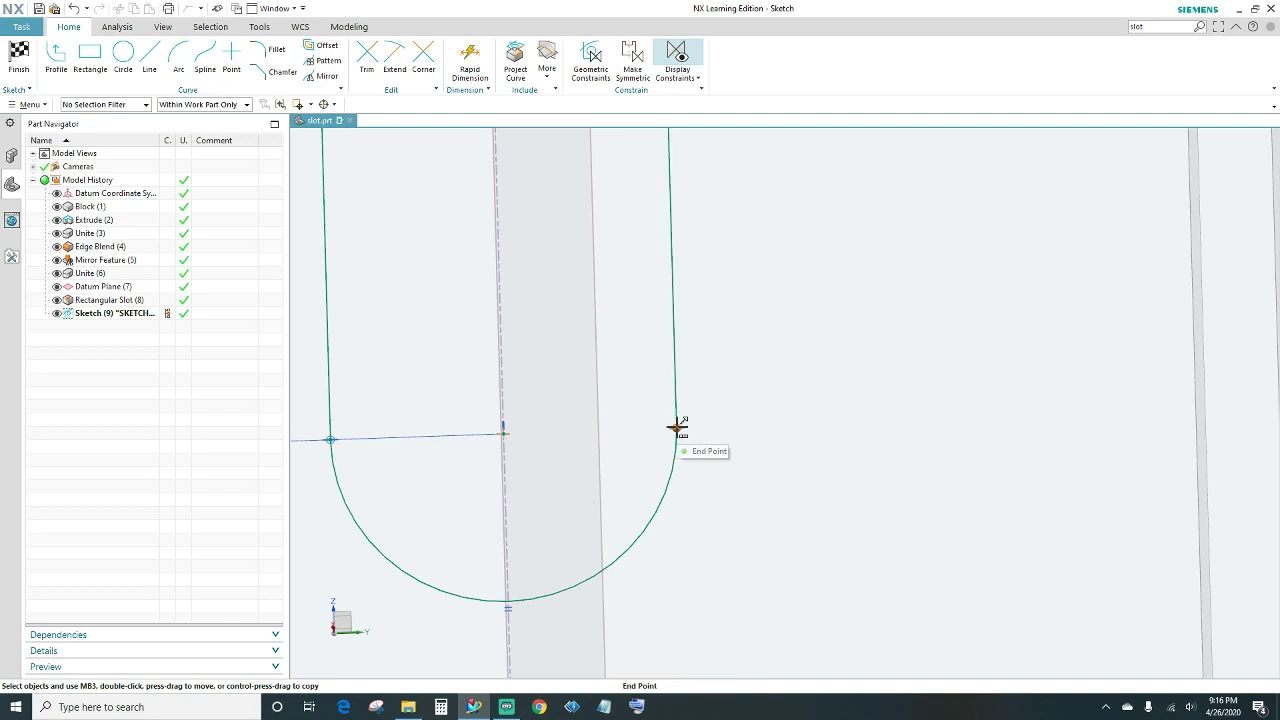
click(677, 427)
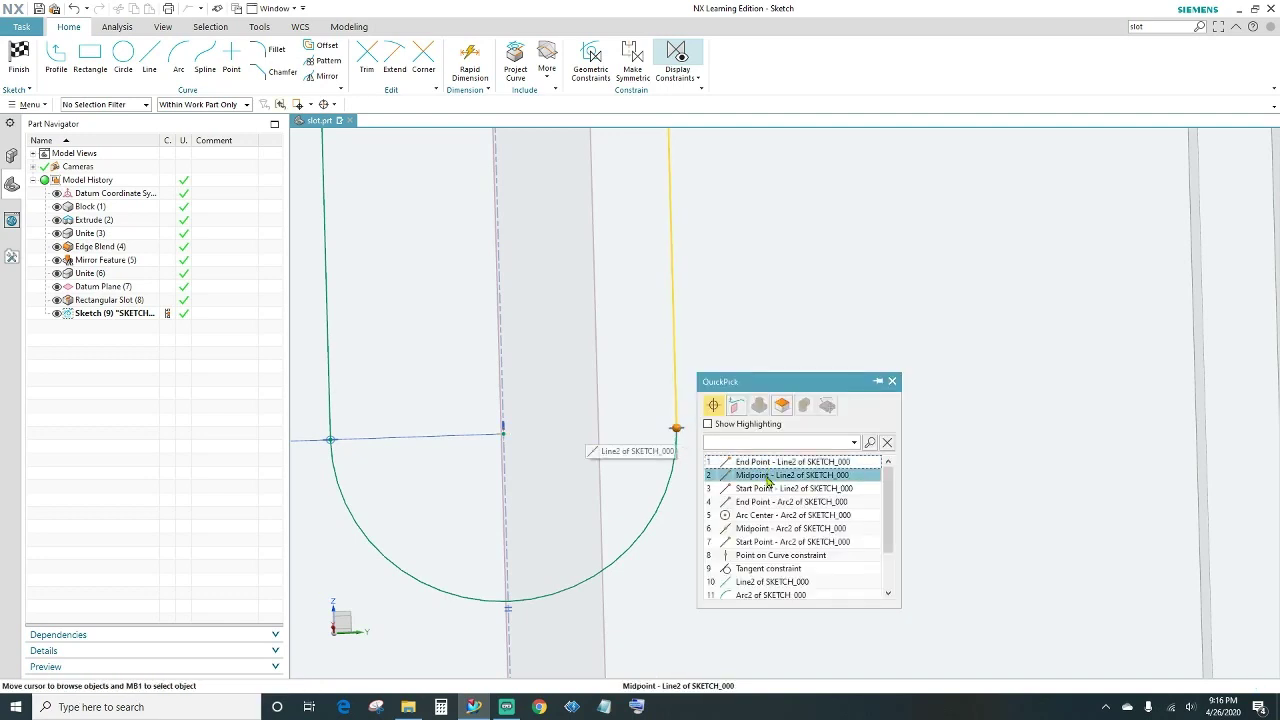
click(768, 501)
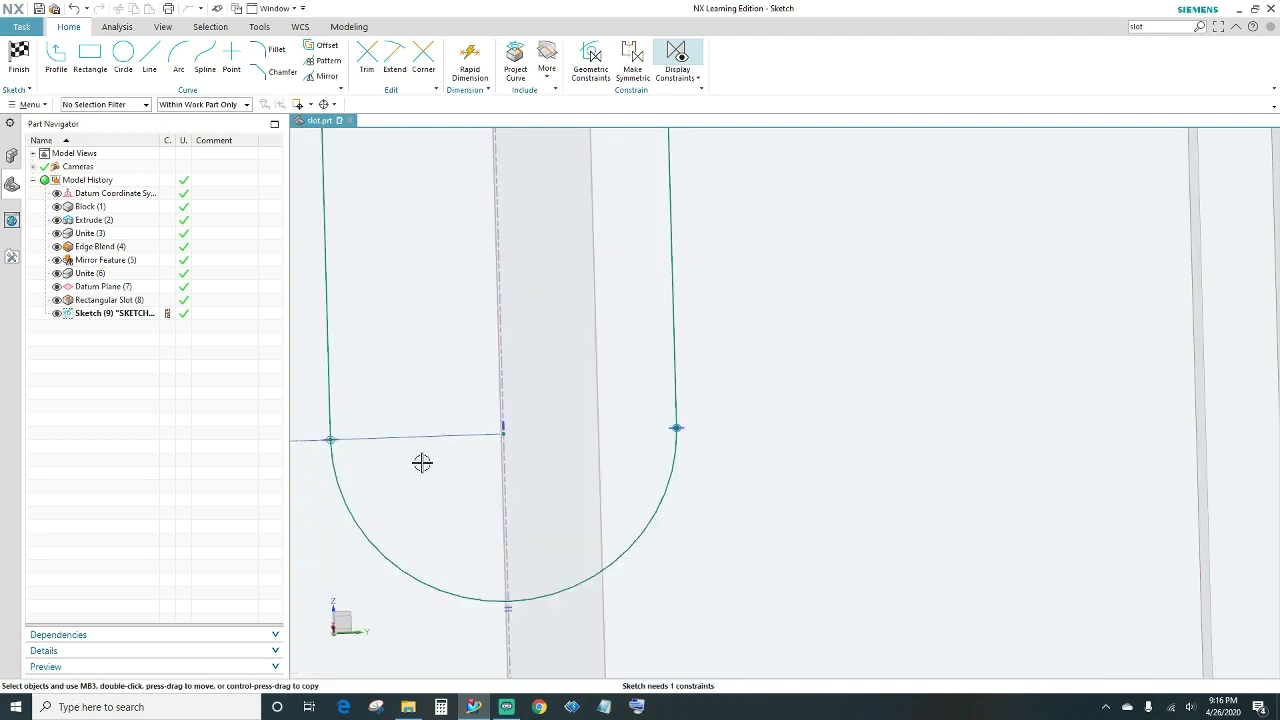
- Make the left line's lower endpoint coincident with the adjoining endpoint of the lower arc
mouse_move(422, 462)
shift+middle_down()
mouse_move(451, 477)
mouse_move(555, 462)
shift+middle_up()
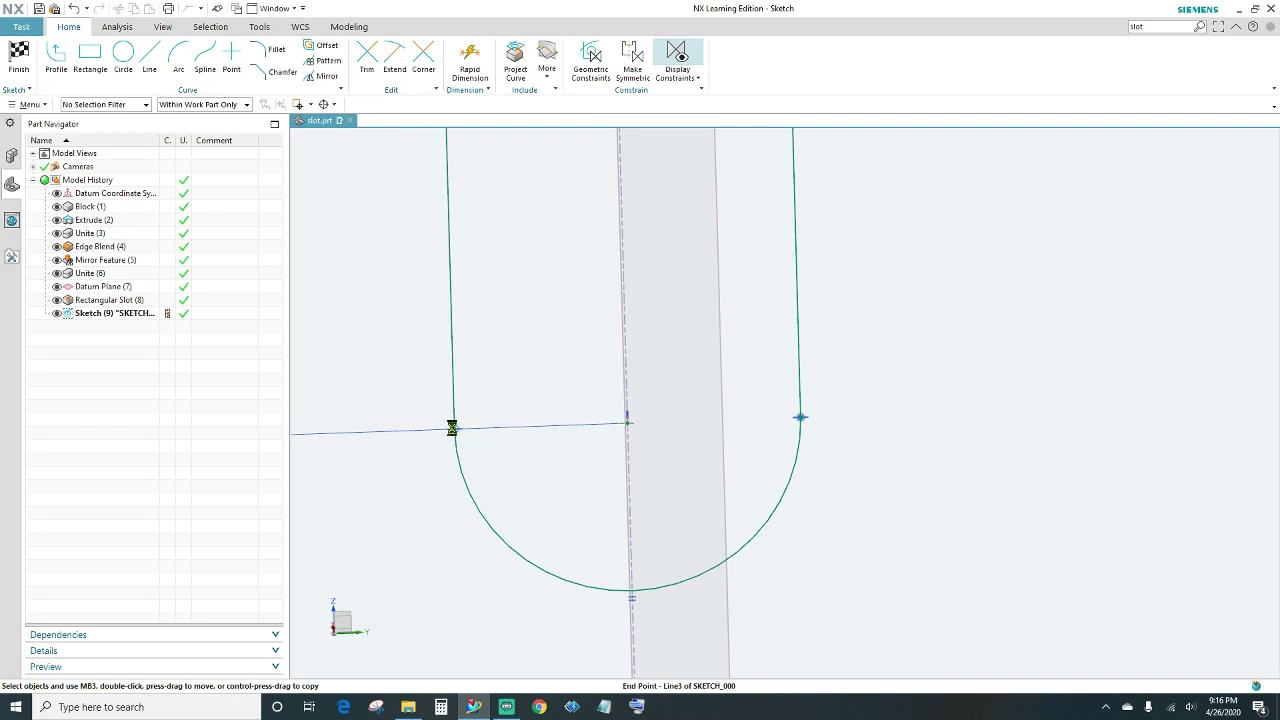
click(455, 429)
click(455, 429)
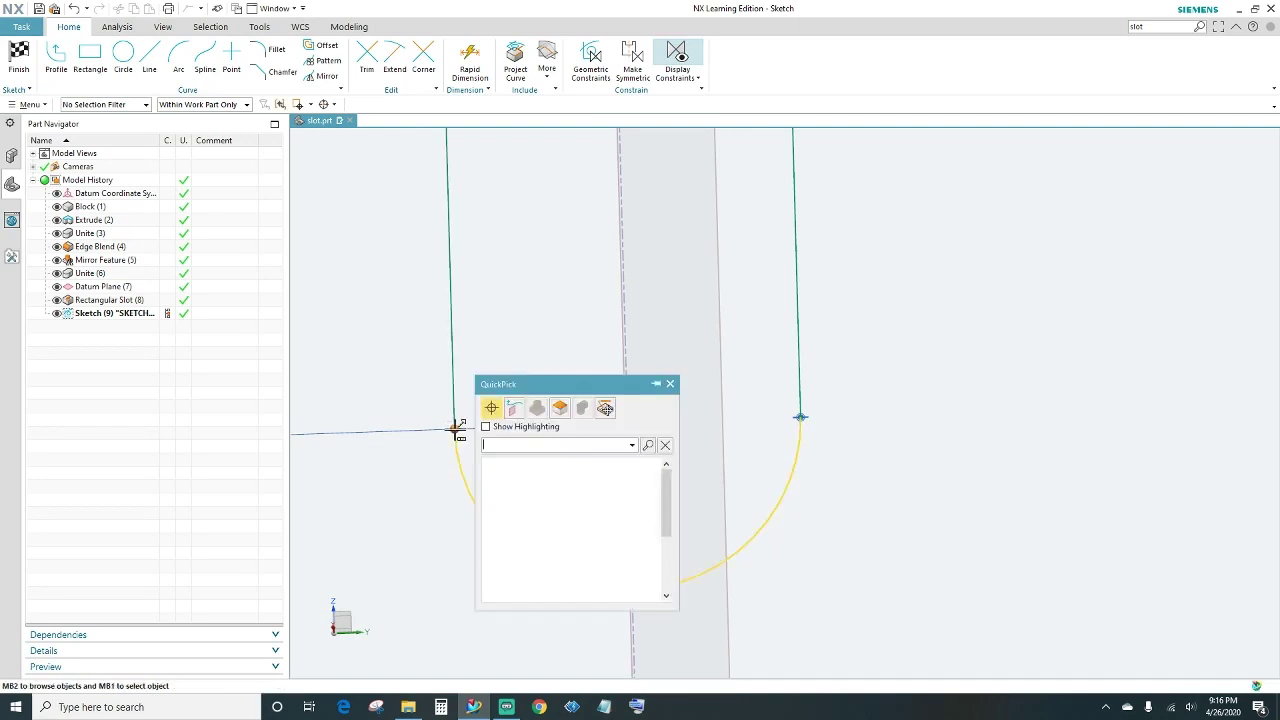
click(545, 466)
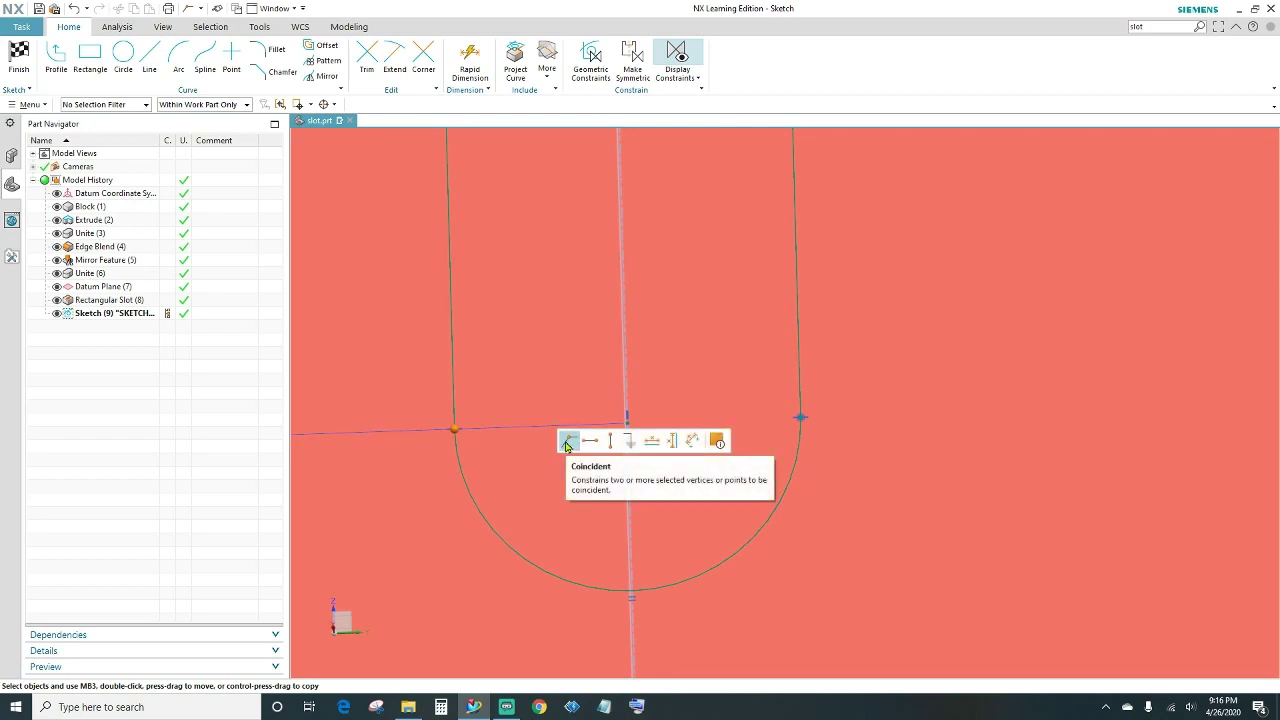
click(567, 442)
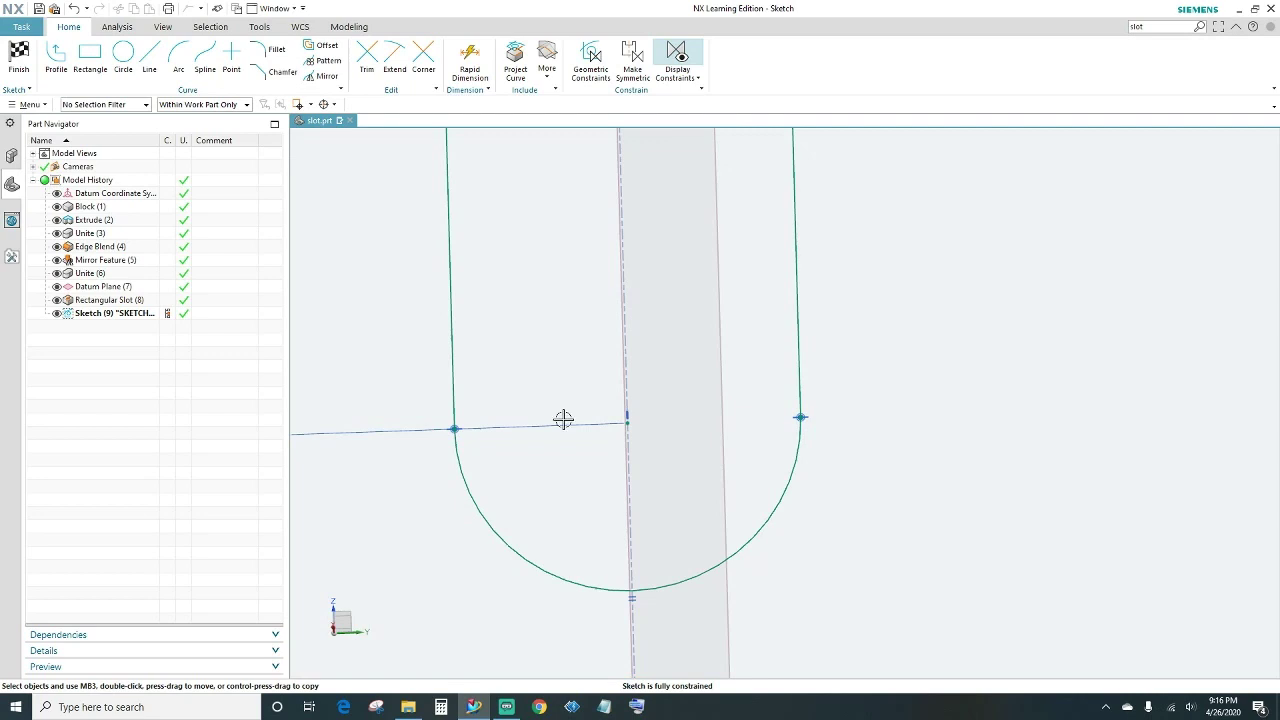
- Finish the slot sketch and return to the solid model
scroll(563, 419, down, 4)
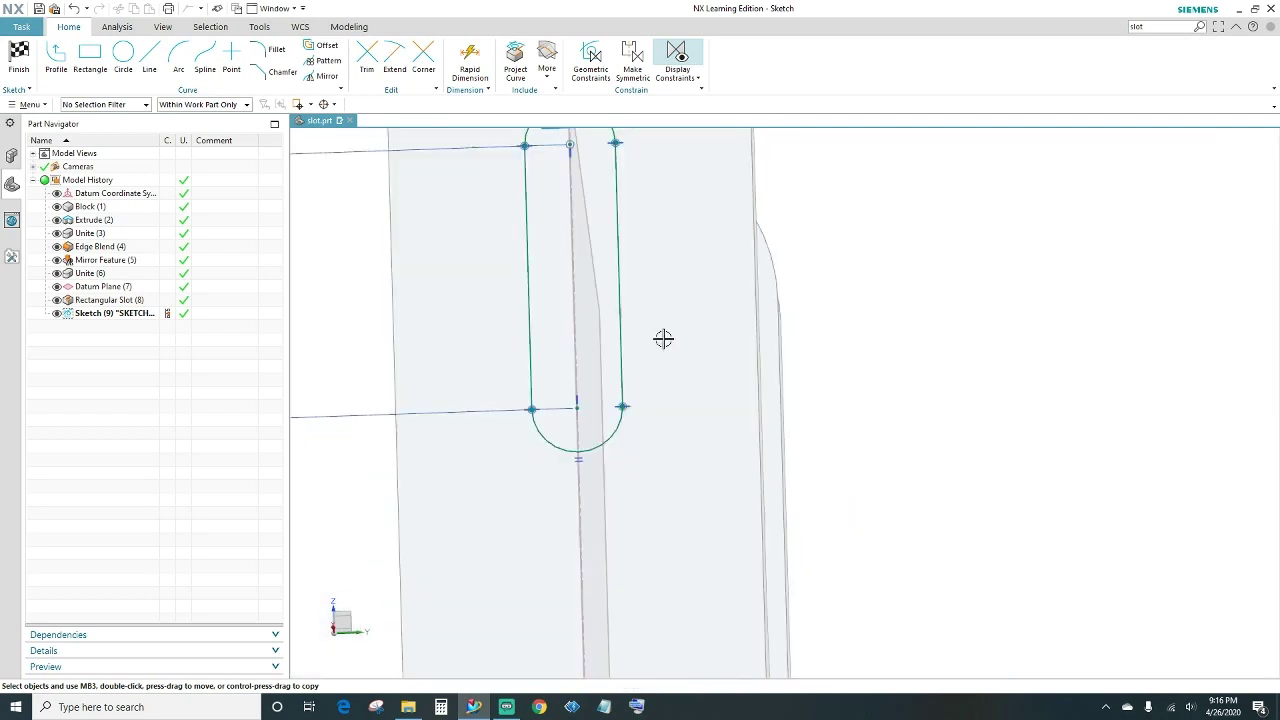
shift+middle_drag(663, 339, 663, 446)
scroll(803, 346, down, 3)
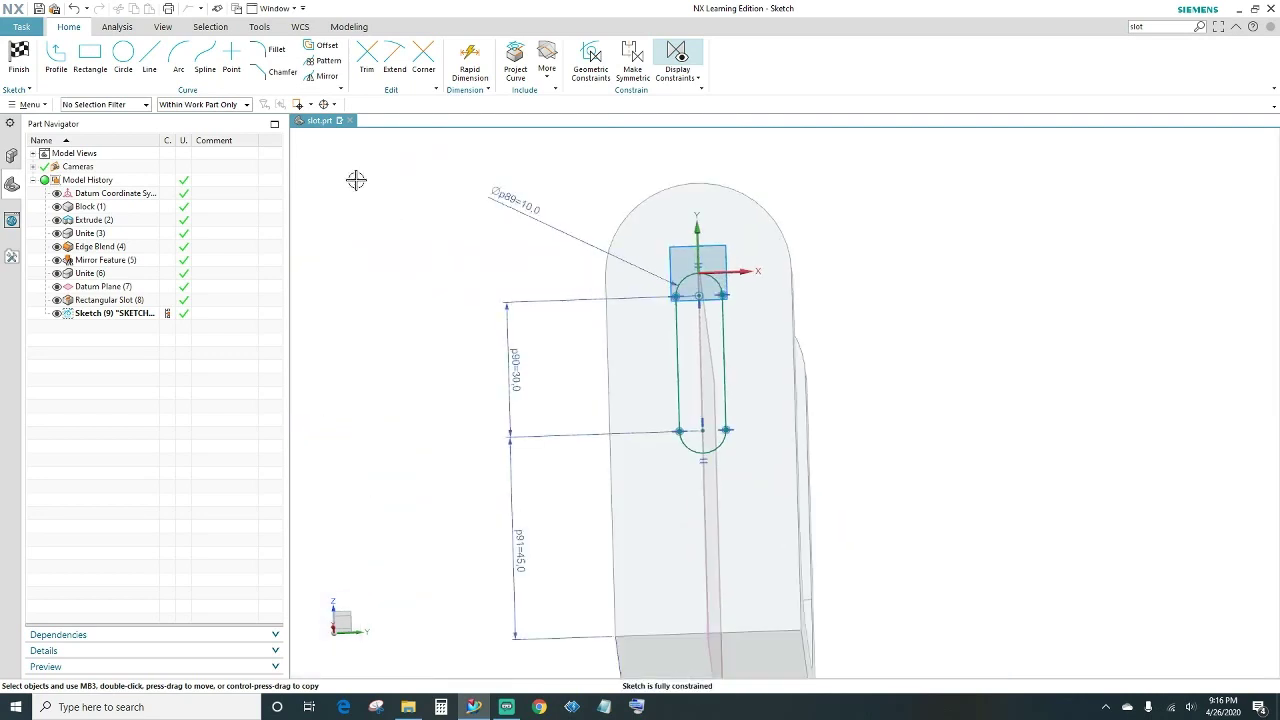
click(18, 56)
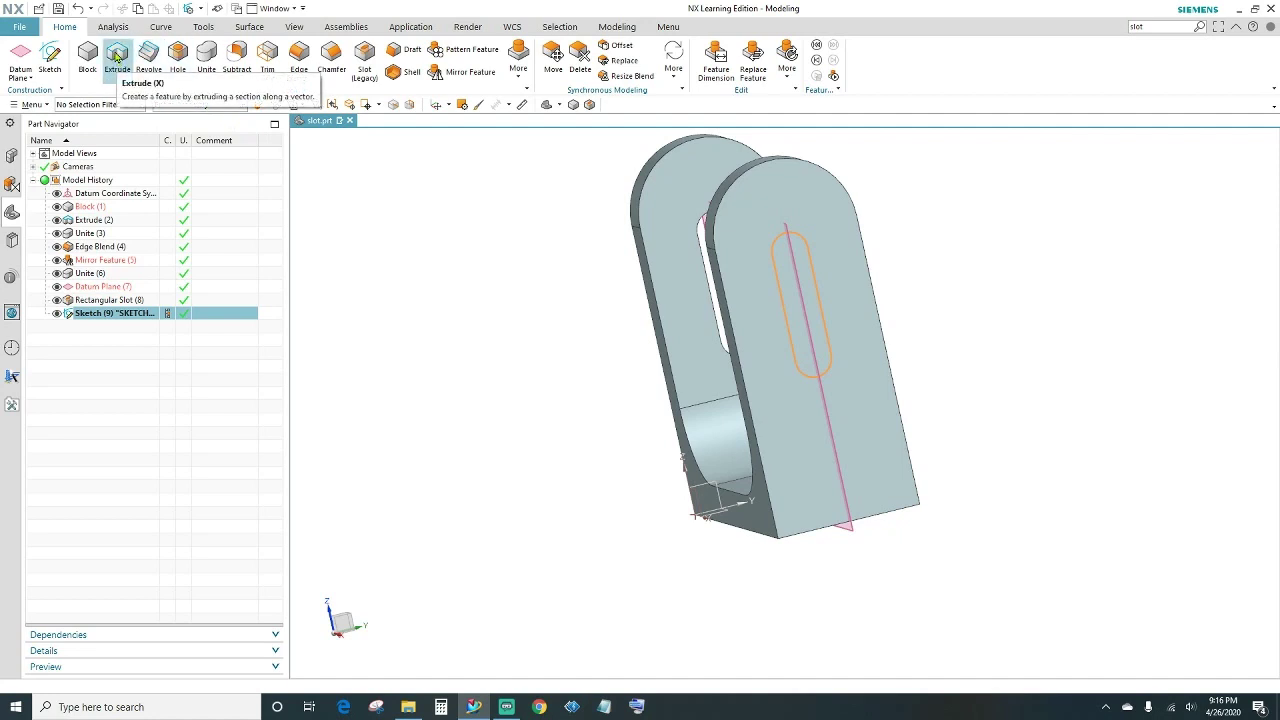
- Extrude the slot sketch through the upright from -27 mm to 18 mm as a separate body with no Boolean
click(117, 57)
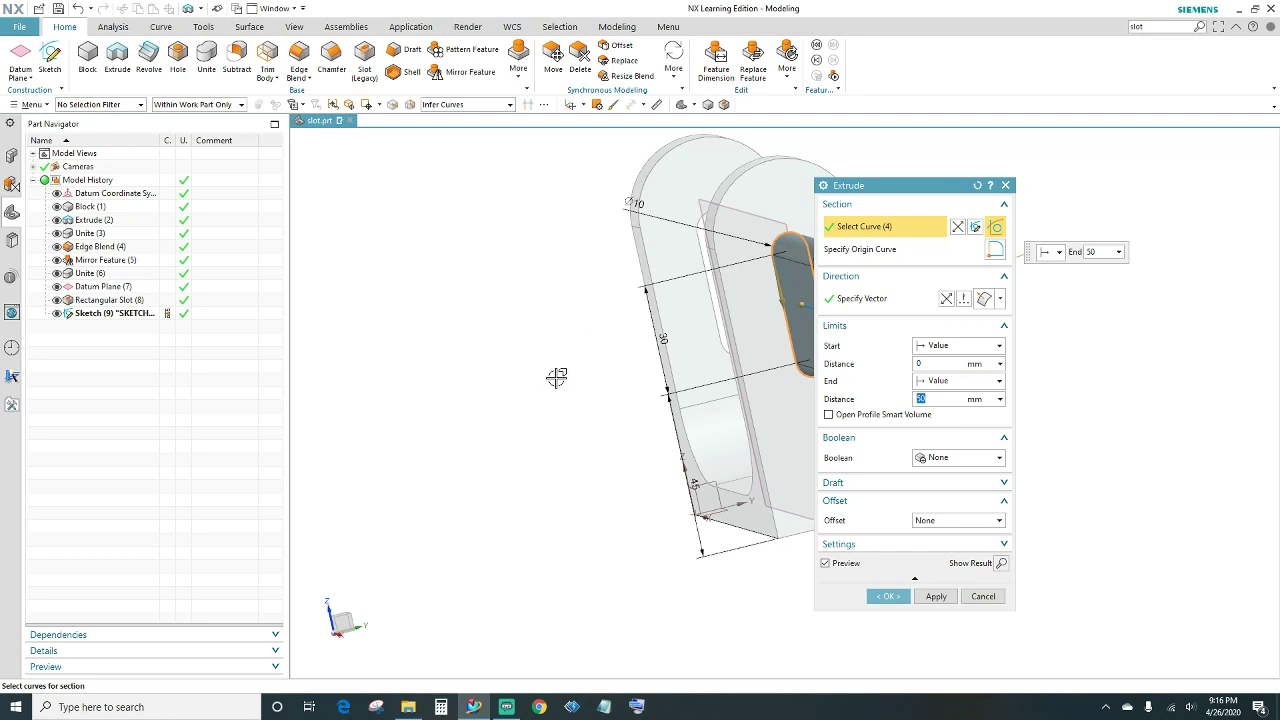
middle_drag(556, 377, 766, 320)
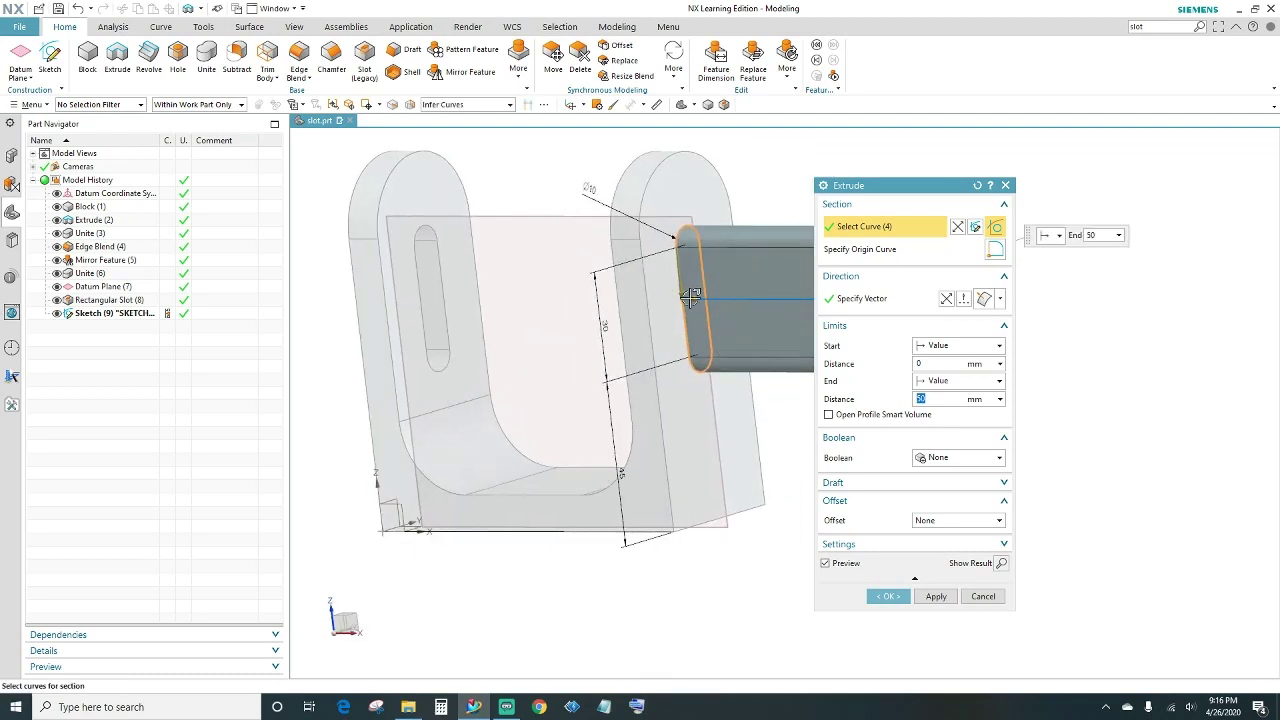
drag(690, 297, 571, 366)
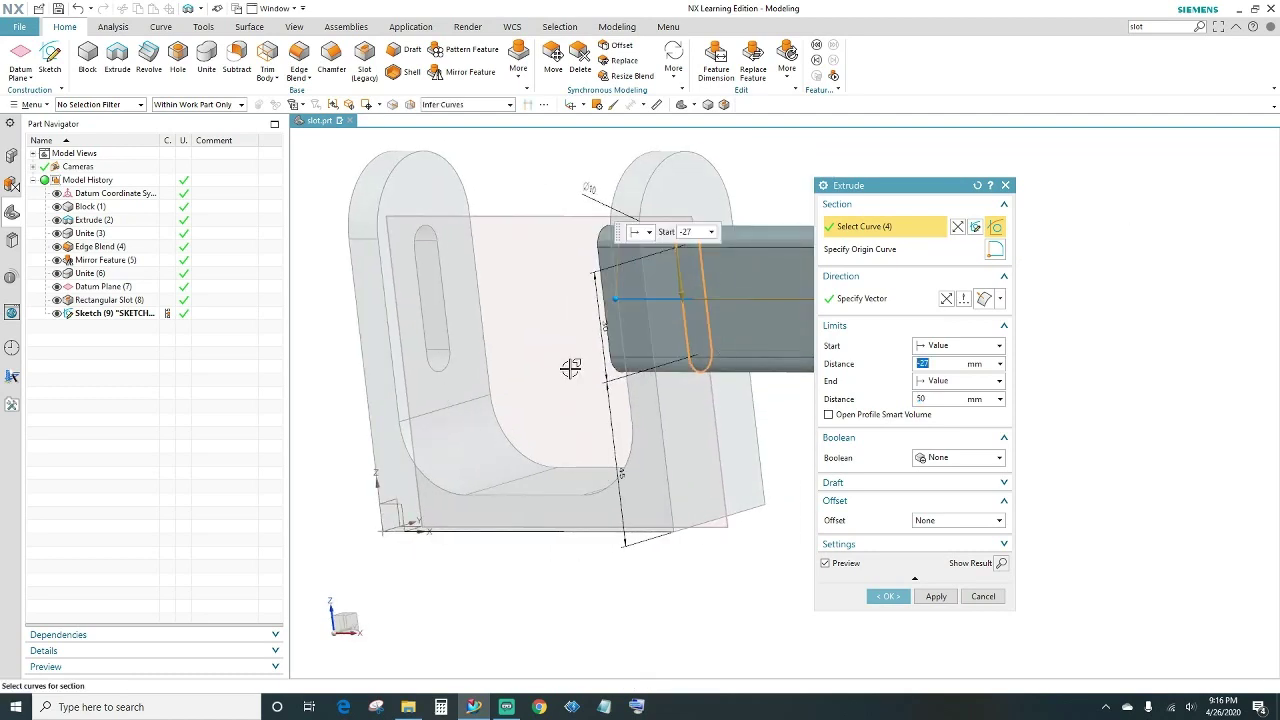
middle_drag(571, 366, 587, 366)
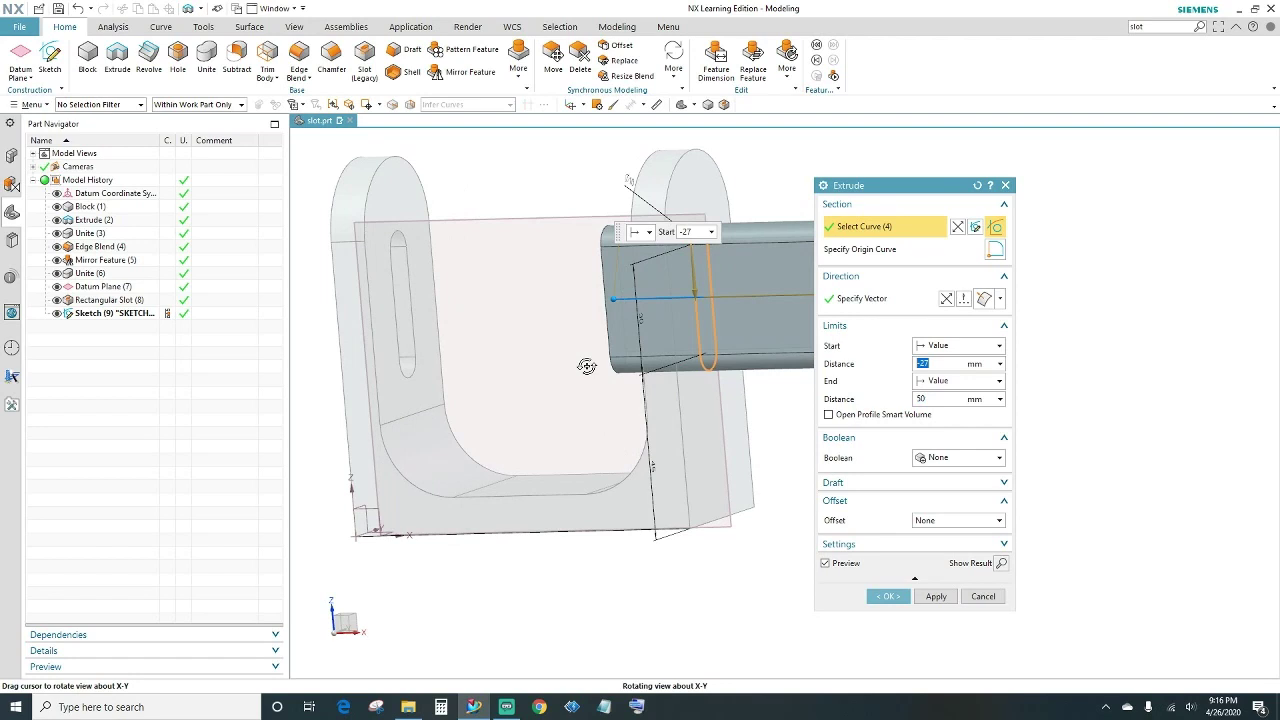
scroll(587, 366, down, 2)
drag(770, 326, 695, 330)
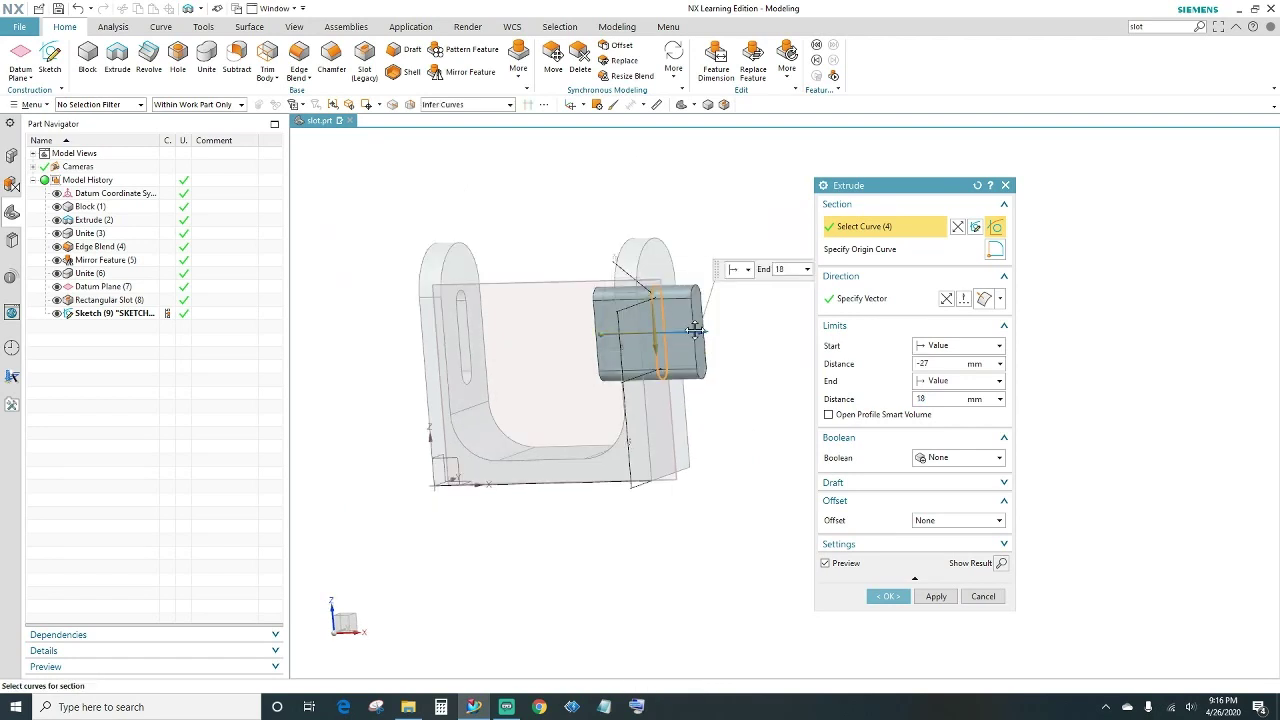
click(889, 597)
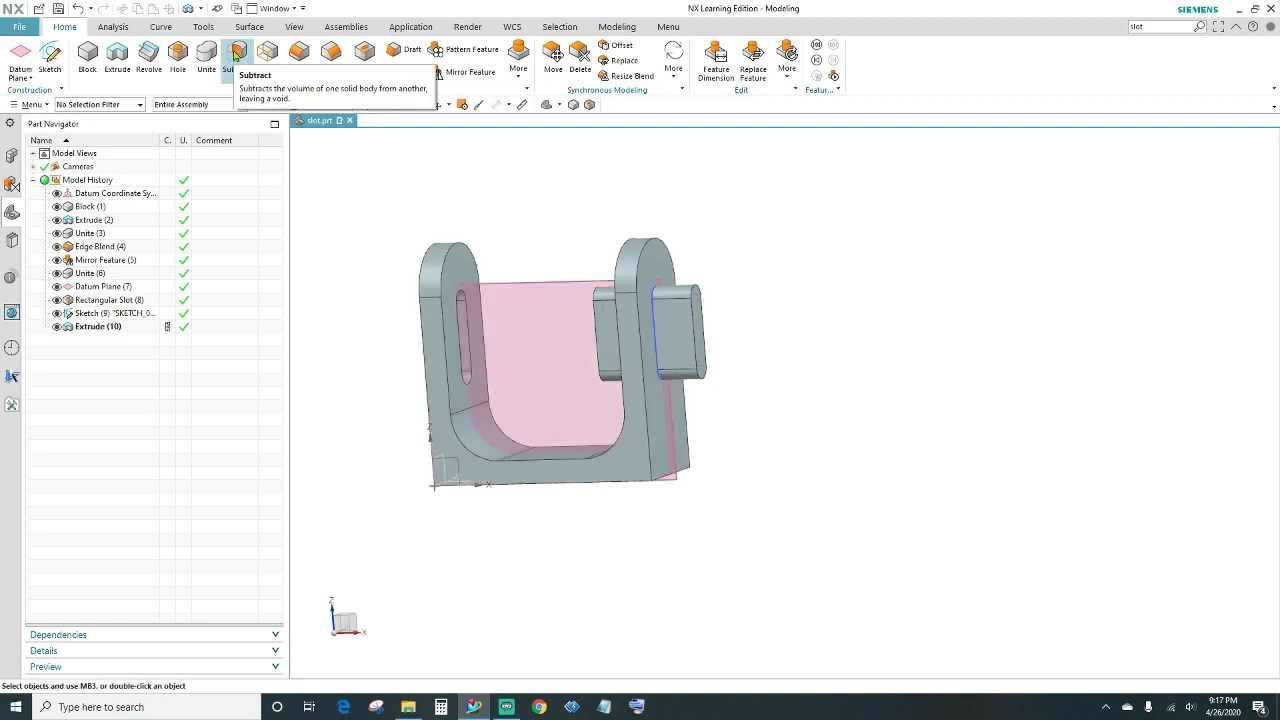
- Subtract the extruded slot body from the U-shaped bracket
click(236, 55)
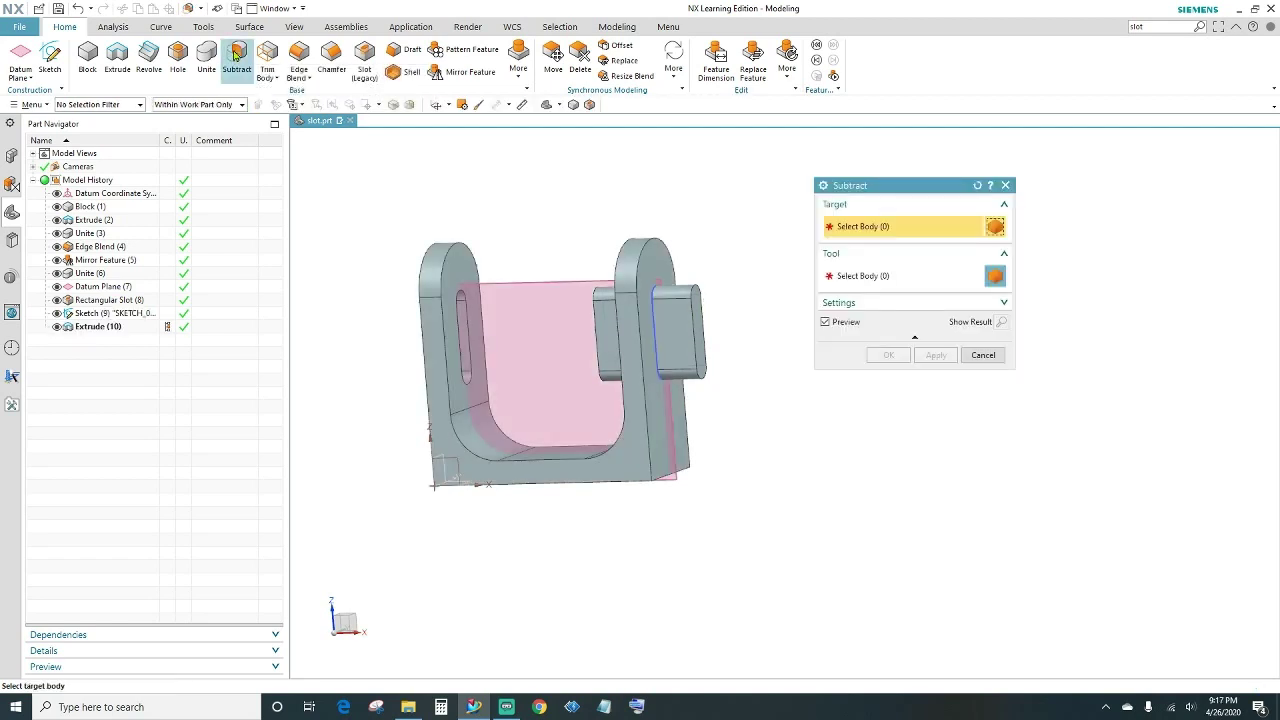
click(635, 262)
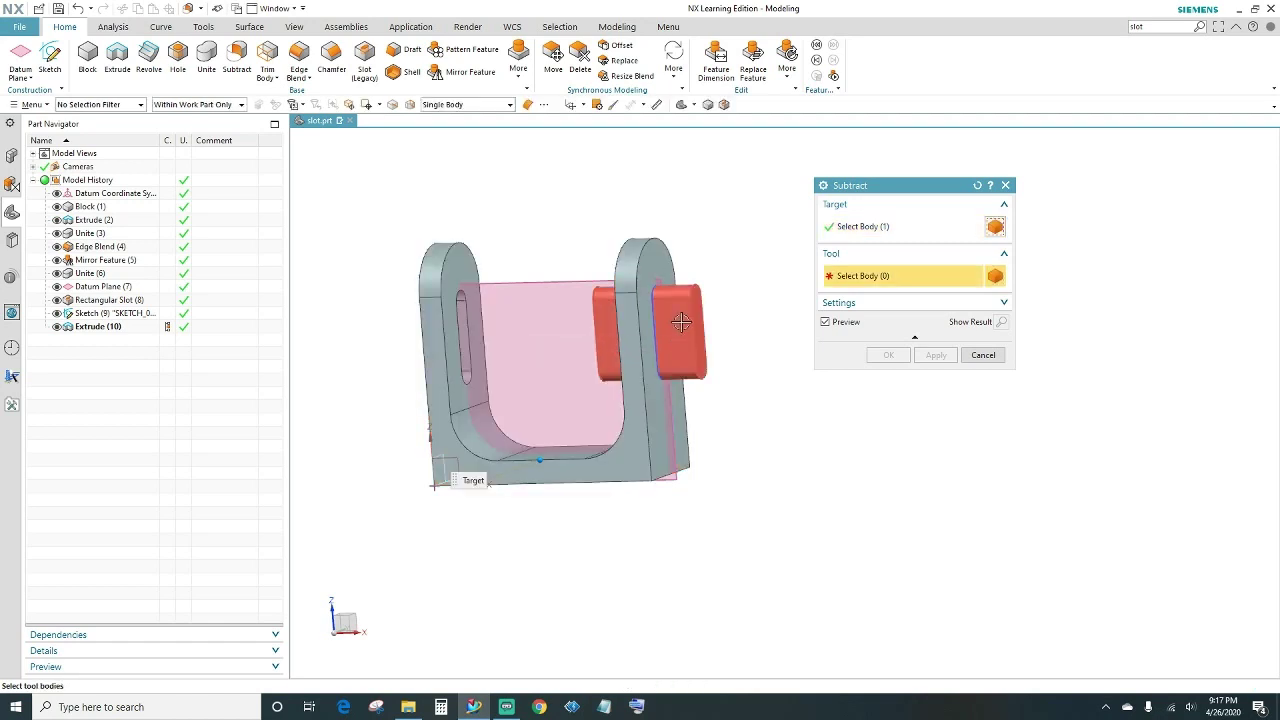
click(681, 321)
click(885, 355)
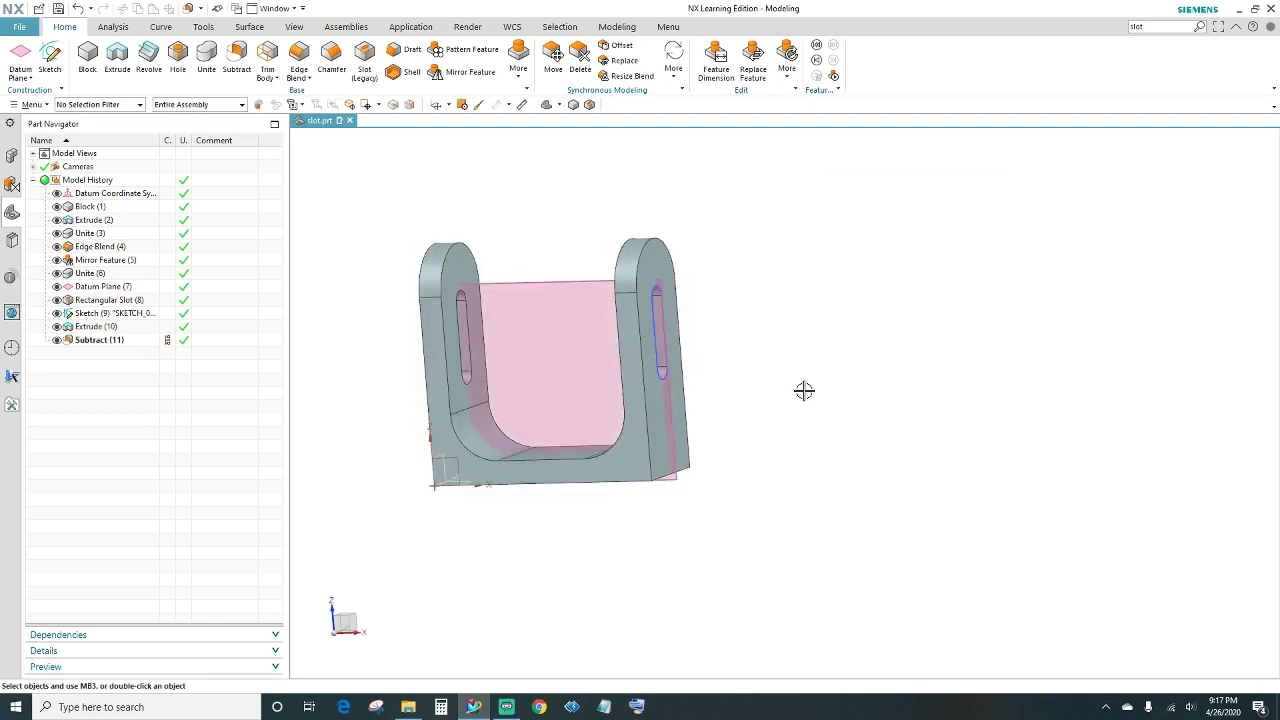
- Measure the distance between the lower and upper arc centre points of the slot cut from the sketch
middle_drag(803, 389, 721, 432)
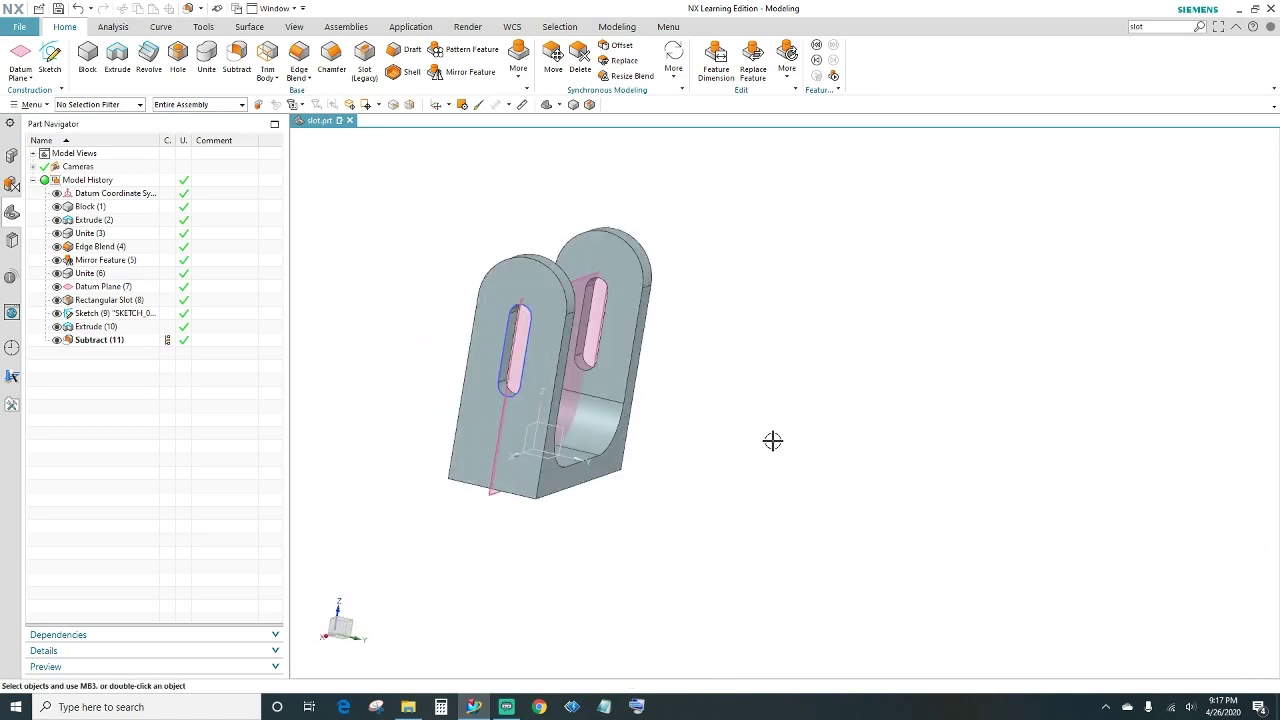
shift+middle_drag(772, 474, 1089, 411)
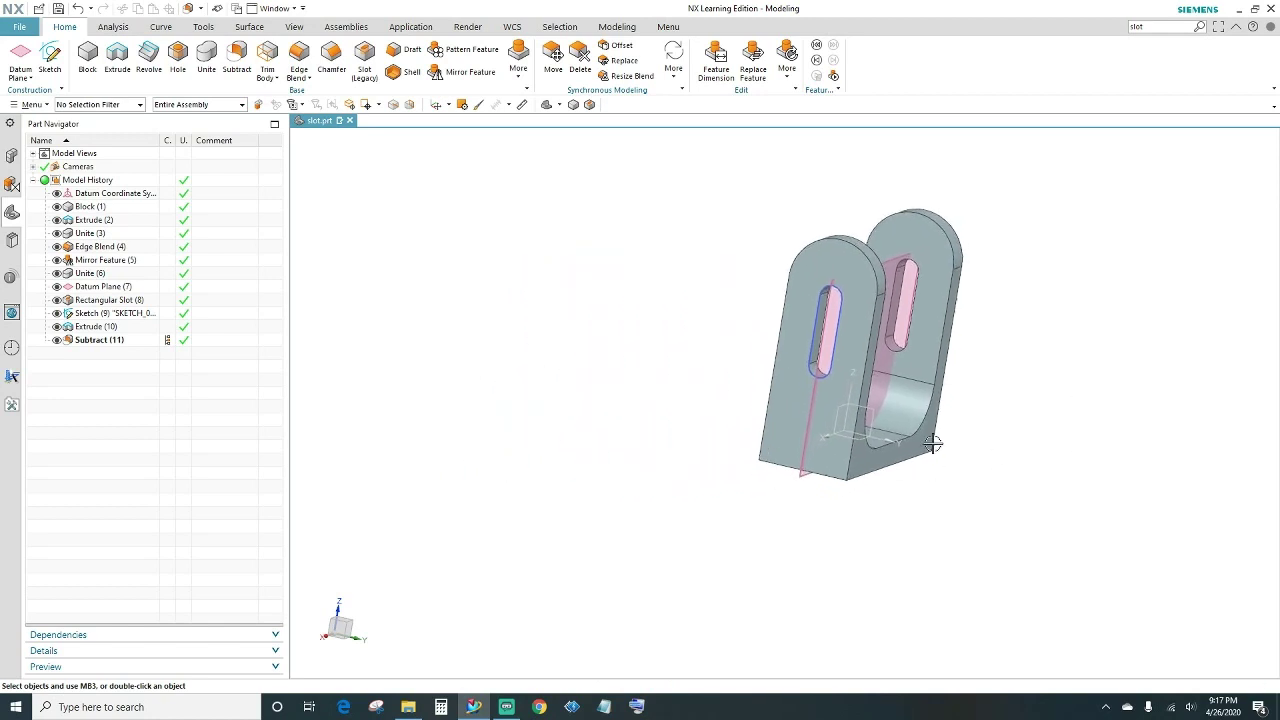
scroll(1008, 401, up, 2)
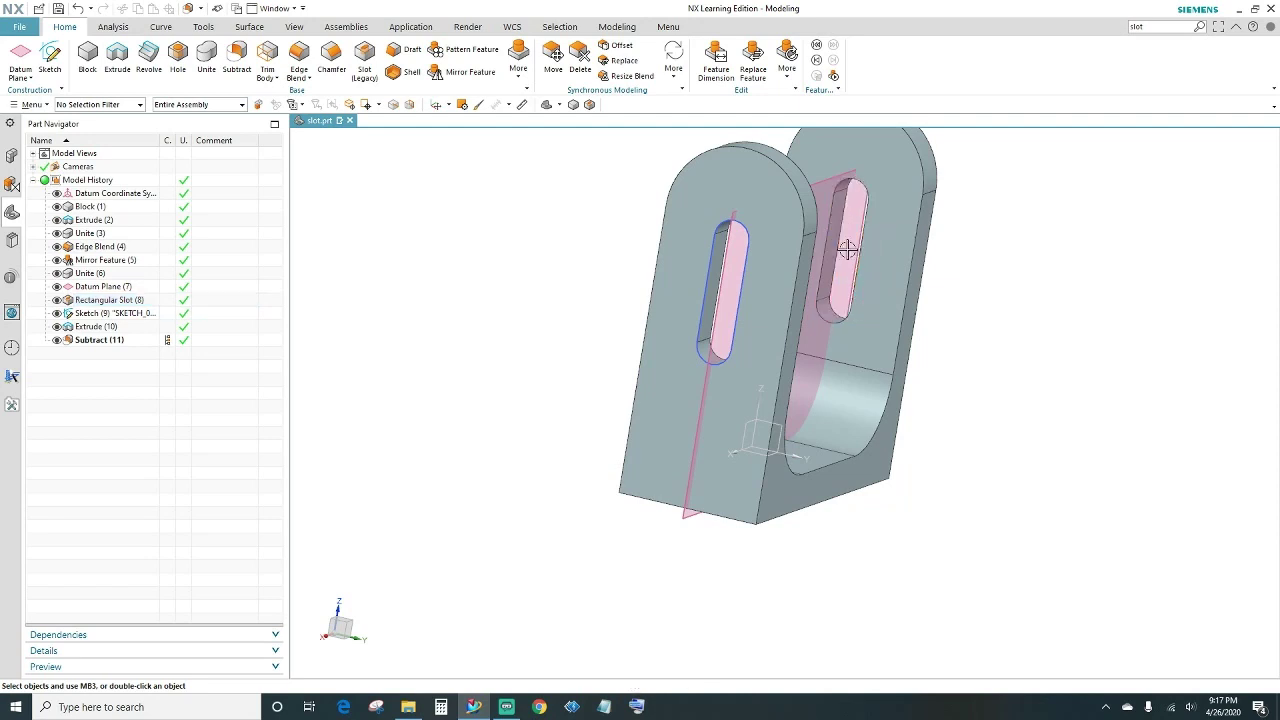
mouse_move(1032, 409)
middle_down()
mouse_move(943, 409)
mouse_move(1023, 409)
middle_up()
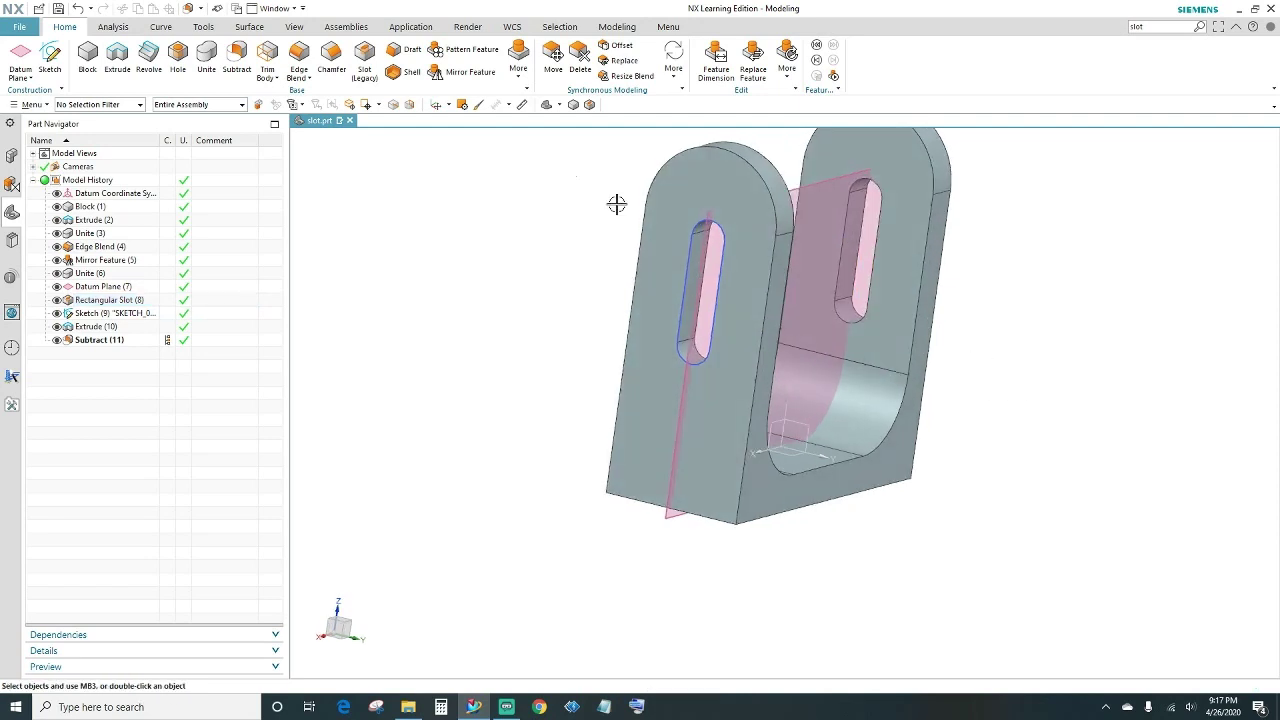
click(543, 105)
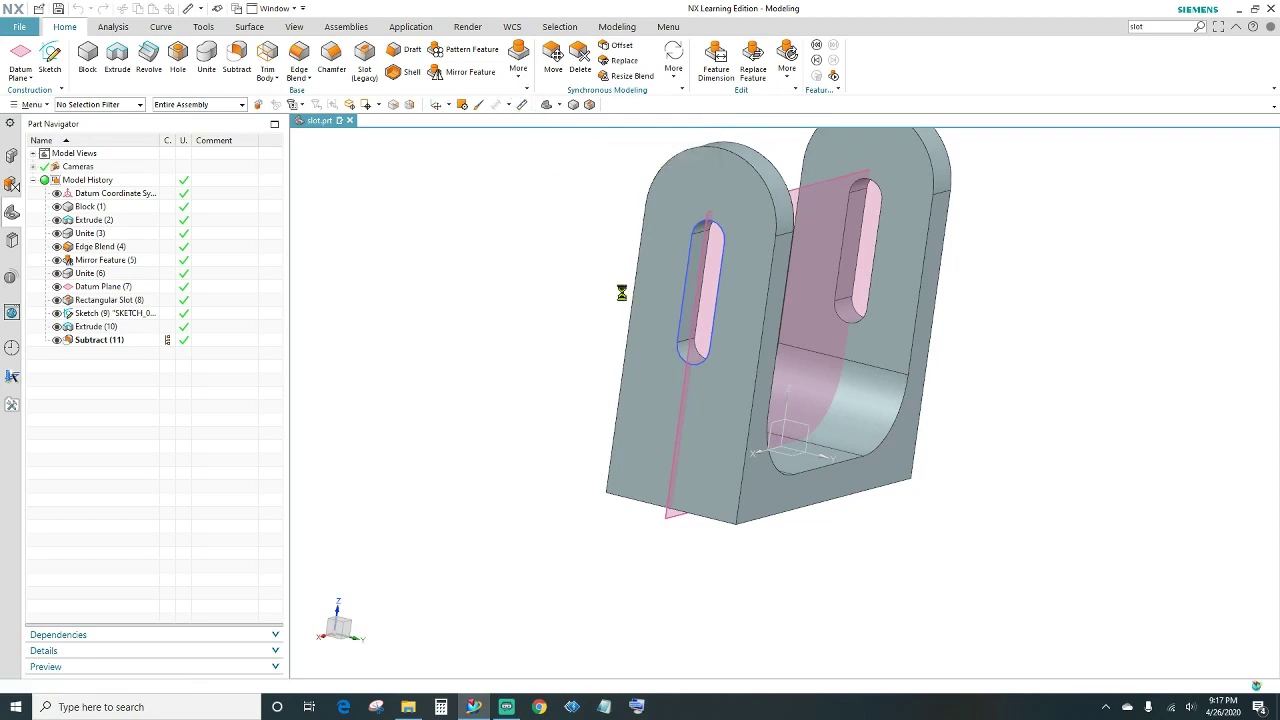
middle_drag(551, 270, 500, 330)
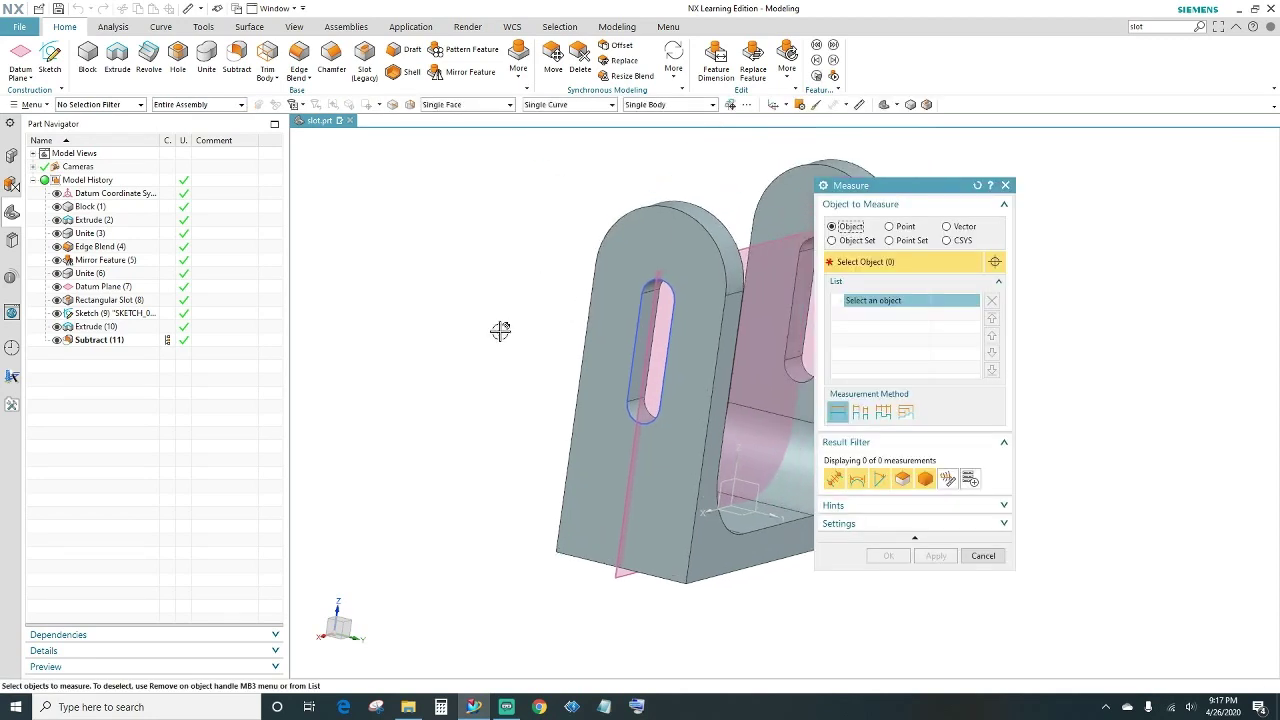
click(889, 227)
scroll(520, 374, up, 5)
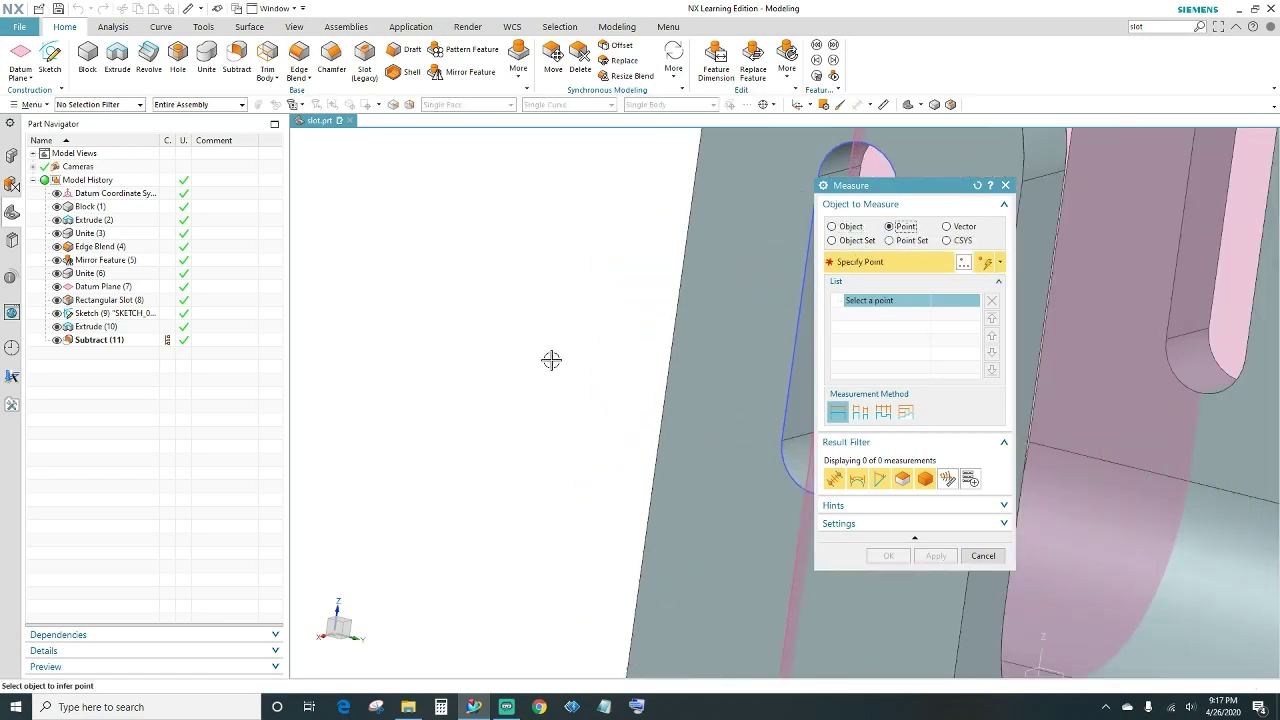
middle_drag(551, 360, 466, 396)
middle_drag(623, 368, 663, 366)
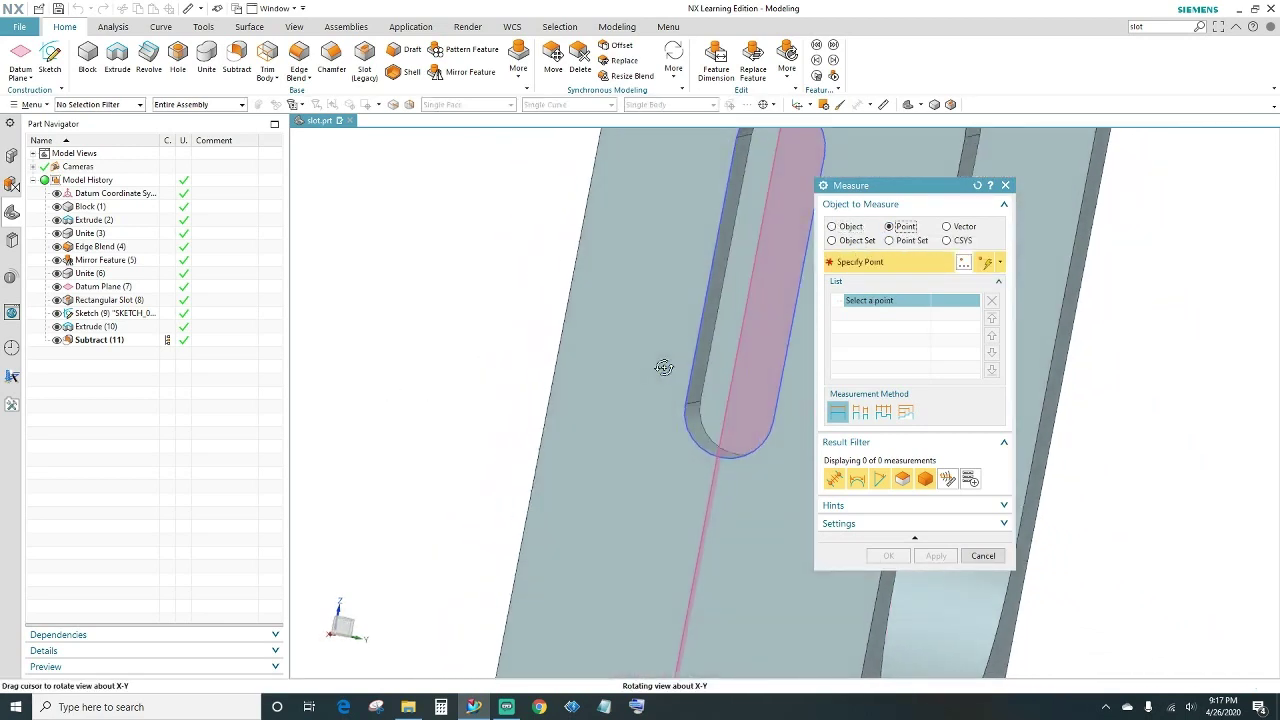
click(731, 414)
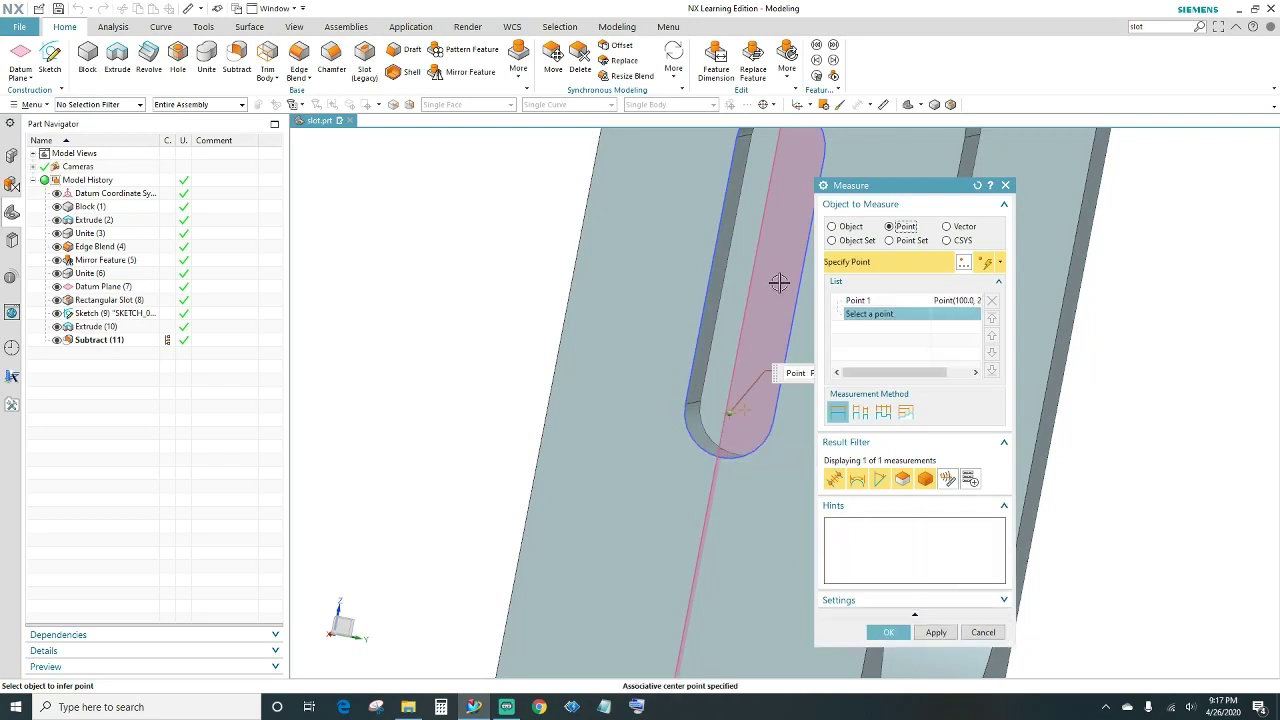
middle_drag(777, 280, 757, 194)
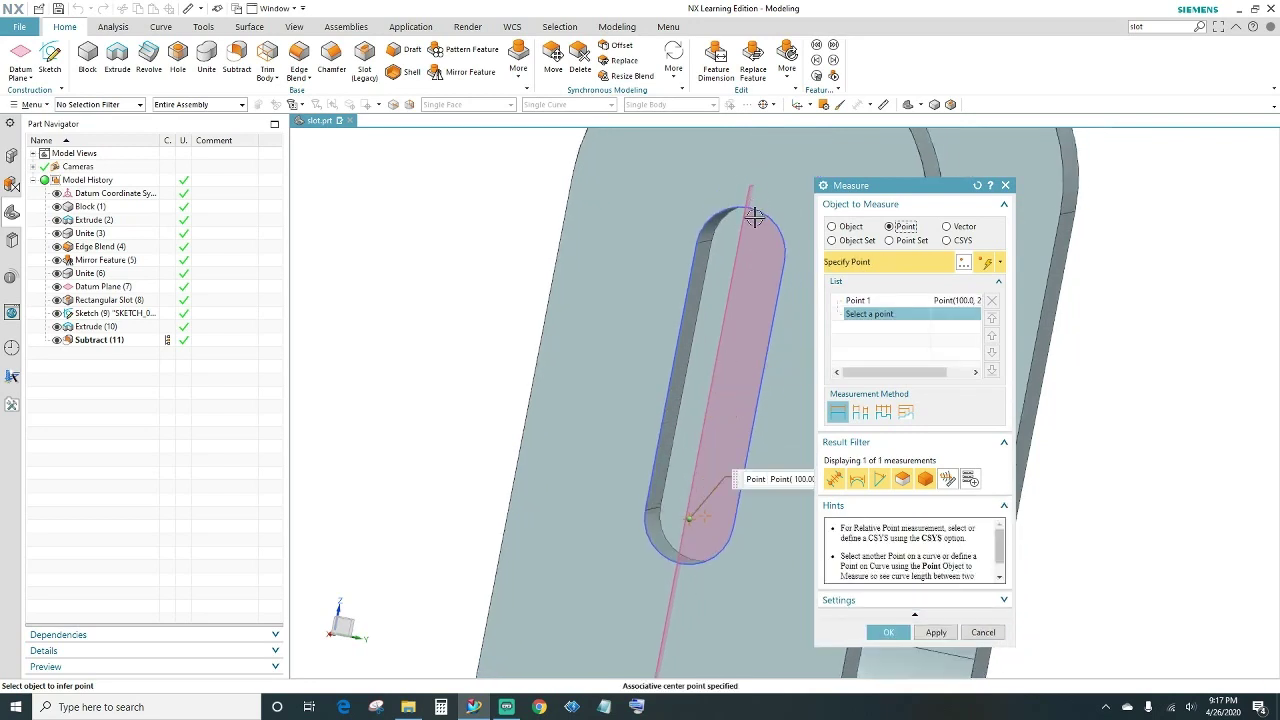
click(739, 253)
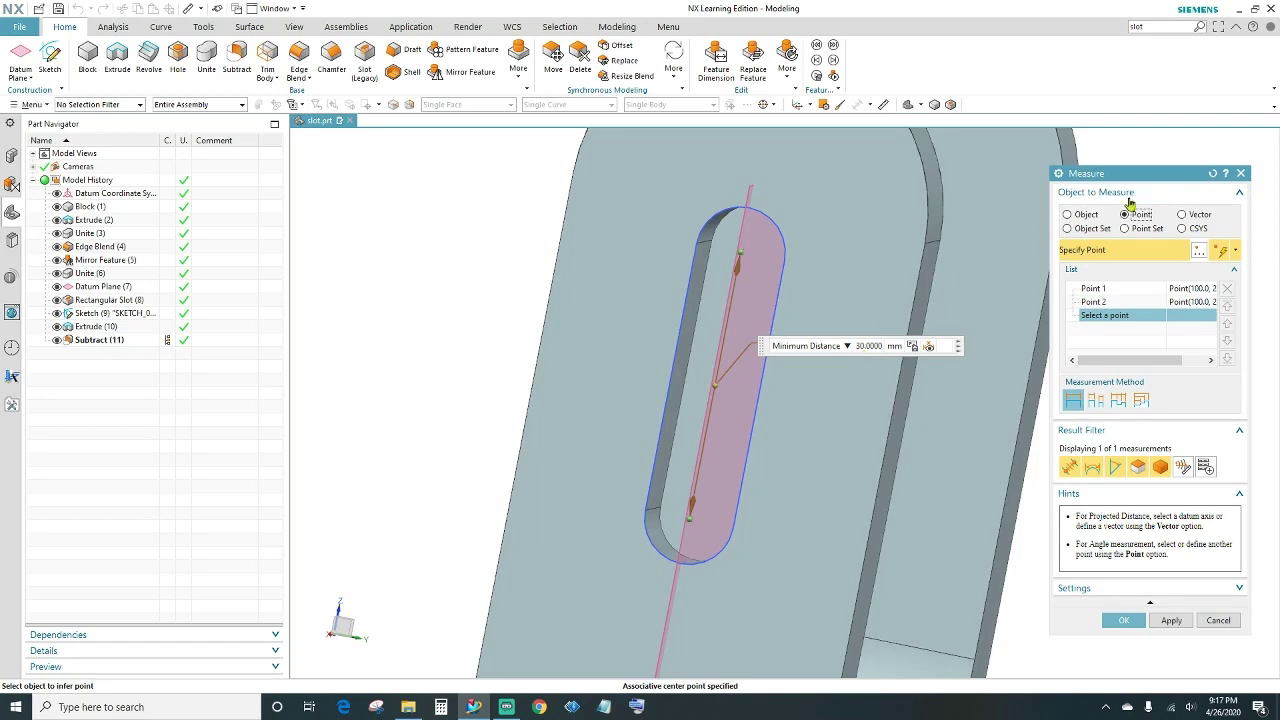
- Clear the measured points and measure between the upper and lower arc centres of the Slot (Legacy) slot
scroll(530, 217, down, 3)
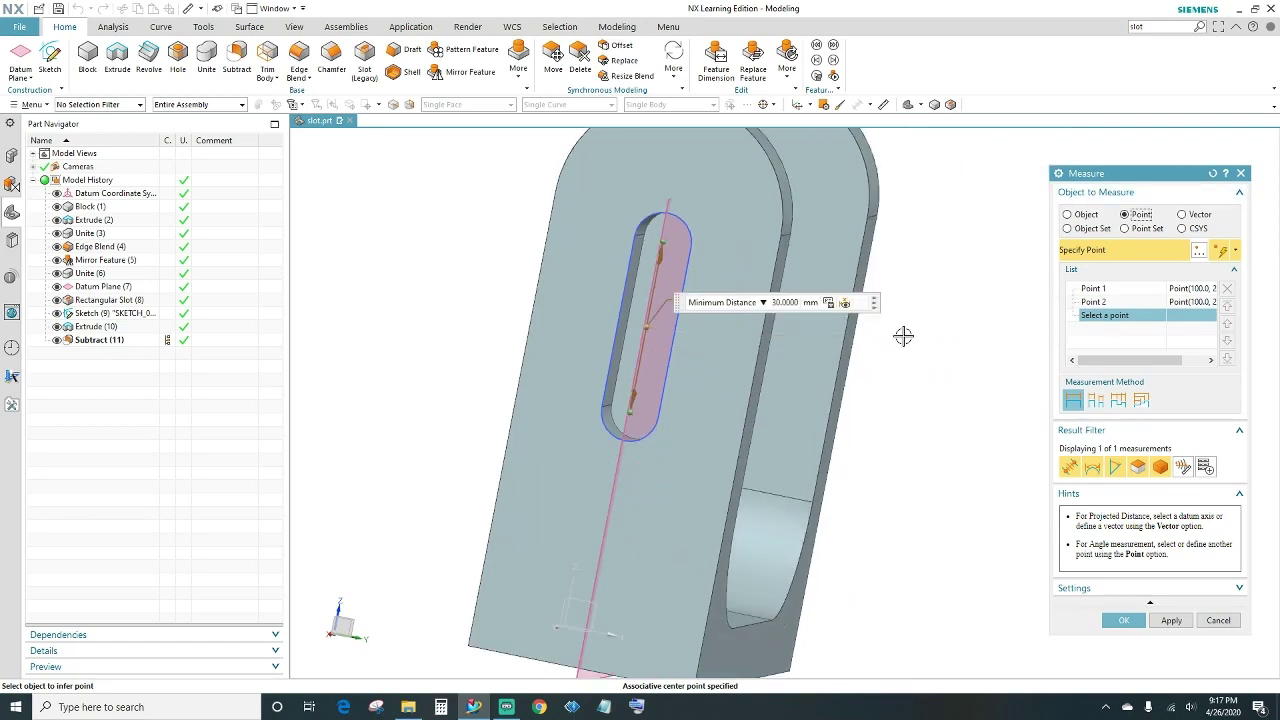
middle_drag(903, 337, 737, 380)
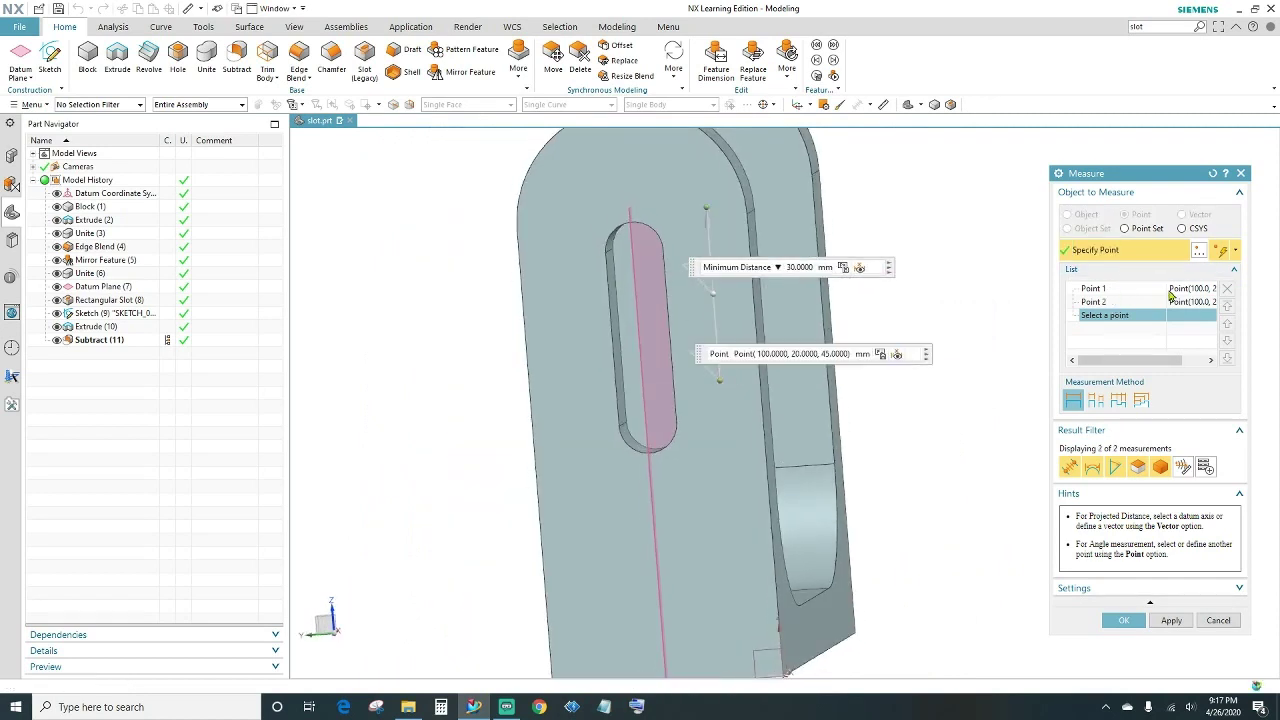
click(1120, 289)
key(Delete)
click(1127, 290)
key(Delete)
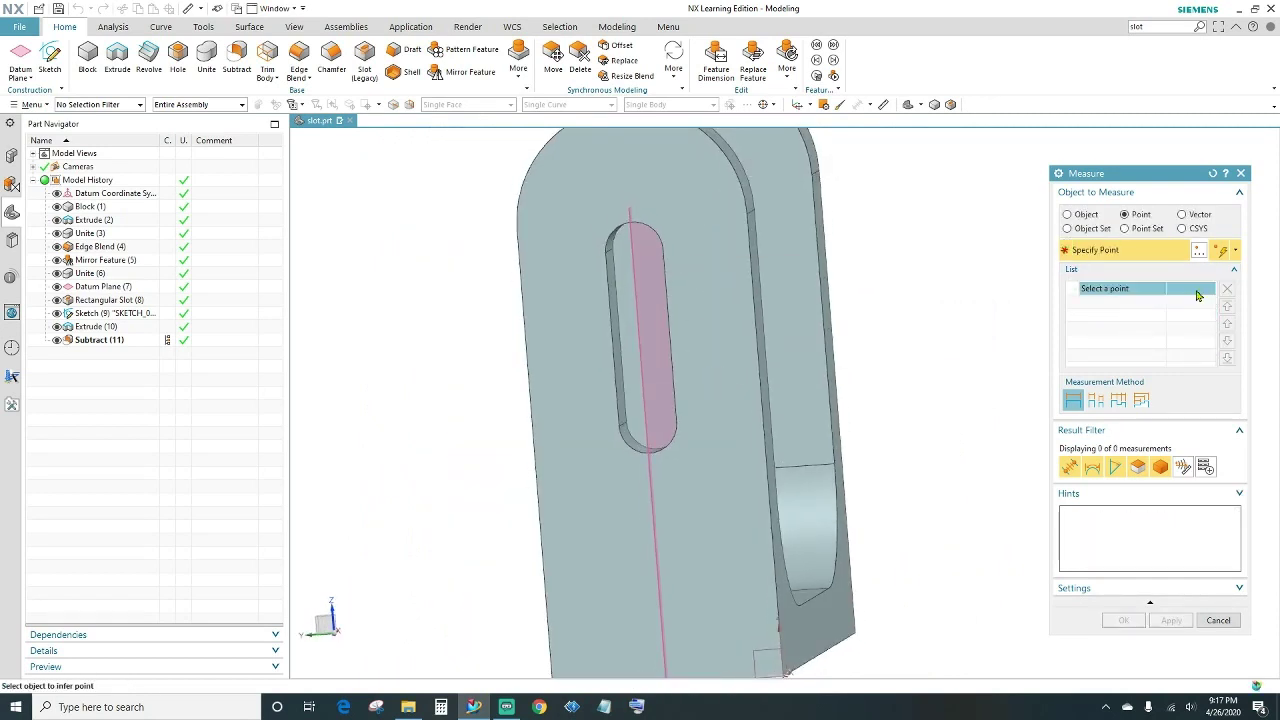
click(633, 249)
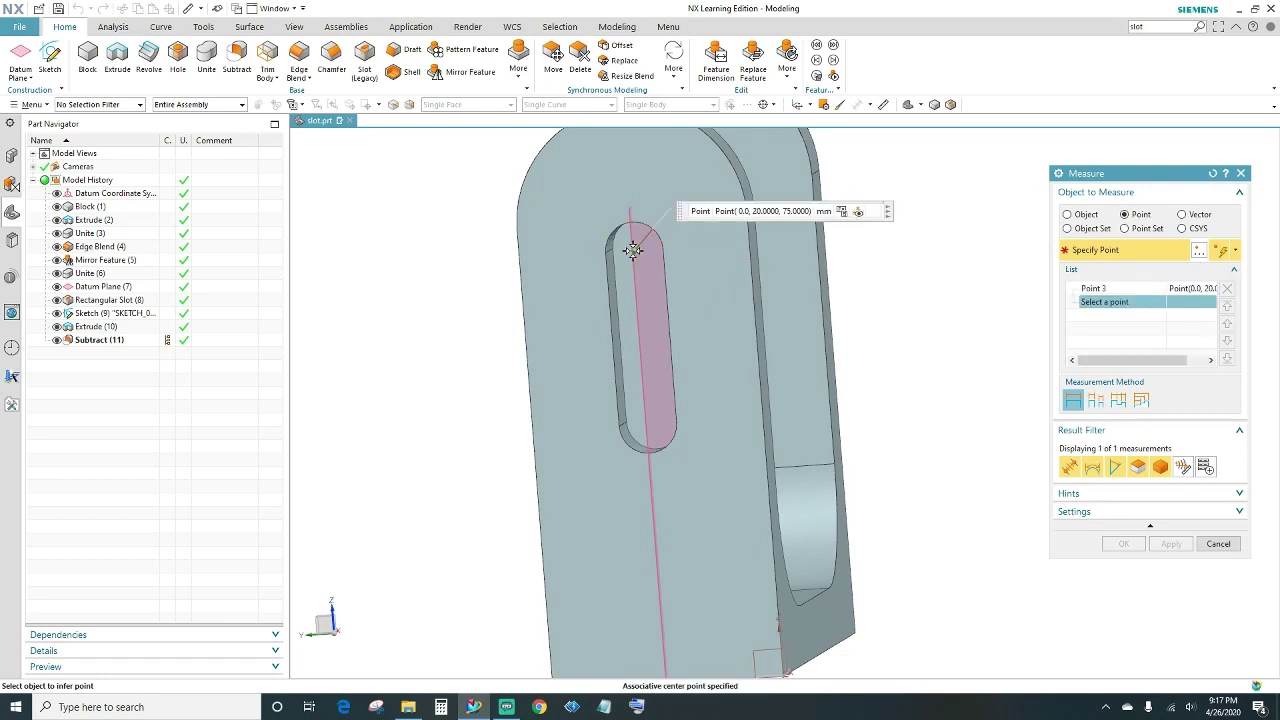
click(649, 429)
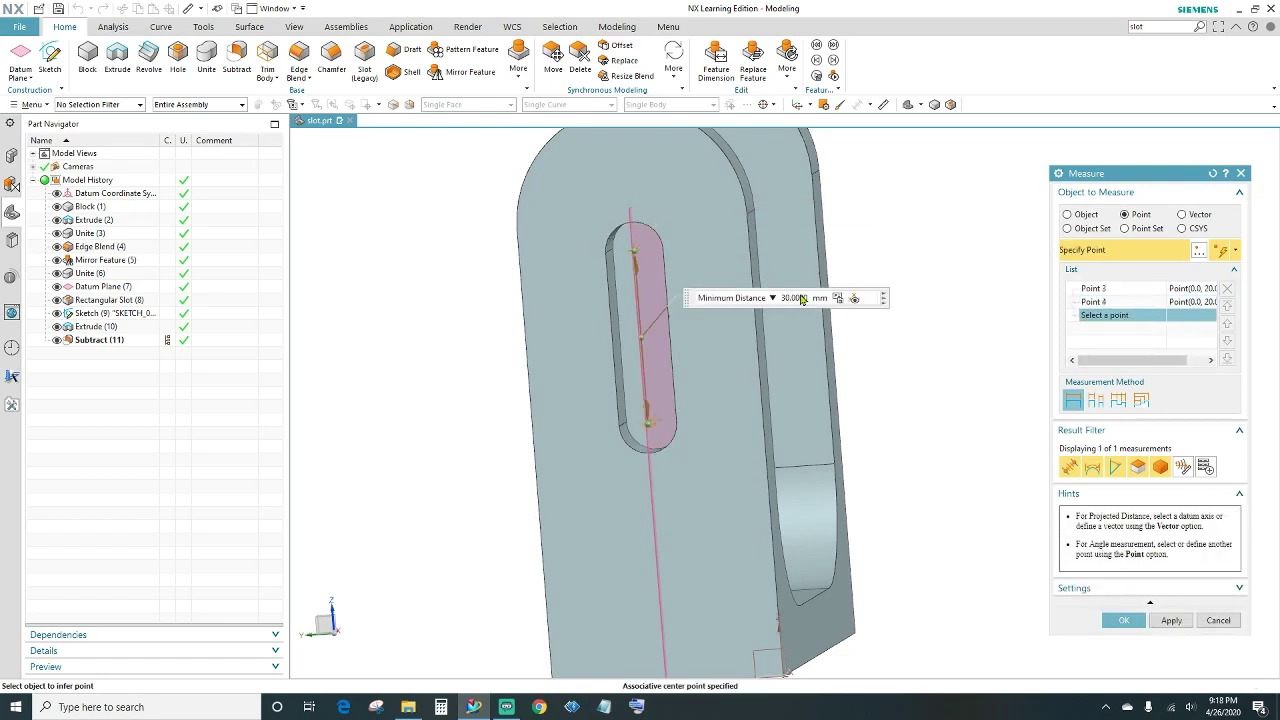
- Remove the upper arc centre from the measurement and measure from the Slot (Legacy) slot's lower arc centre to the upright's bottom edge
click(1110, 302)
click(1108, 289)
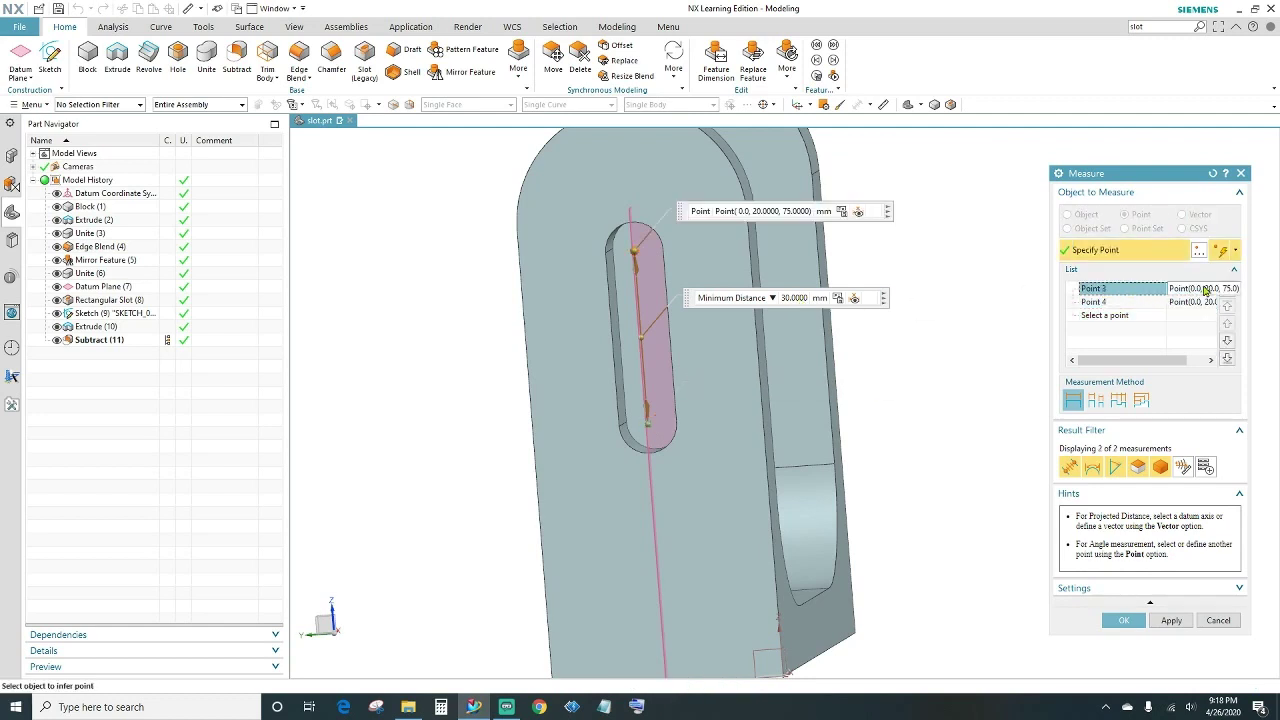
key(Delete)
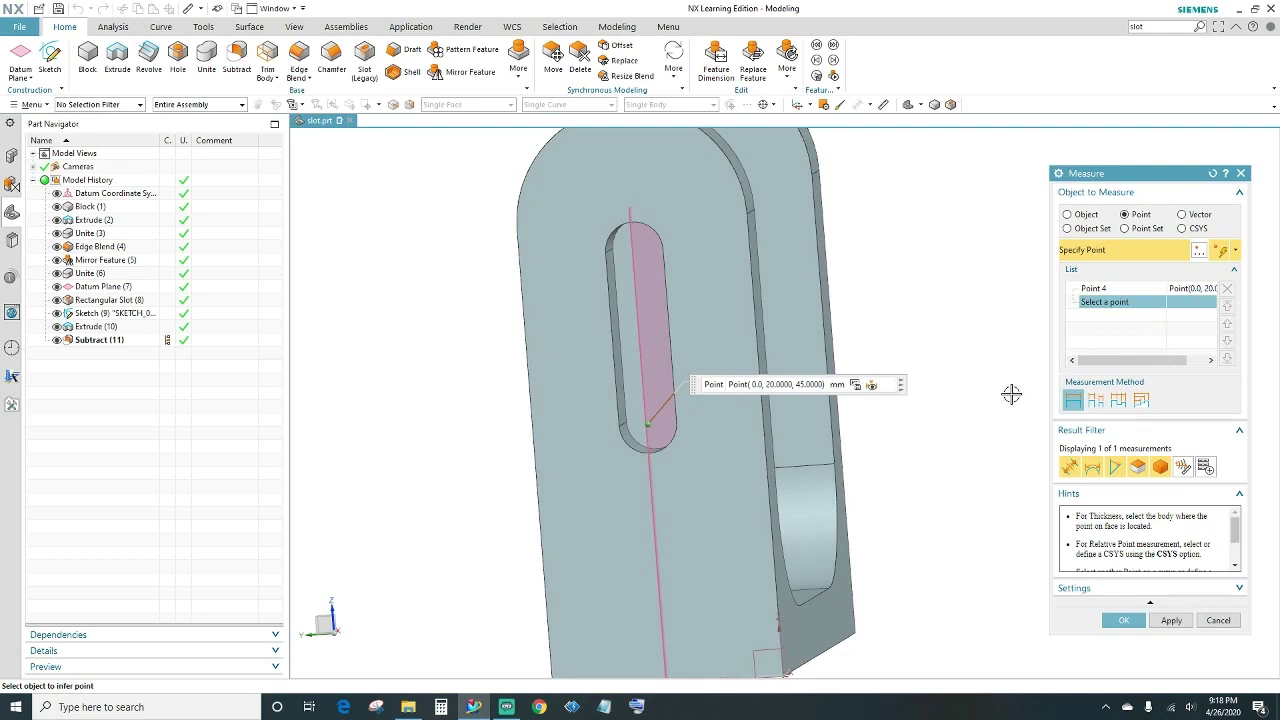
shift+middle_drag(909, 470, 903, 389)
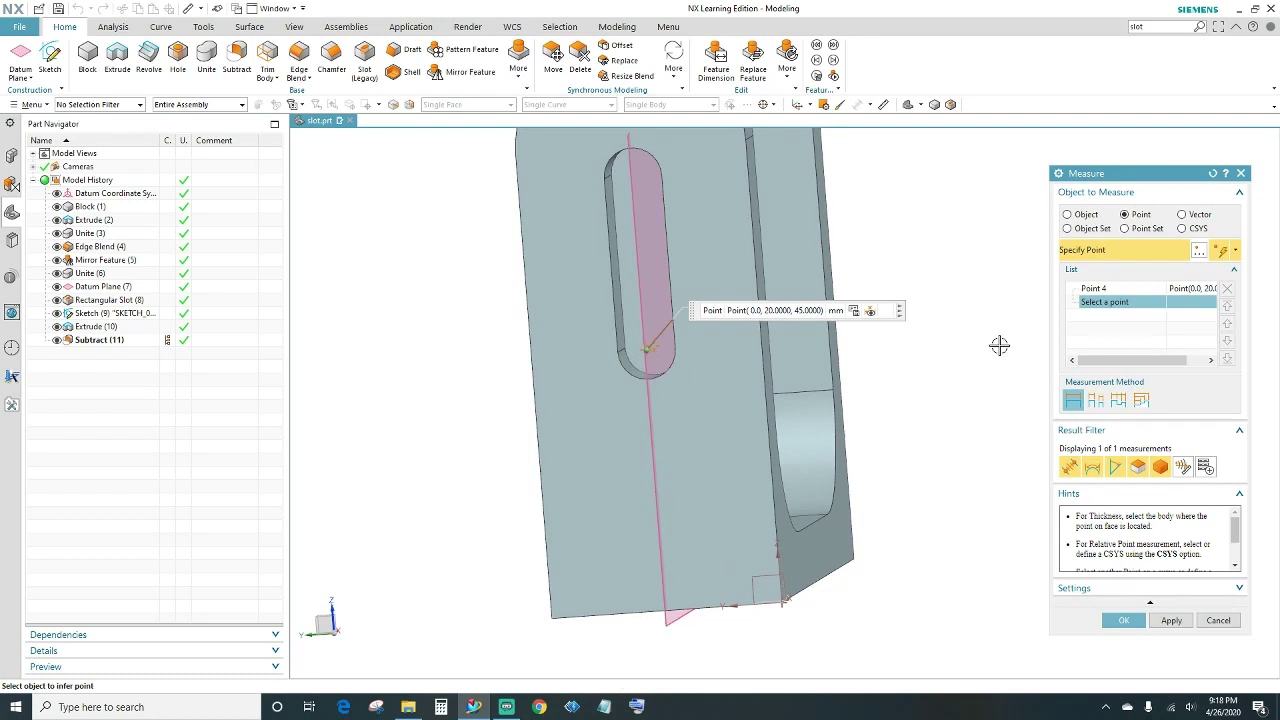
click(1067, 215)
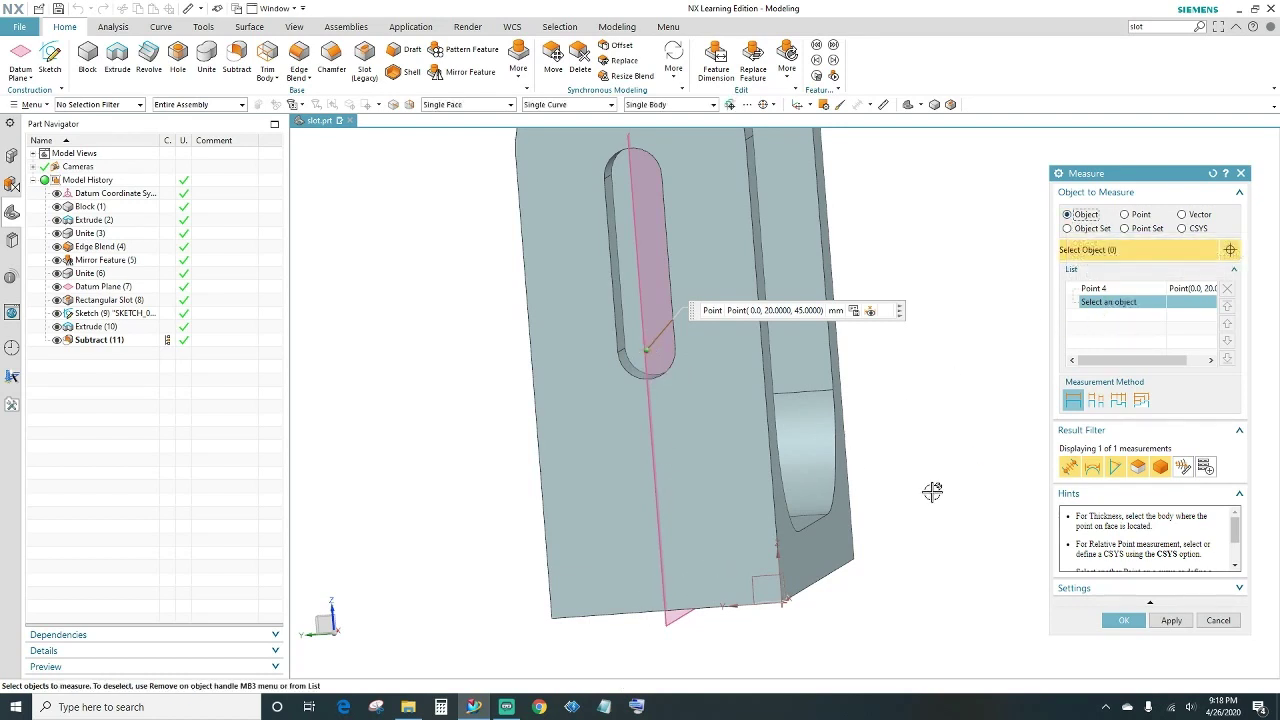
middle_drag(931, 491, 637, 570)
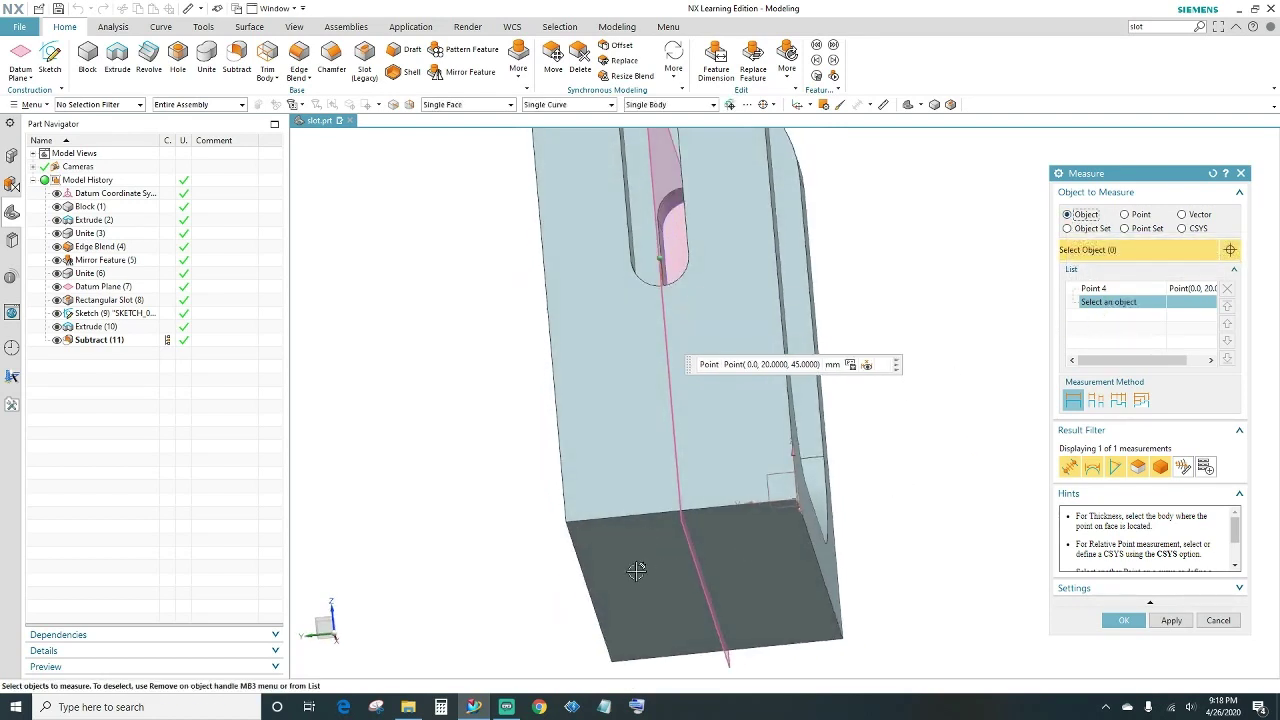
click(650, 515)
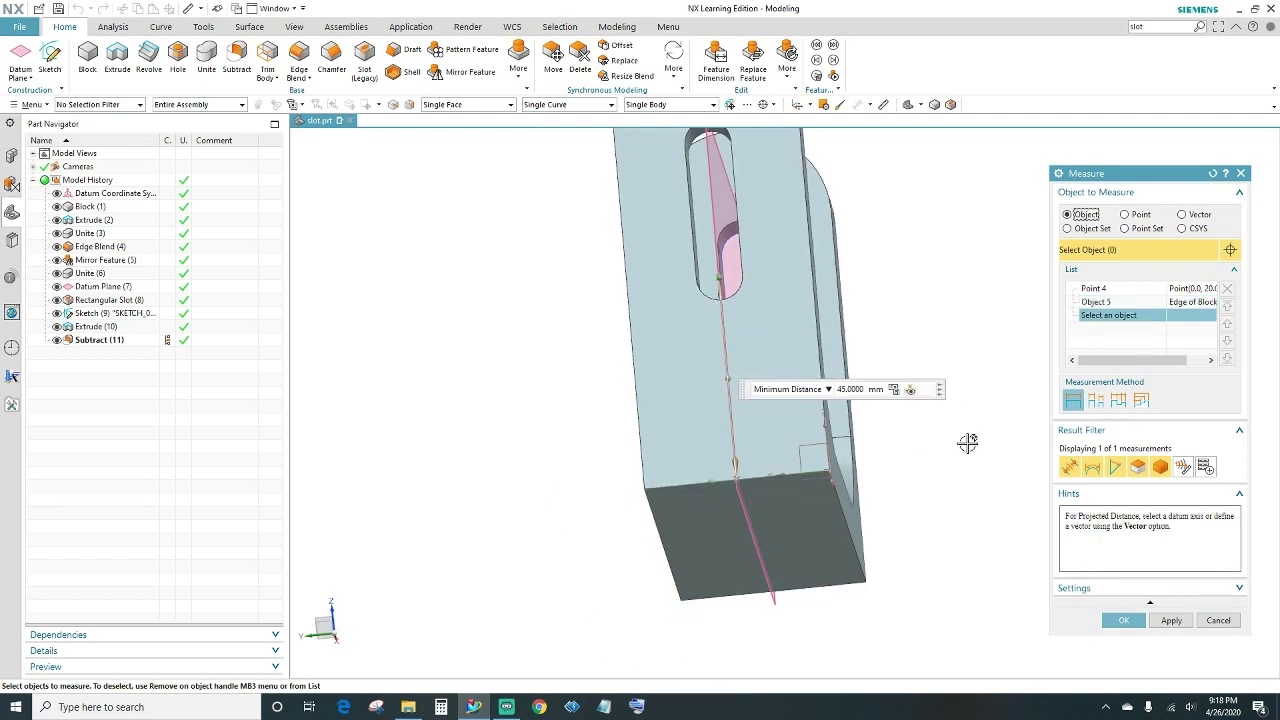
- Clear the measured items and measure from the other upright's bottom edge to the sketch-cut slot's lower arc centre
middle_drag(966, 440, 965, 471)
middle_drag(945, 483, 800, 486)
click(1100, 289)
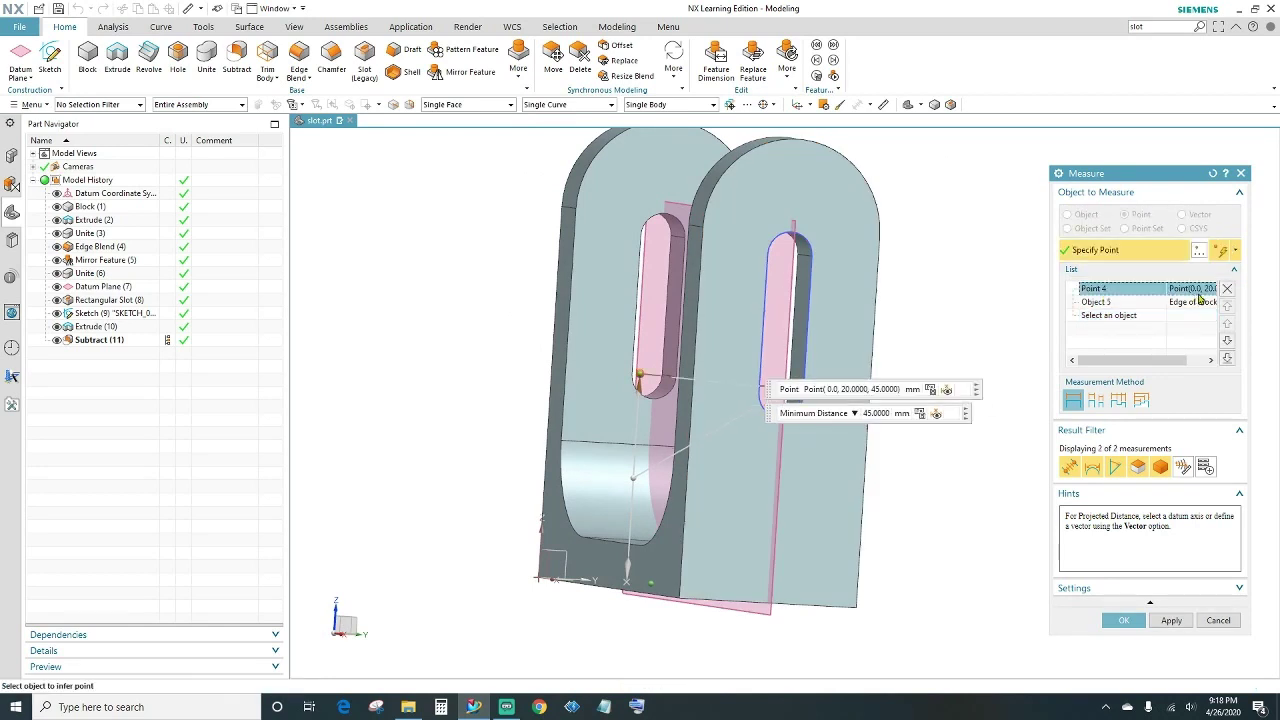
click(1227, 288)
click(1227, 289)
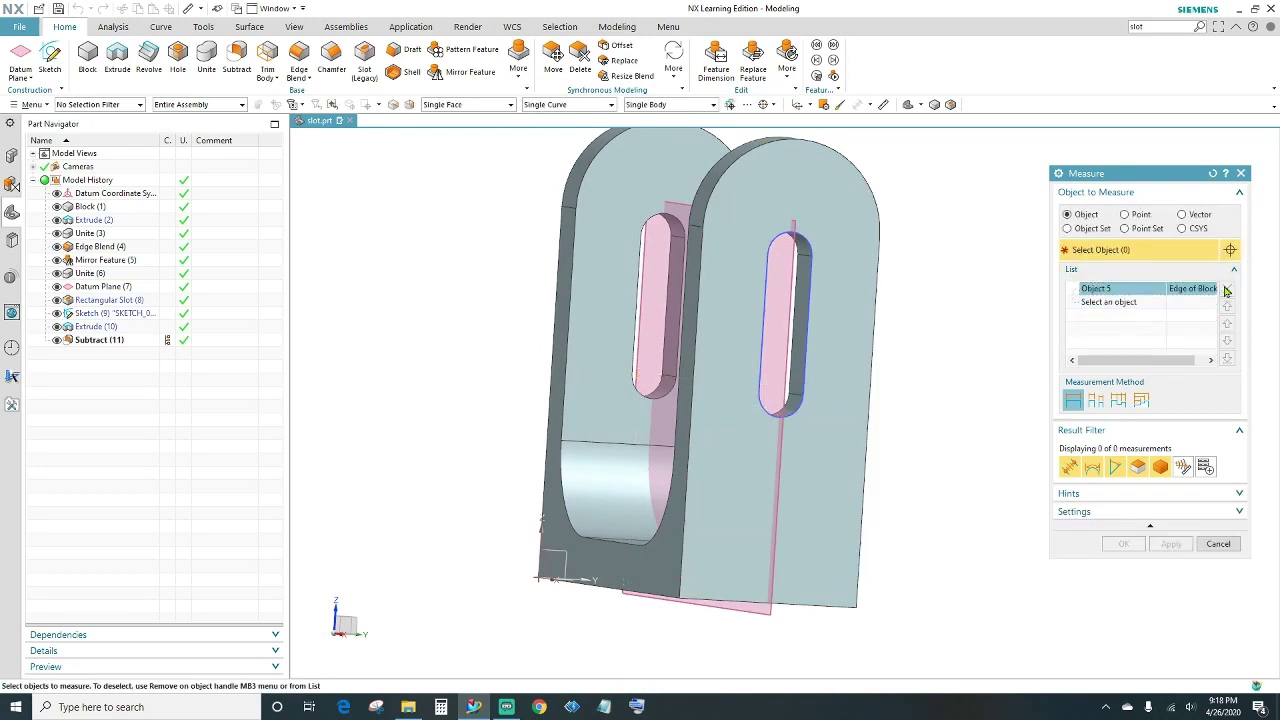
click(740, 600)
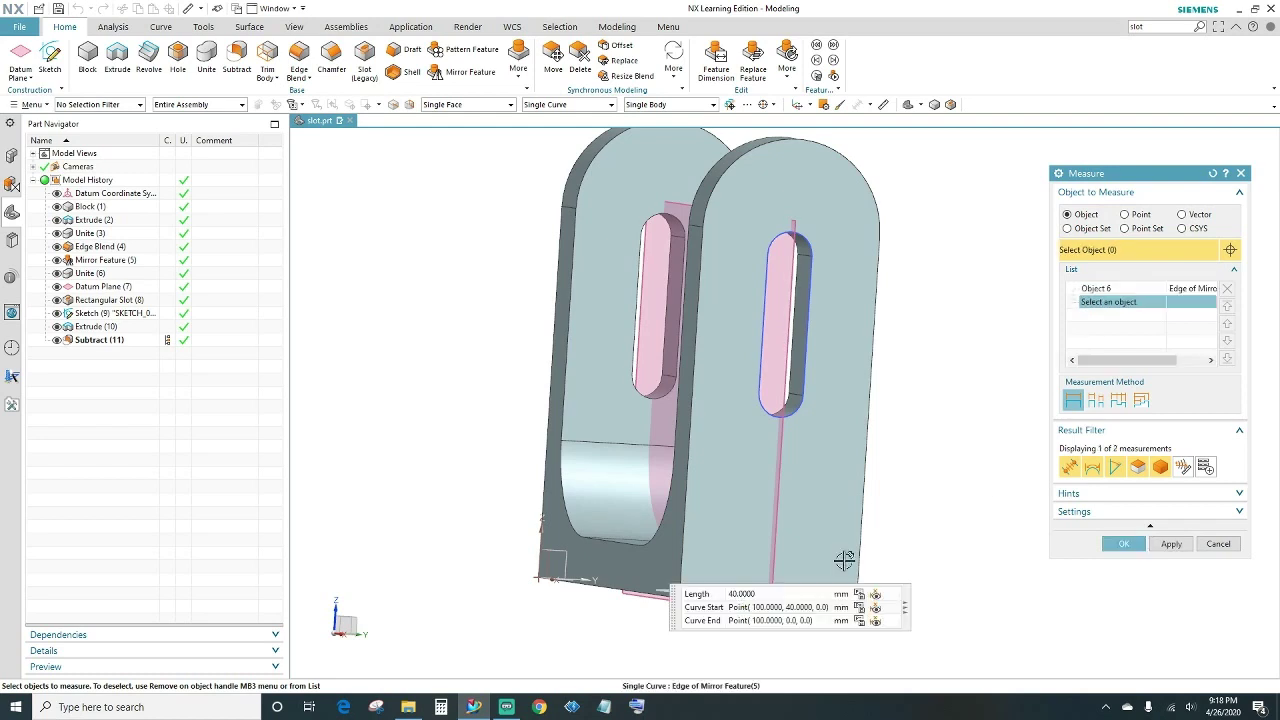
click(1126, 214)
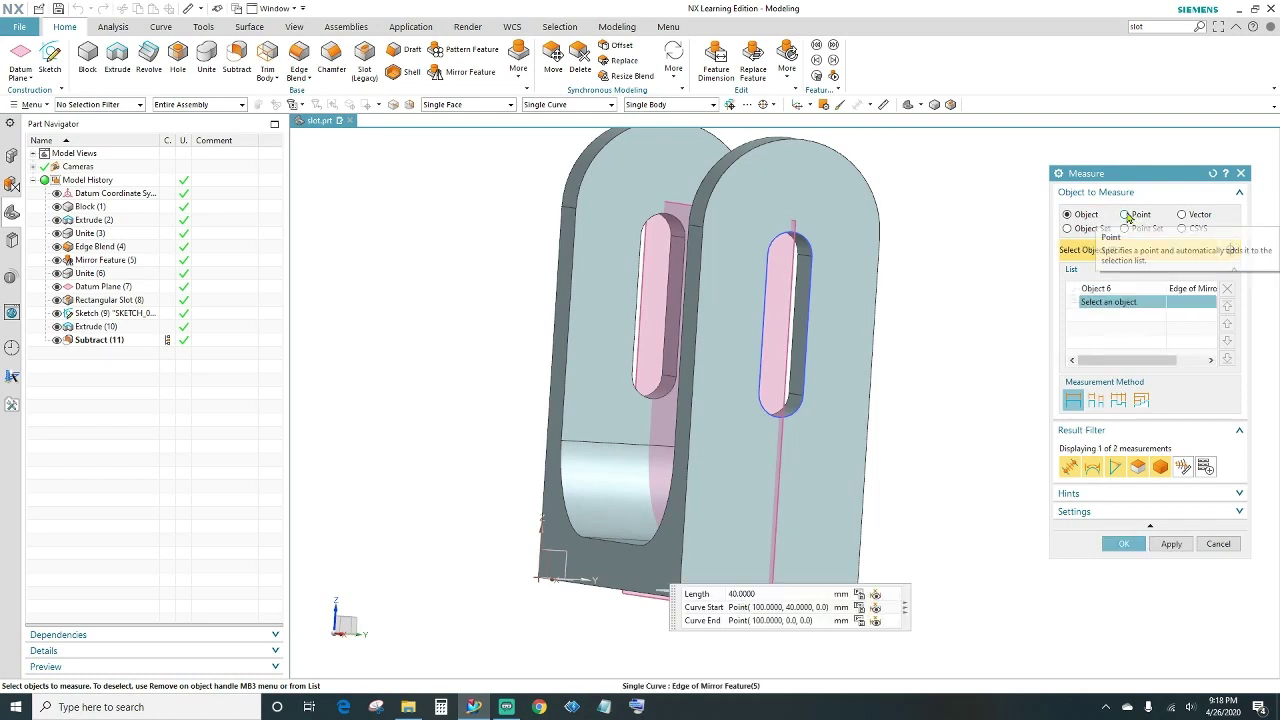
click(781, 394)
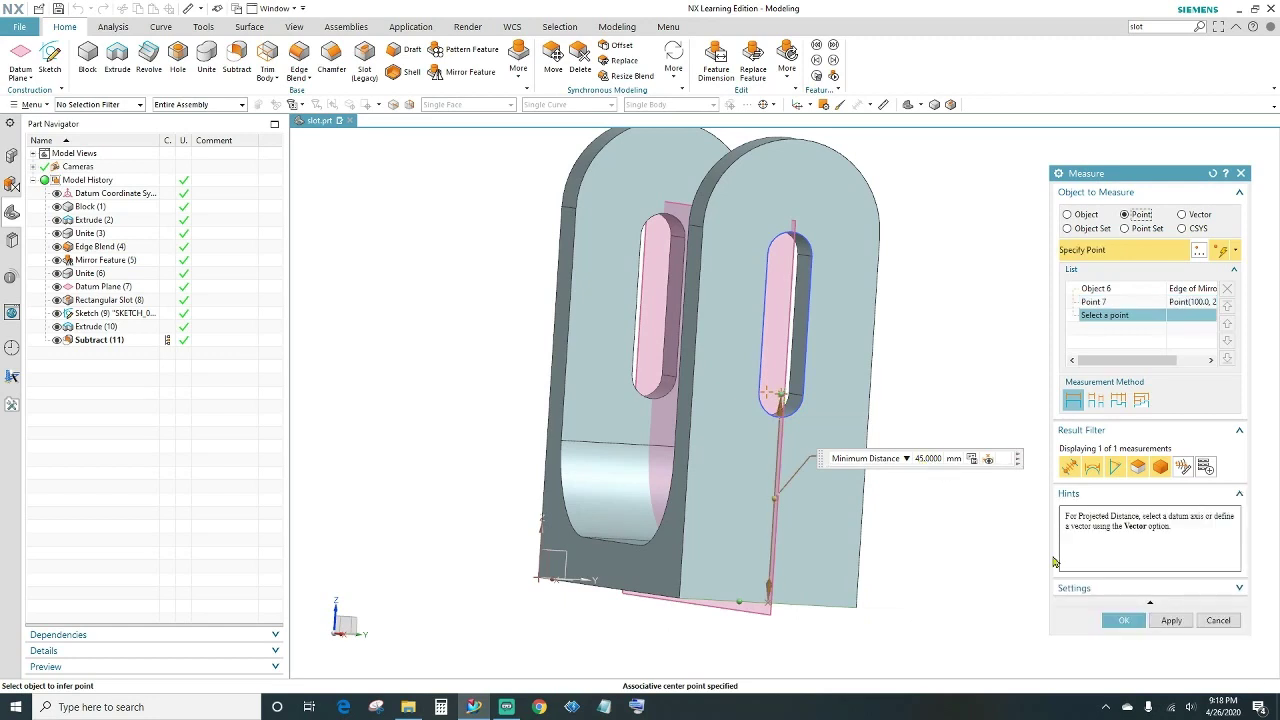
click(1124, 620)
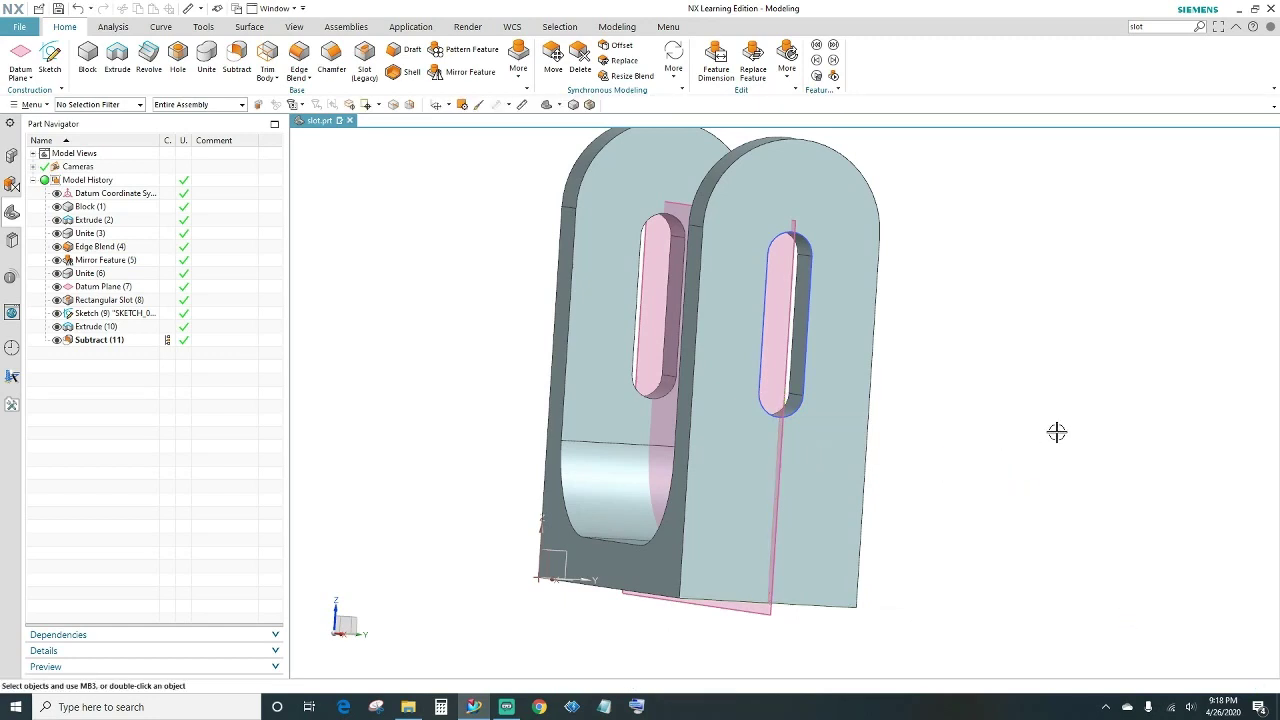
- Move everything except the solid bracket body, including the datums and slot sketch, to layer 5
key(Home)
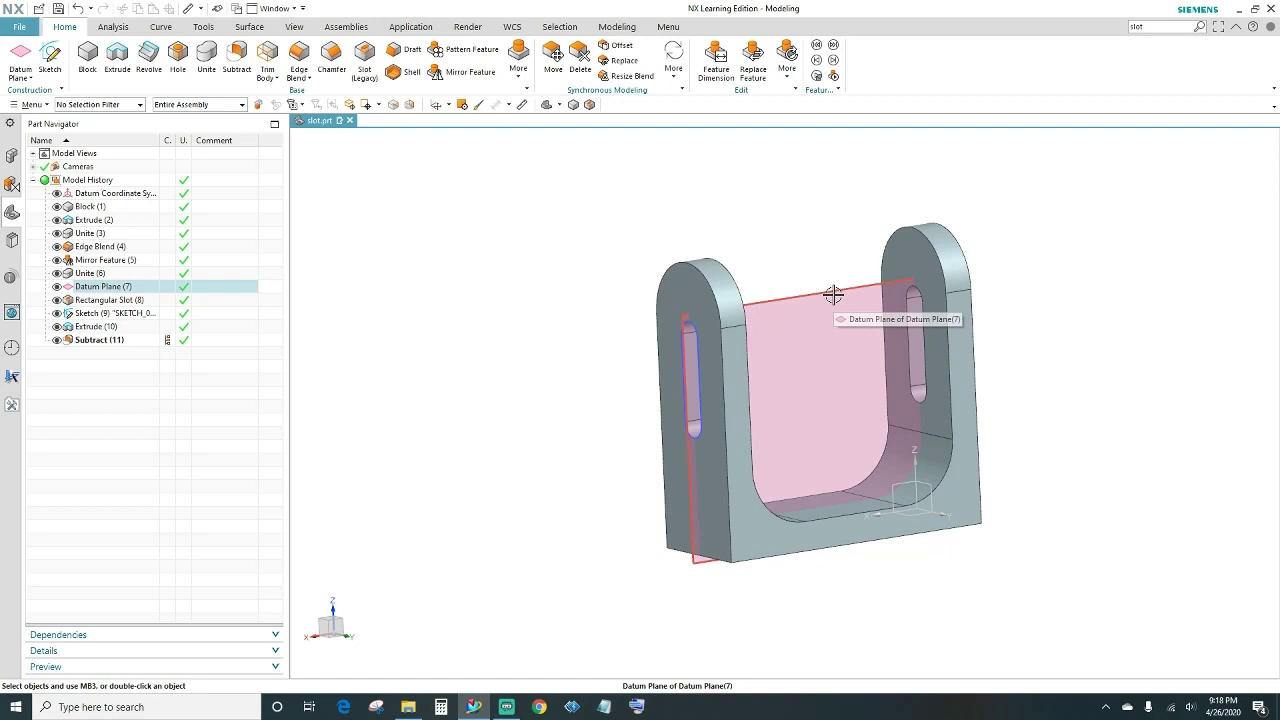
click(293, 30)
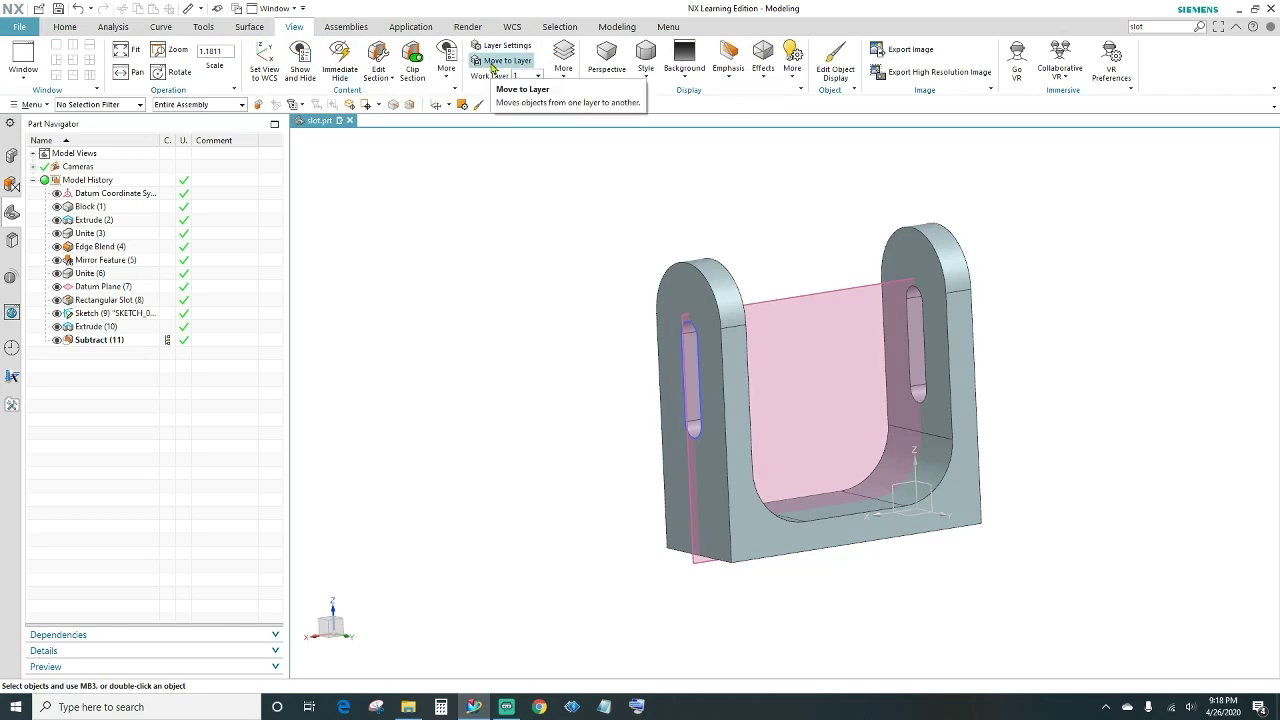
click(505, 61)
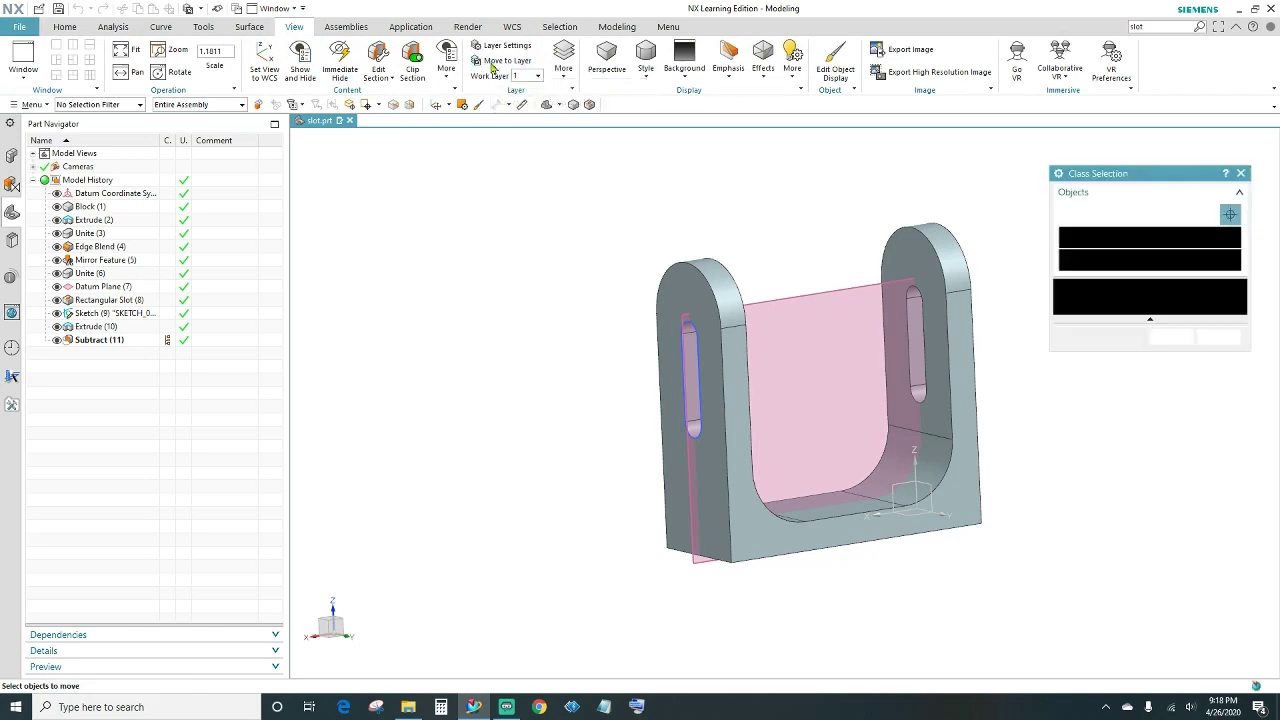
click(686, 291)
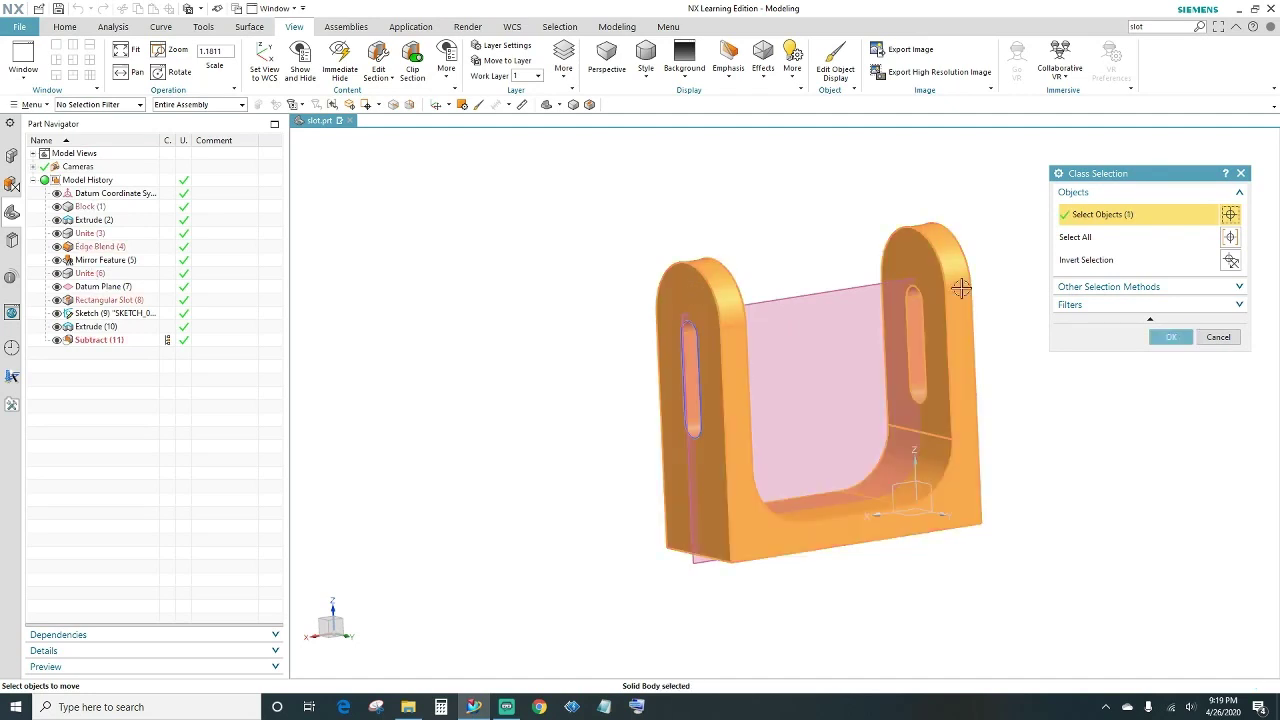
click(1231, 260)
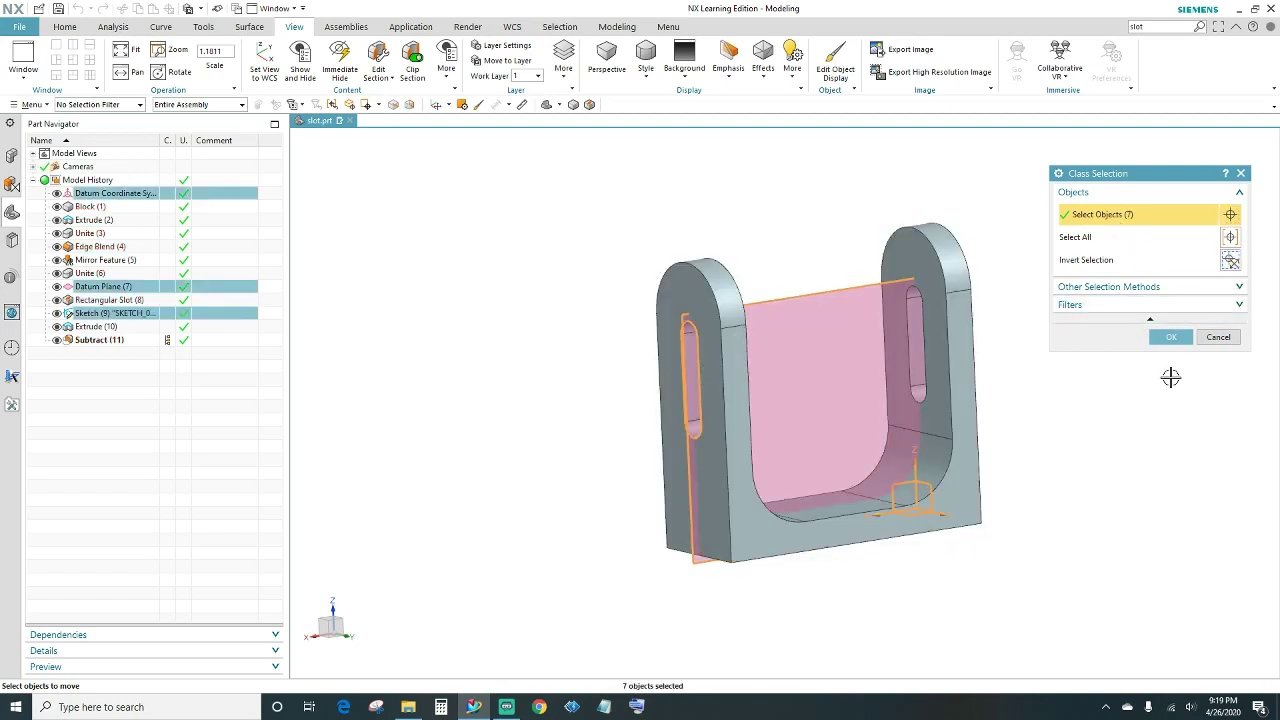
click(1167, 339)
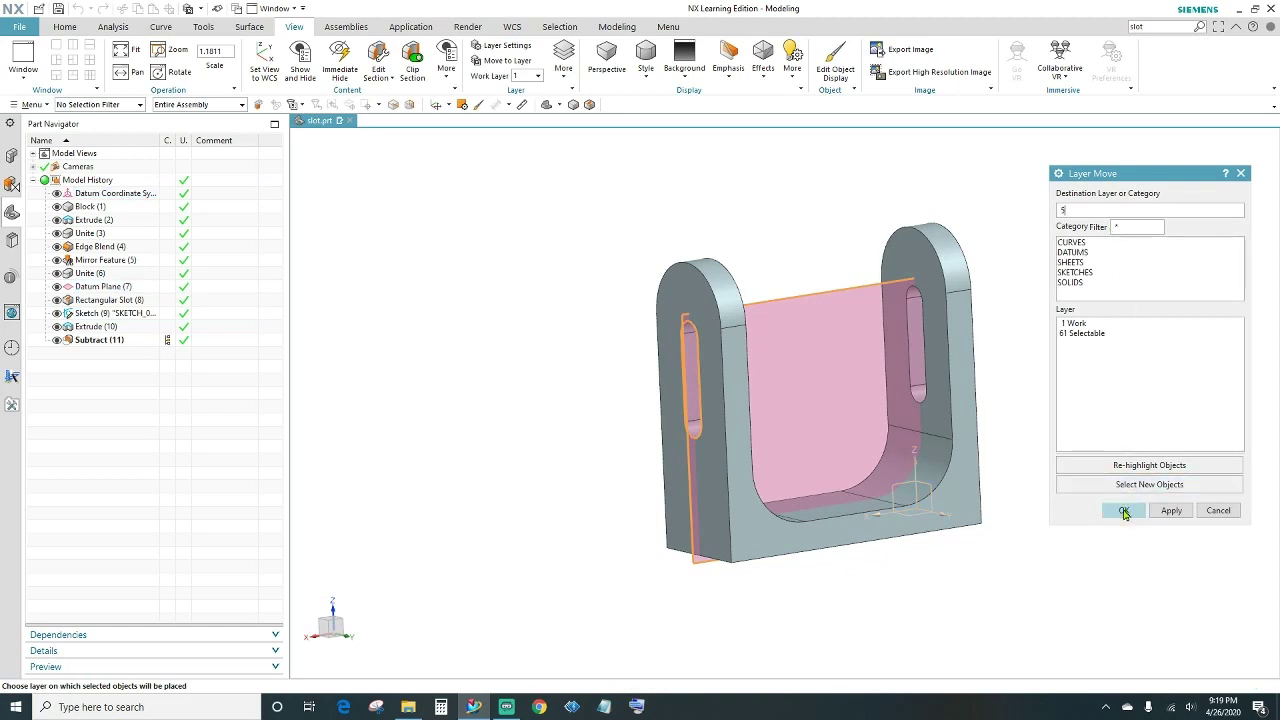
click(1124, 511)
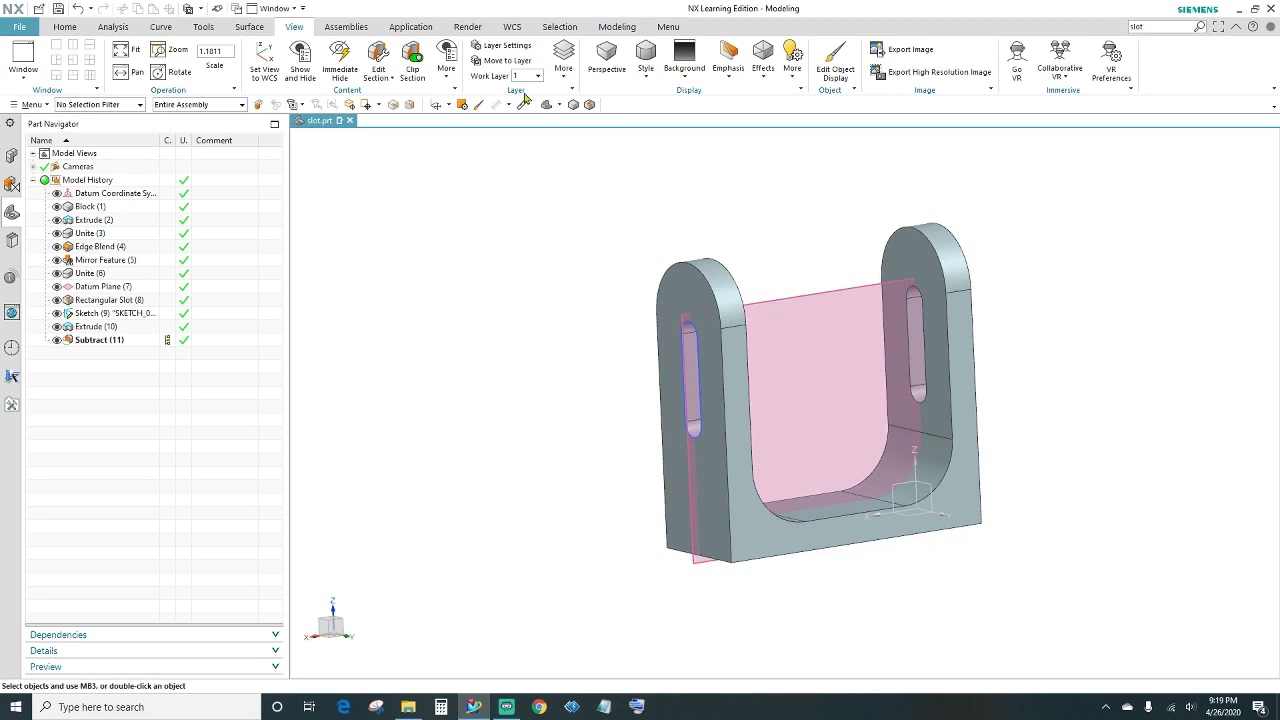
- Turn off layer 5 in Layer Settings to hide the datums and the slot sketch
click(500, 46)
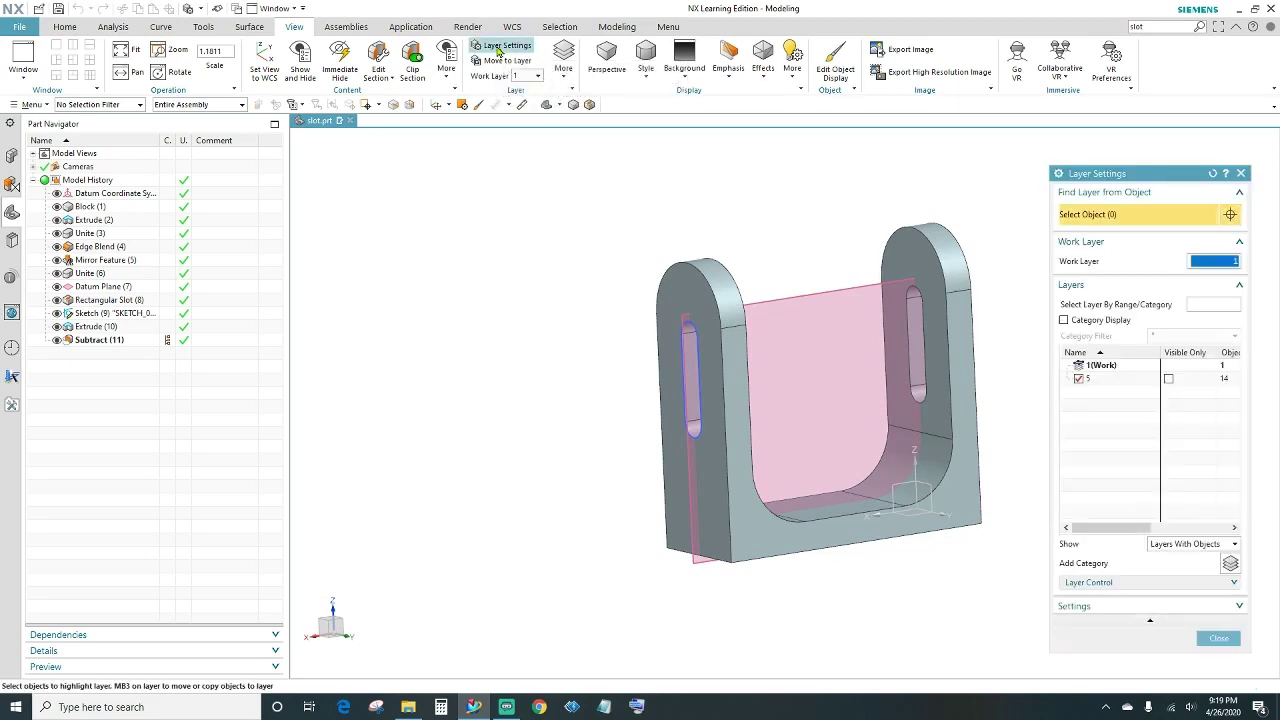
click(1080, 379)
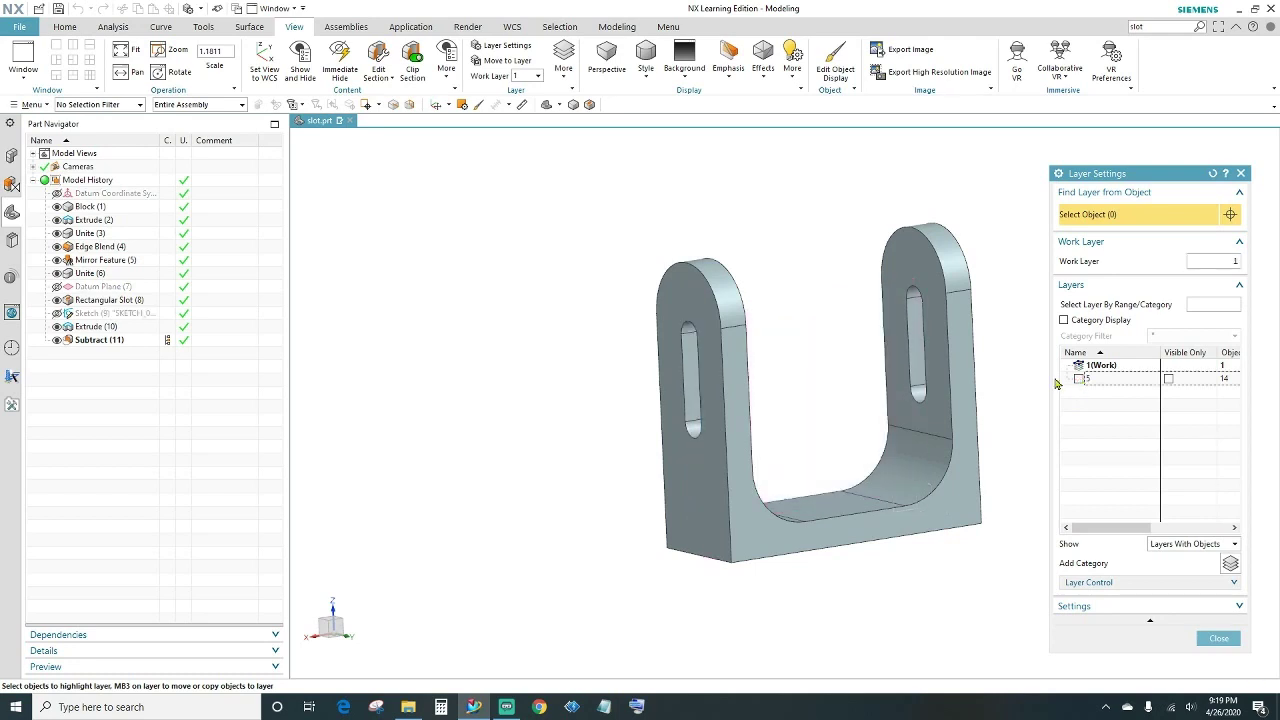
click(1219, 638)
- Change the bracket body's display color to Deep Pistachio
shift+middle_drag(583, 443, 704, 434)
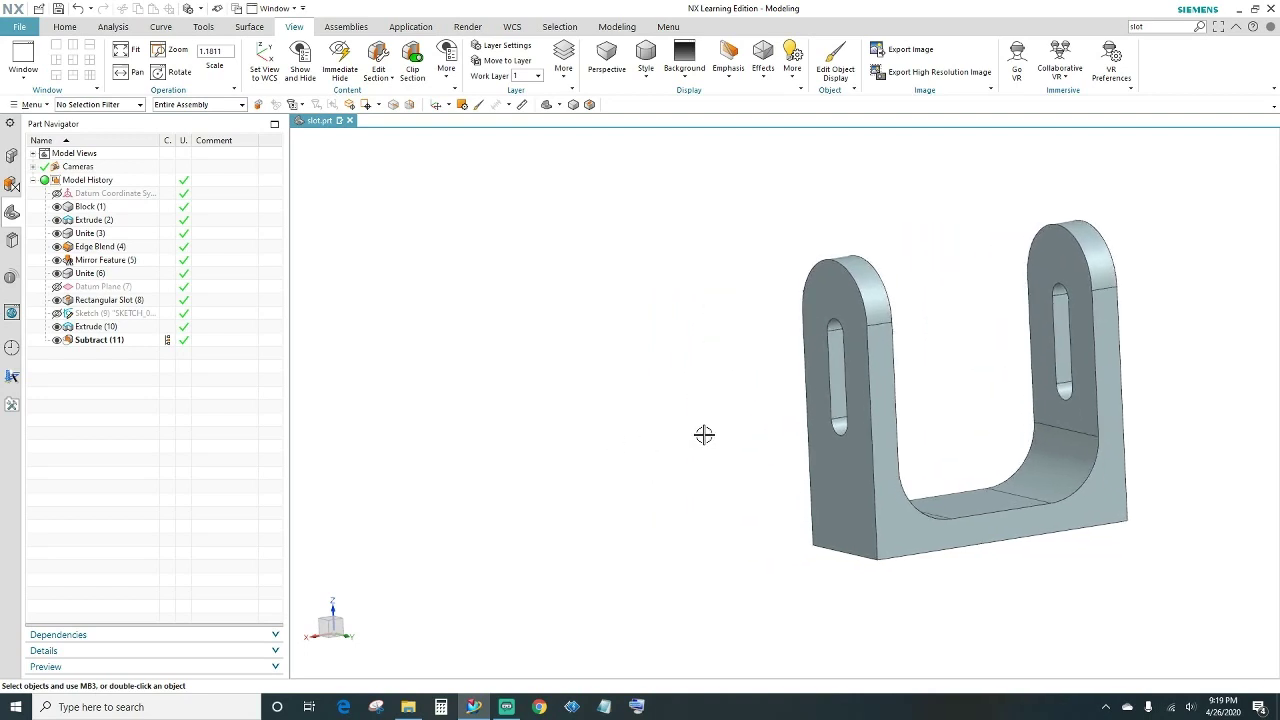
key(ctrl+j)
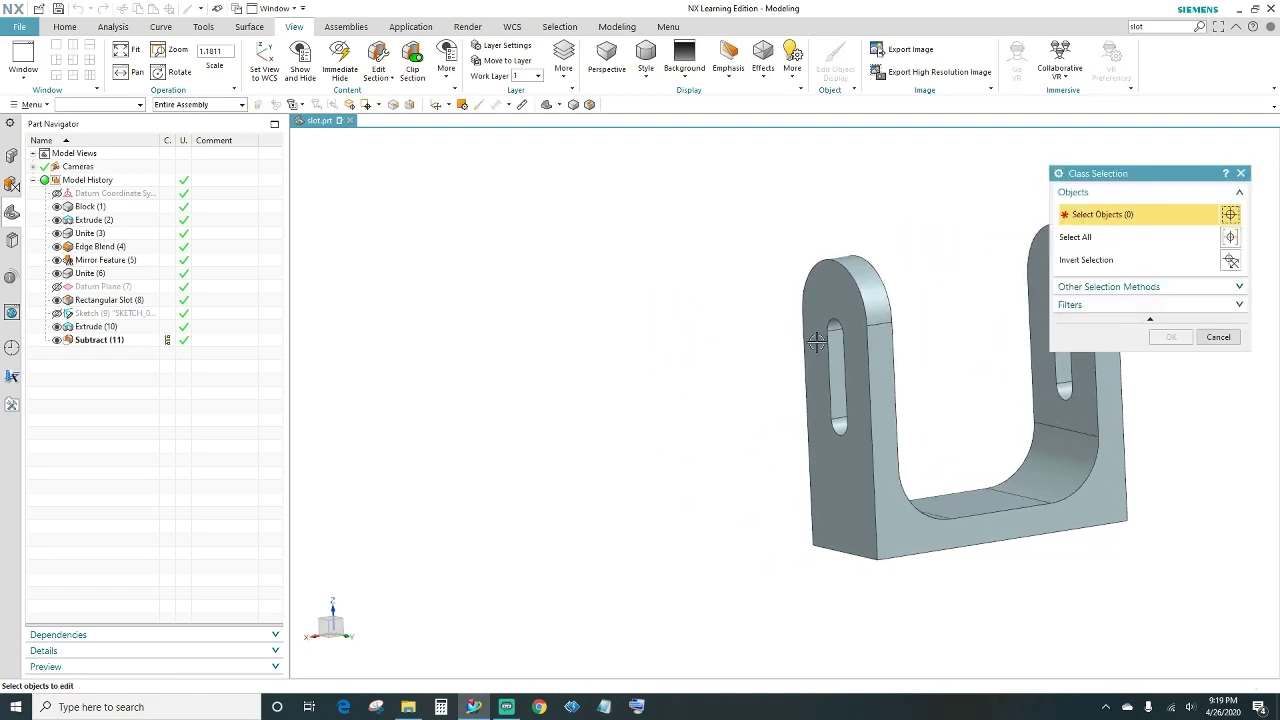
click(839, 446)
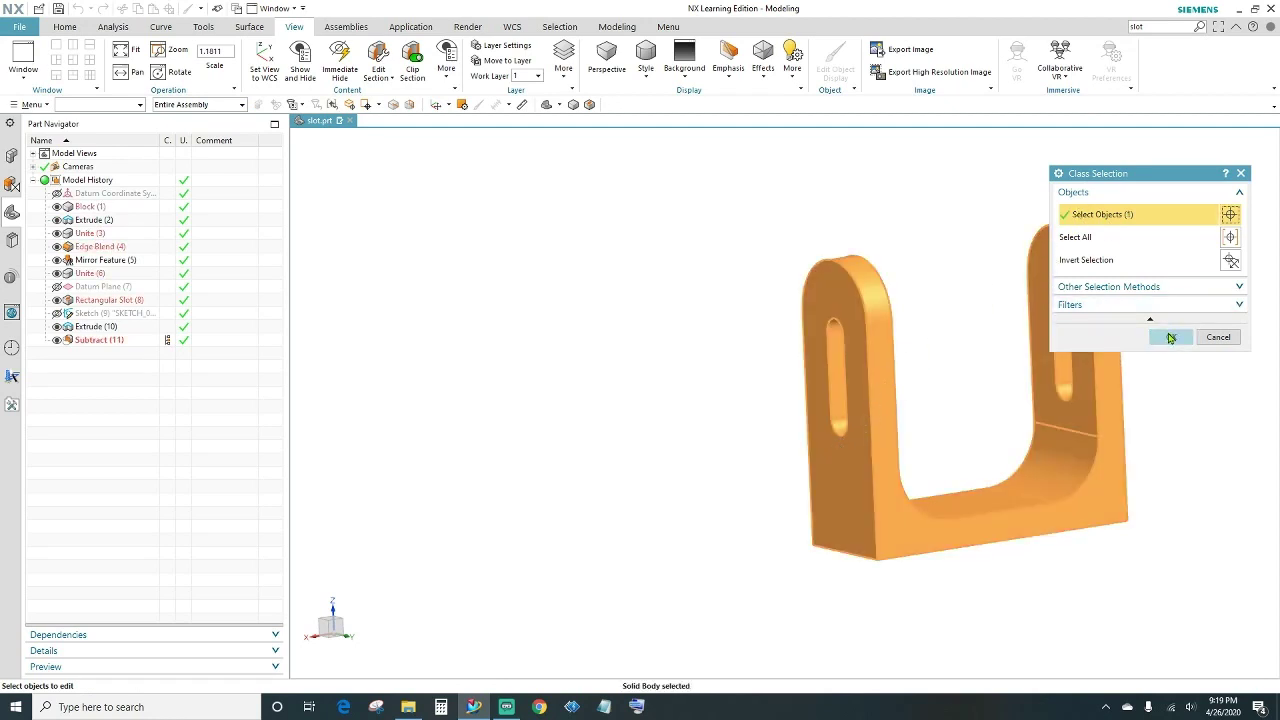
click(1171, 338)
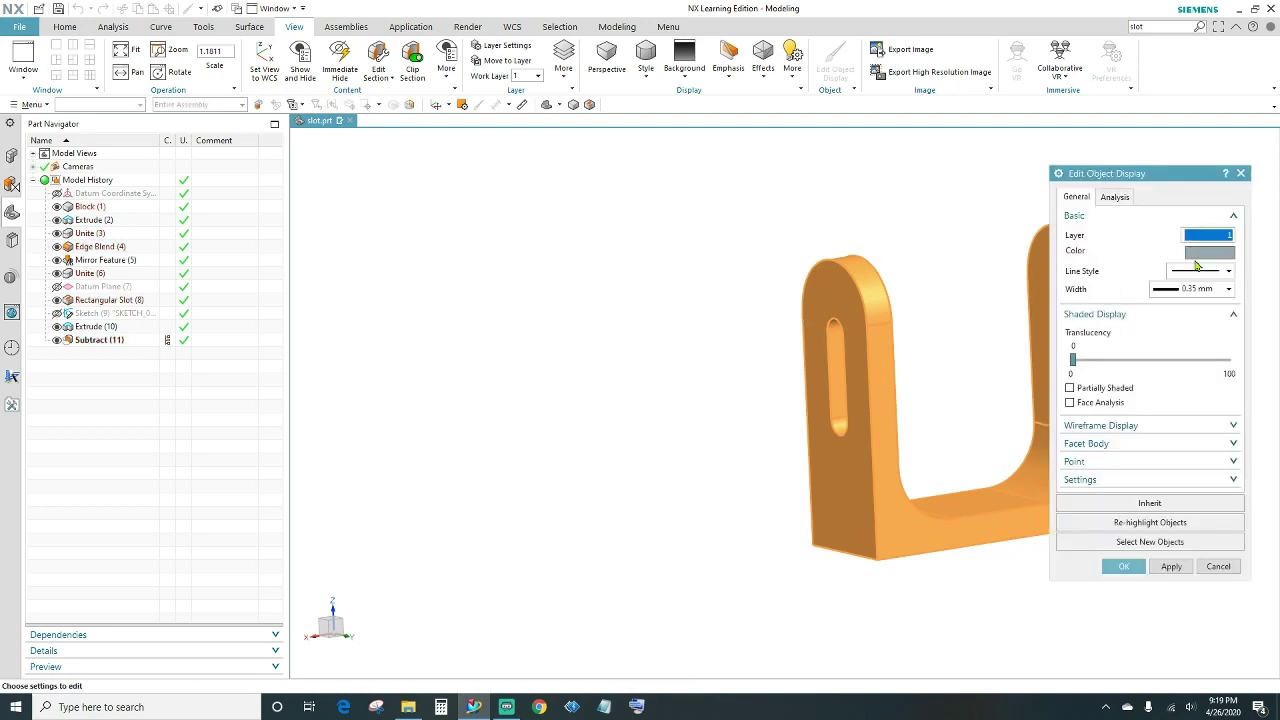
click(1197, 252)
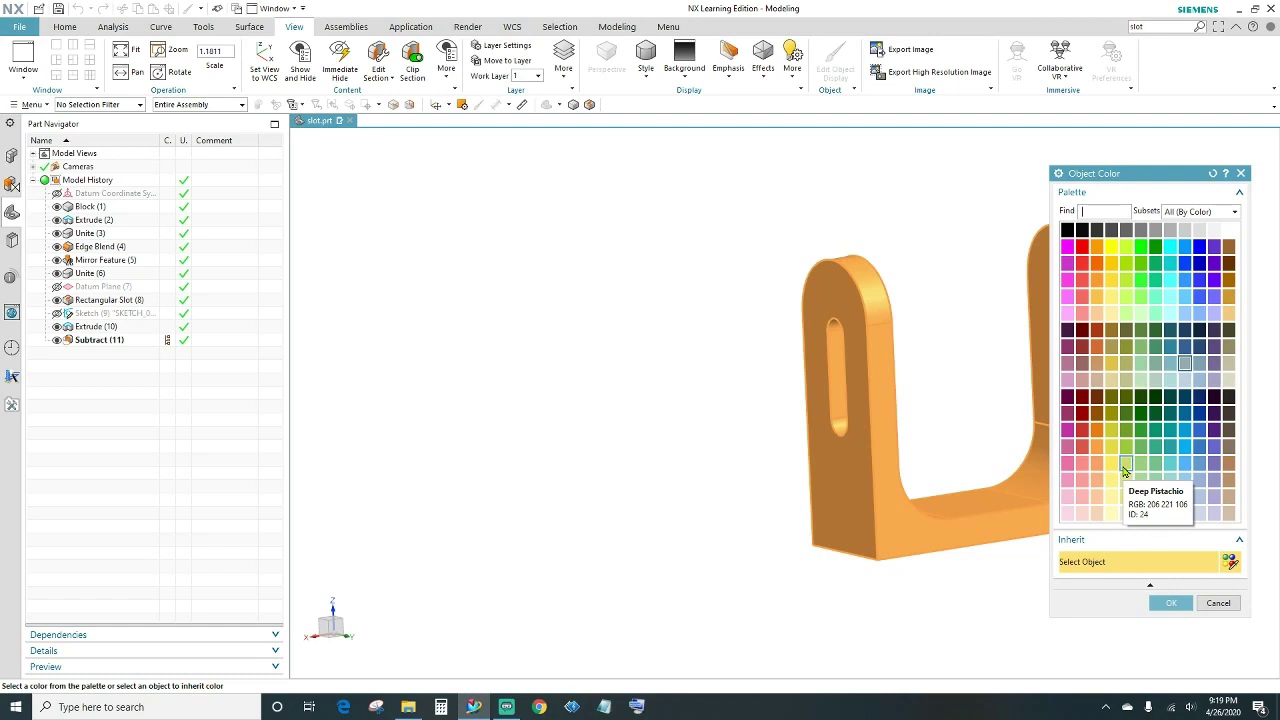
click(1125, 466)
click(1169, 602)
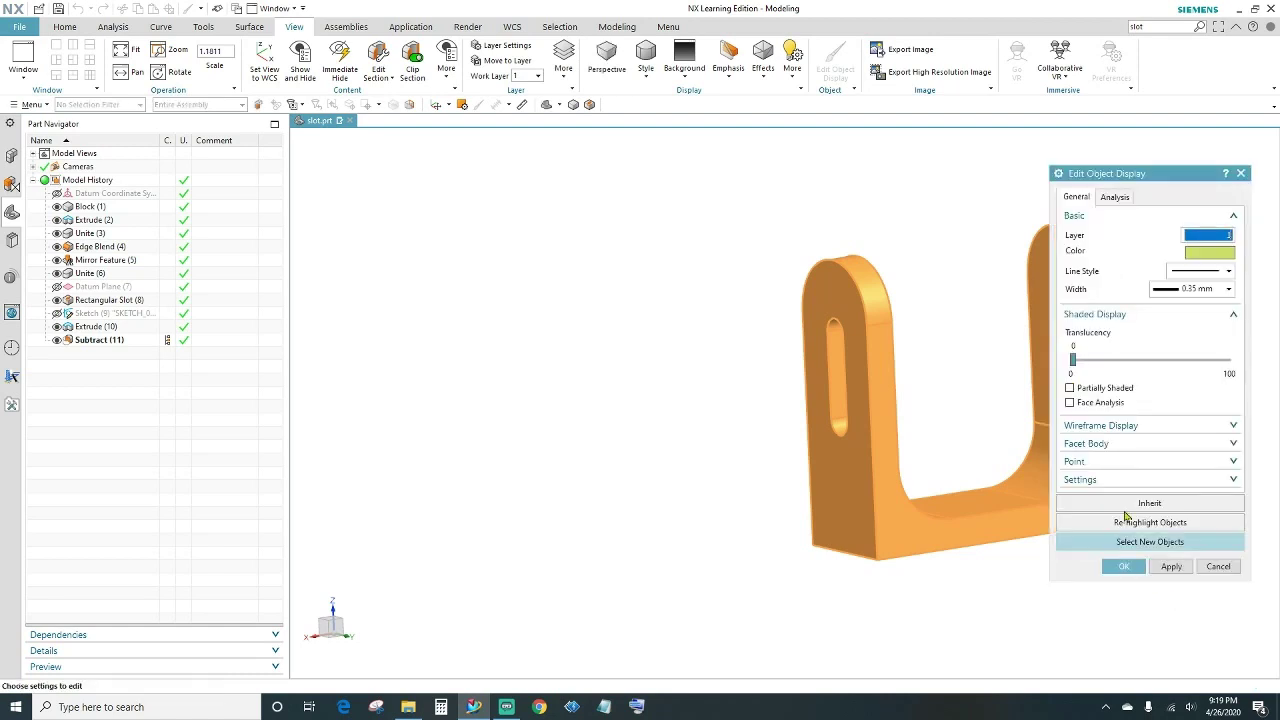
click(1133, 566)
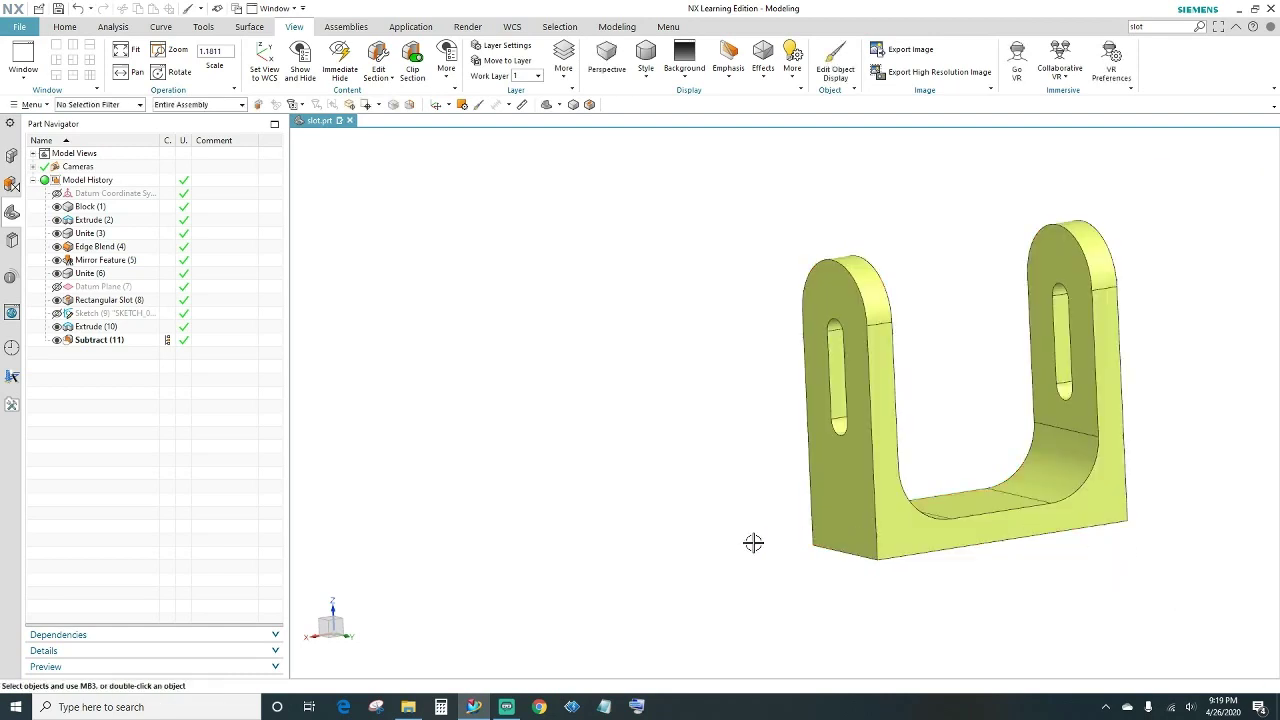
mouse_move(753, 542)
middle_down()
mouse_move(757, 529)
mouse_move(770, 535)
middle_up()
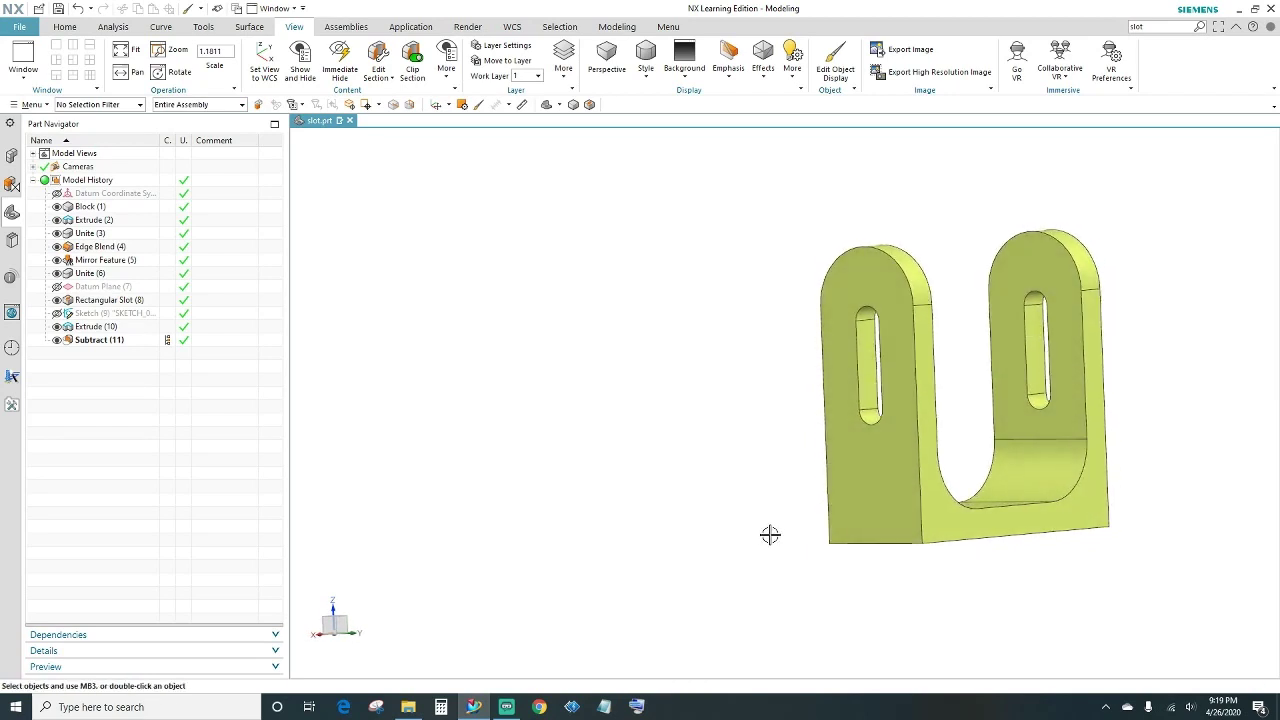